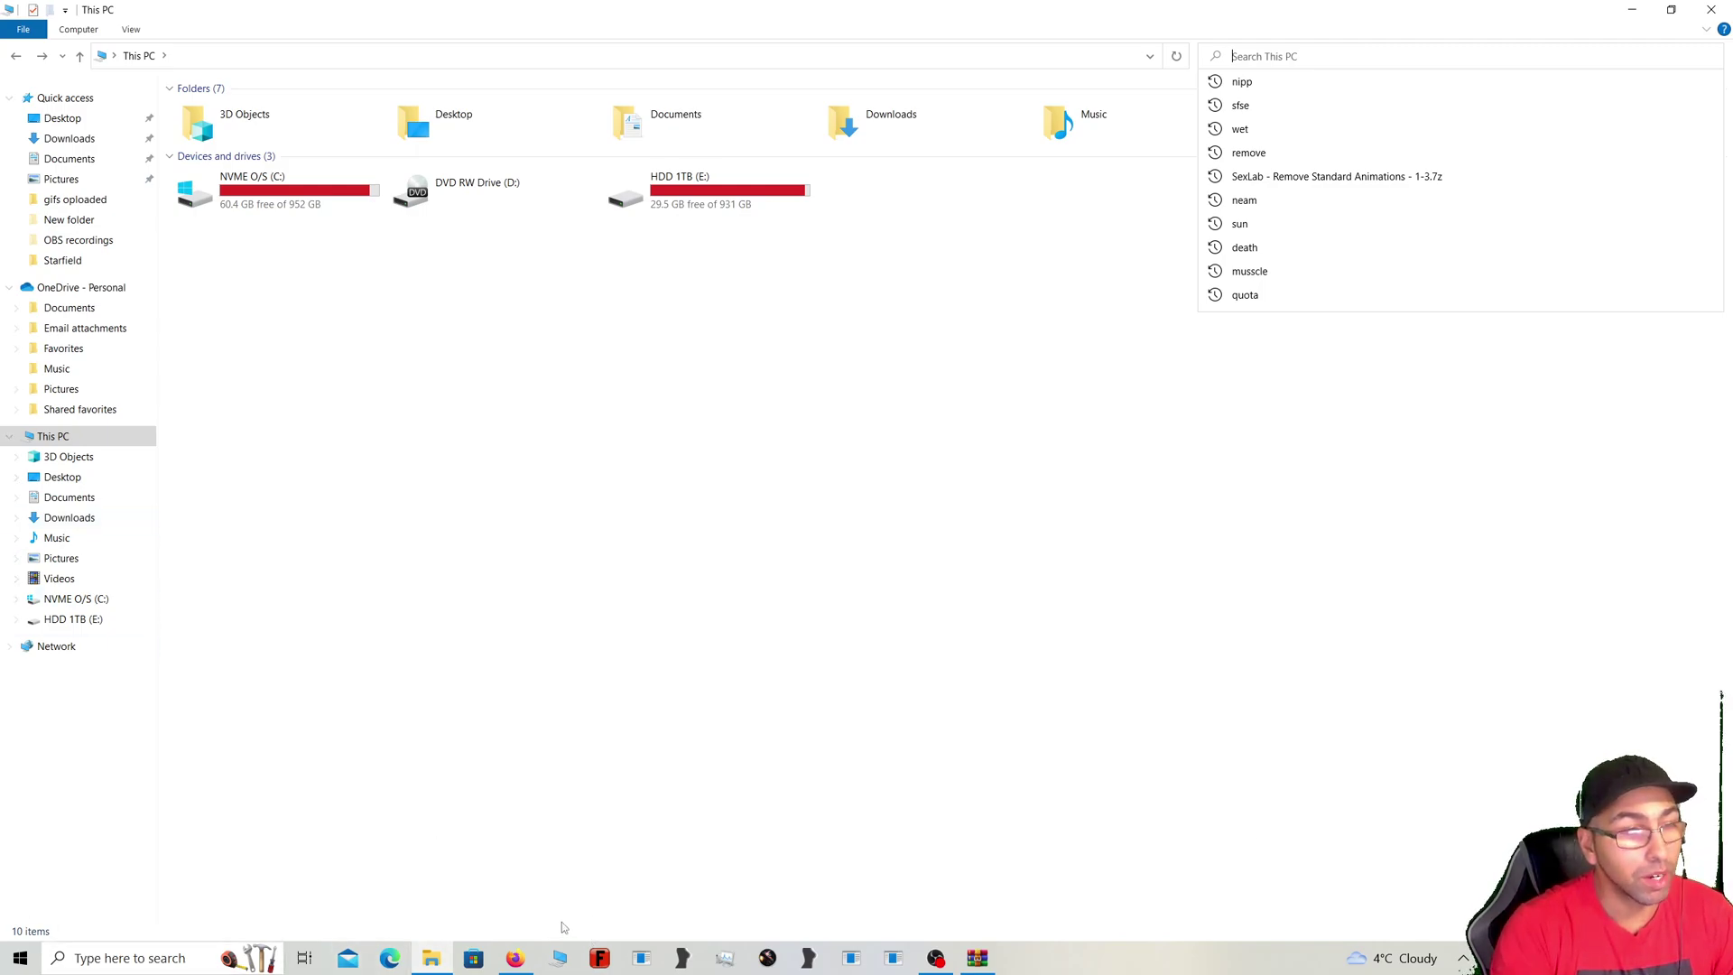
Step: Switch to Firefox with the Starfield Script Extender mod page and maximize its window
{"action": "left_click", "coordinate": [514, 957]}
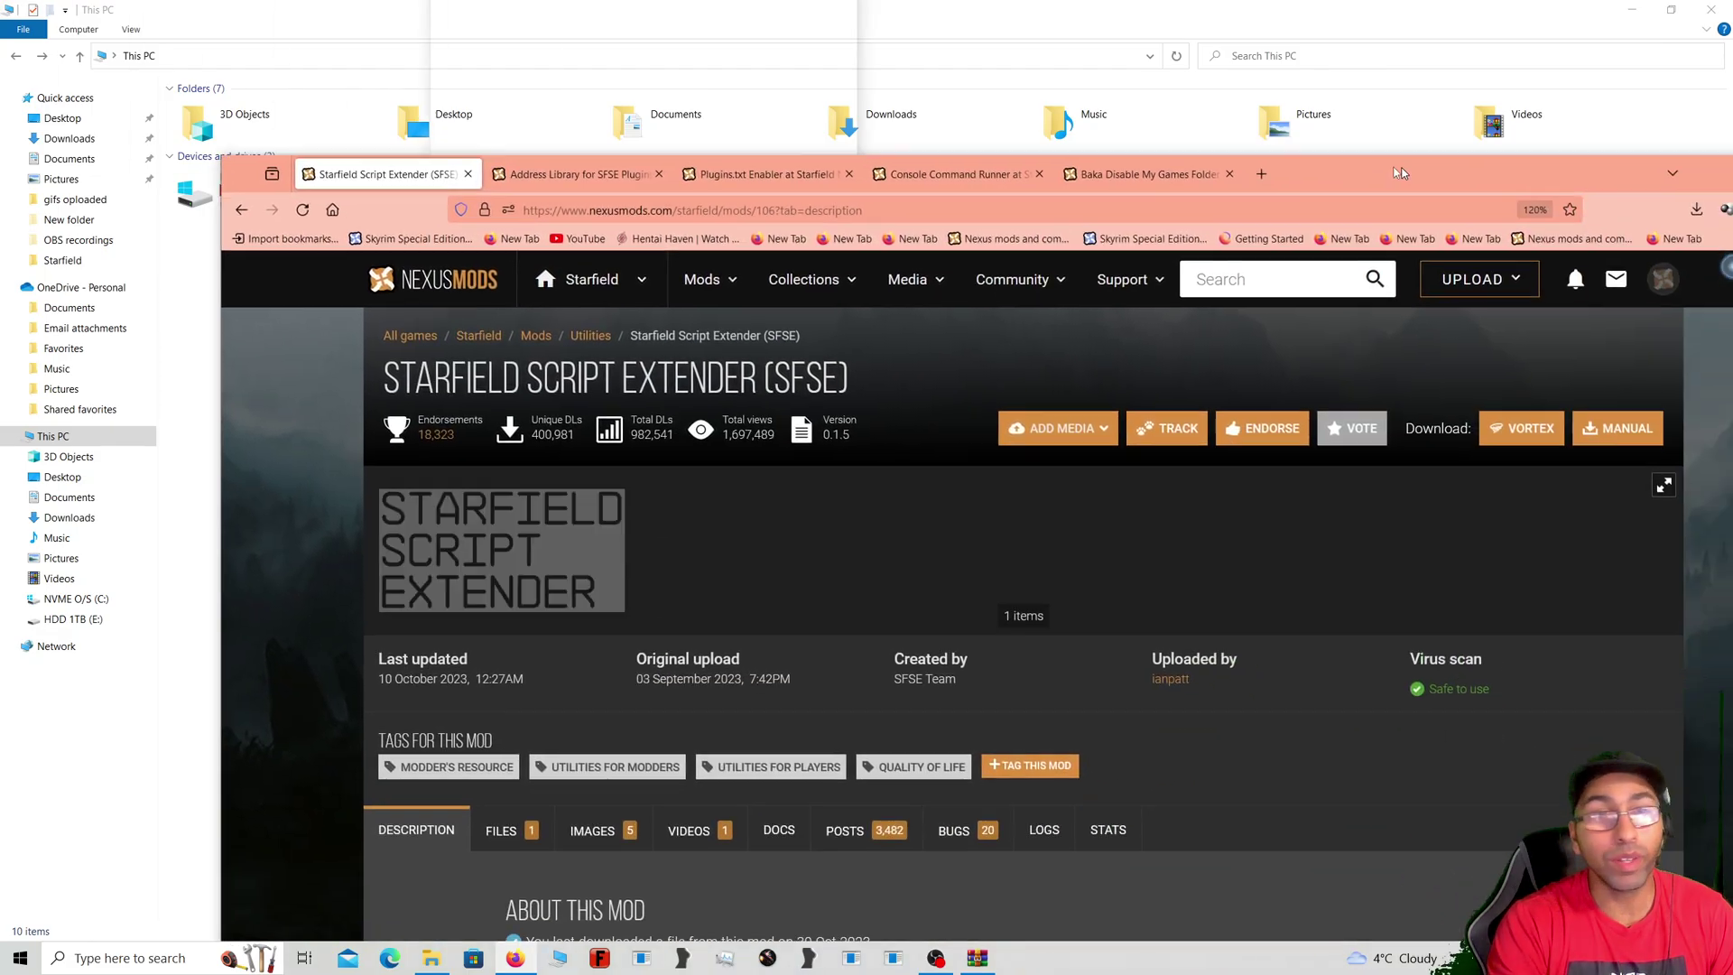
{"action": "left_click_drag", "start_coordinate": [1732, 171], "coordinate": [1640, 132]}
{"action": "left_click", "coordinate": [1638, 129]}
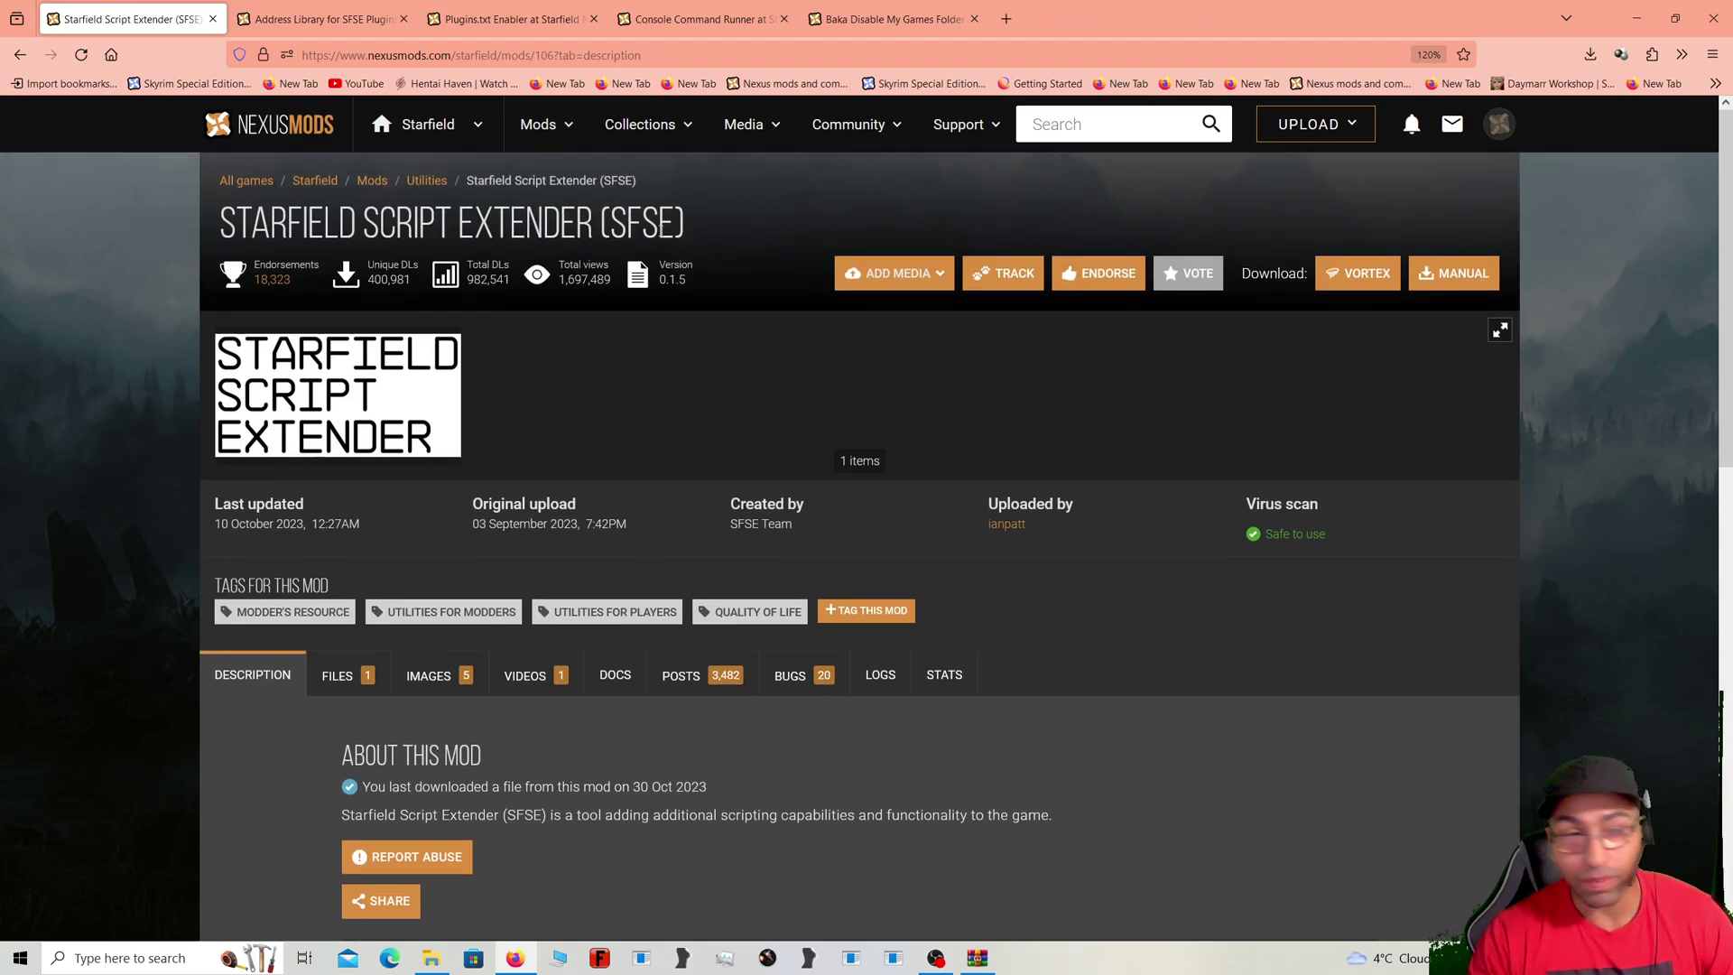
Step: Open the manual download options for the SFSE 0.1.5 main file on the Starfield Script Extender page
{"action": "scroll", "coordinate": [557, 446], "scroll_direction": "down", "scroll_amount": 3}
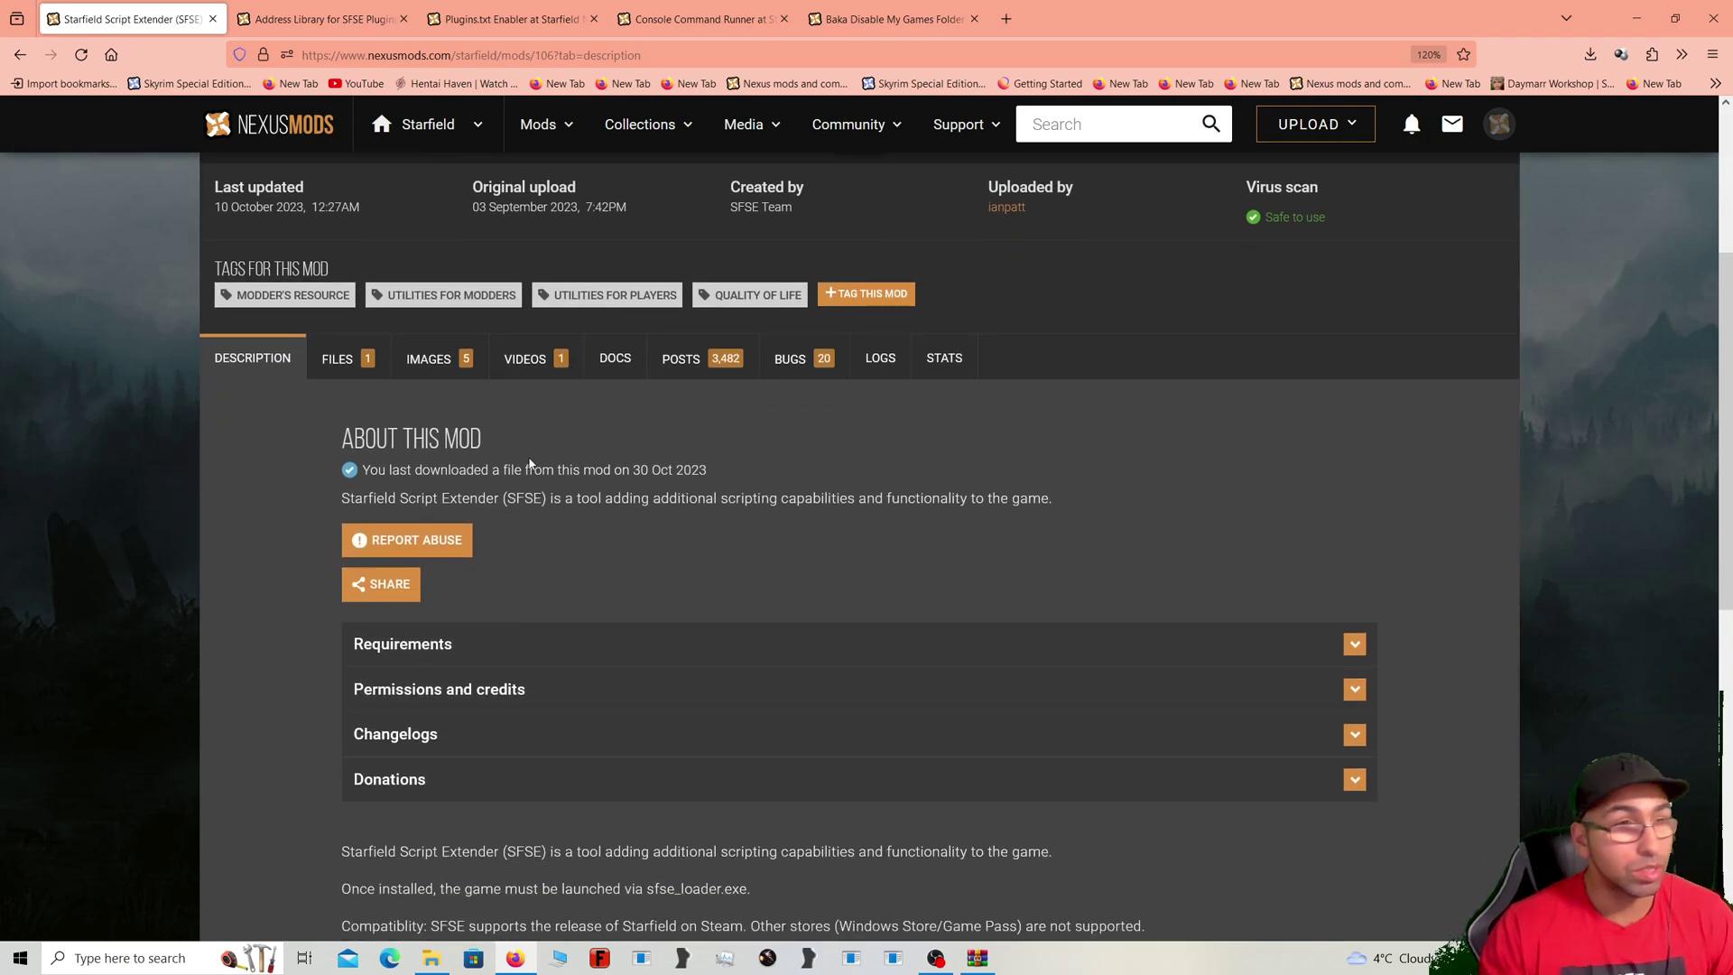
{"action": "left_click", "coordinate": [344, 372]}
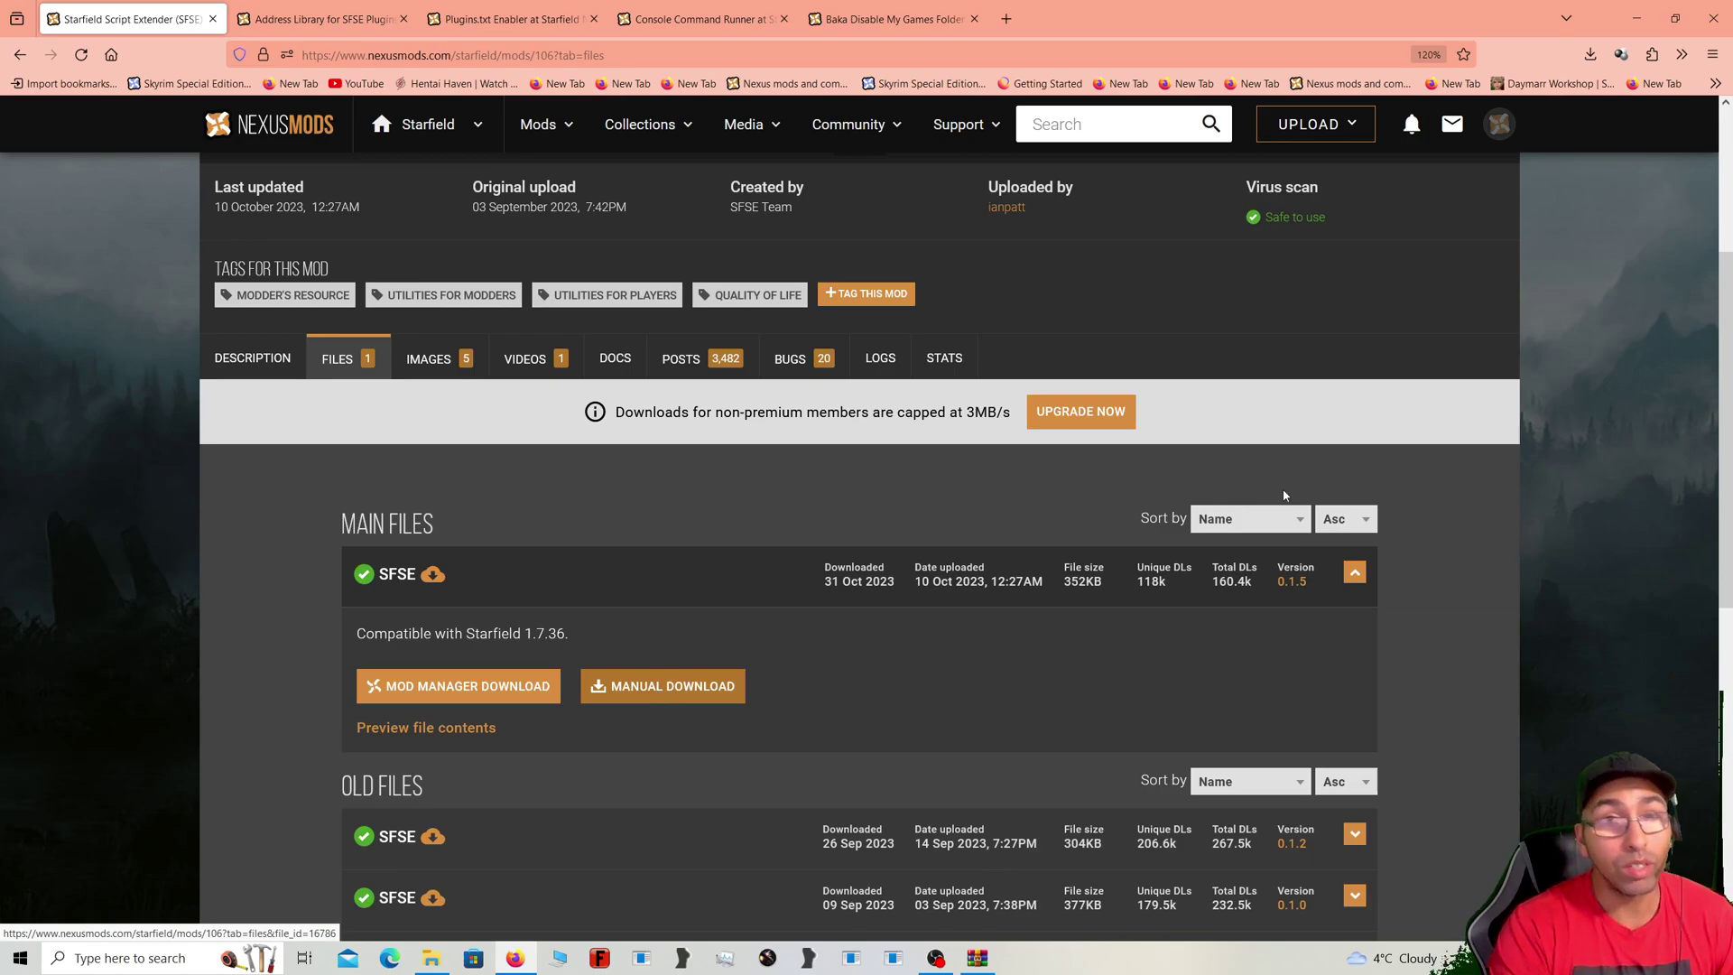
{"action": "left_click", "coordinate": [623, 687]}
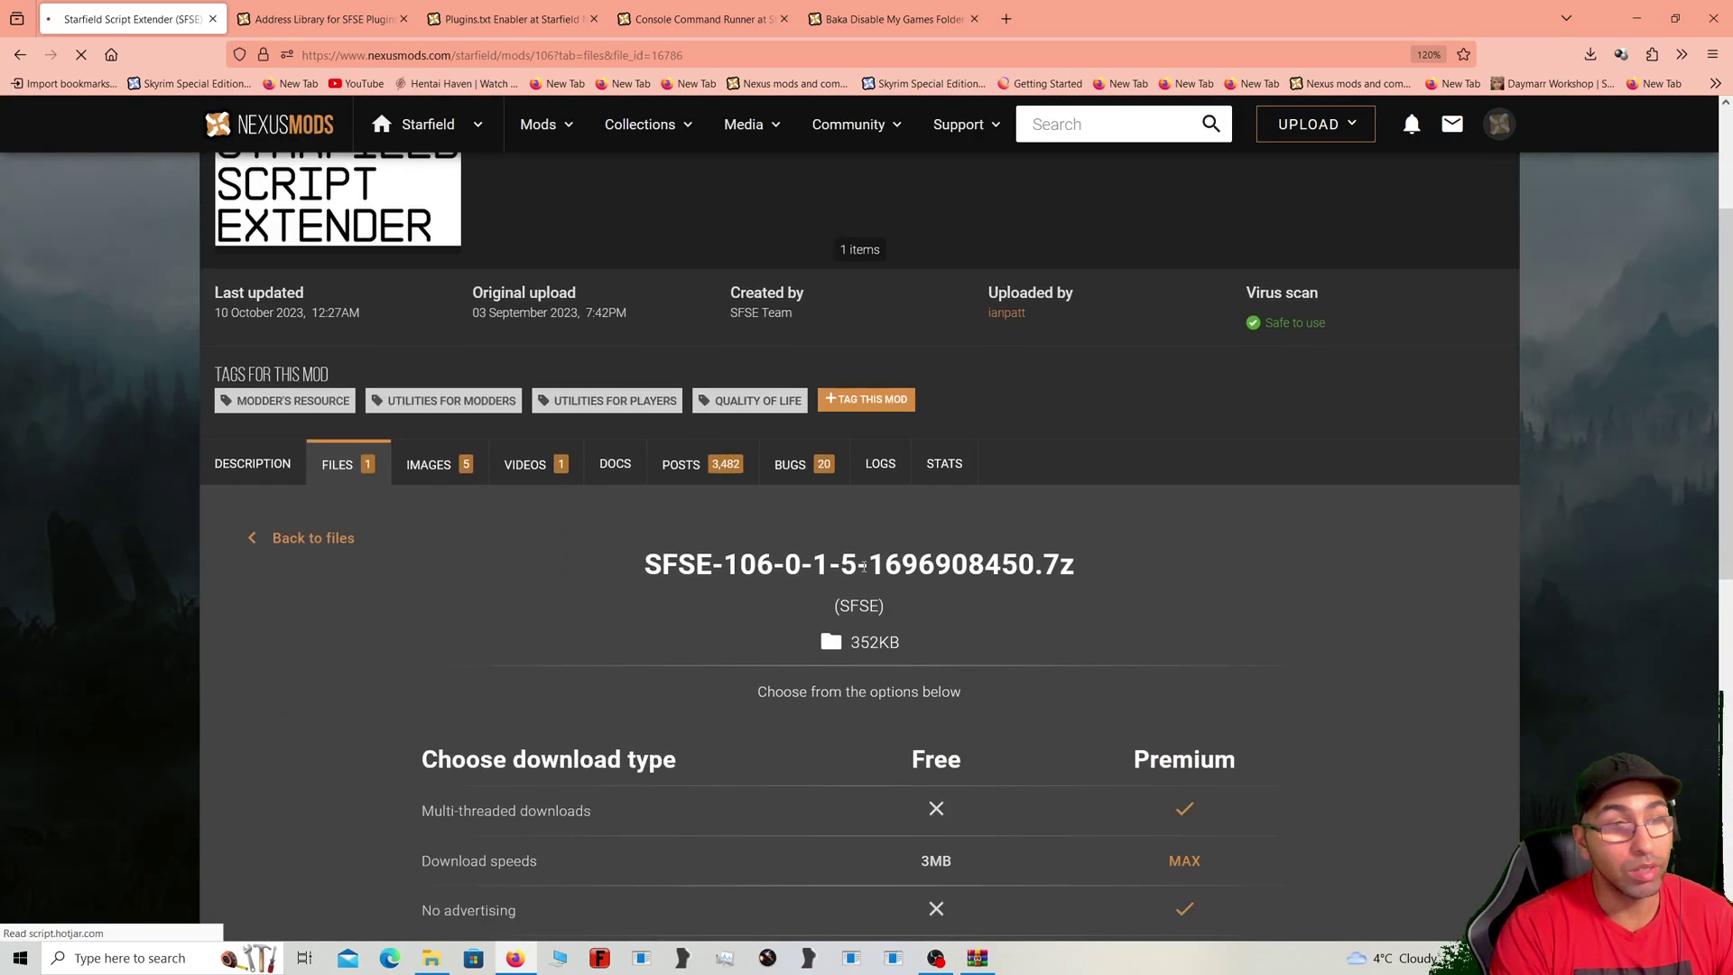
{"action": "scroll", "coordinate": [1128, 424], "scroll_direction": "down", "scroll_amount": 5}
{"action": "scroll", "coordinate": [1187, 440], "scroll_direction": "up", "scroll_amount": 2}
{"action": "scroll", "coordinate": [1188, 441], "scroll_direction": "up", "scroll_amount": 2}
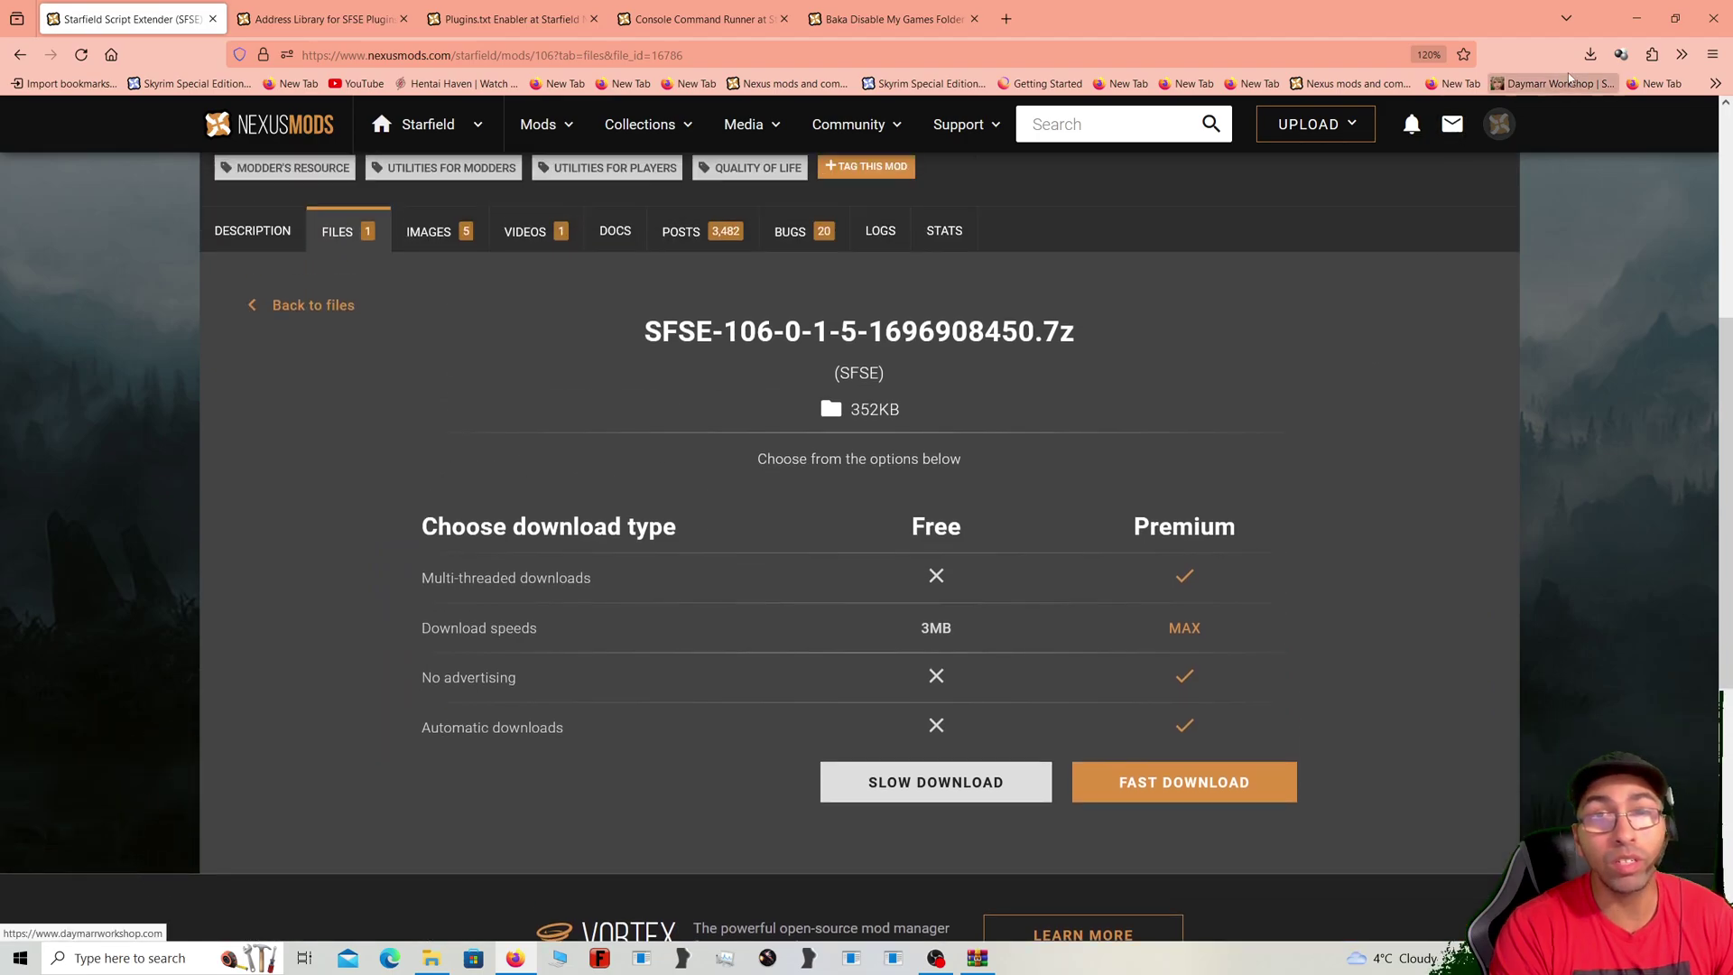
Step: Open the downloaded SFSE archive in WinRAR and select sfse_loader.exe and sfse_1_7_36.dll inside the sfse_0_1_5 folder
{"action": "left_click", "coordinate": [1302, 101]}
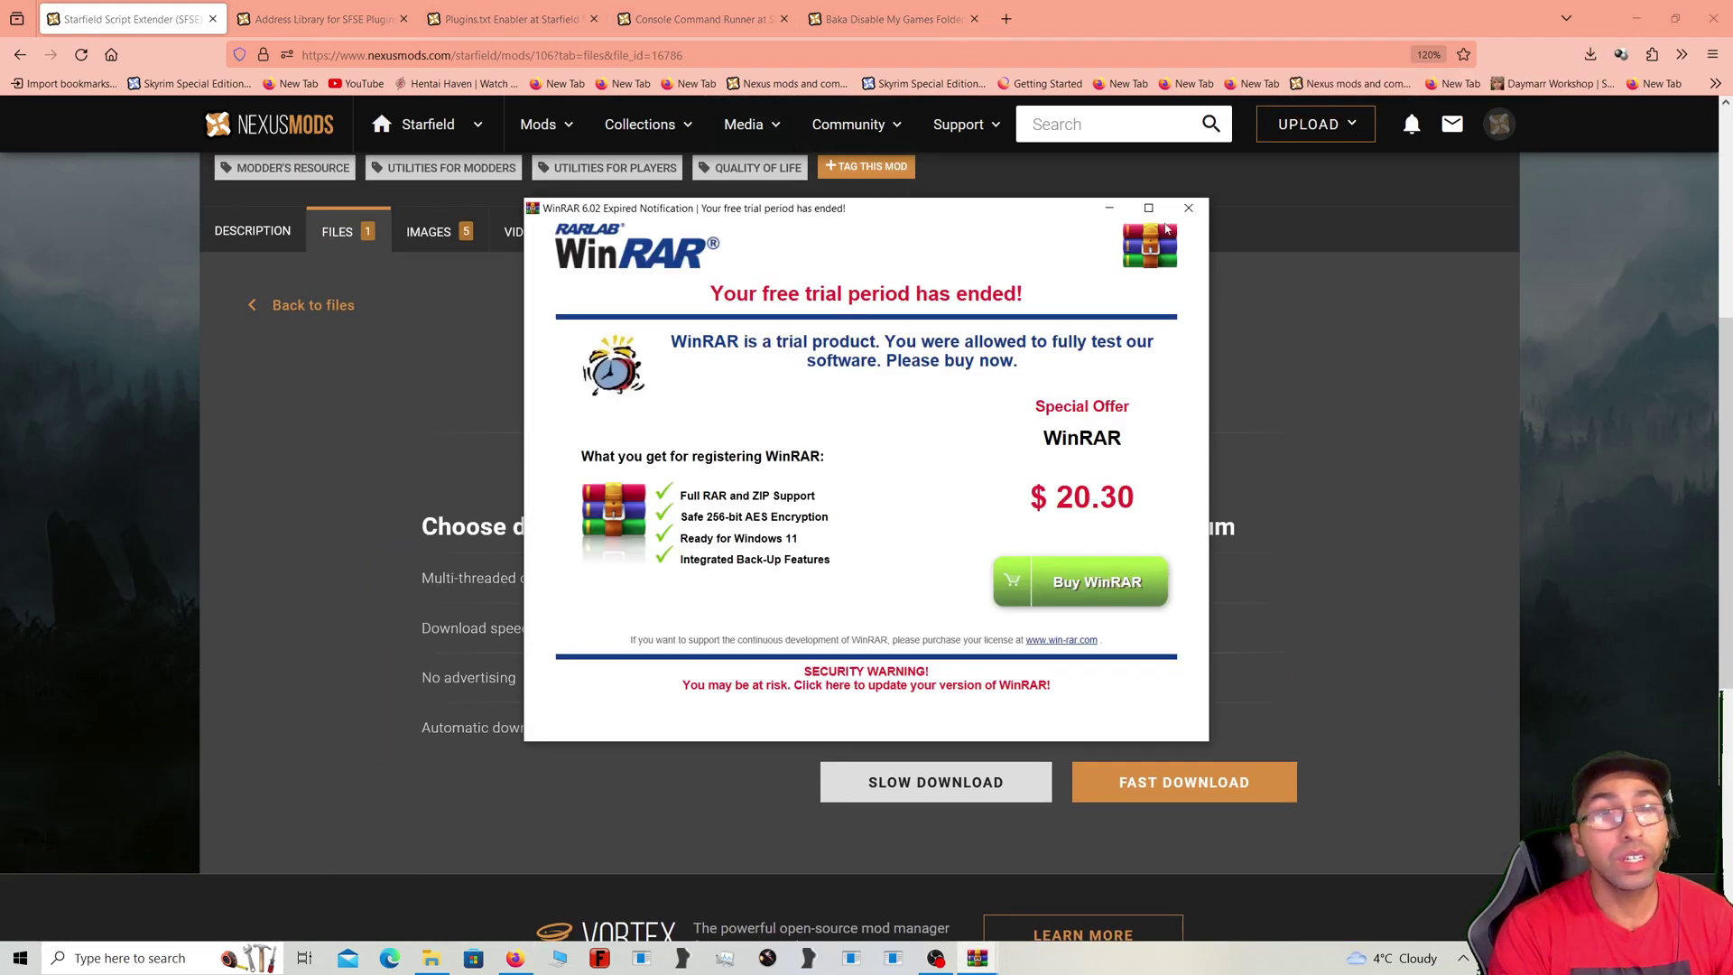
{"action": "left_click", "coordinate": [1188, 208]}
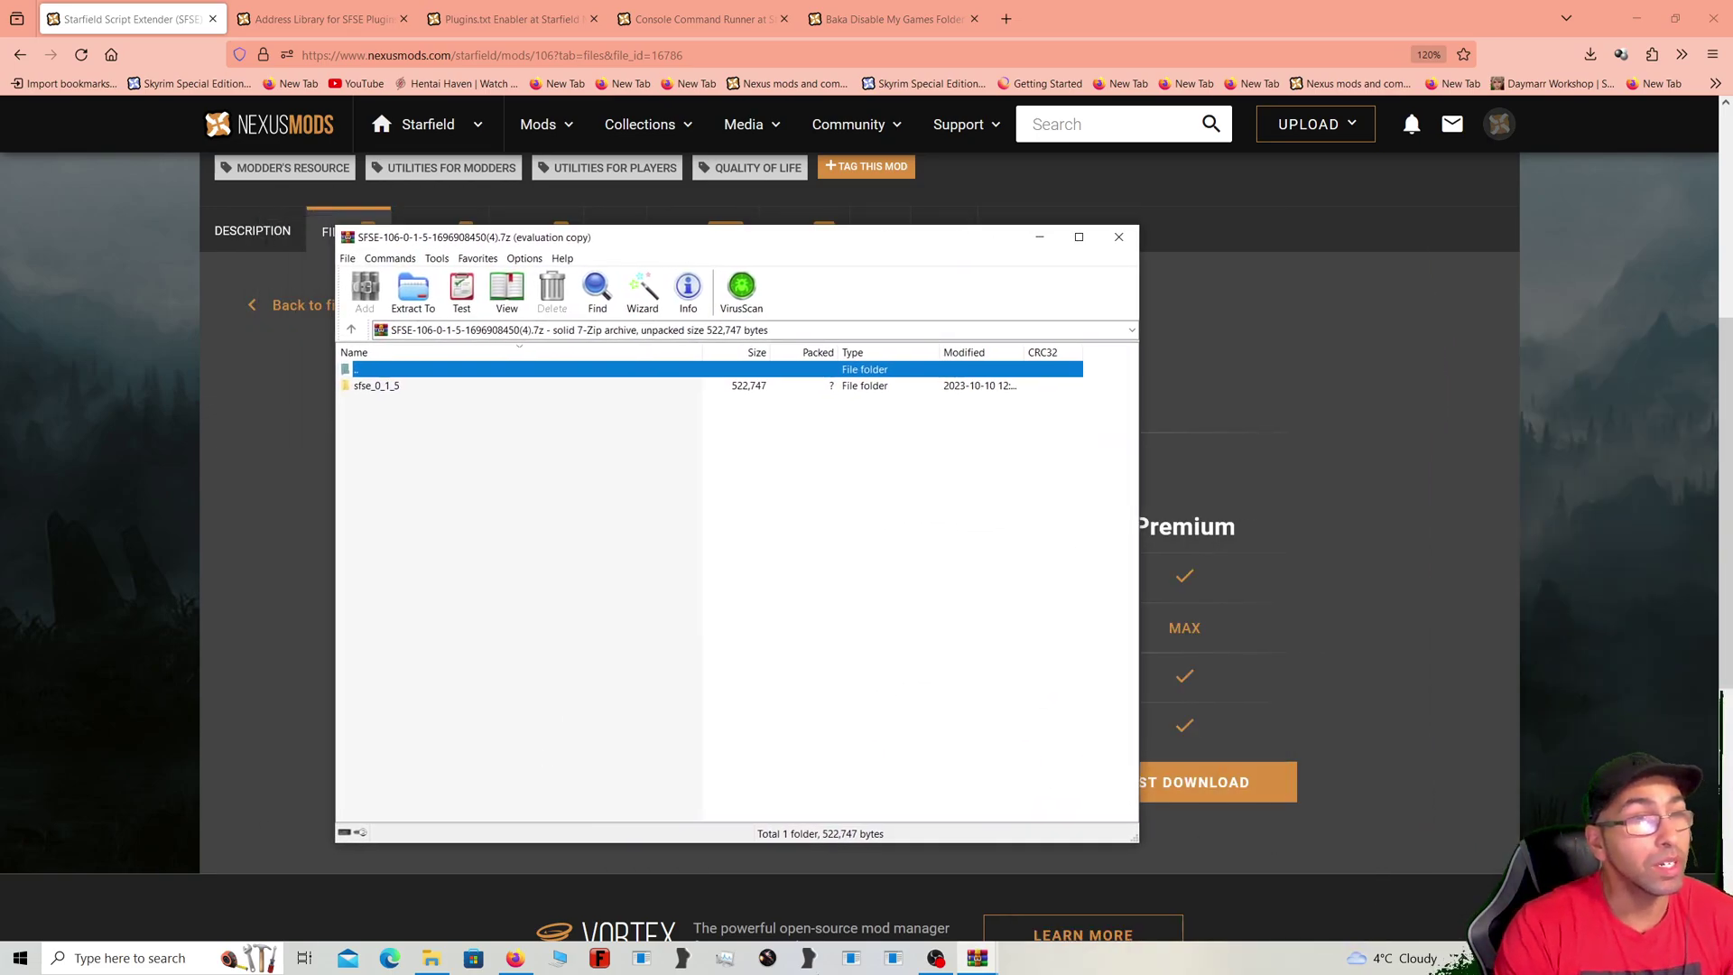
{"action": "left_click", "coordinate": [424, 702]}
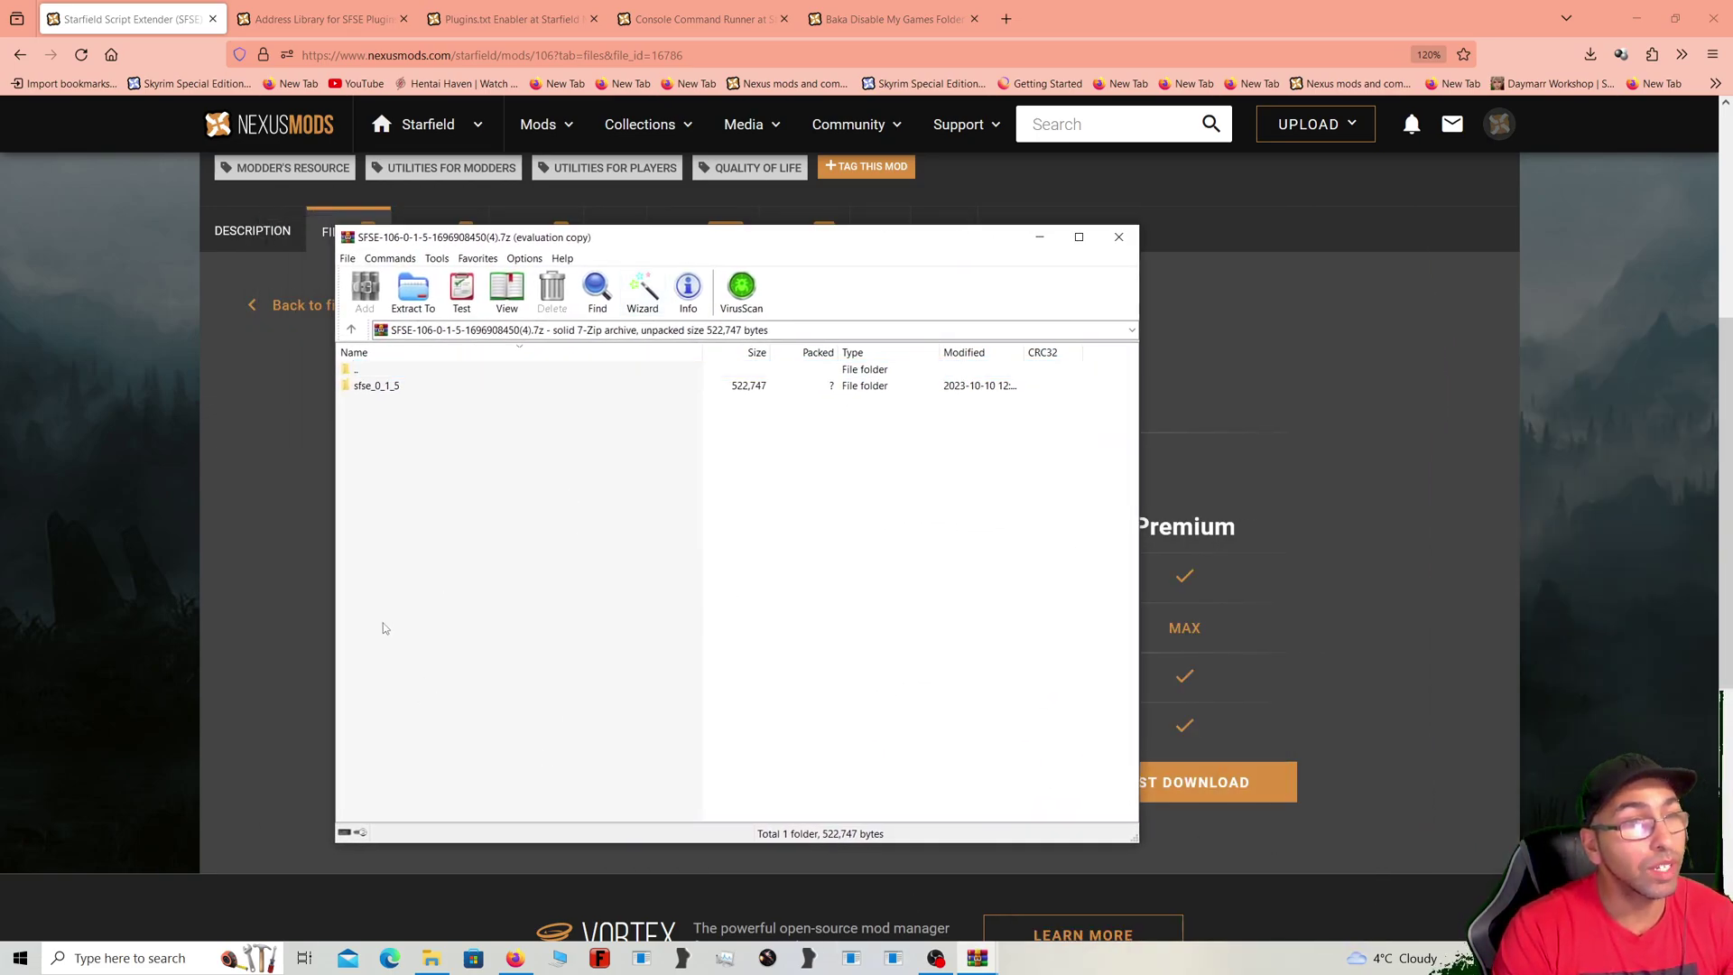
{"action": "double_click", "coordinate": [387, 389]}
{"action": "left_click_drag", "start_coordinate": [433, 540], "coordinate": [372, 433]}
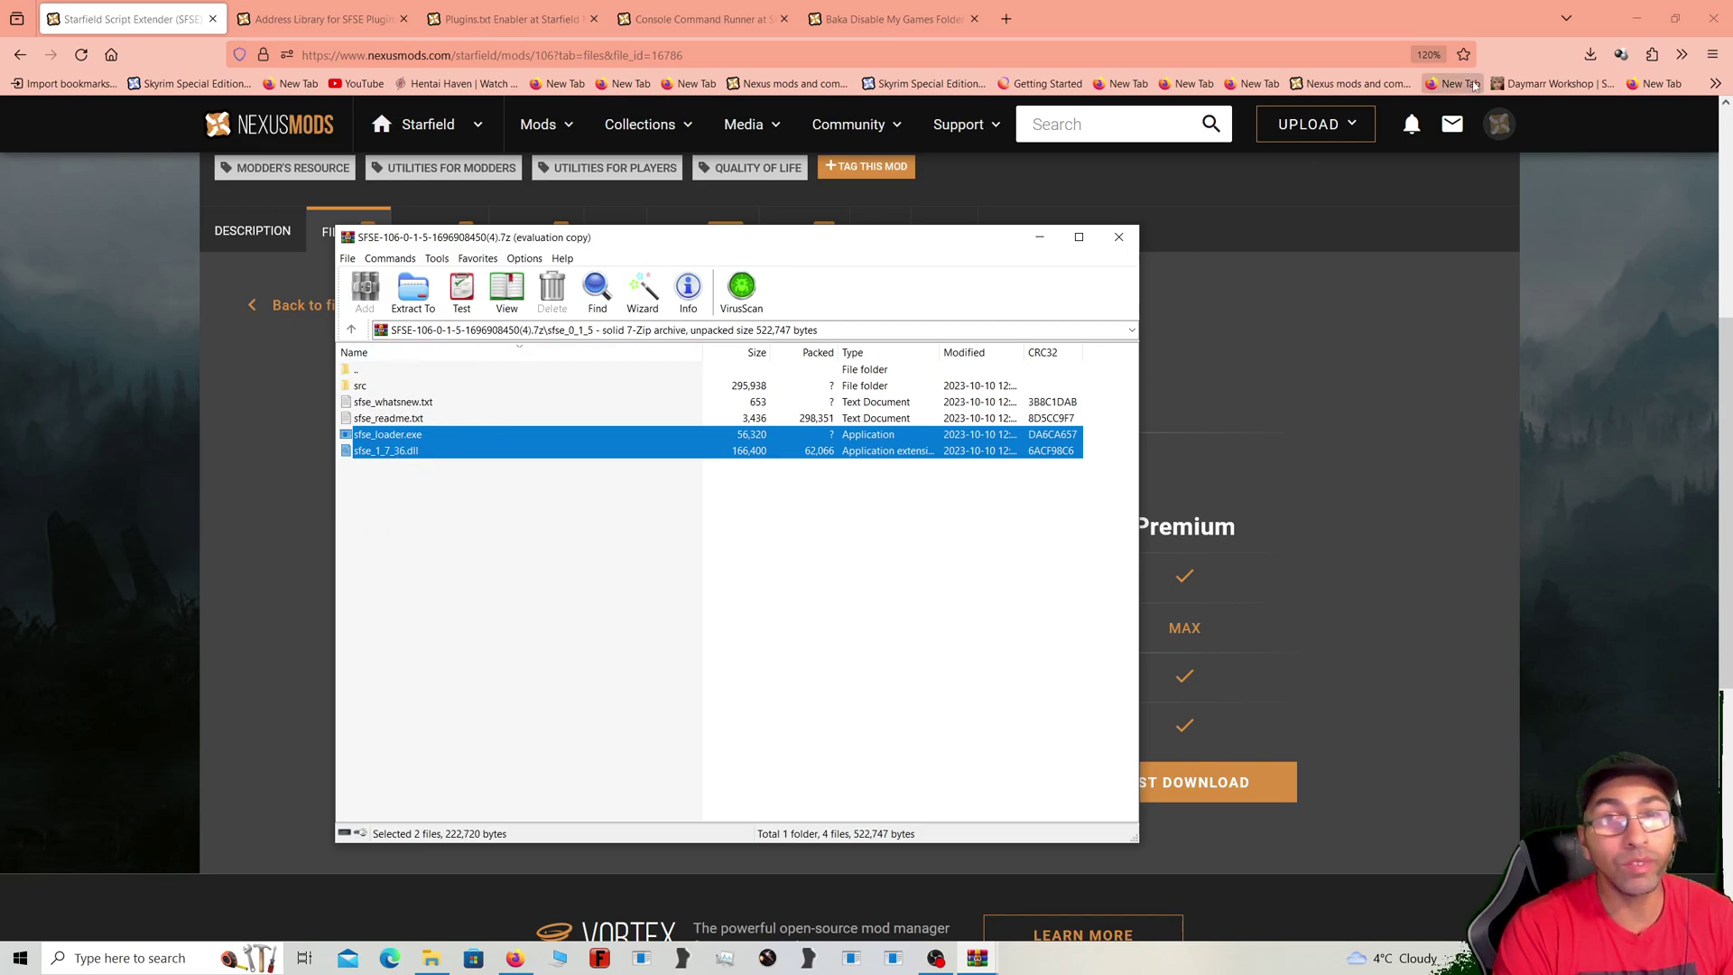
Step: Minimize the browser and go to C:\Program Files (x86)\Steam\steamapps\common\Starfield in File Explorer, with the archive window moved aside
{"action": "left_click", "coordinate": [1633, 20]}
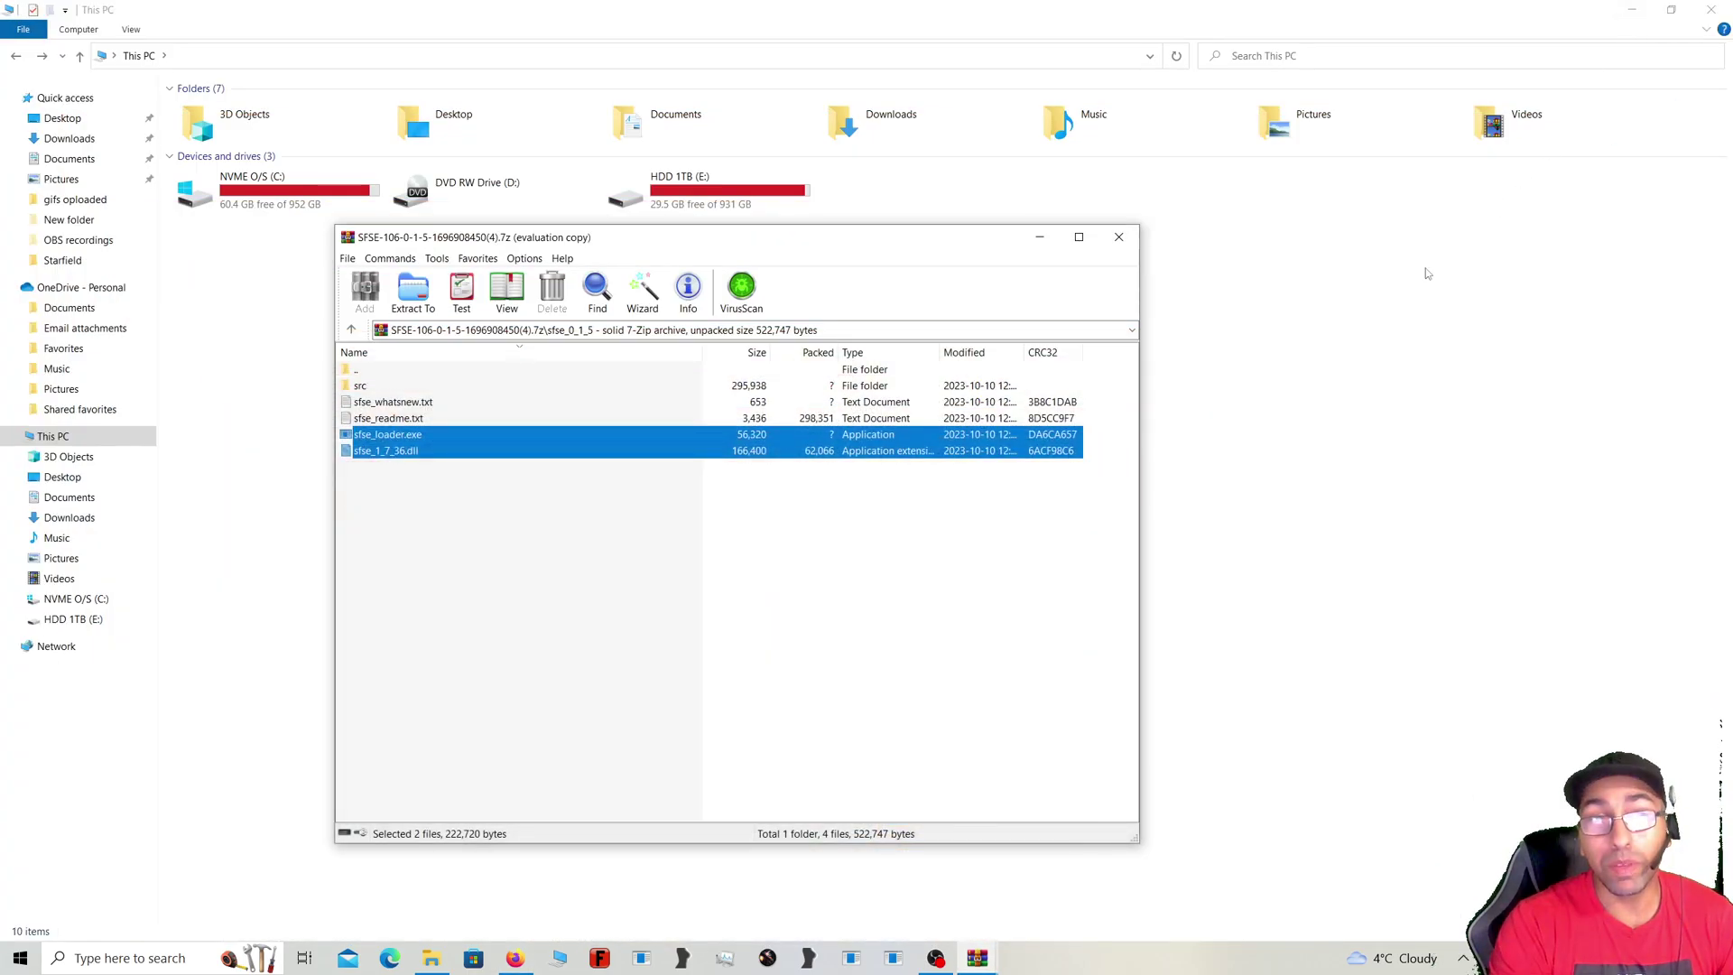
{"action": "left_click_drag", "start_coordinate": [824, 249], "coordinate": [1310, 278]}
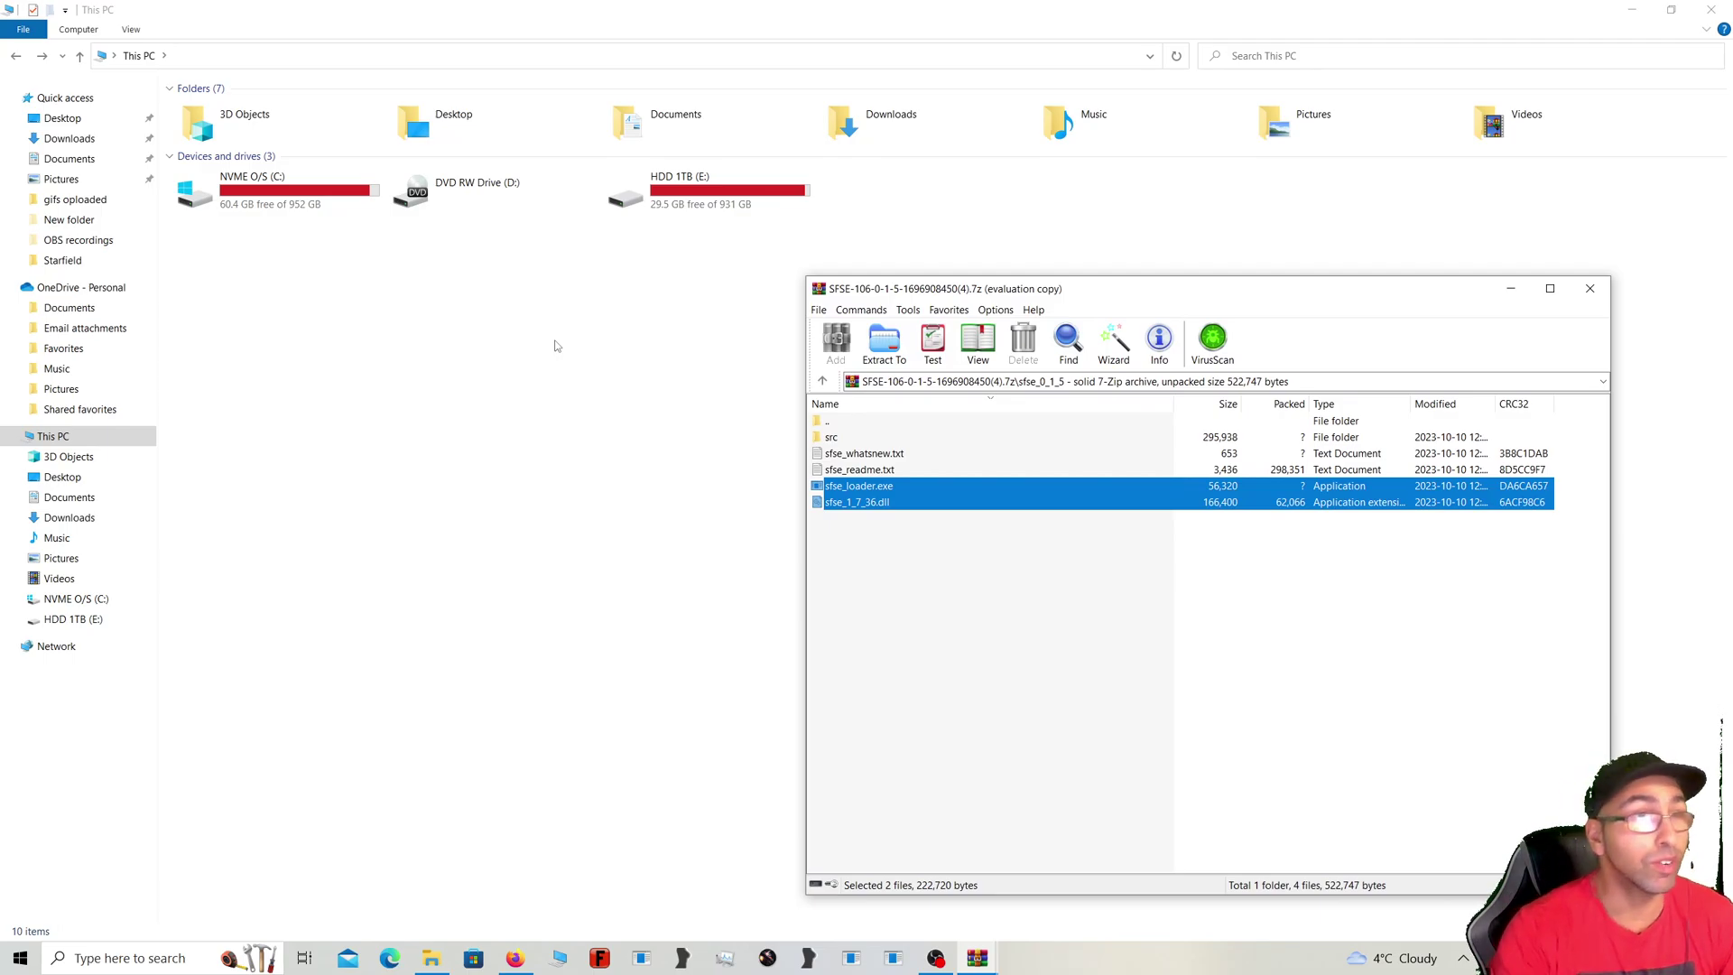
{"action": "left_click", "coordinate": [281, 208]}
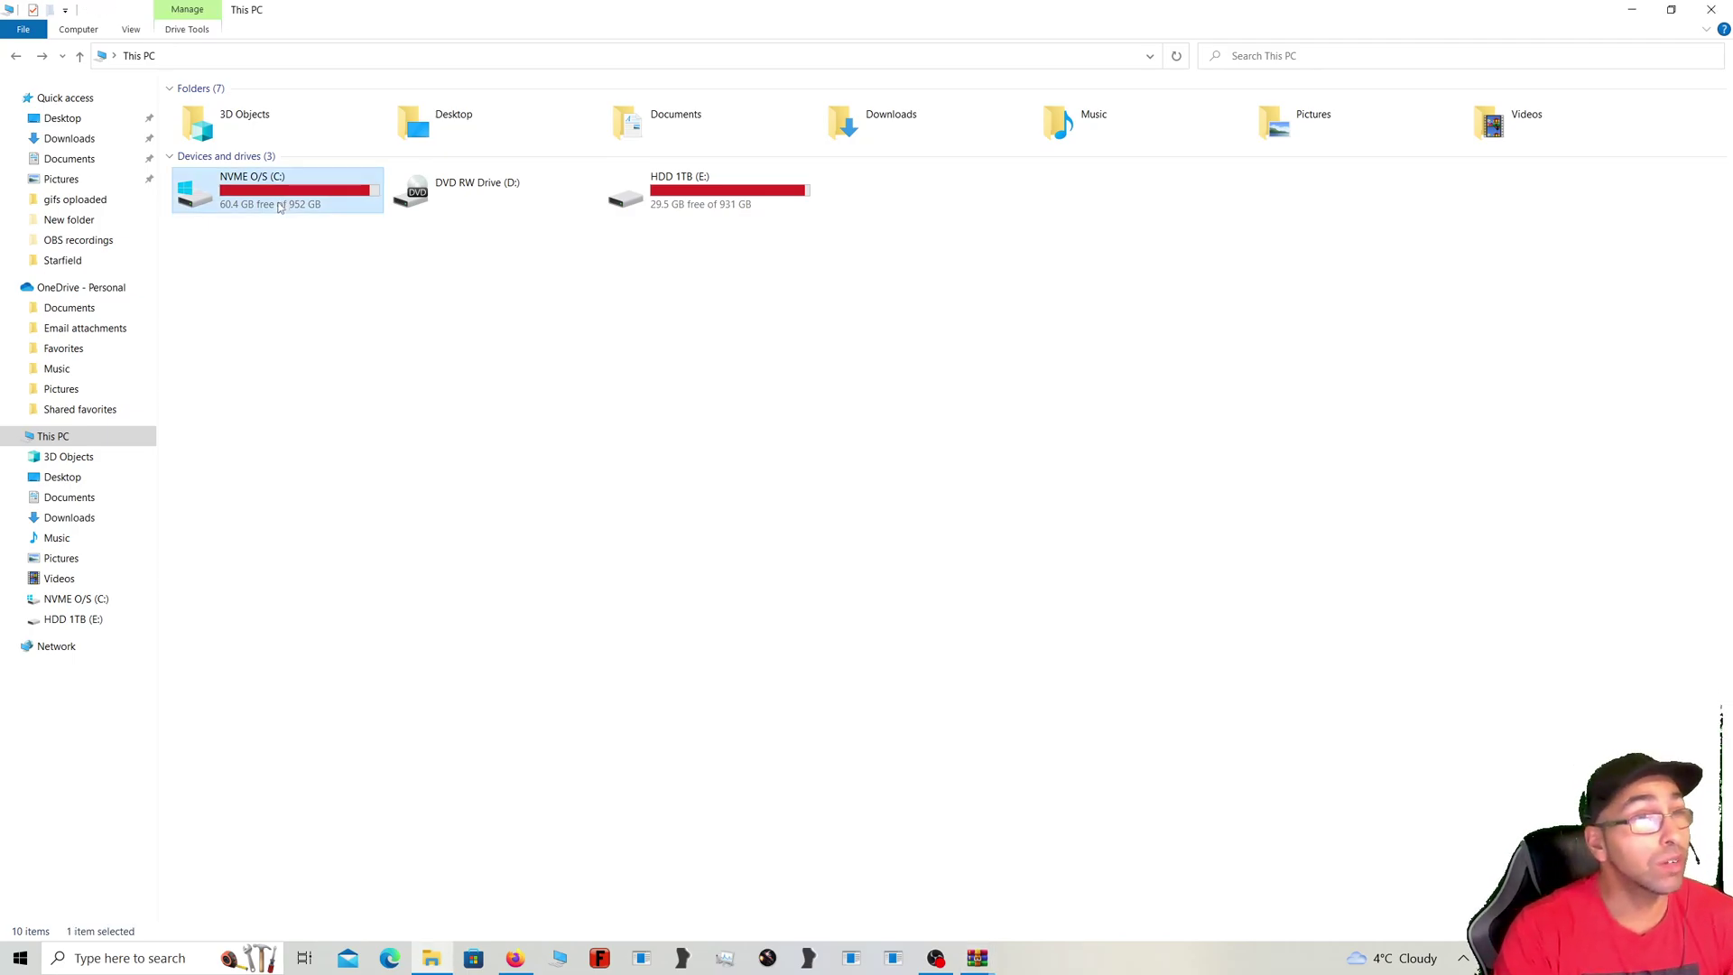
{"action": "double_click", "coordinate": [280, 208]}
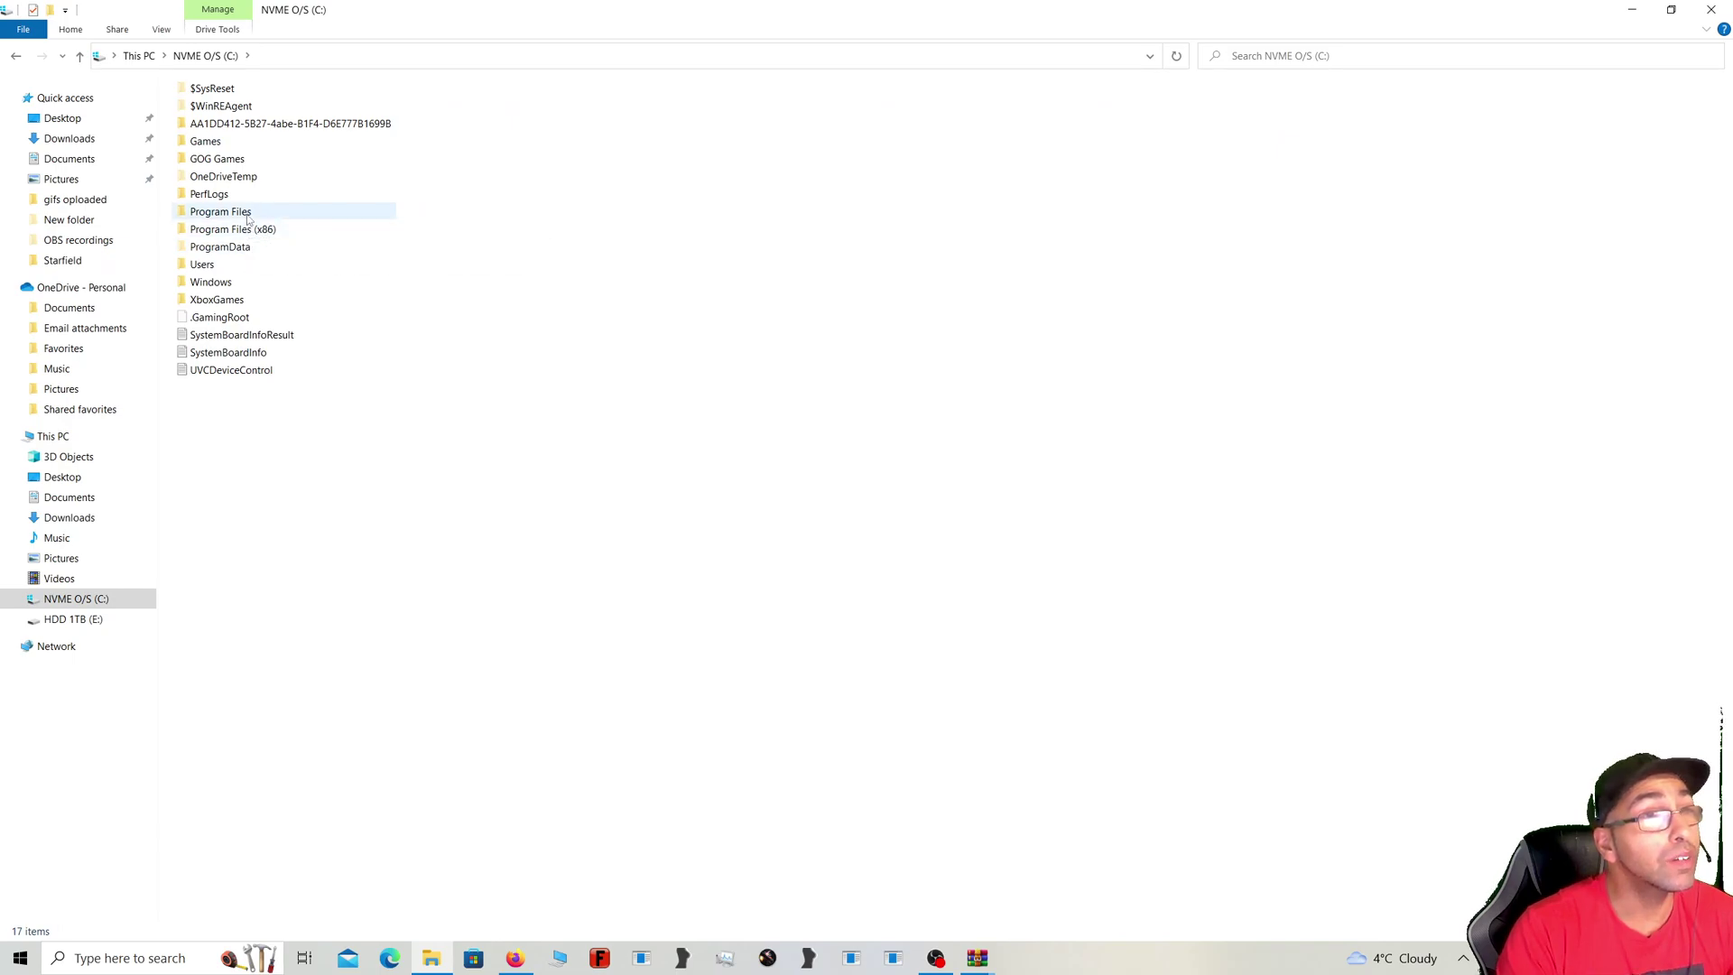
{"action": "left_click", "coordinate": [254, 233]}
{"action": "double_click", "coordinate": [255, 233]}
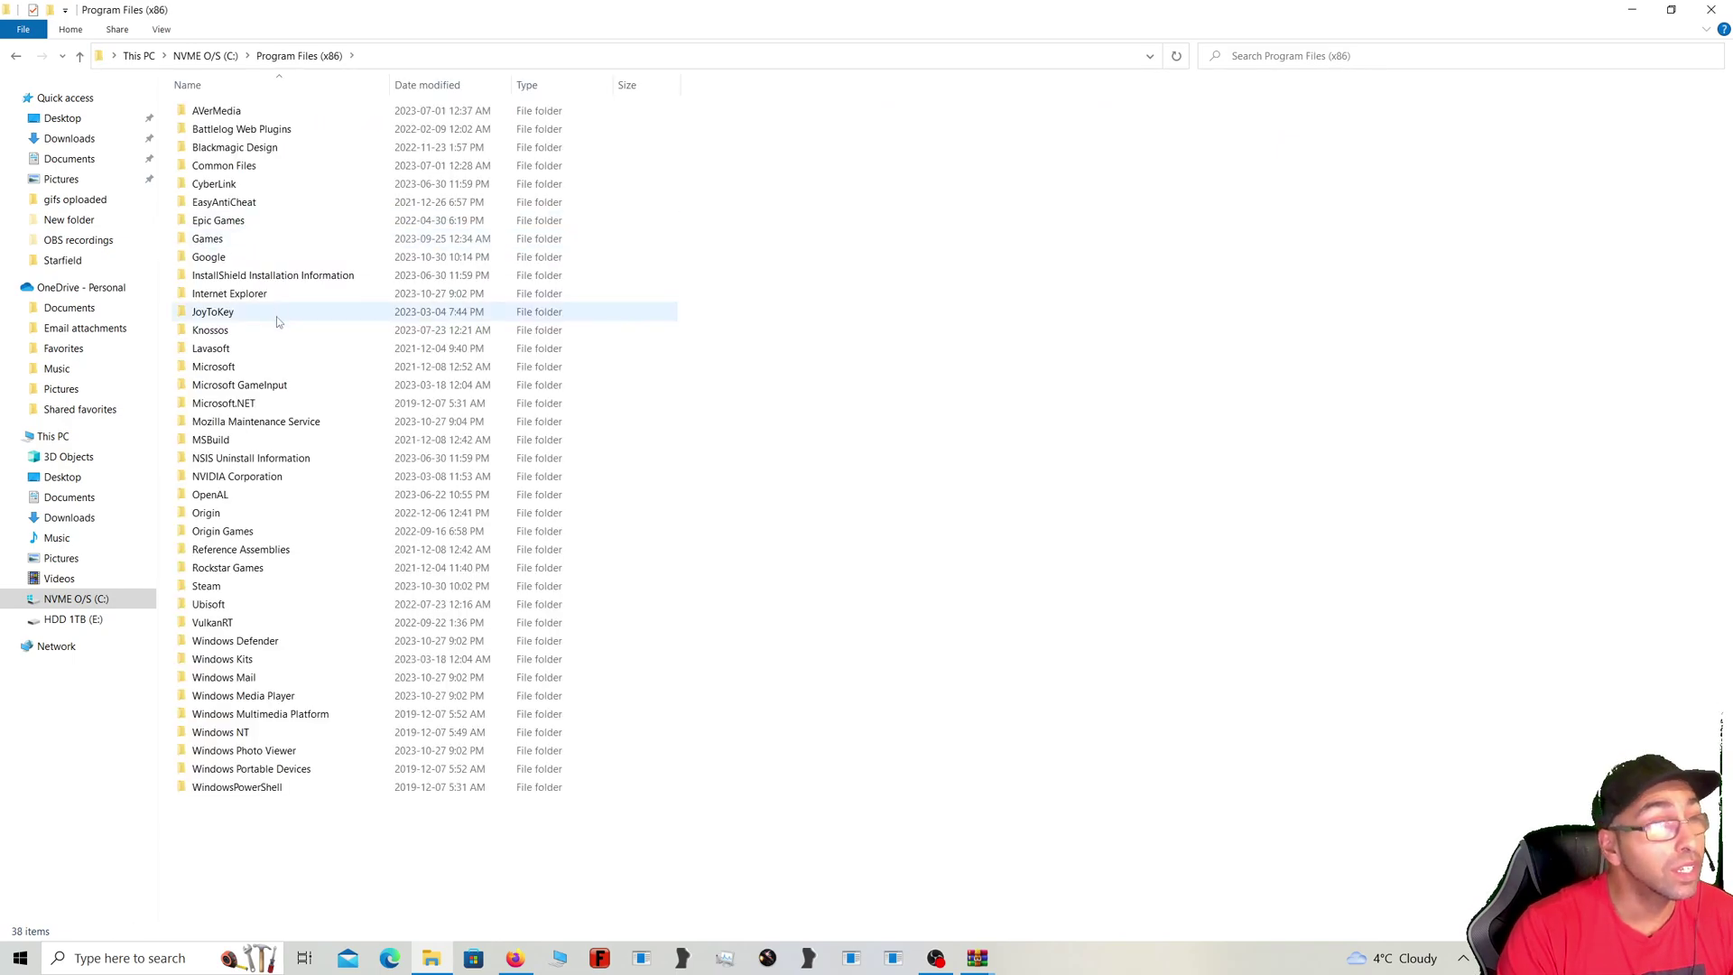
{"action": "double_click", "coordinate": [239, 587]}
{"action": "double_click", "coordinate": [241, 404]}
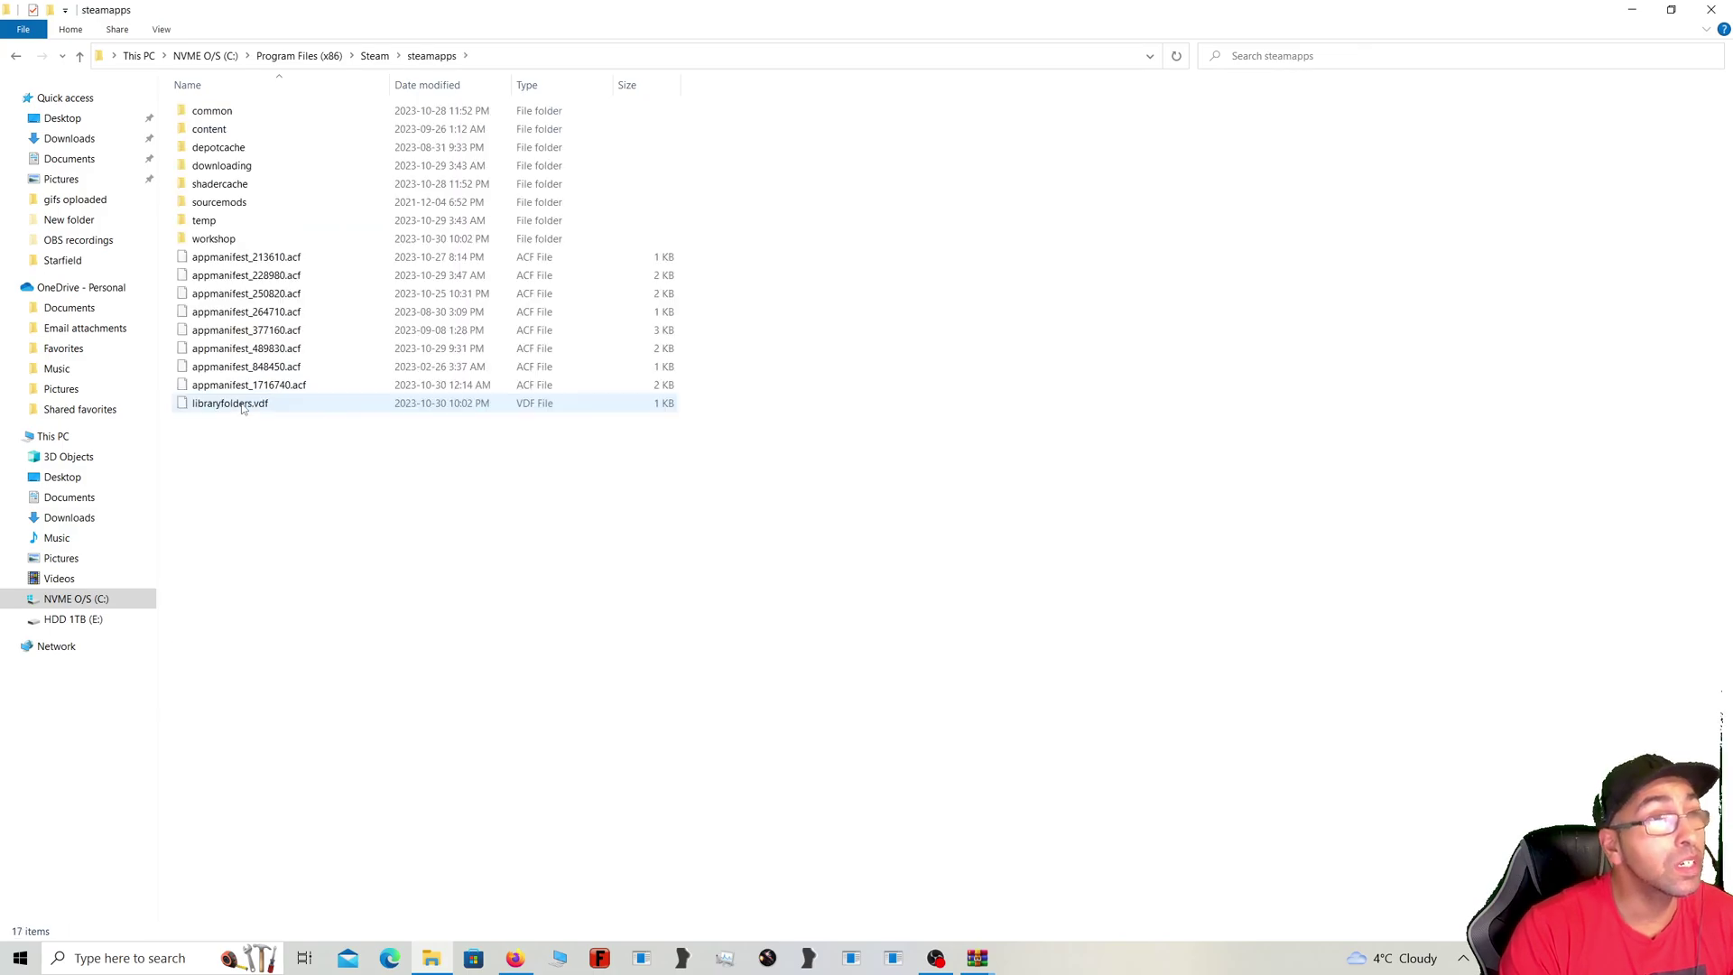
{"action": "left_click", "coordinate": [231, 111]}
{"action": "double_click", "coordinate": [230, 111]}
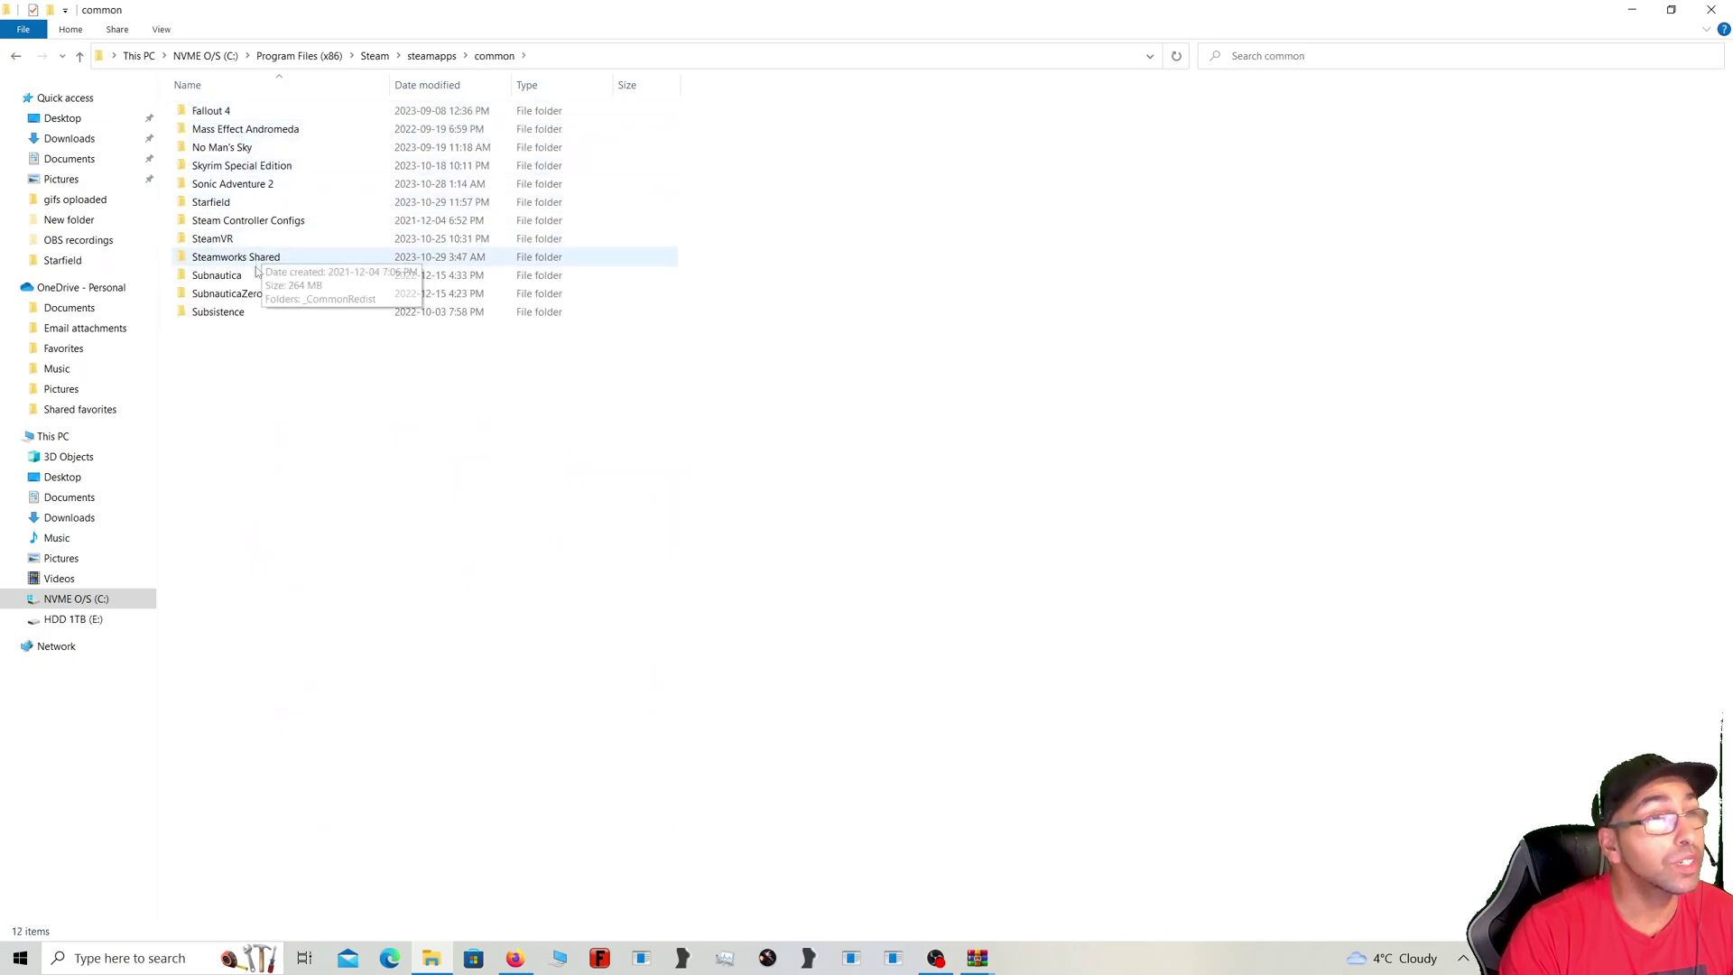
{"action": "double_click", "coordinate": [250, 200]}
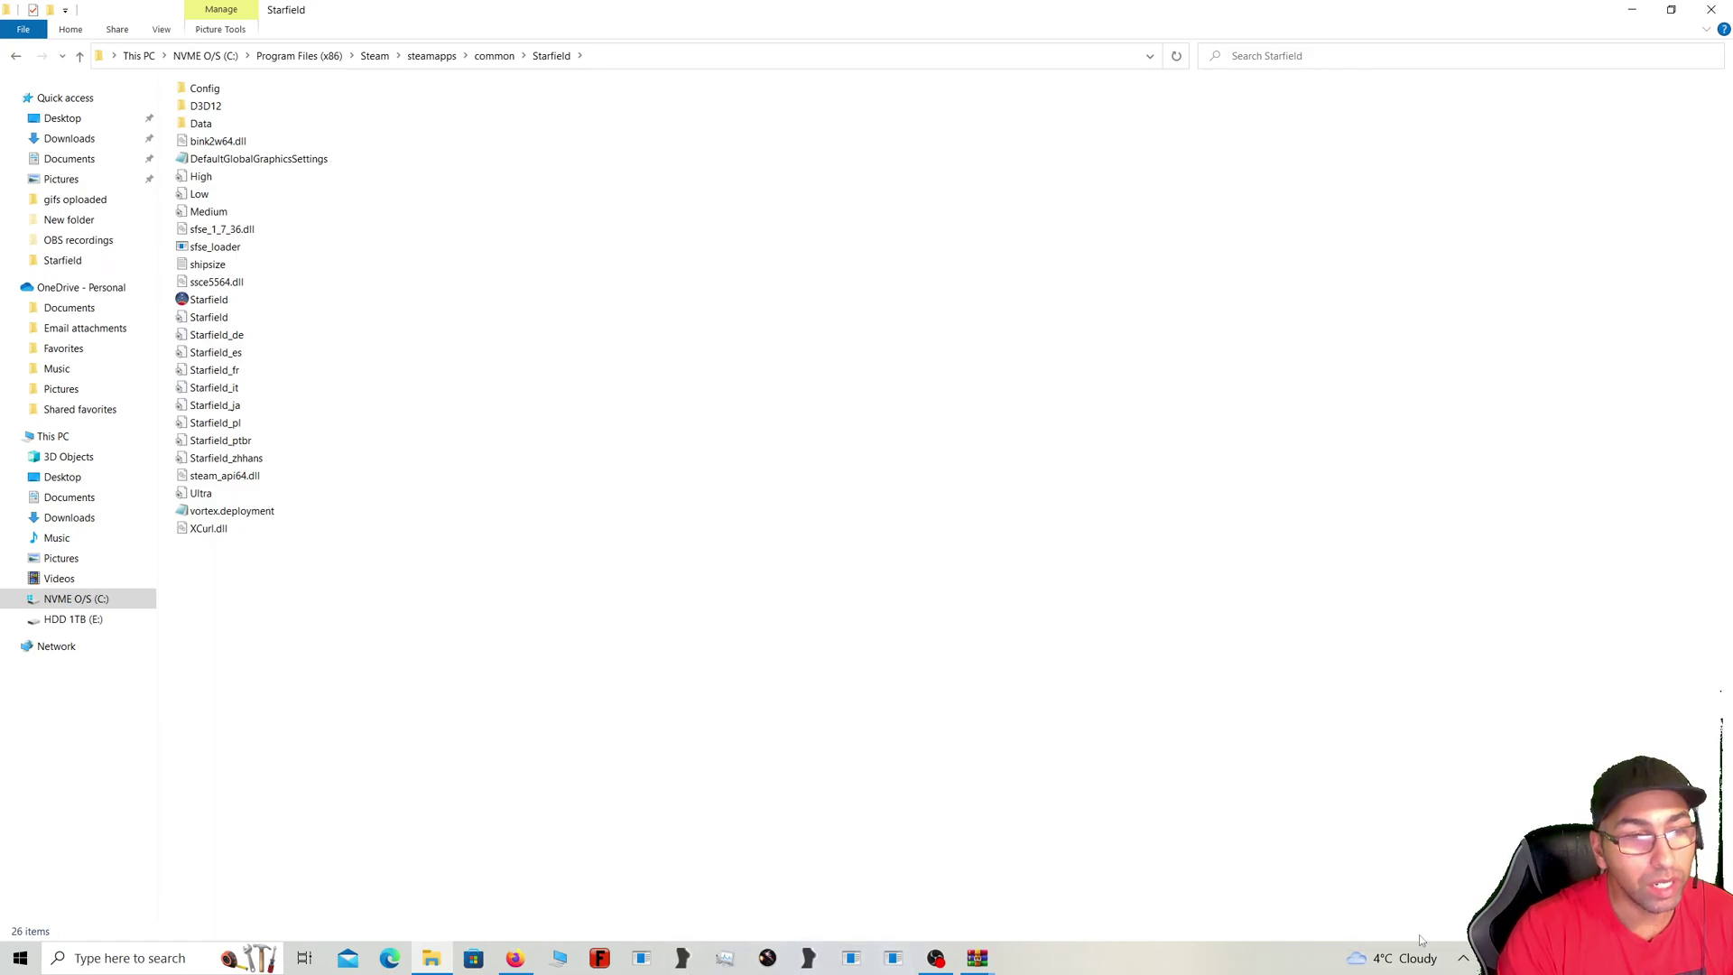
Step: Bring the SFSE archive over the Starfield folder, reselect sfse_loader.exe and sfse_1_7_36.dll, and close the archive windows
{"action": "left_click", "coordinate": [977, 958]}
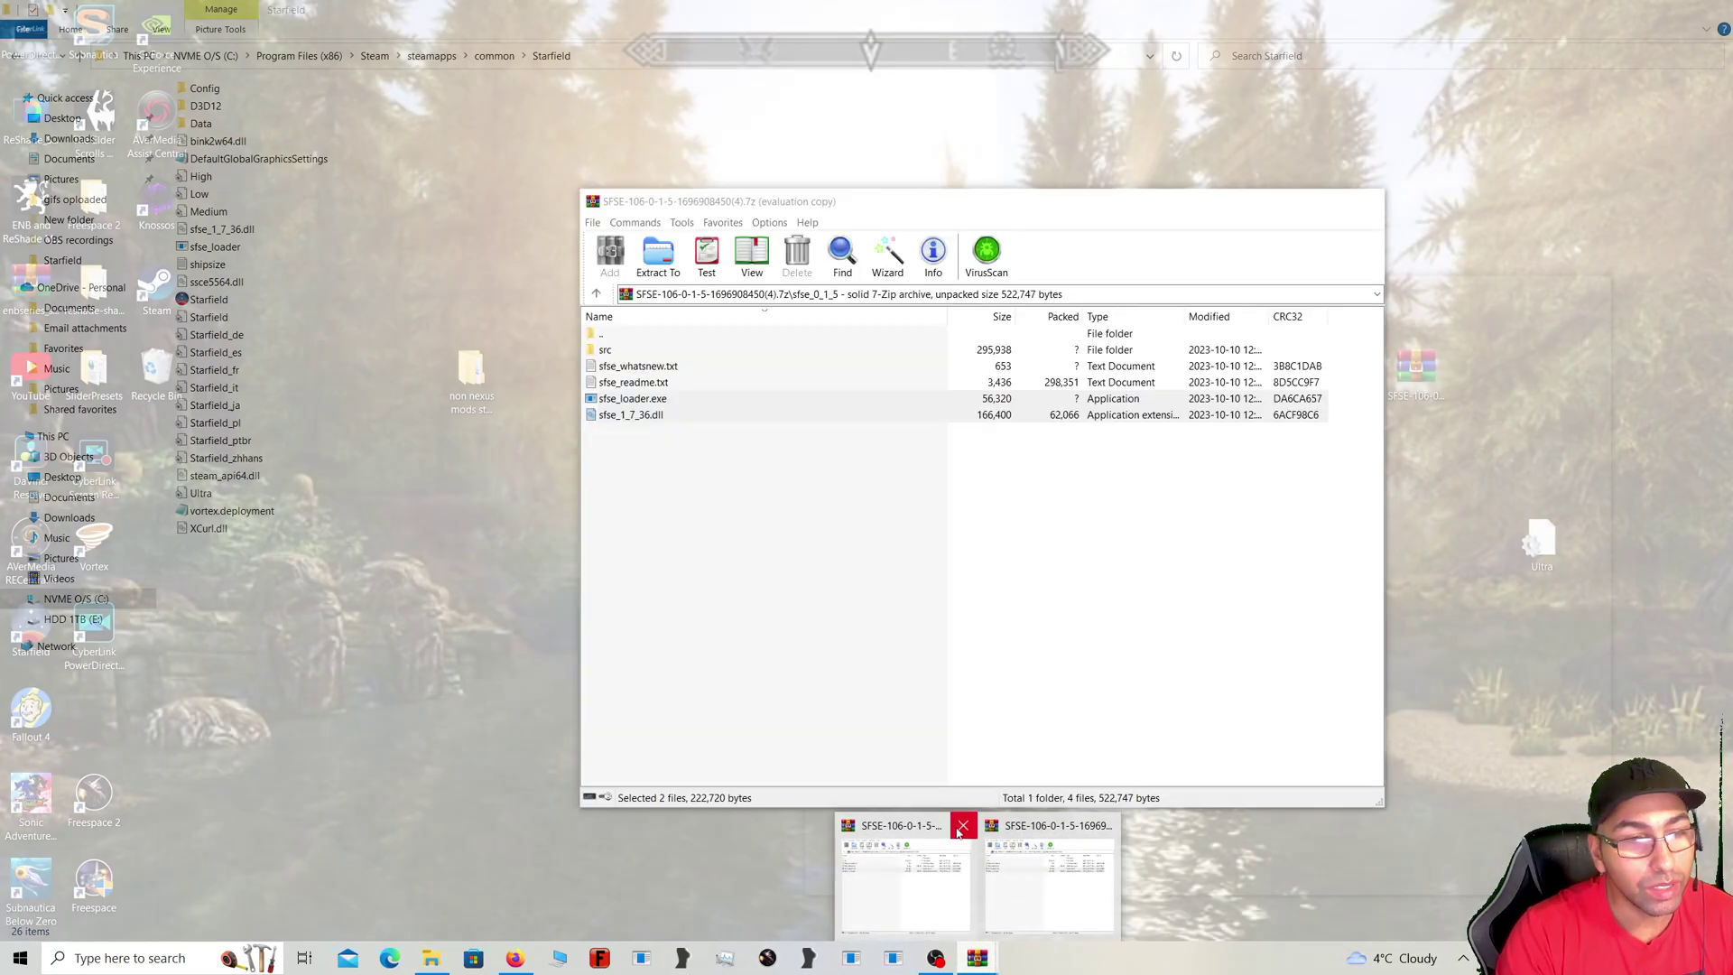
{"action": "left_click", "coordinate": [963, 825]}
{"action": "left_click", "coordinate": [975, 856]}
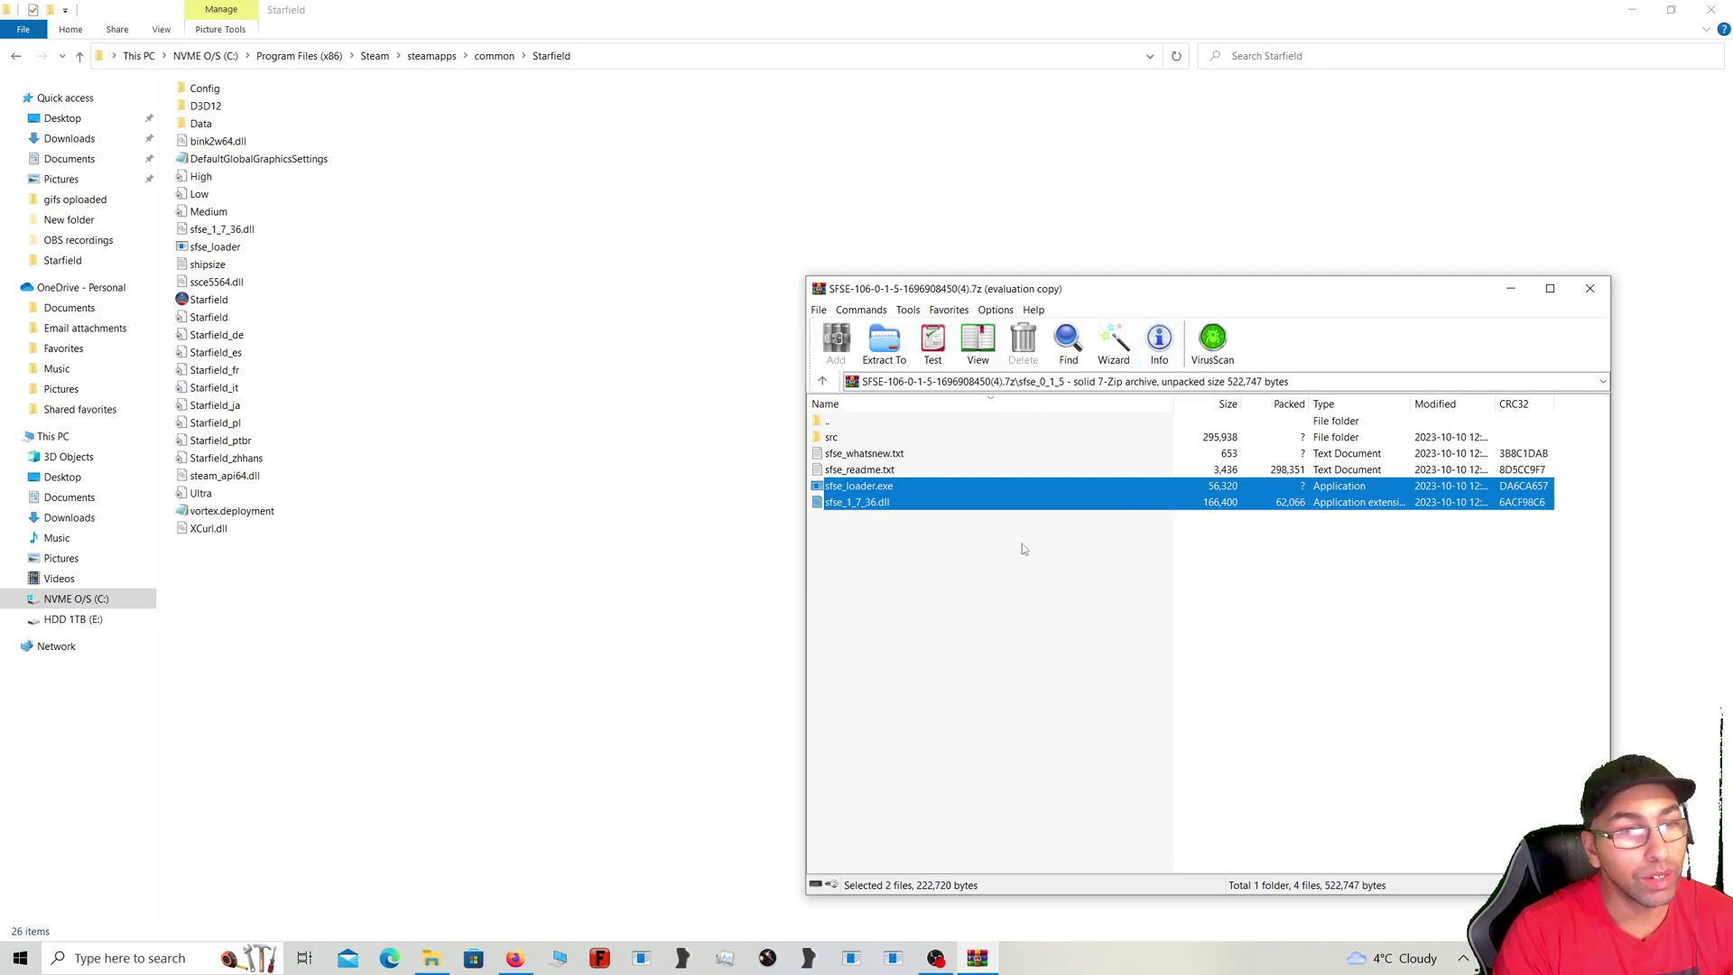
{"action": "left_click_drag", "start_coordinate": [962, 545], "coordinate": [895, 492]}
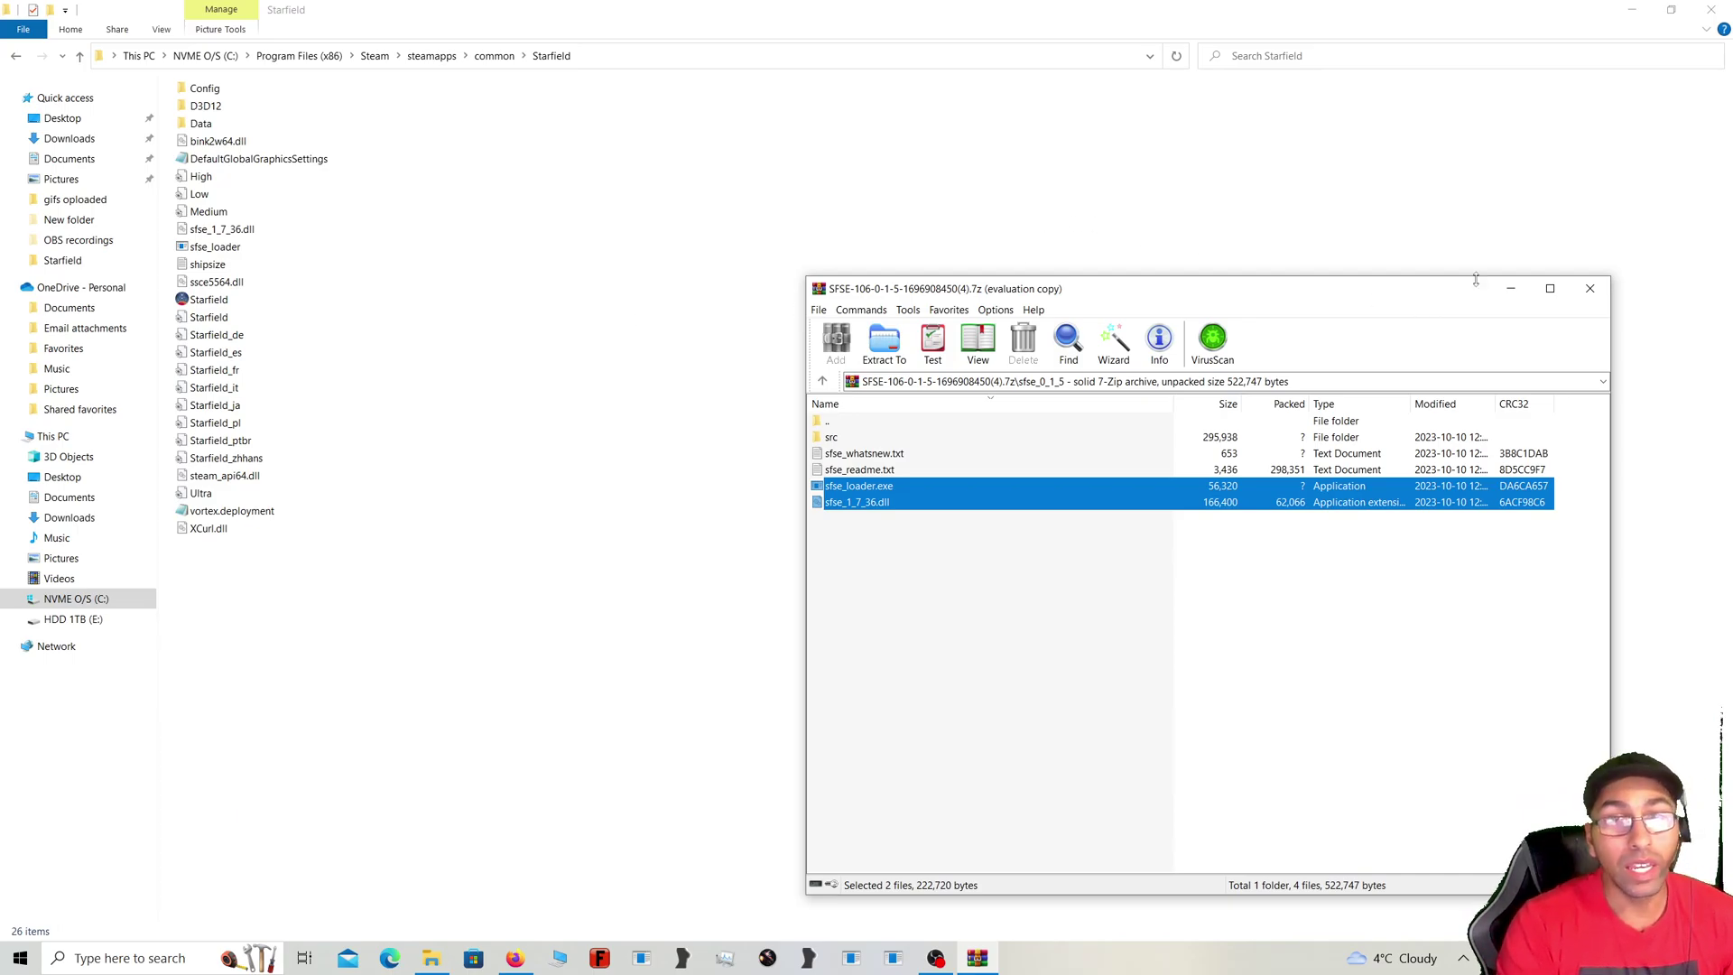
{"action": "left_click", "coordinate": [1590, 290]}
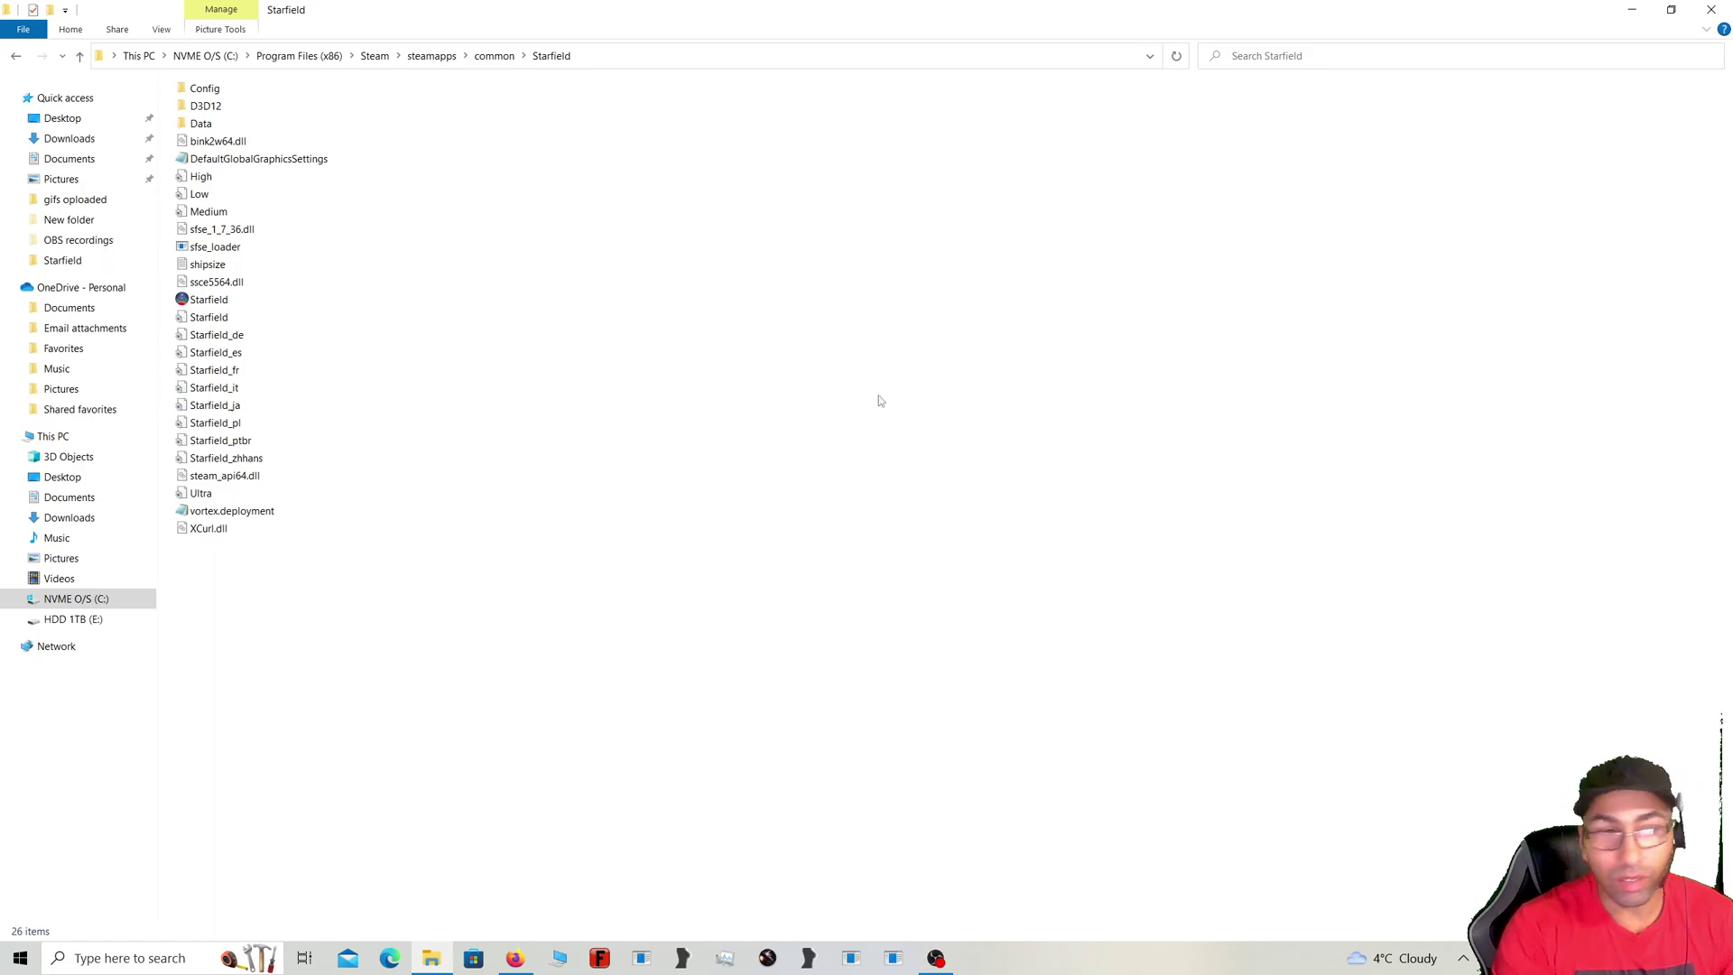
Step: Switch to the browser's Address Library for SFSE Plugins page and view its available download files
{"action": "left_click", "coordinate": [505, 958]}
{"action": "left_click", "coordinate": [333, 9]}
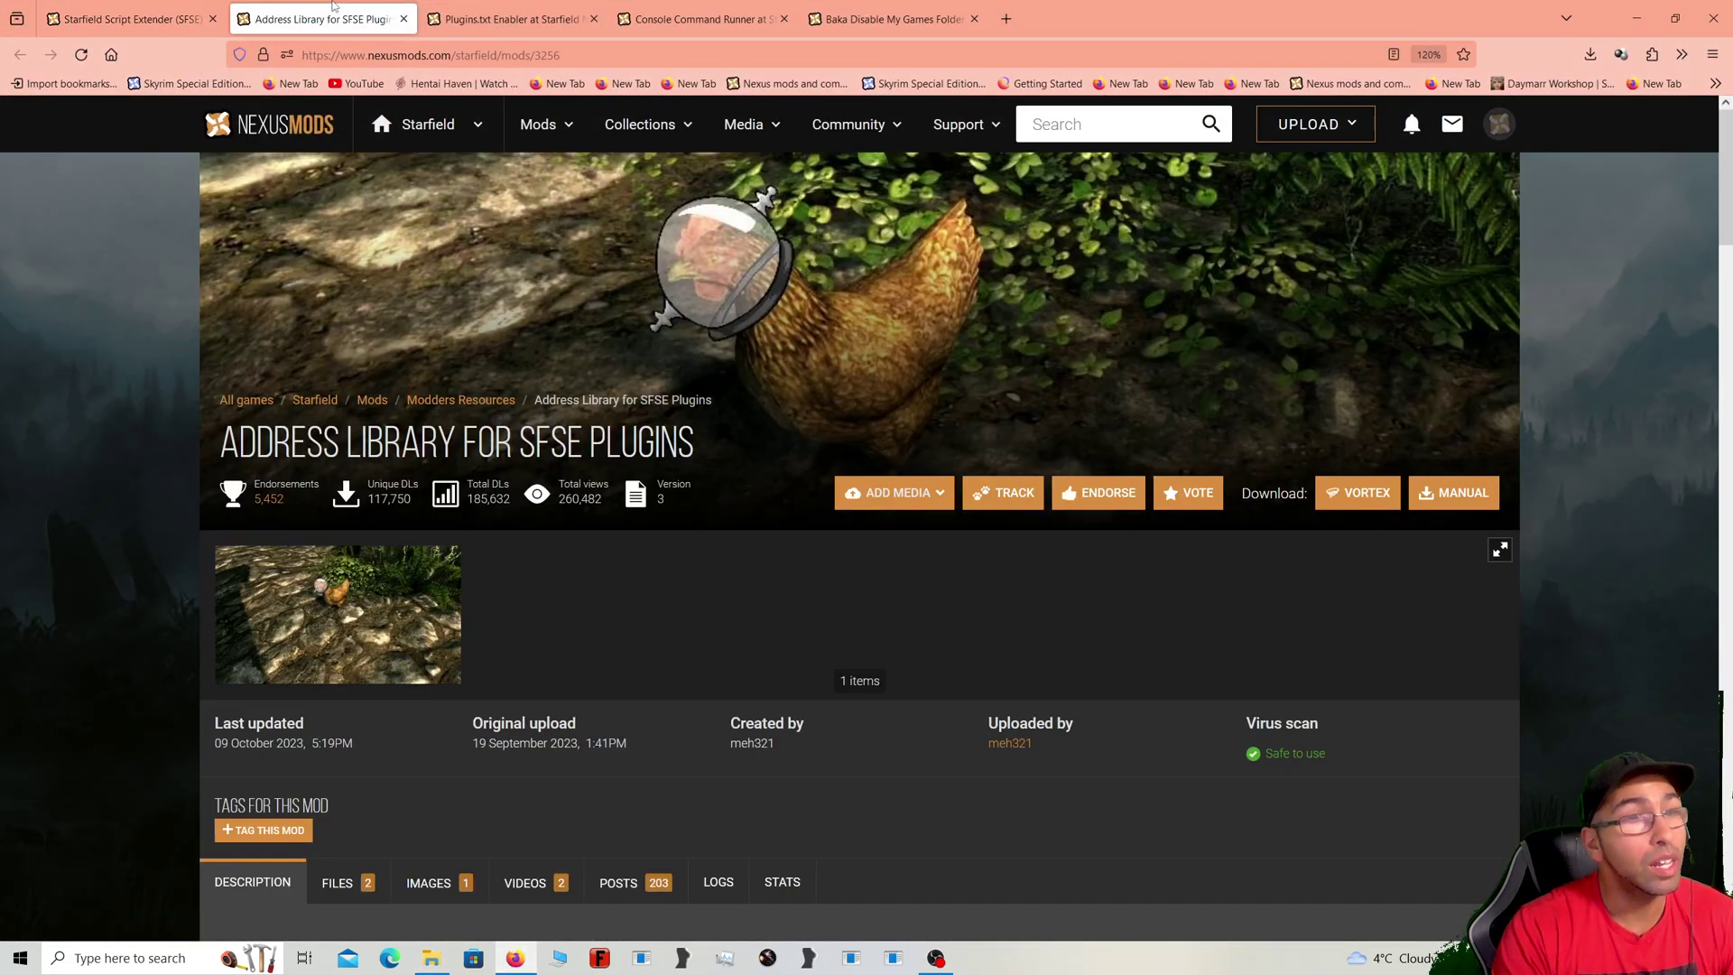
{"action": "scroll", "coordinate": [372, 377], "scroll_direction": "down", "scroll_amount": 5}
{"action": "scroll", "coordinate": [372, 377], "scroll_direction": "up", "scroll_amount": 4}
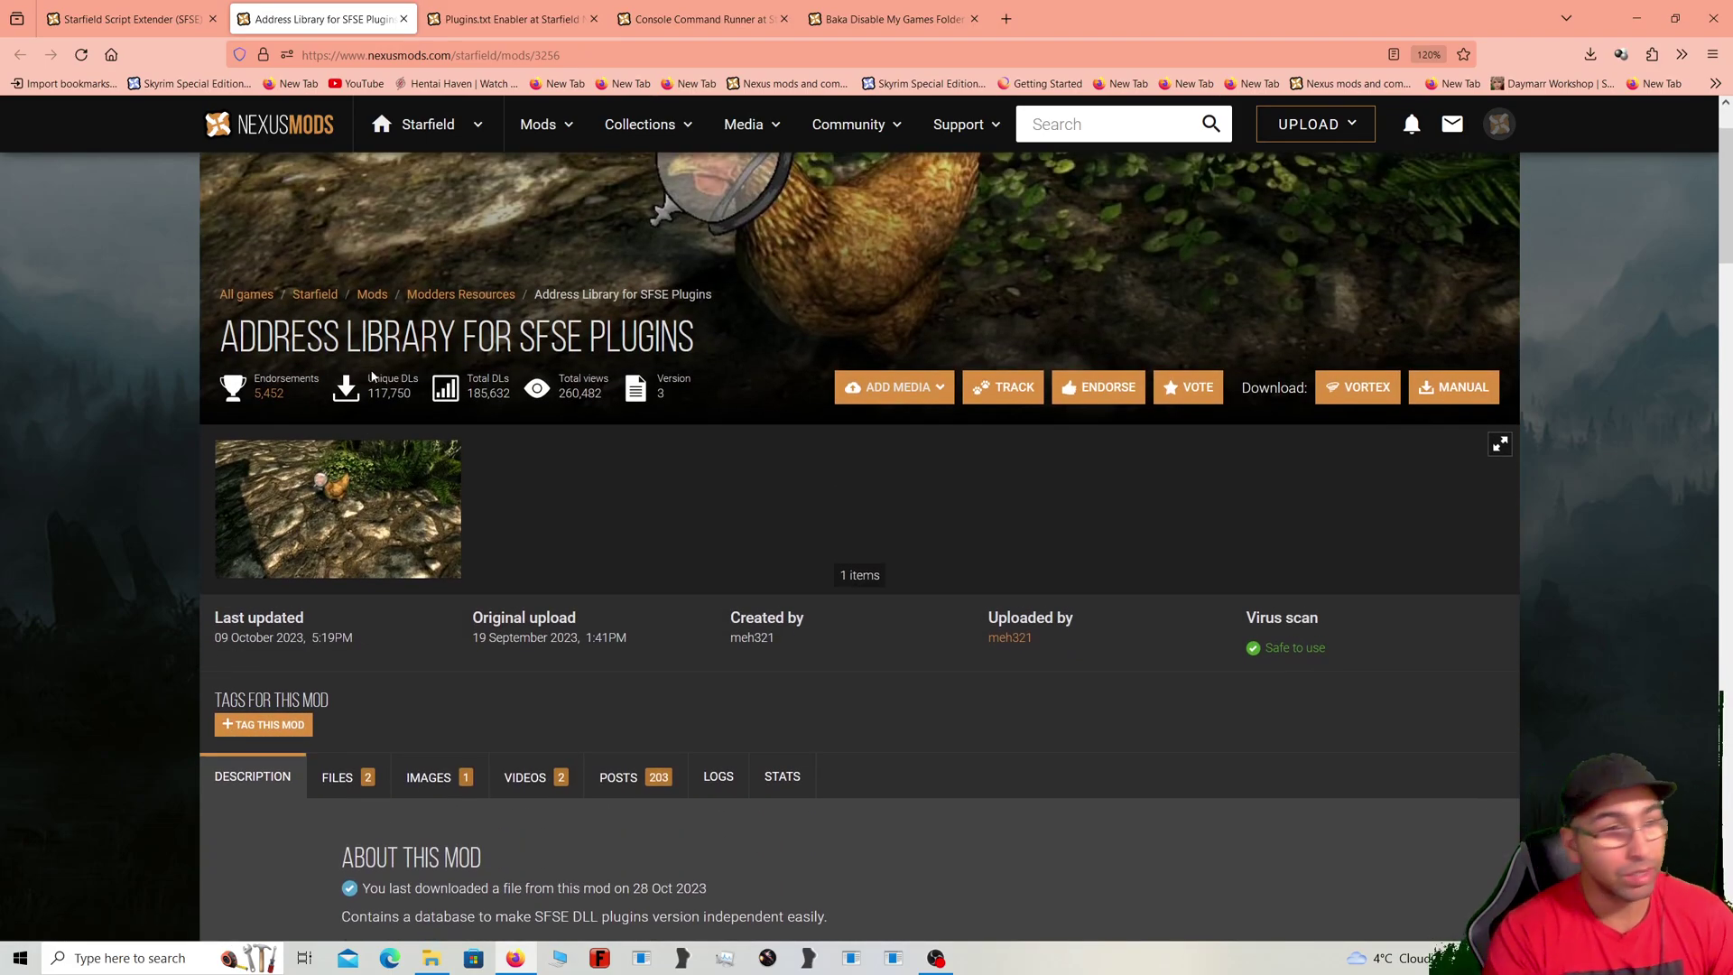
{"action": "scroll", "coordinate": [372, 377], "scroll_direction": "down", "scroll_amount": 3}
{"action": "left_click", "coordinate": [352, 459]}
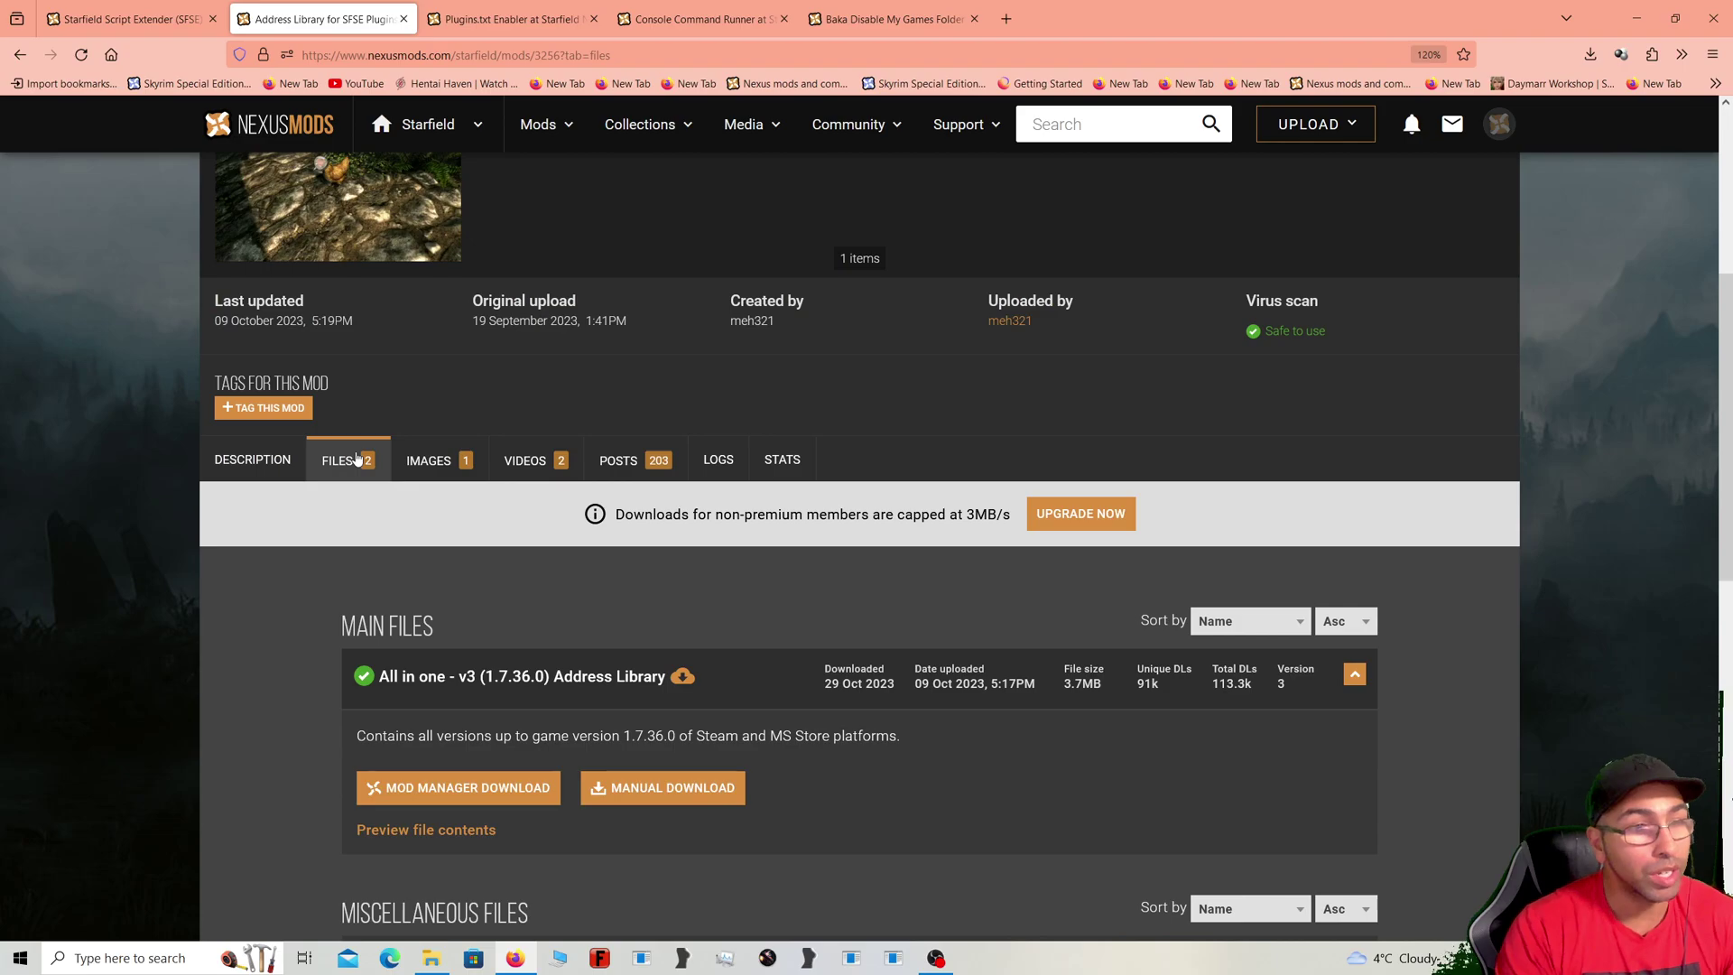
{"action": "scroll", "coordinate": [356, 460], "scroll_direction": "down", "scroll_amount": 4}
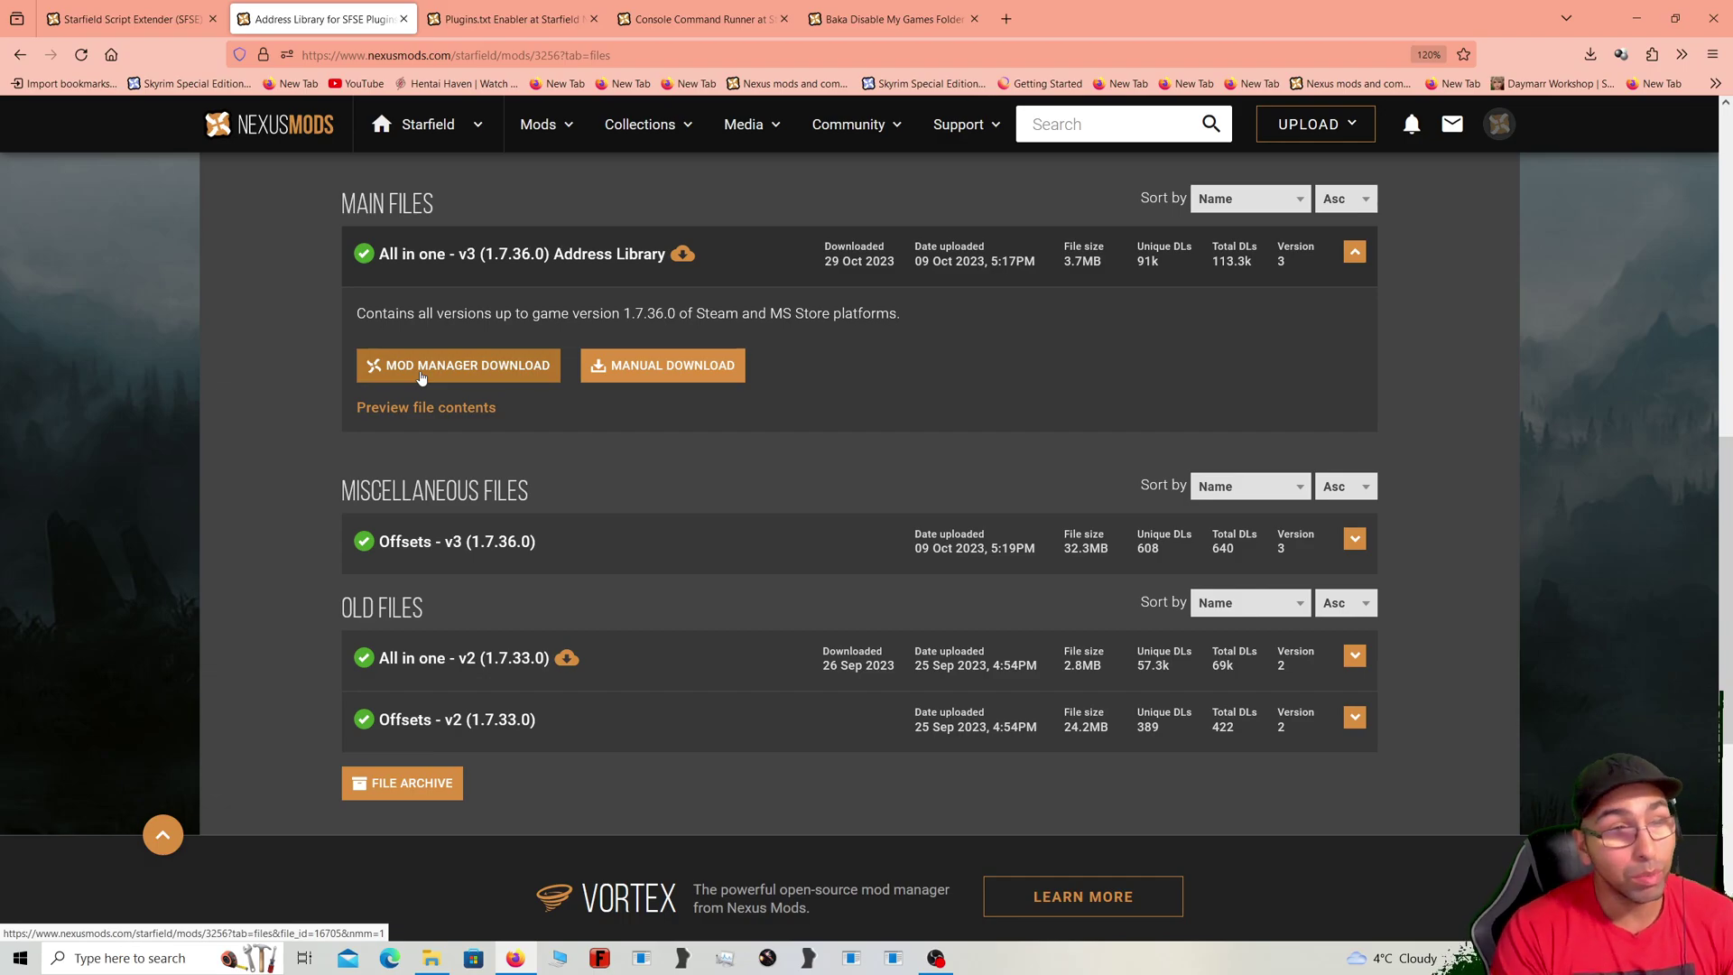
Step: Return to the Address Library mod's description and expand its requirements section
{"action": "scroll", "coordinate": [261, 368], "scroll_direction": "up", "scroll_amount": 7}
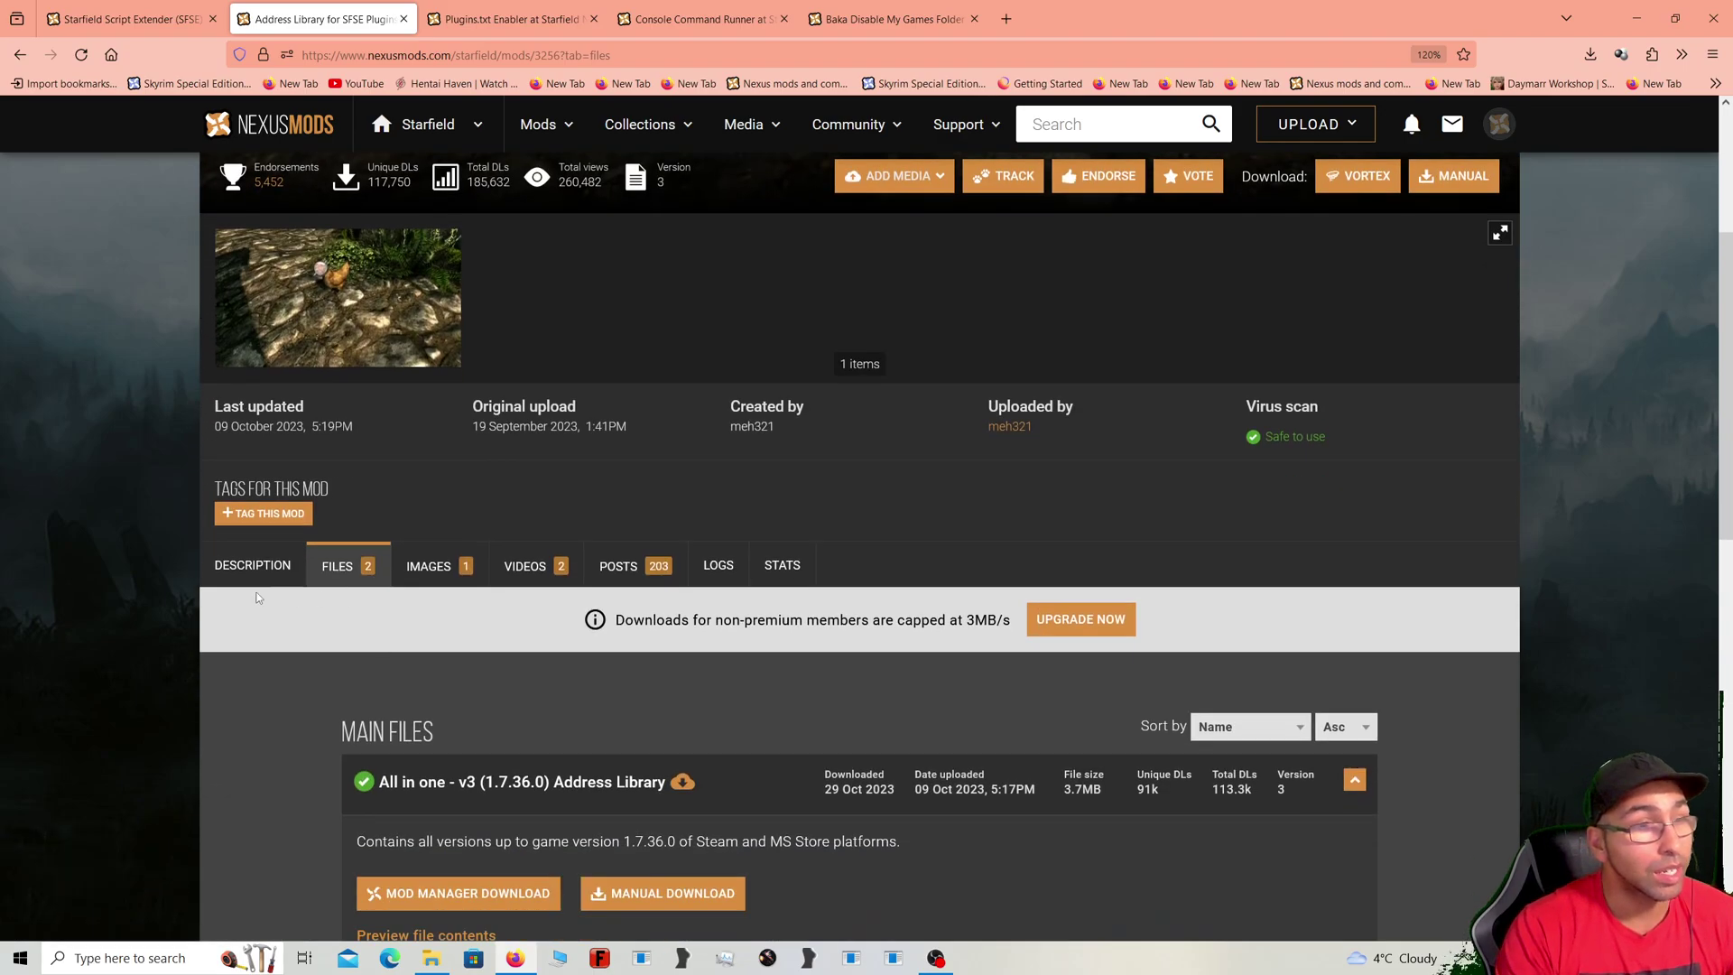
{"action": "left_click", "coordinate": [240, 566]}
{"action": "scroll", "coordinate": [436, 547], "scroll_direction": "down", "scroll_amount": 3}
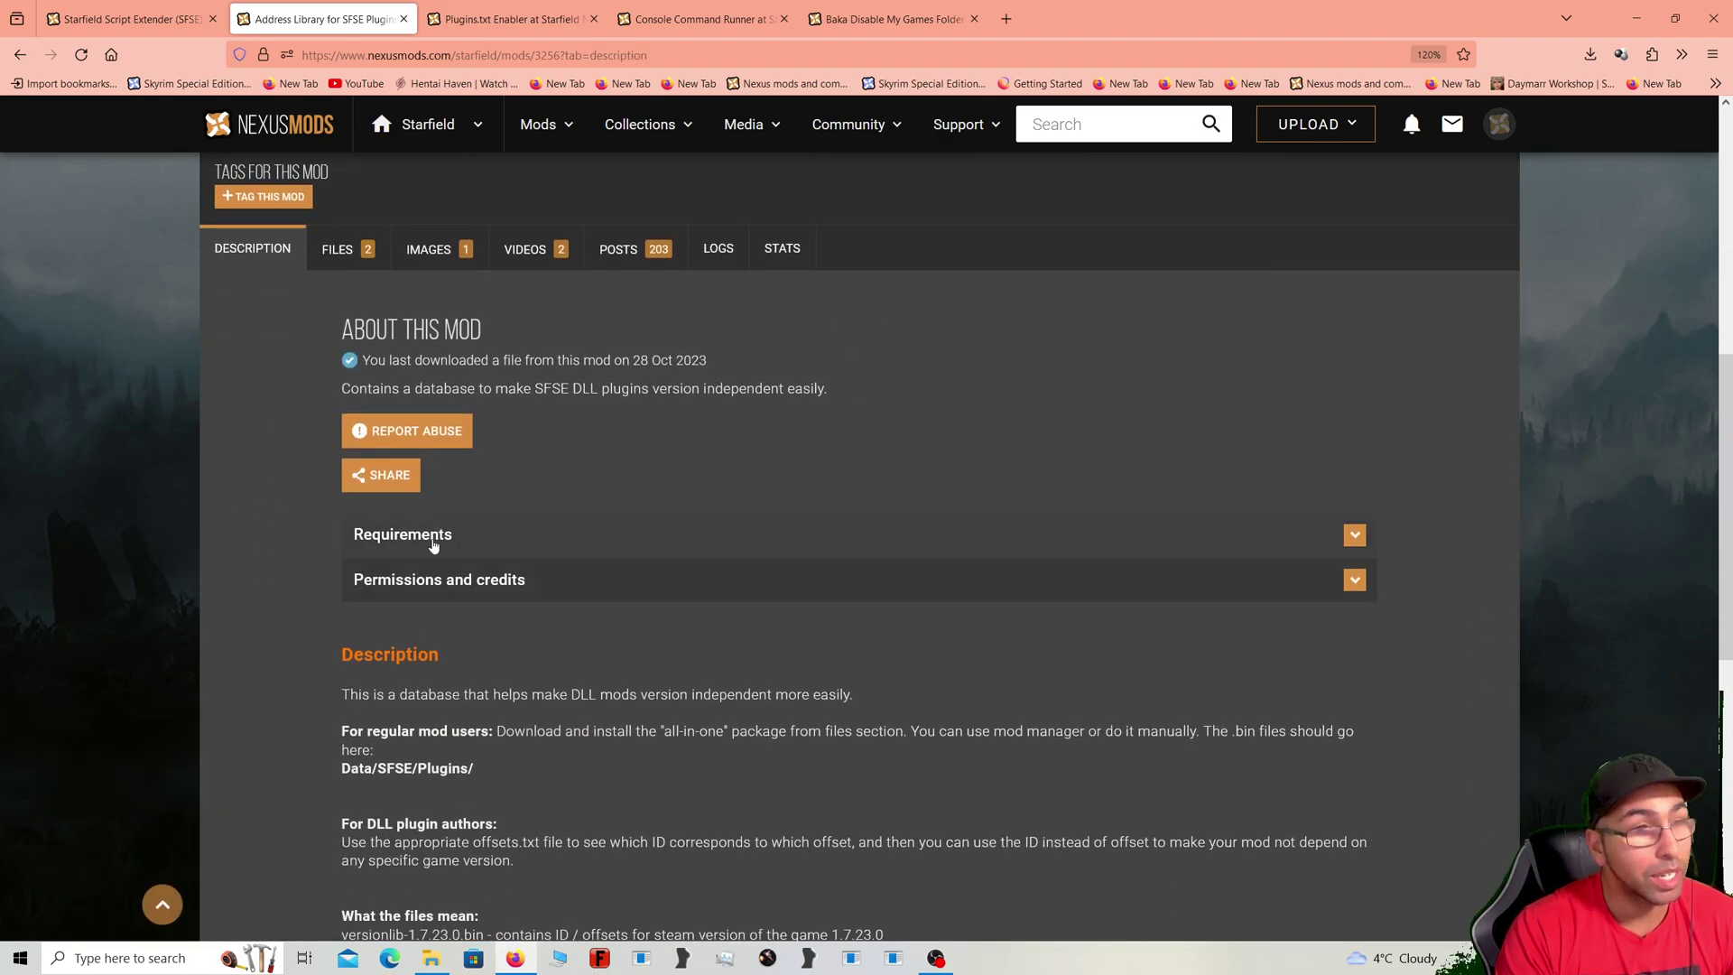
{"action": "left_click", "coordinate": [435, 544]}
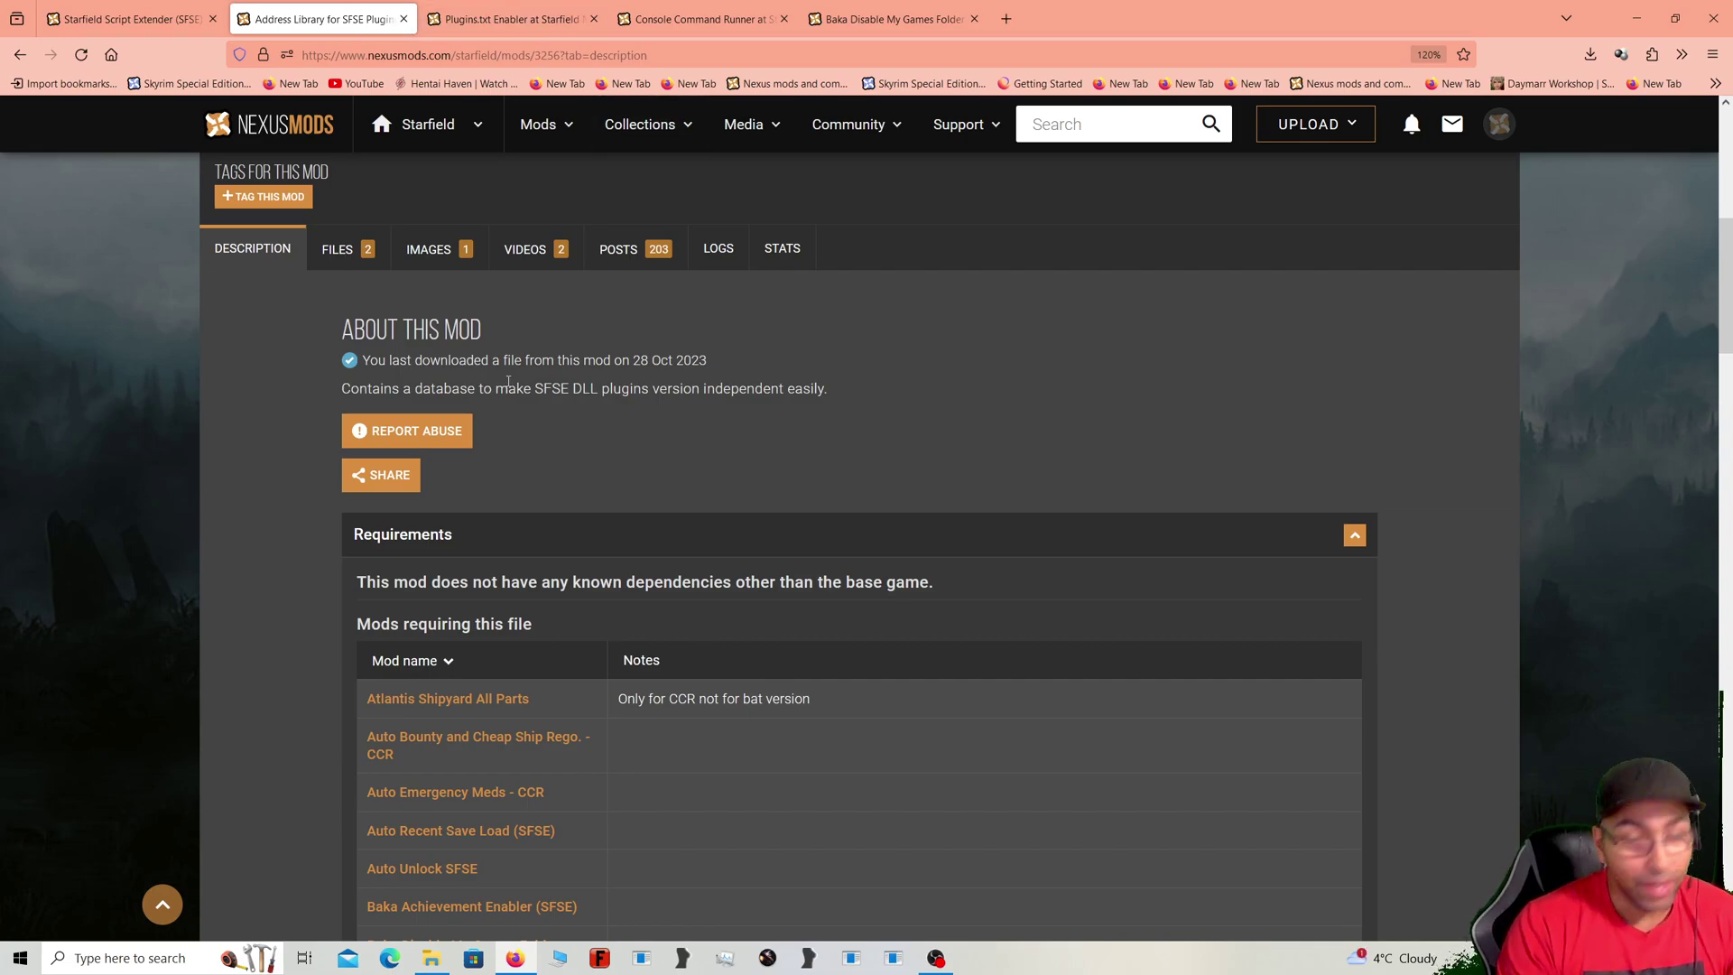
Step: Open the Plugins.txt Enabler mod page and review its Nexus requirements
{"action": "left_click", "coordinate": [512, 19]}
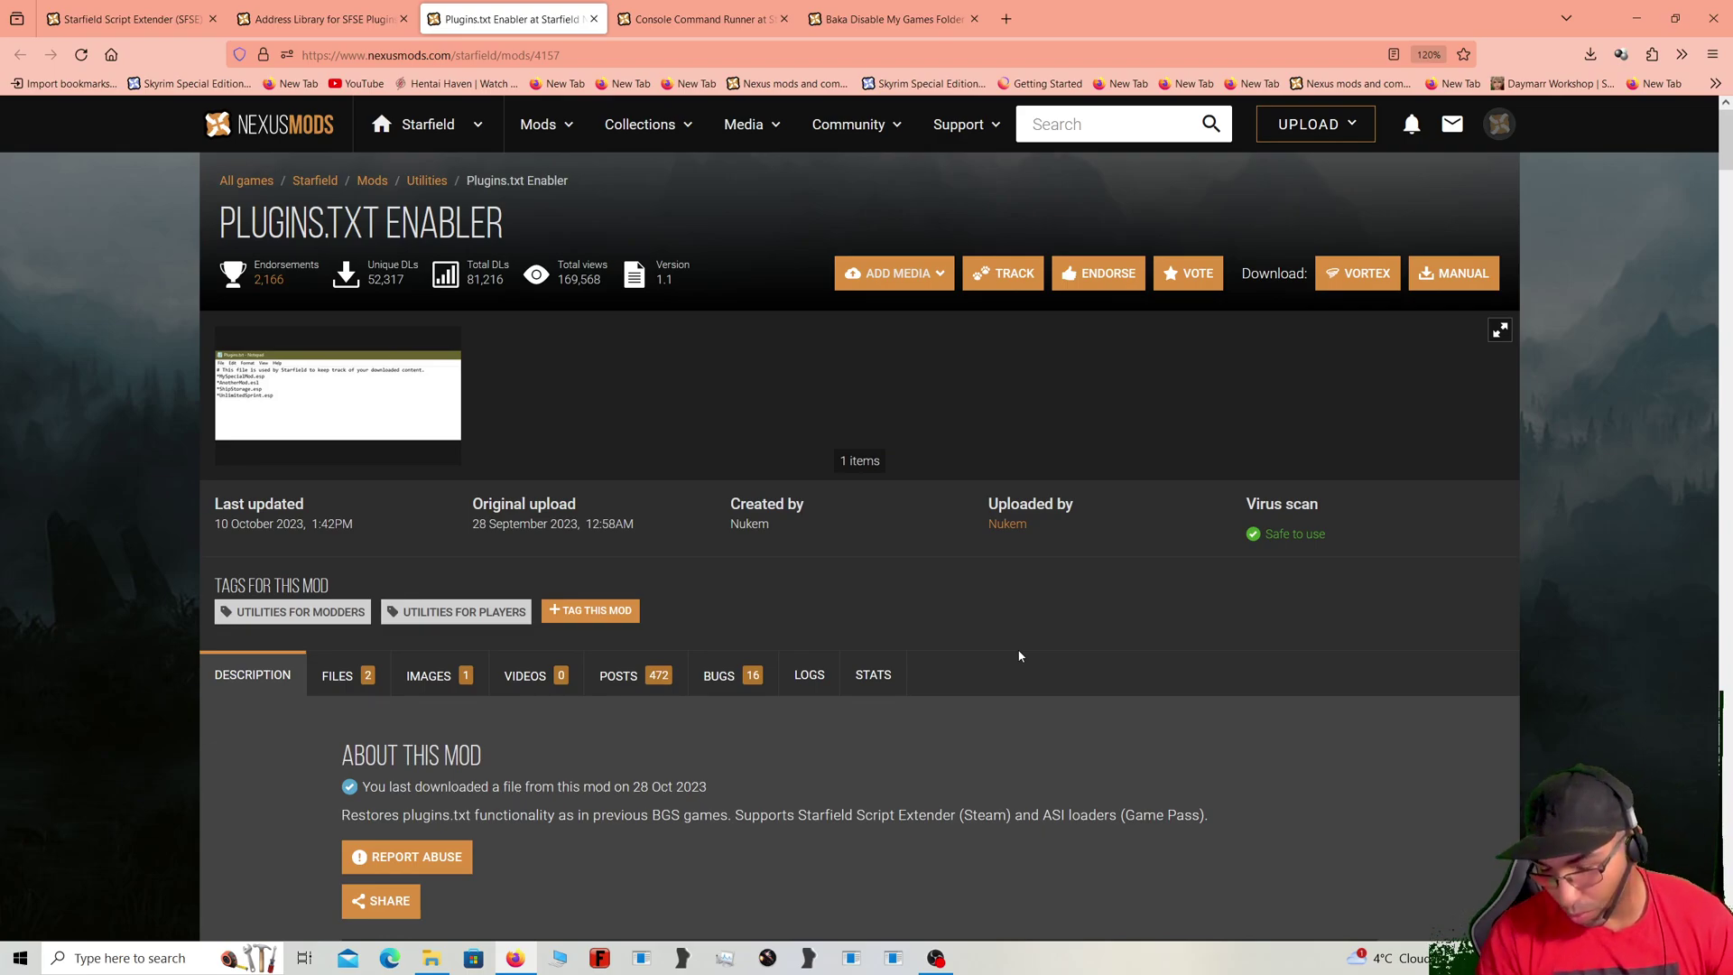
{"action": "scroll", "coordinate": [813, 643], "scroll_direction": "down", "scroll_amount": 5}
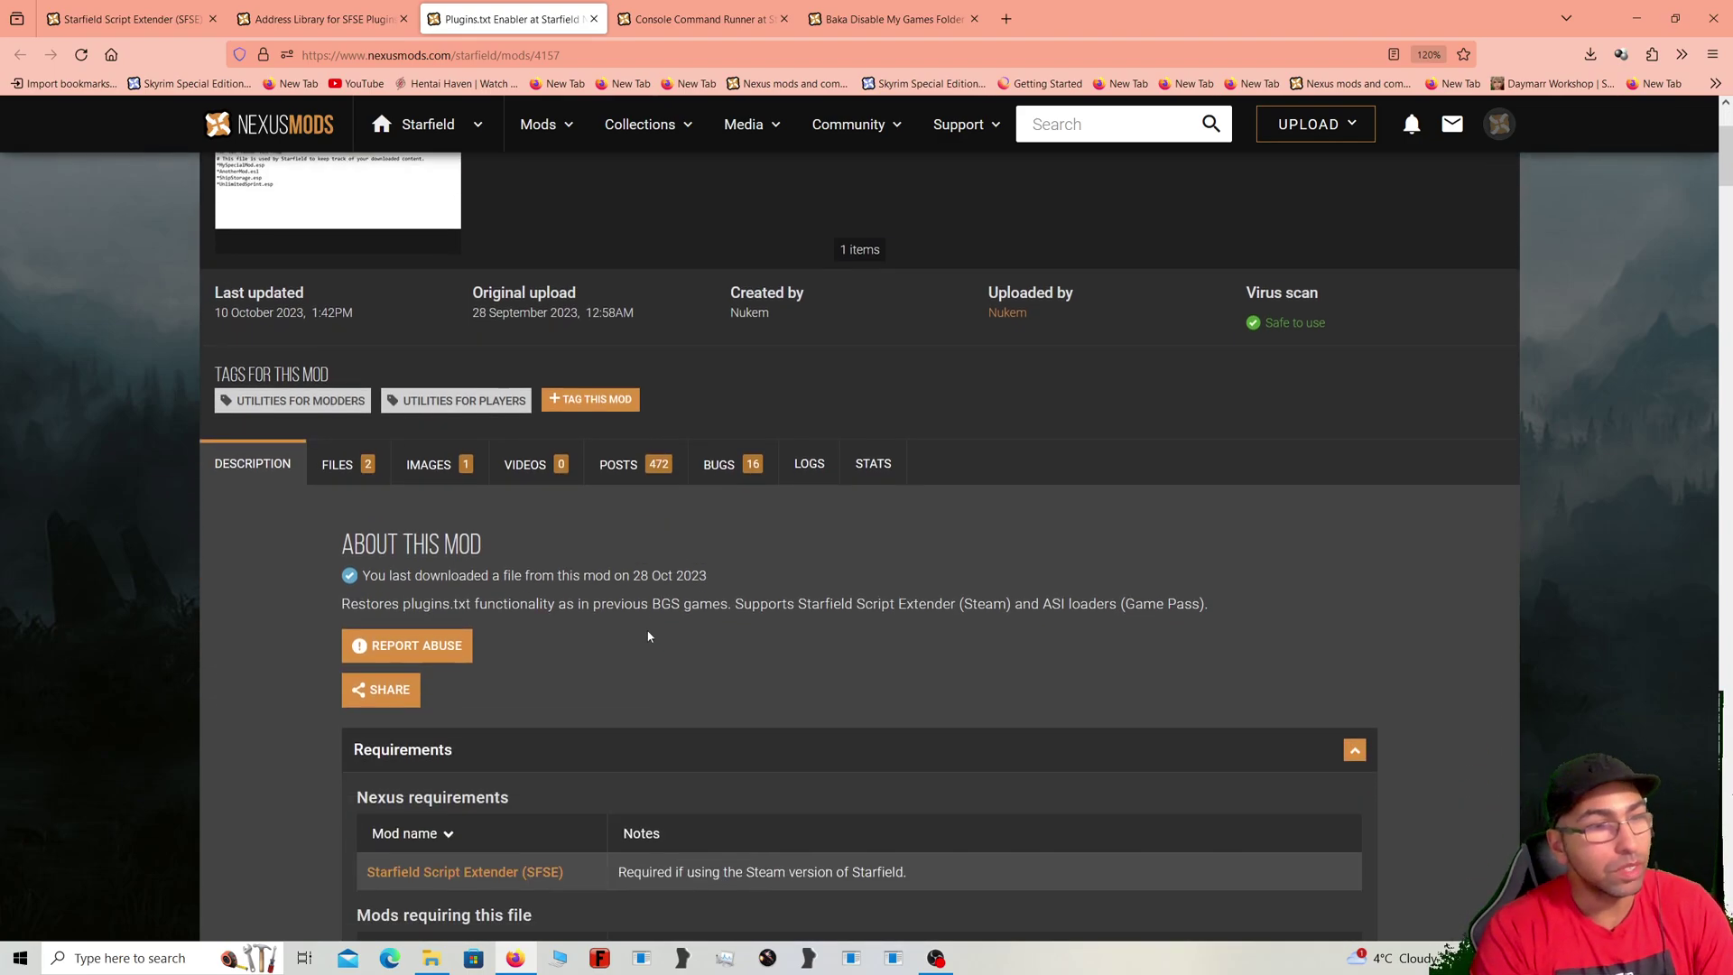
{"action": "scroll", "coordinate": [636, 565], "scroll_direction": "up", "scroll_amount": 3}
{"action": "scroll", "coordinate": [469, 705], "scroll_direction": "down", "scroll_amount": 2}
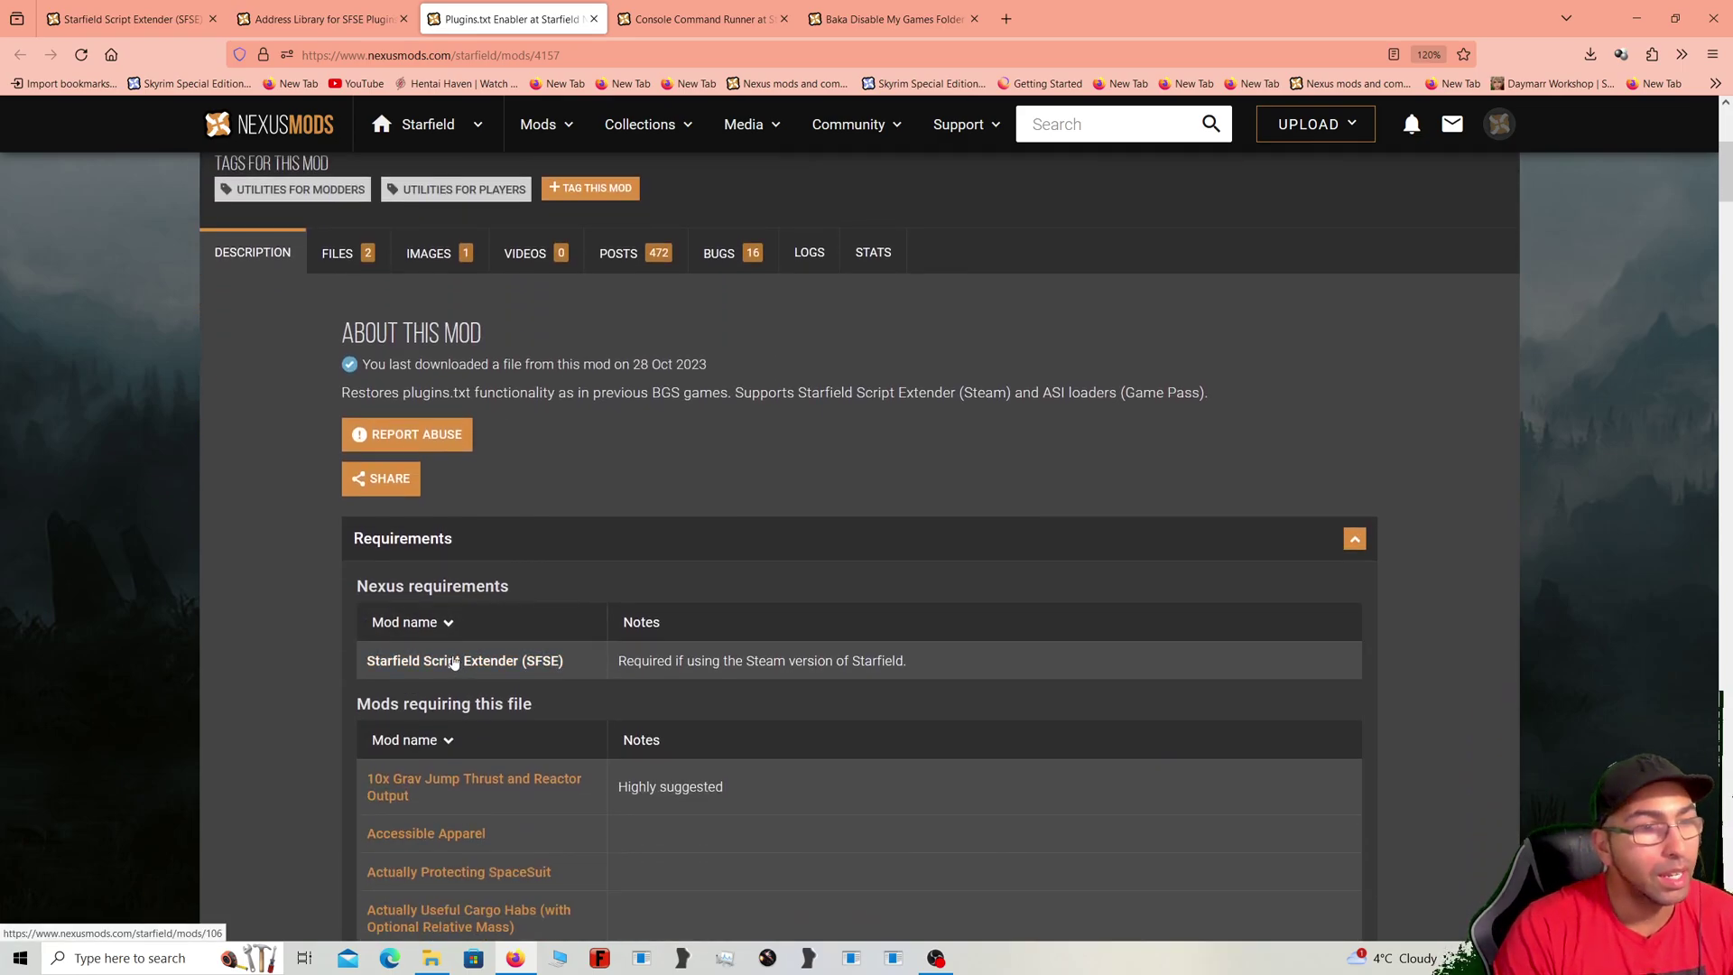
{"action": "scroll", "coordinate": [237, 361], "scroll_direction": "up", "scroll_amount": 2}
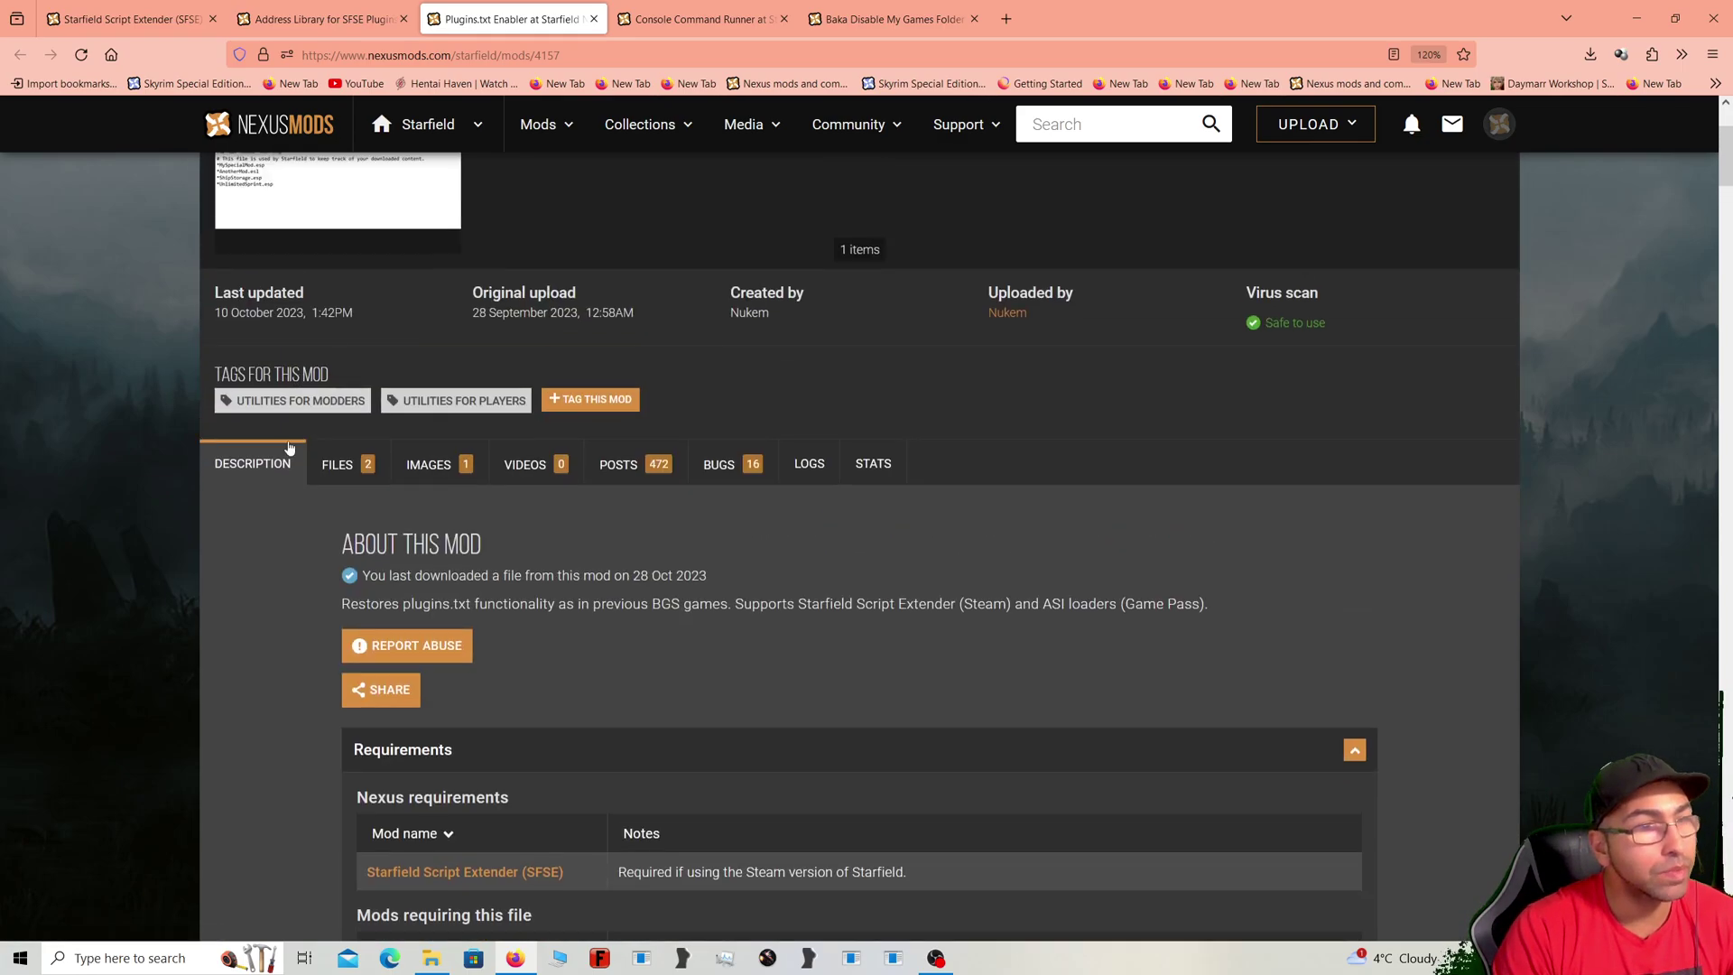
Step: Read the requirements and manual installation instructions in the Plugins.txt Enabler description
{"action": "left_click", "coordinate": [252, 465]}
{"action": "scroll", "coordinate": [375, 528], "scroll_direction": "down", "scroll_amount": 4}
{"action": "scroll", "coordinate": [374, 529], "scroll_direction": "down", "scroll_amount": 4}
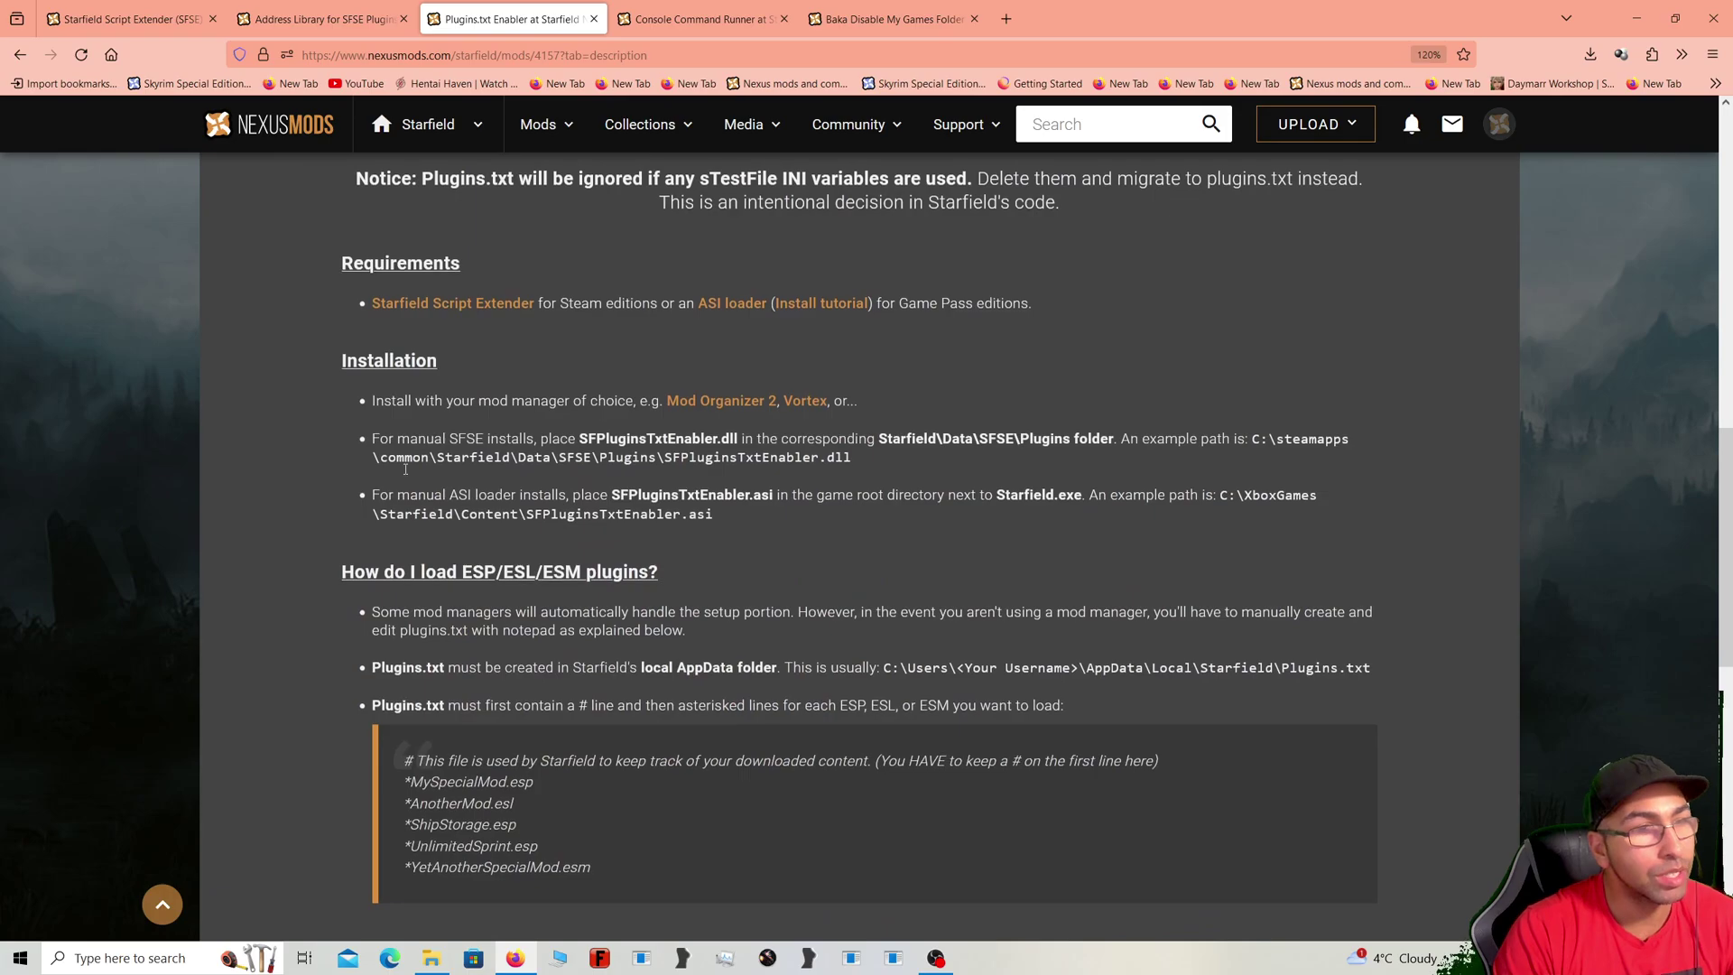
{"action": "scroll", "coordinate": [381, 447], "scroll_direction": "up", "scroll_amount": 1}
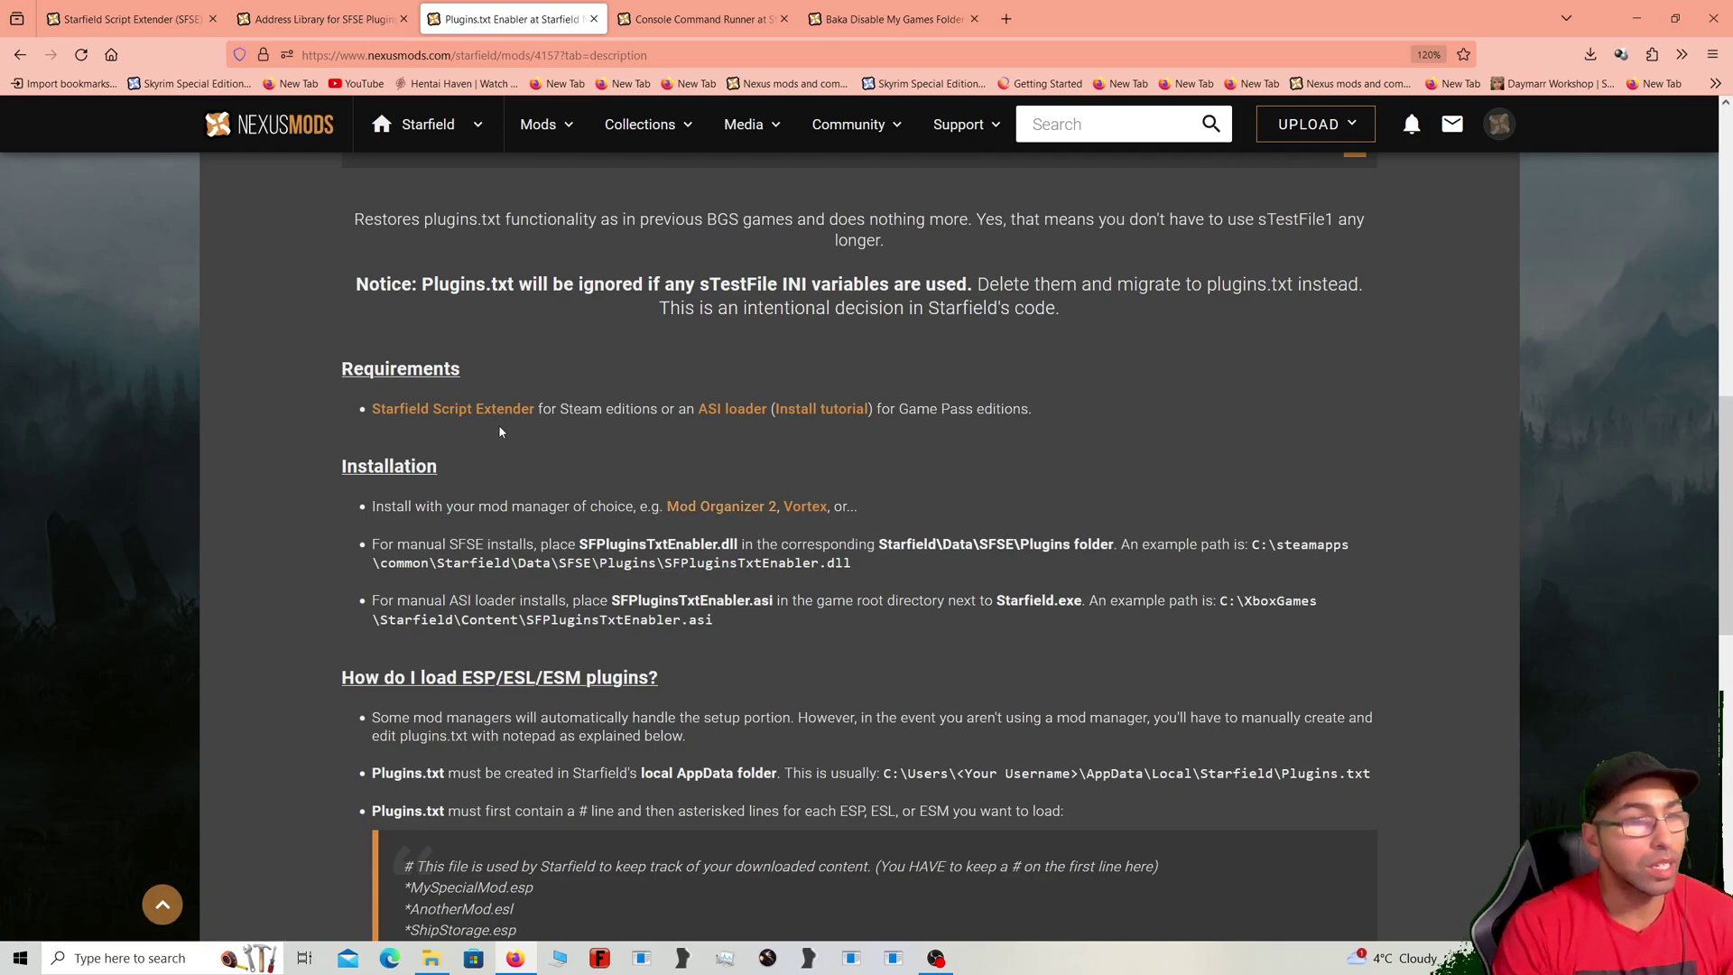
Step: Return to the Plugins.txt Enabler mod's page header and highlight part of the mod title
{"action": "scroll", "coordinate": [498, 425], "scroll_direction": "up", "scroll_amount": 10}
{"action": "scroll", "coordinate": [457, 473], "scroll_direction": "down", "scroll_amount": 3}
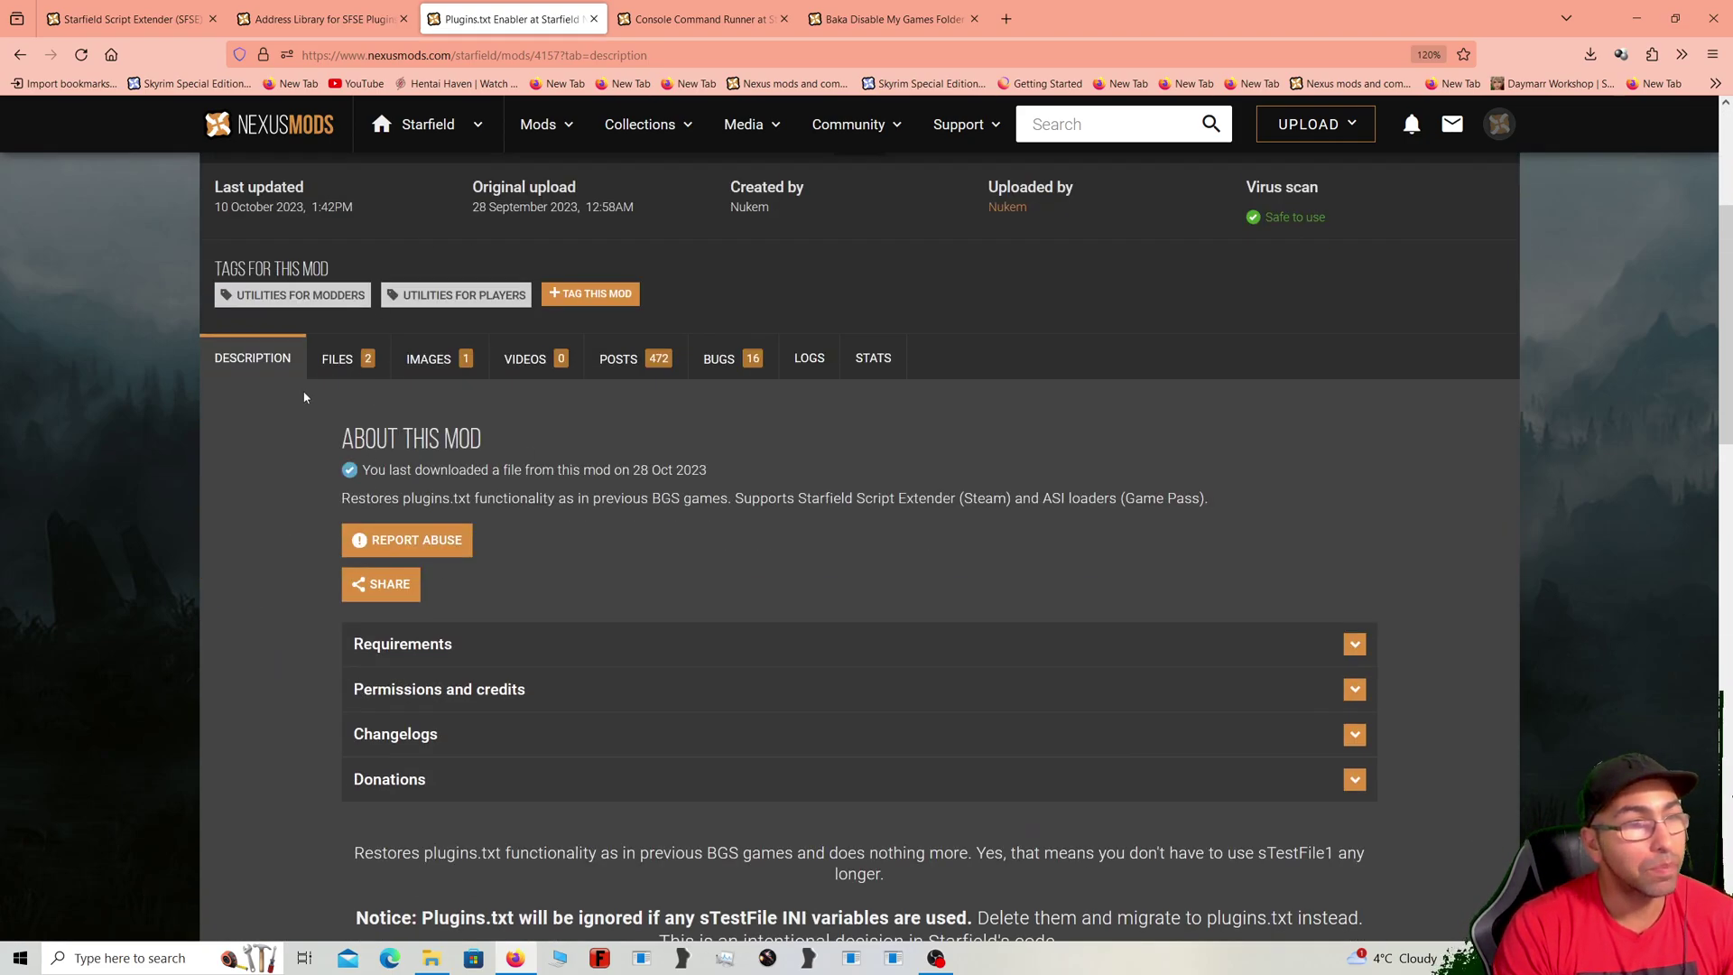
{"action": "scroll", "coordinate": [437, 458], "scroll_direction": "up", "scroll_amount": 3}
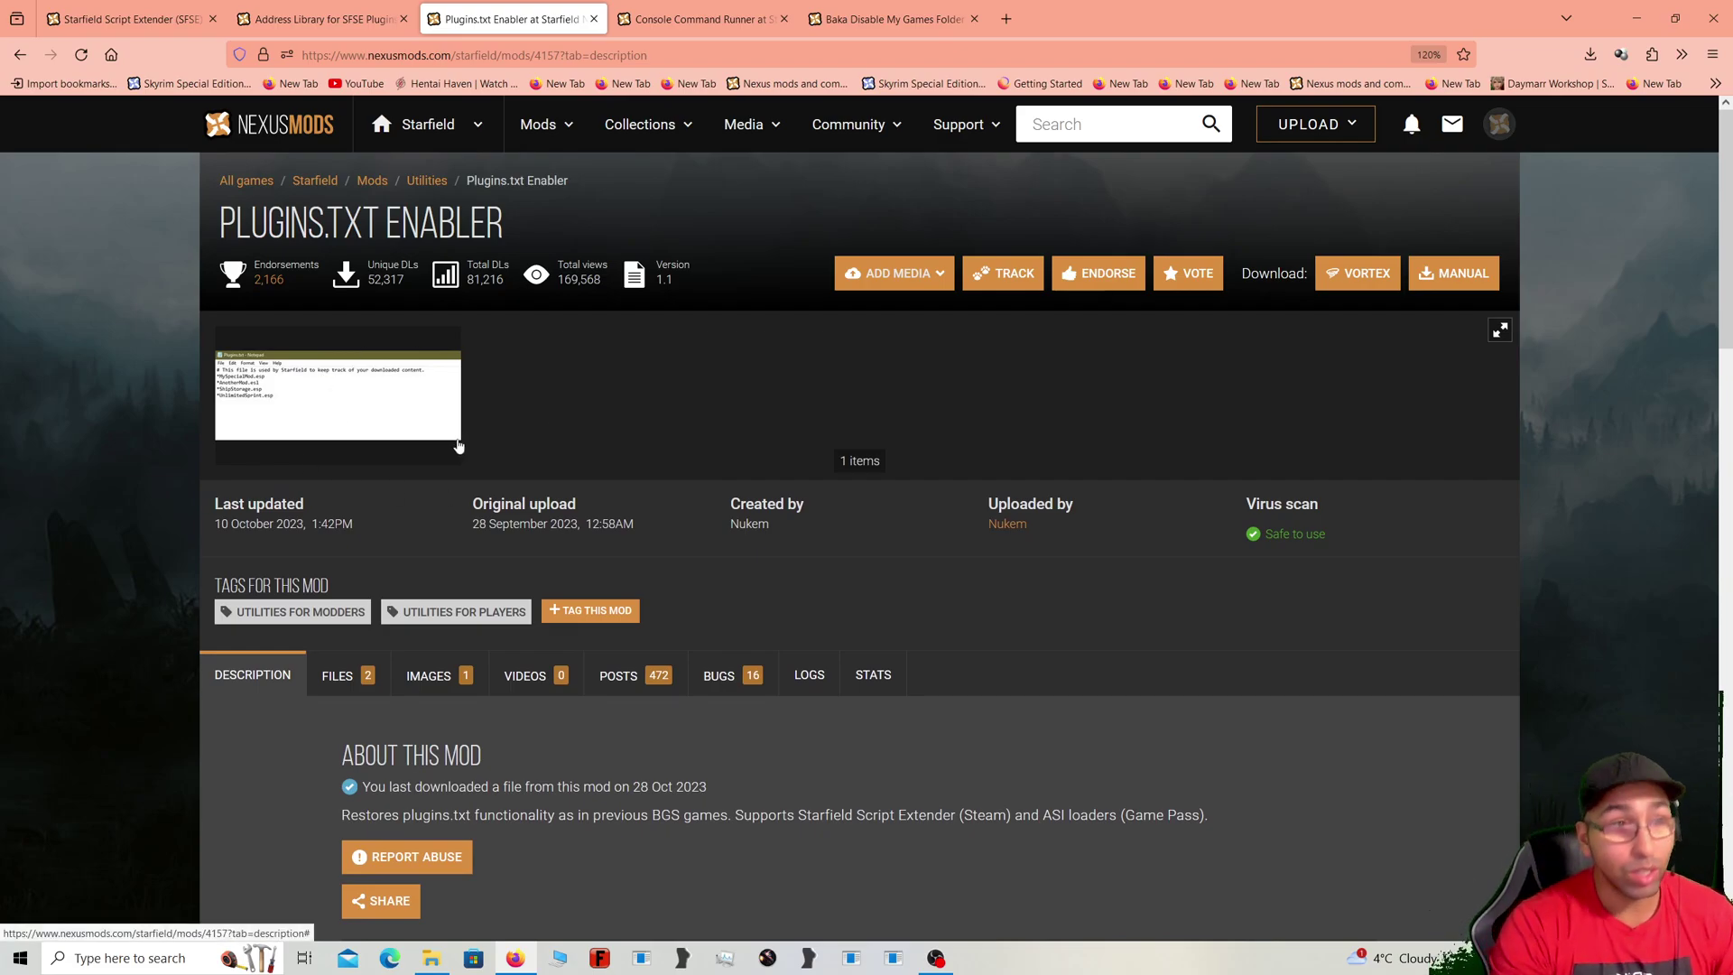
{"action": "left_click_drag", "start_coordinate": [237, 222], "coordinate": [402, 222]}
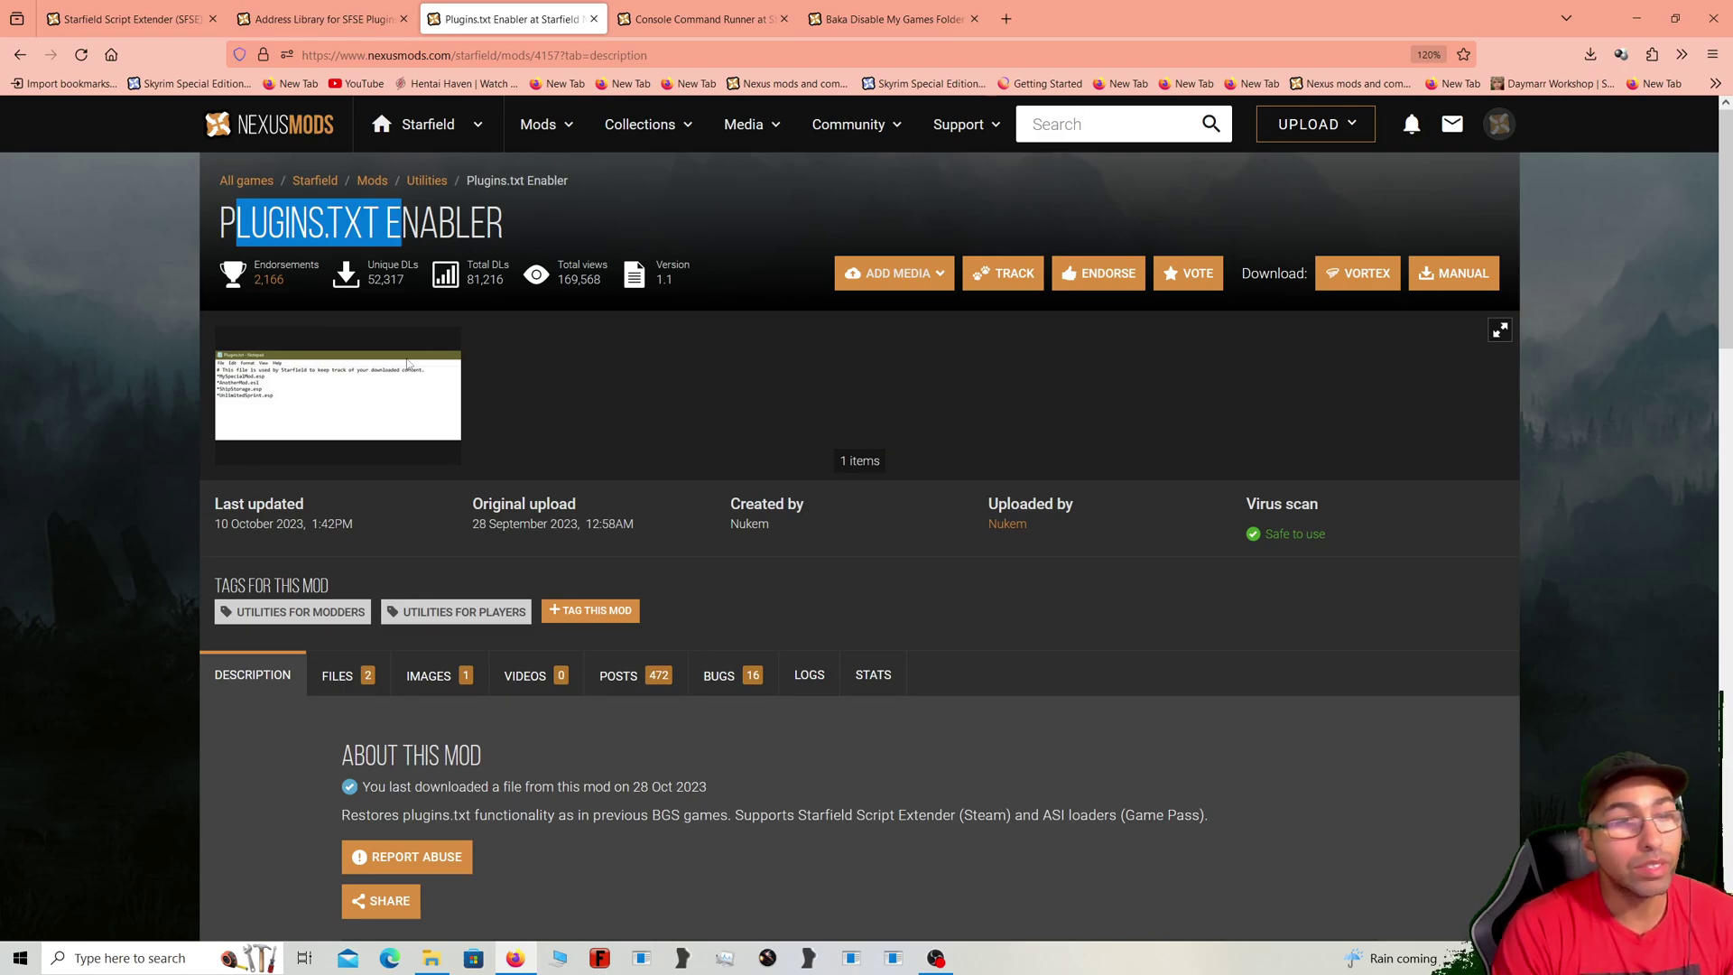
Step: Switch to File Explorer, open the personal user folder under Users on drive C:, and locate its AppData folder
{"action": "left_click", "coordinate": [431, 958]}
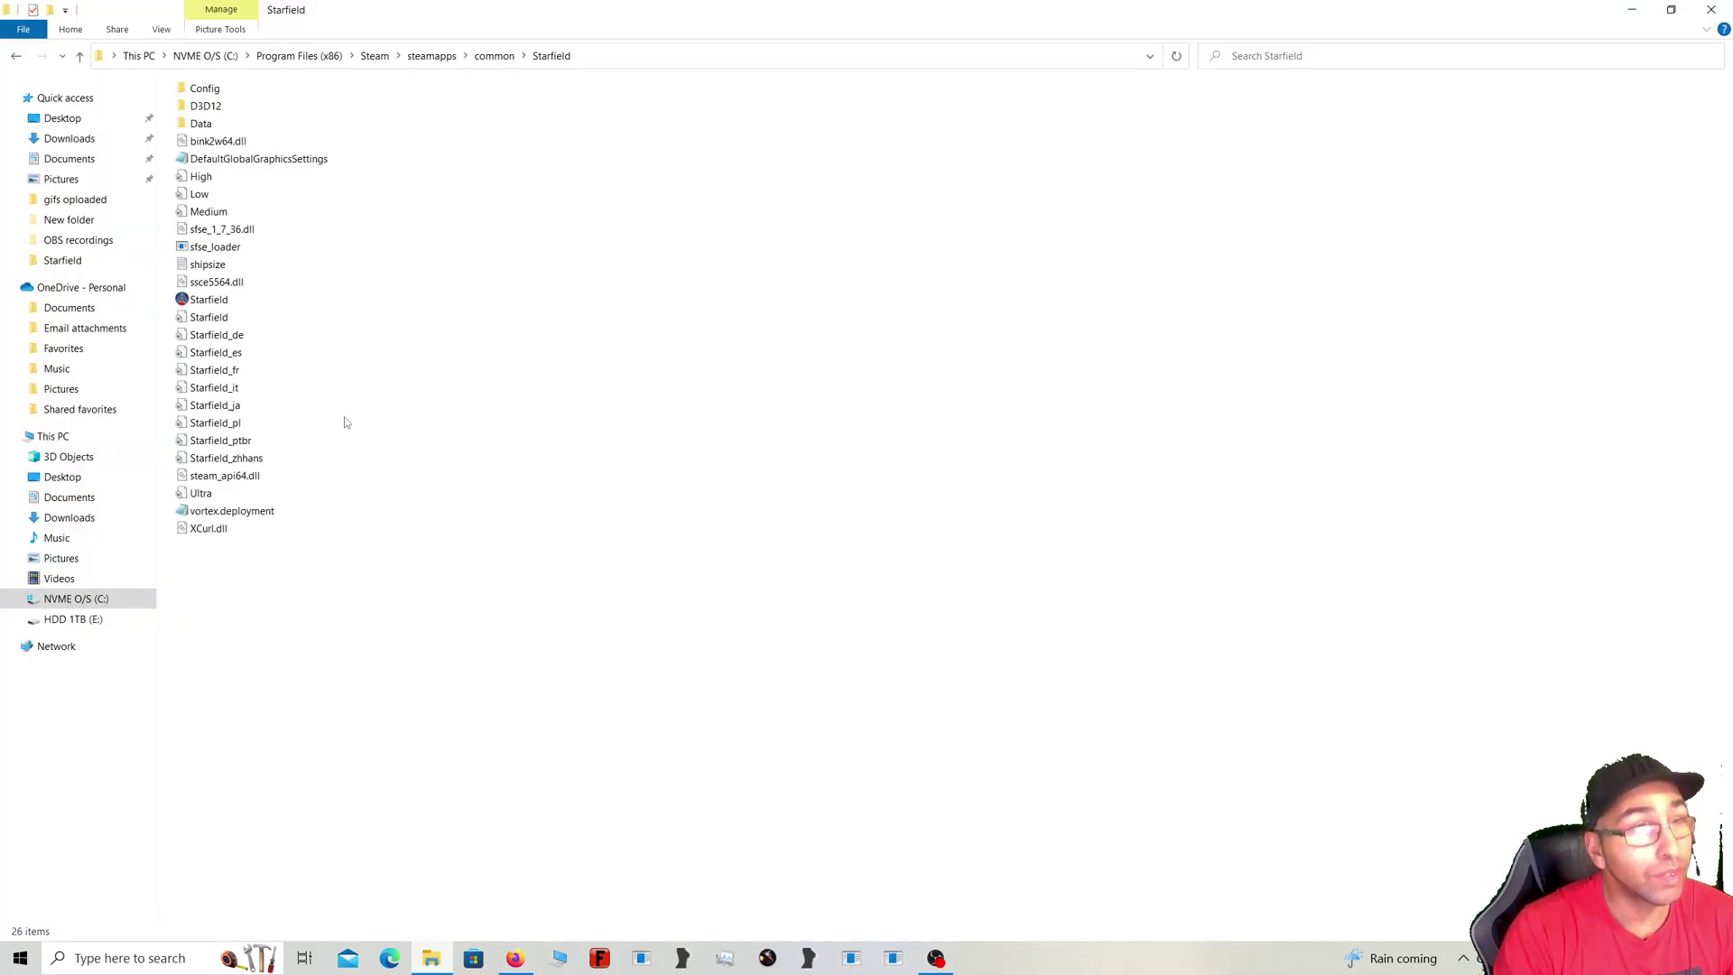
{"action": "left_click", "coordinate": [98, 436]}
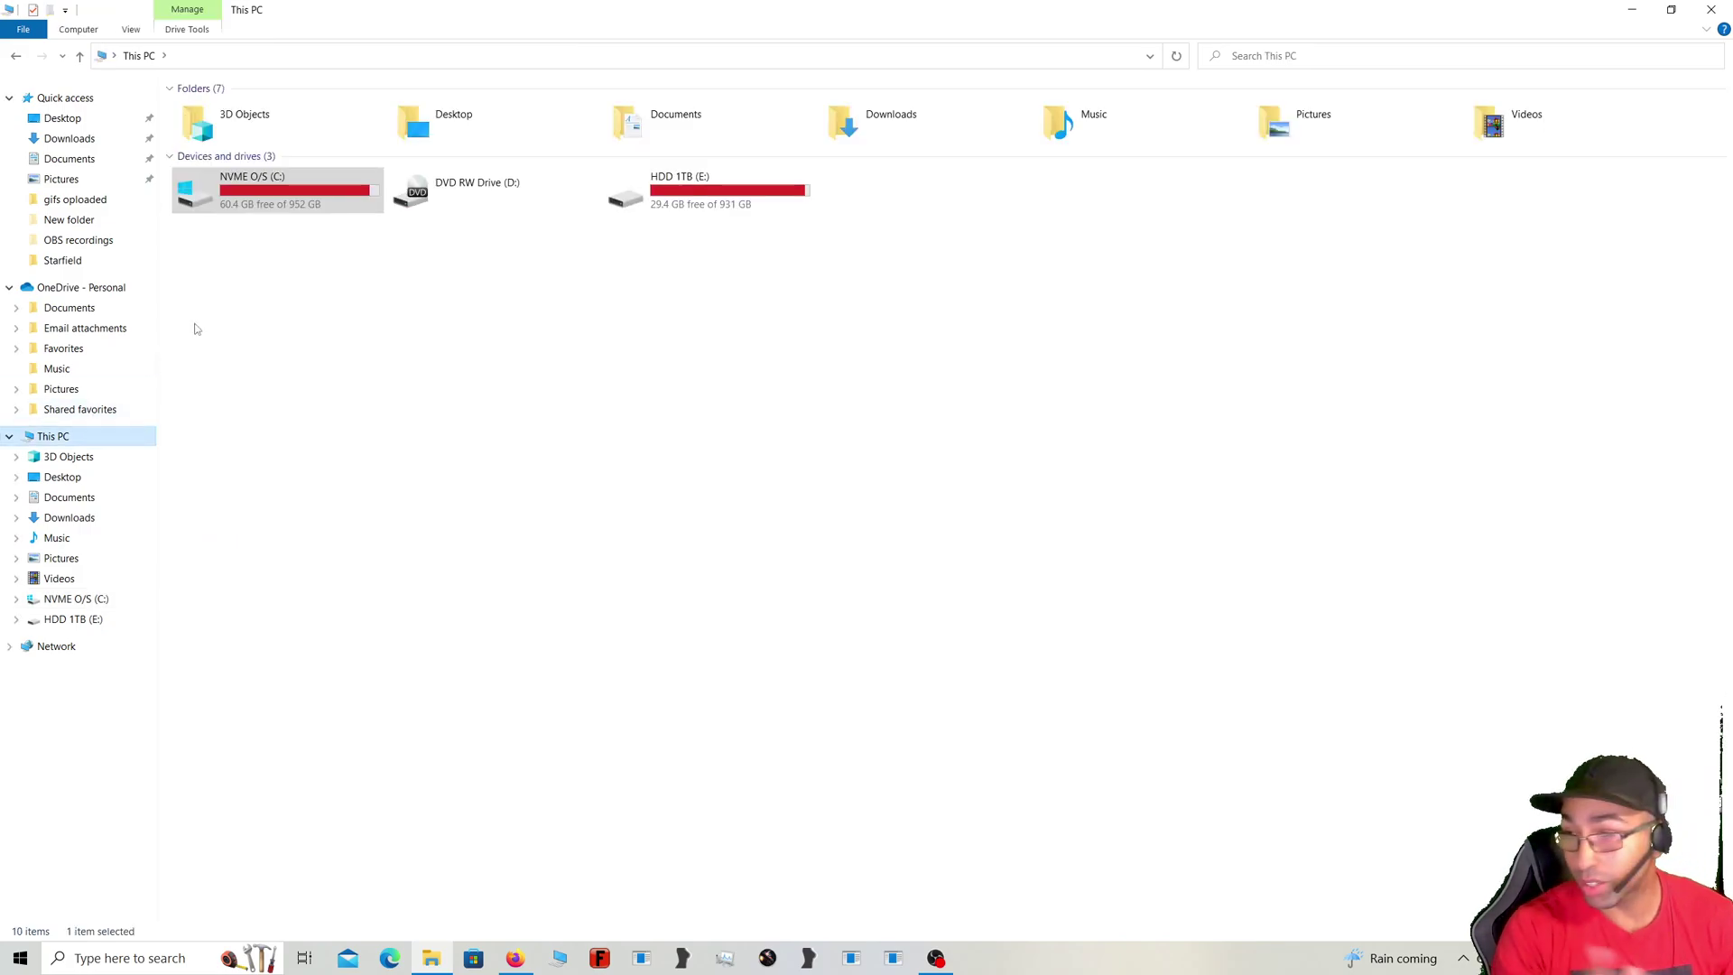
{"action": "double_click", "coordinate": [259, 210]}
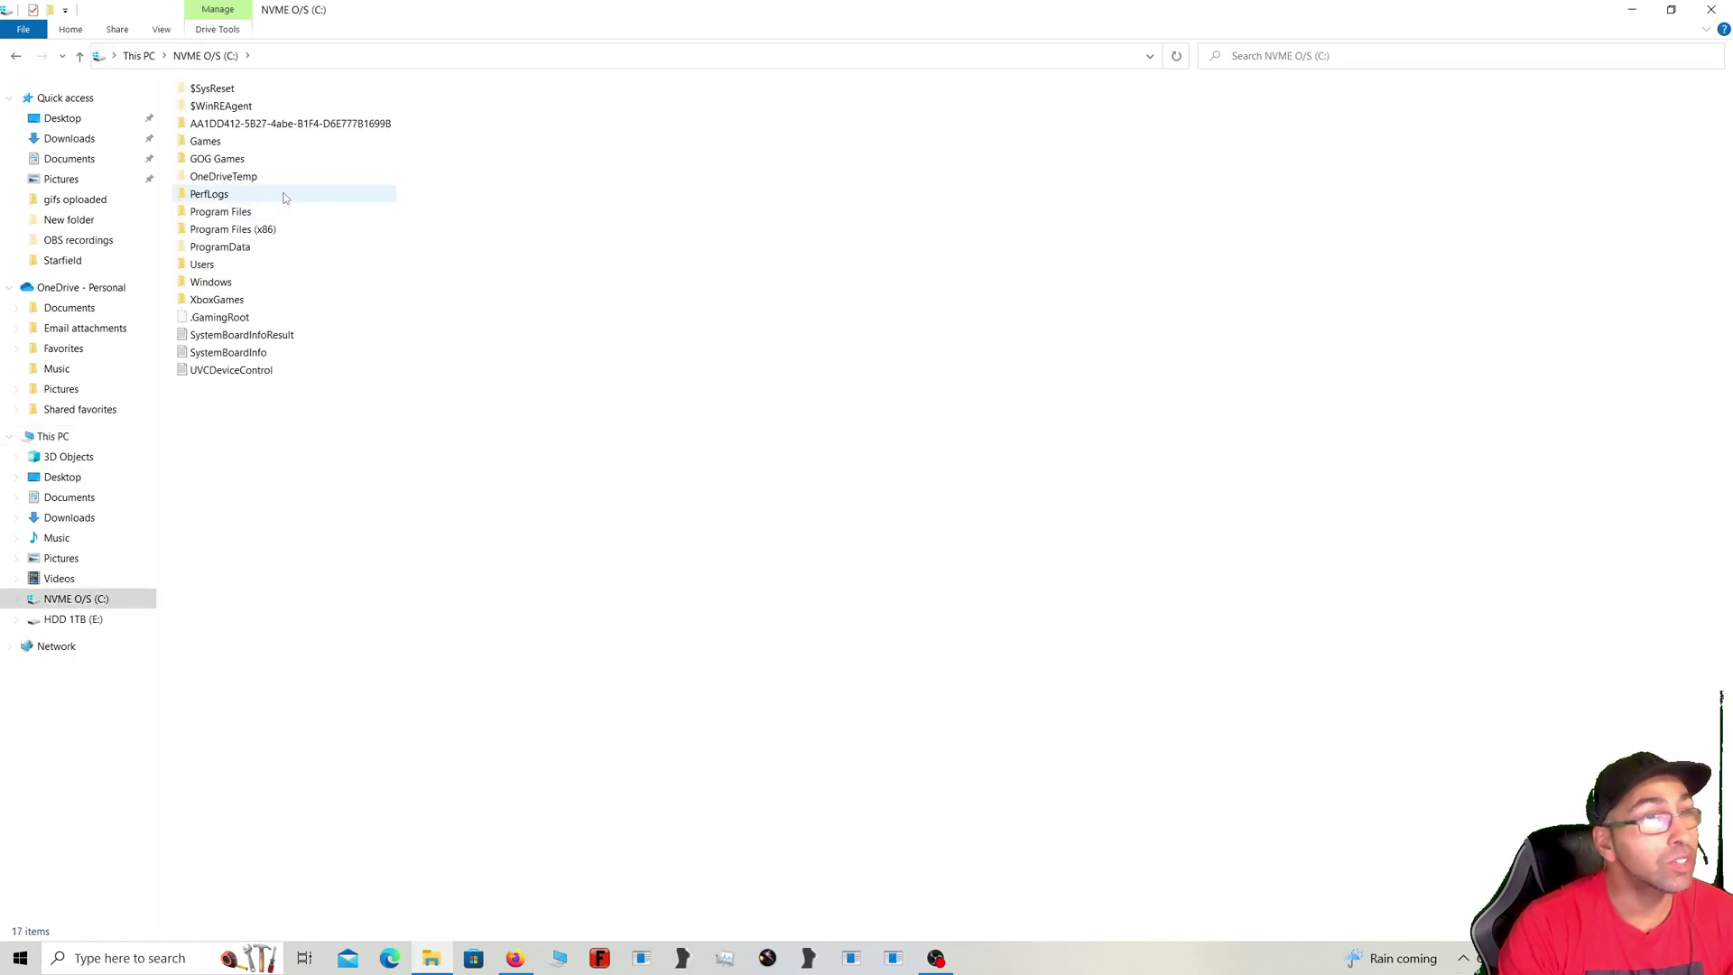
{"action": "double_click", "coordinate": [231, 269]}
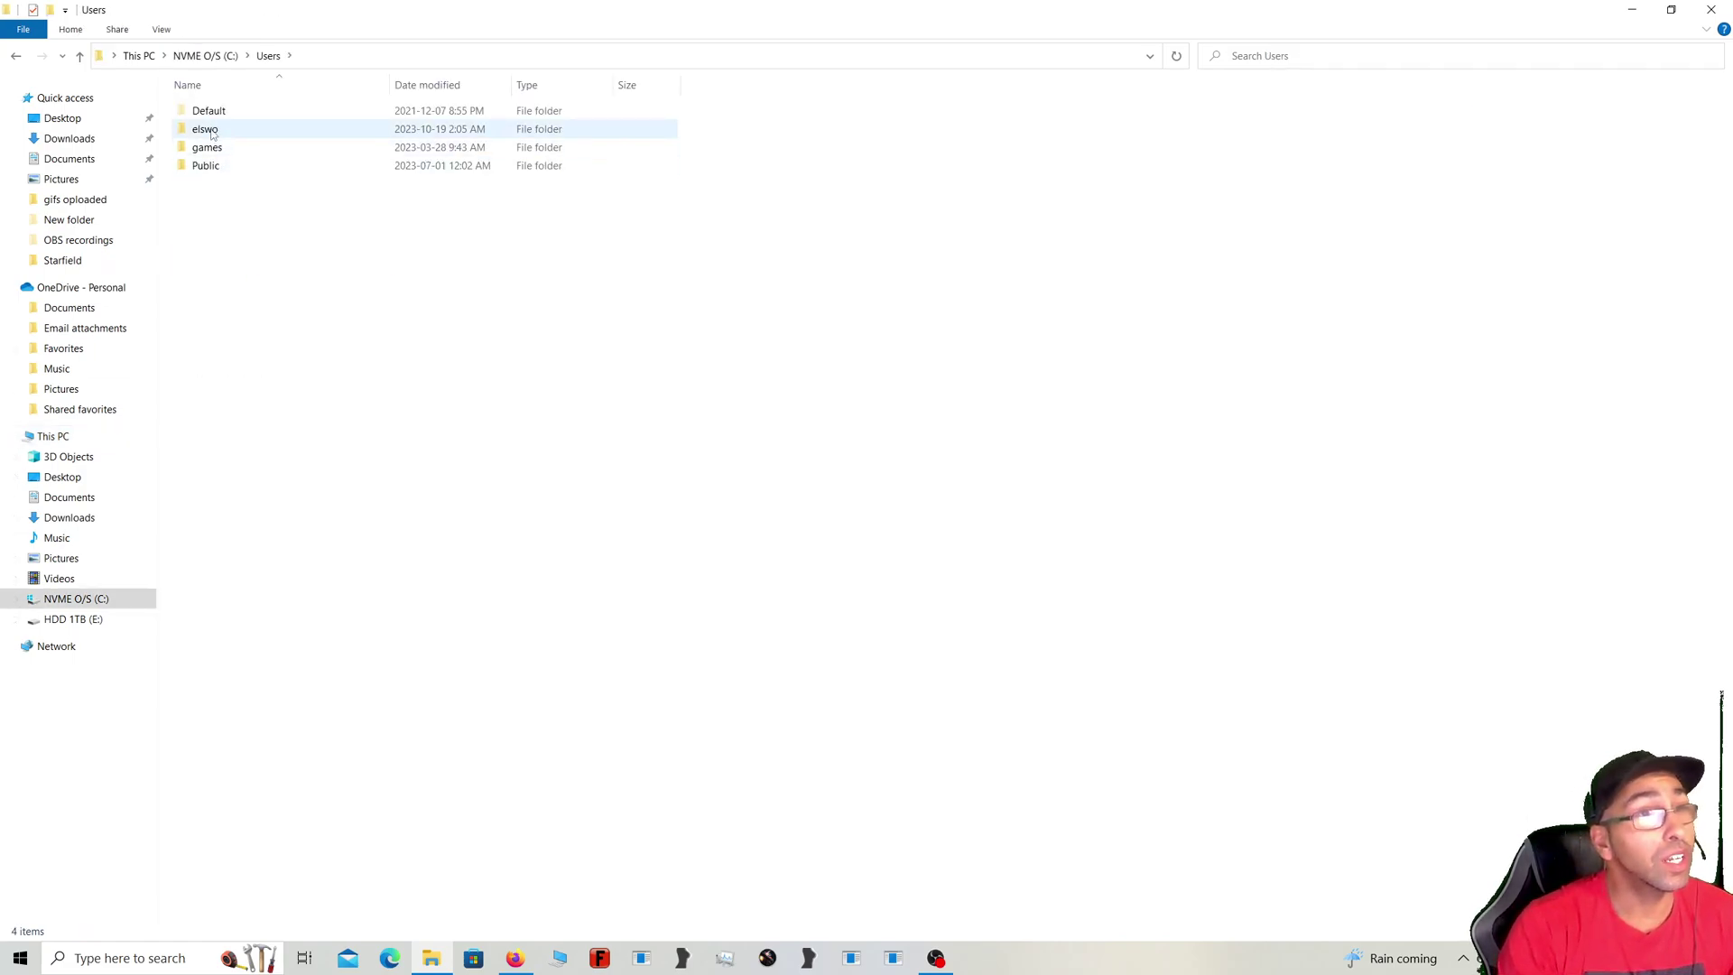
{"action": "mouse_move", "coordinate": [198, 136]}
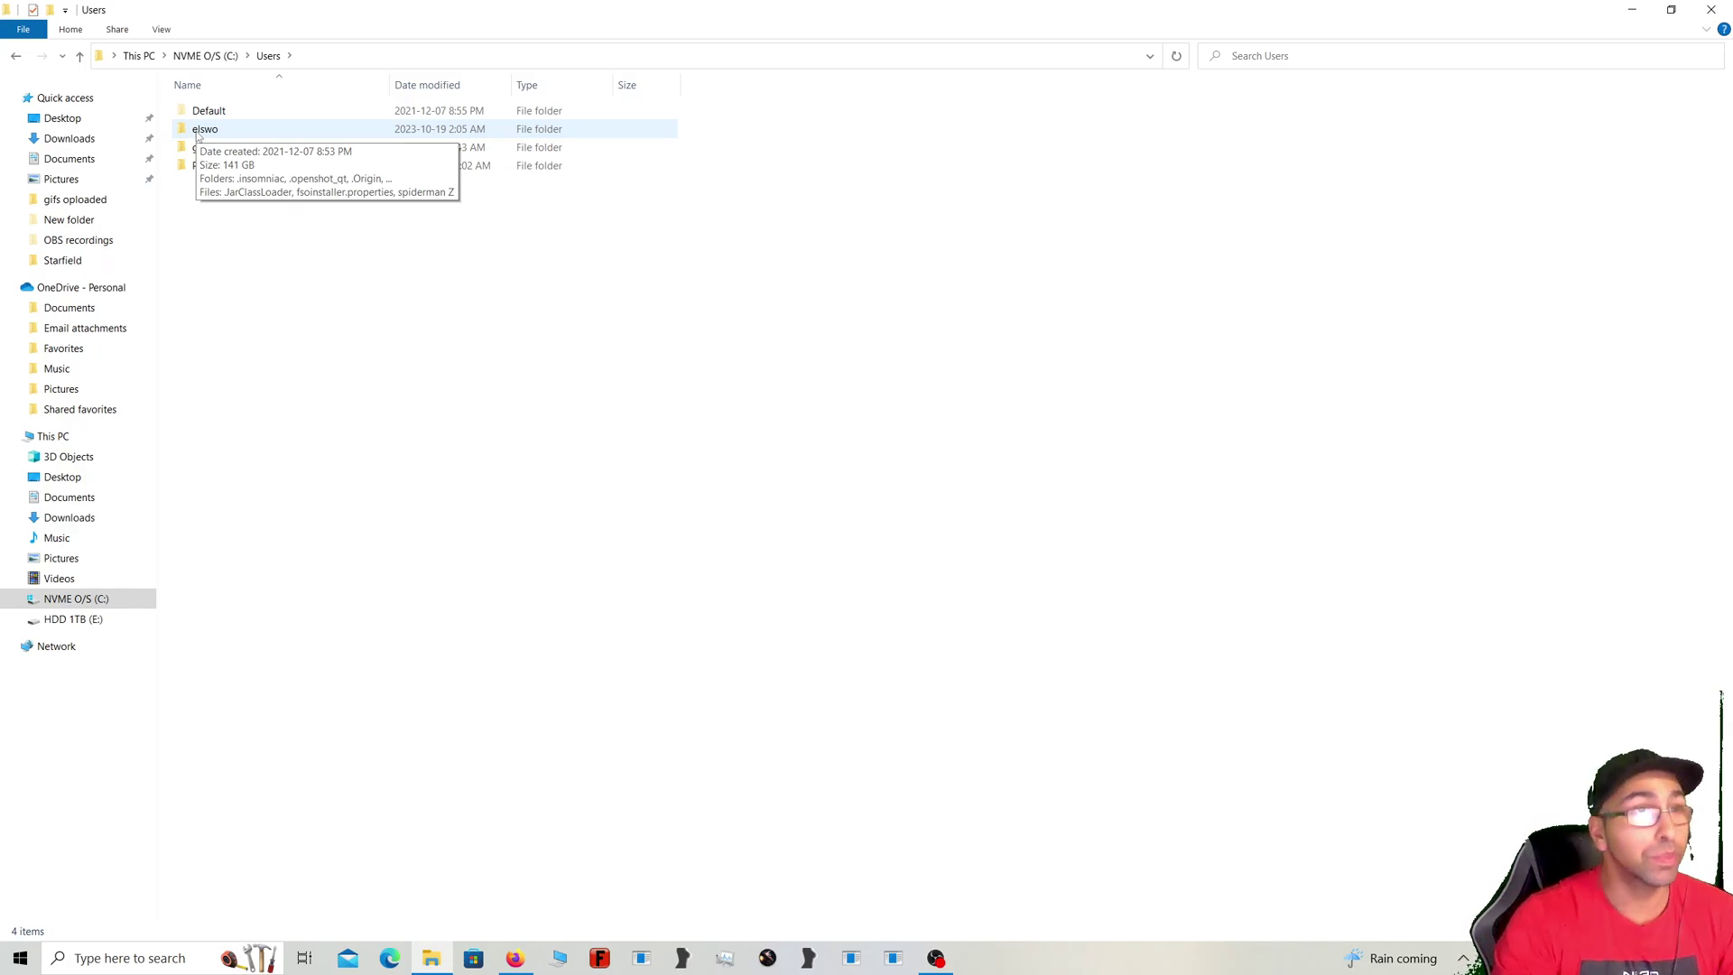
{"action": "double_click", "coordinate": [198, 134]}
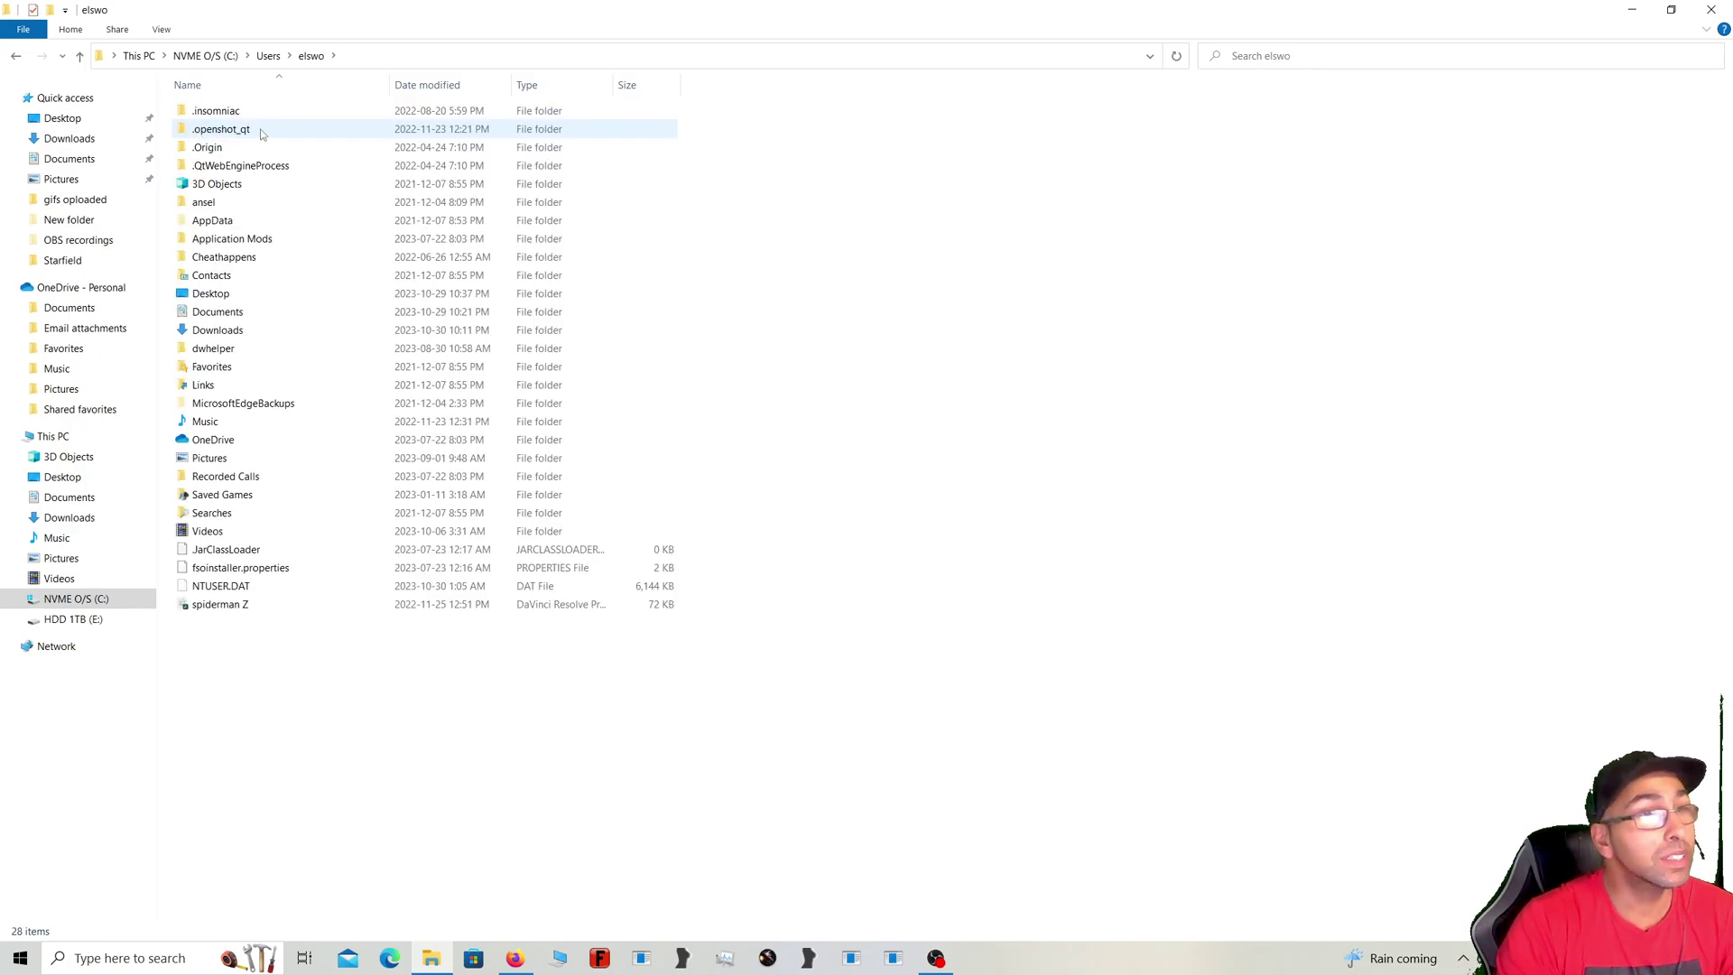
{"action": "left_click", "coordinate": [233, 227]}
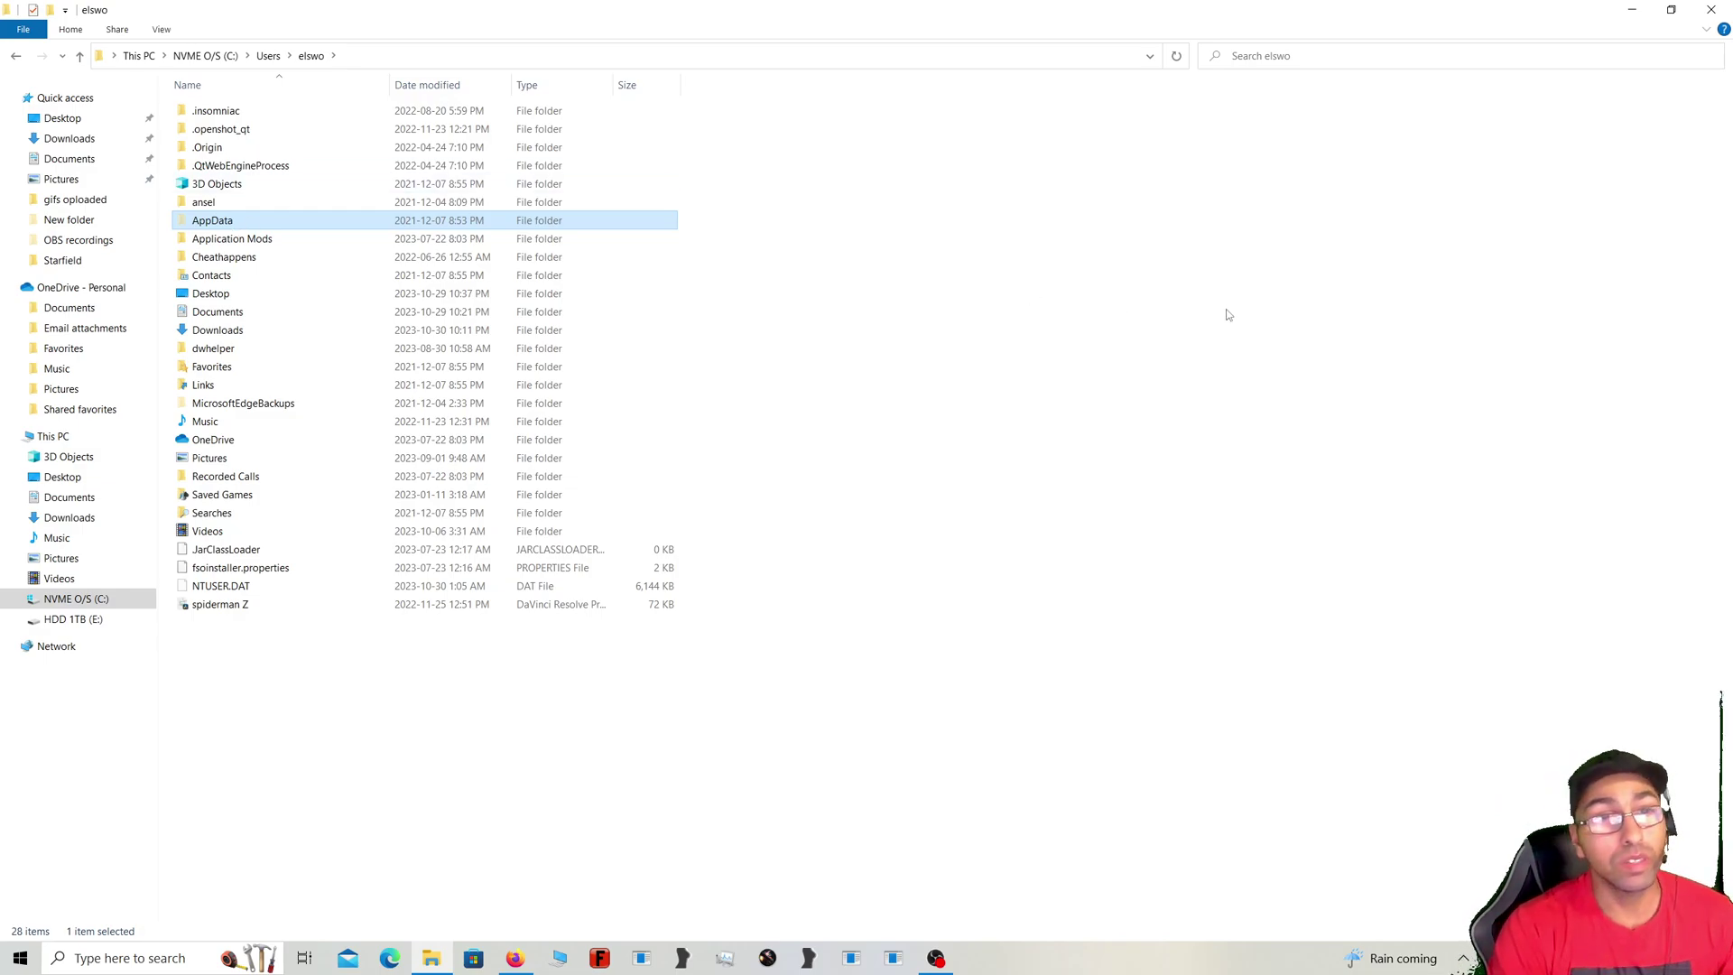
{"action": "left_click", "coordinate": [1292, 414]}
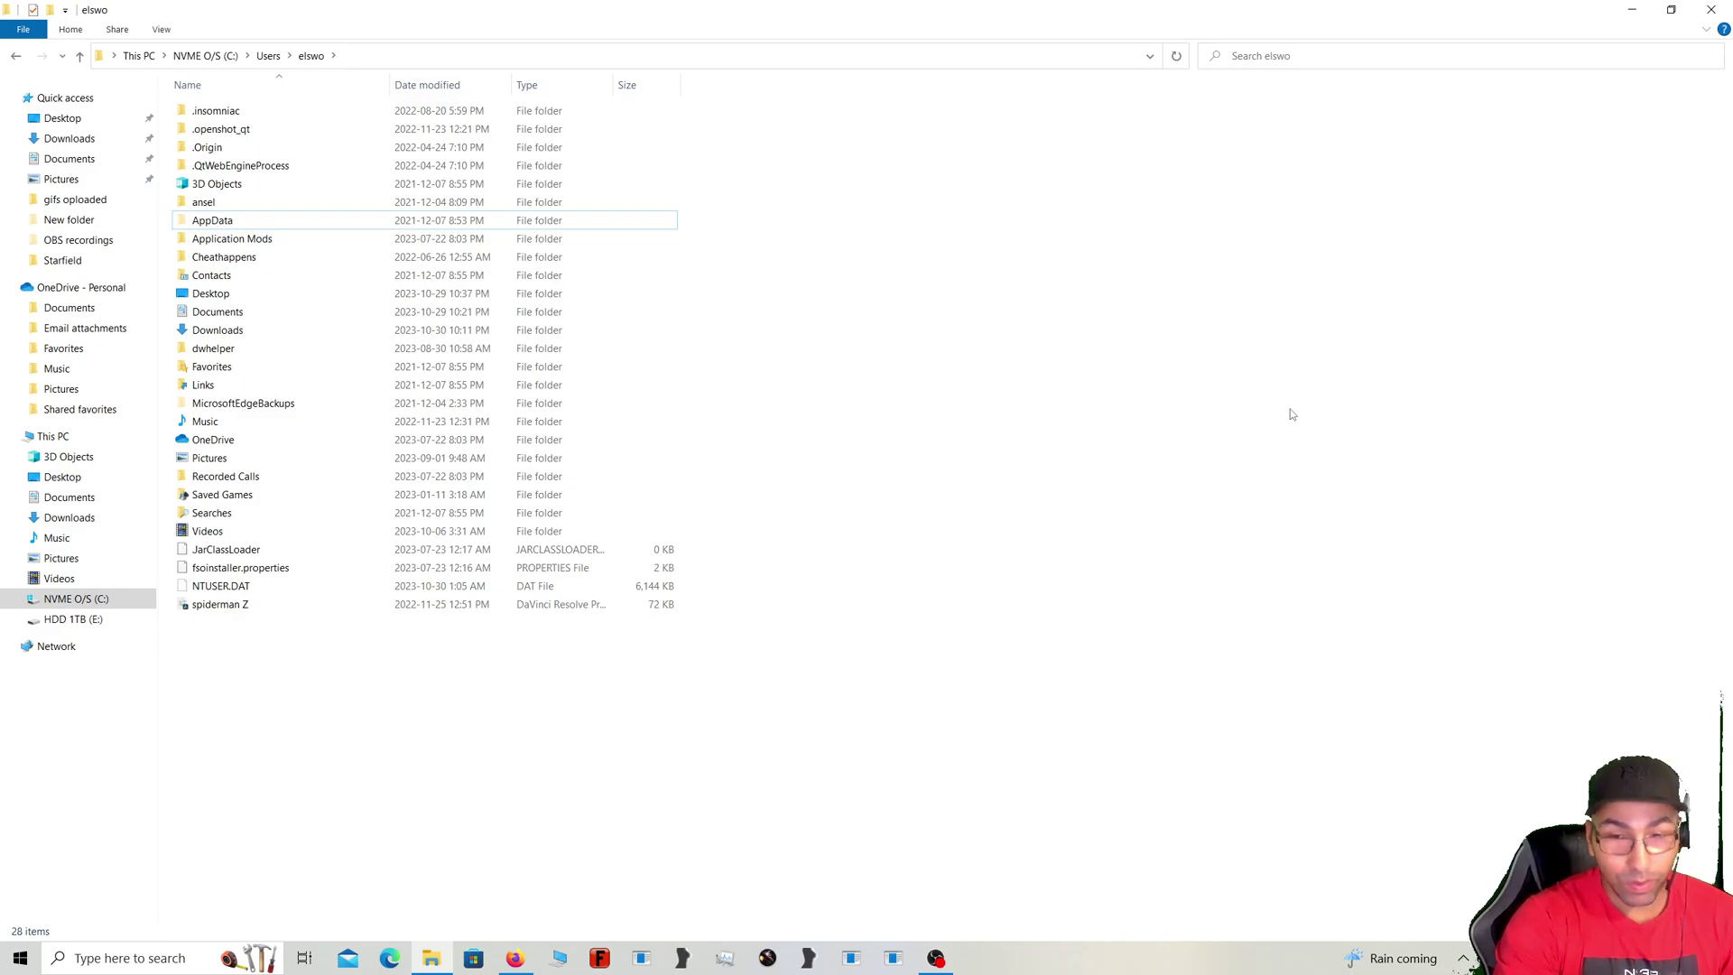
Step: Turn the display of hidden items off and back on in the user folder
{"action": "left_click", "coordinate": [163, 32]}
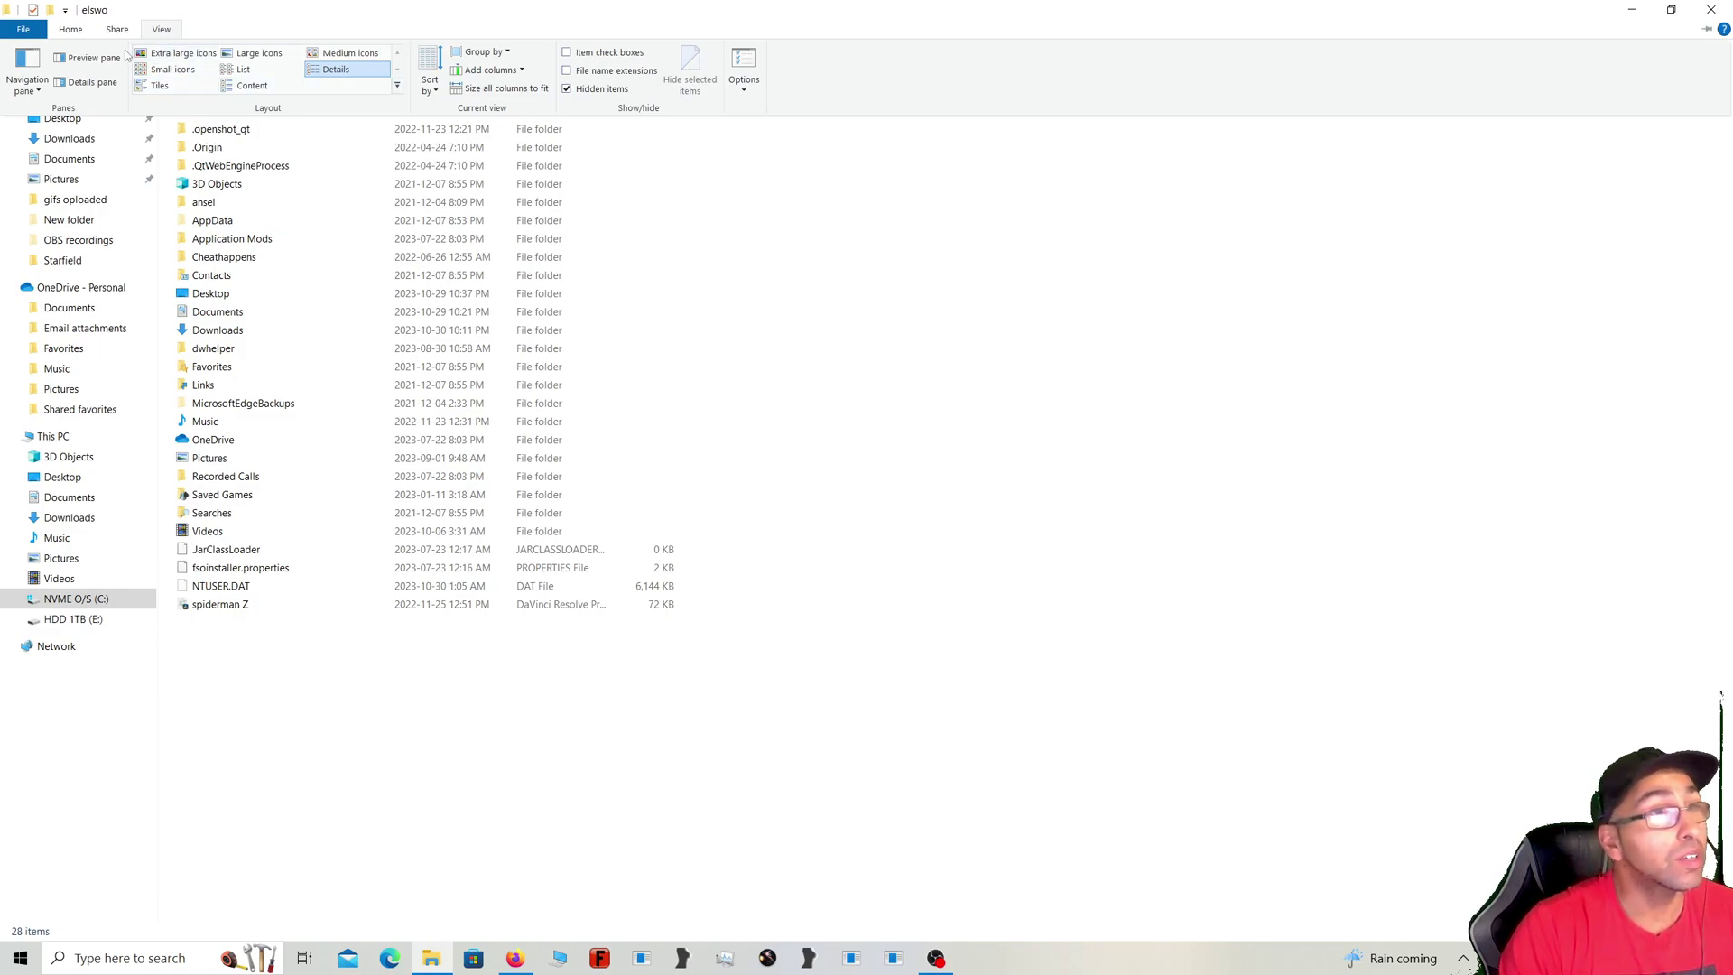
{"action": "left_click", "coordinate": [569, 90]}
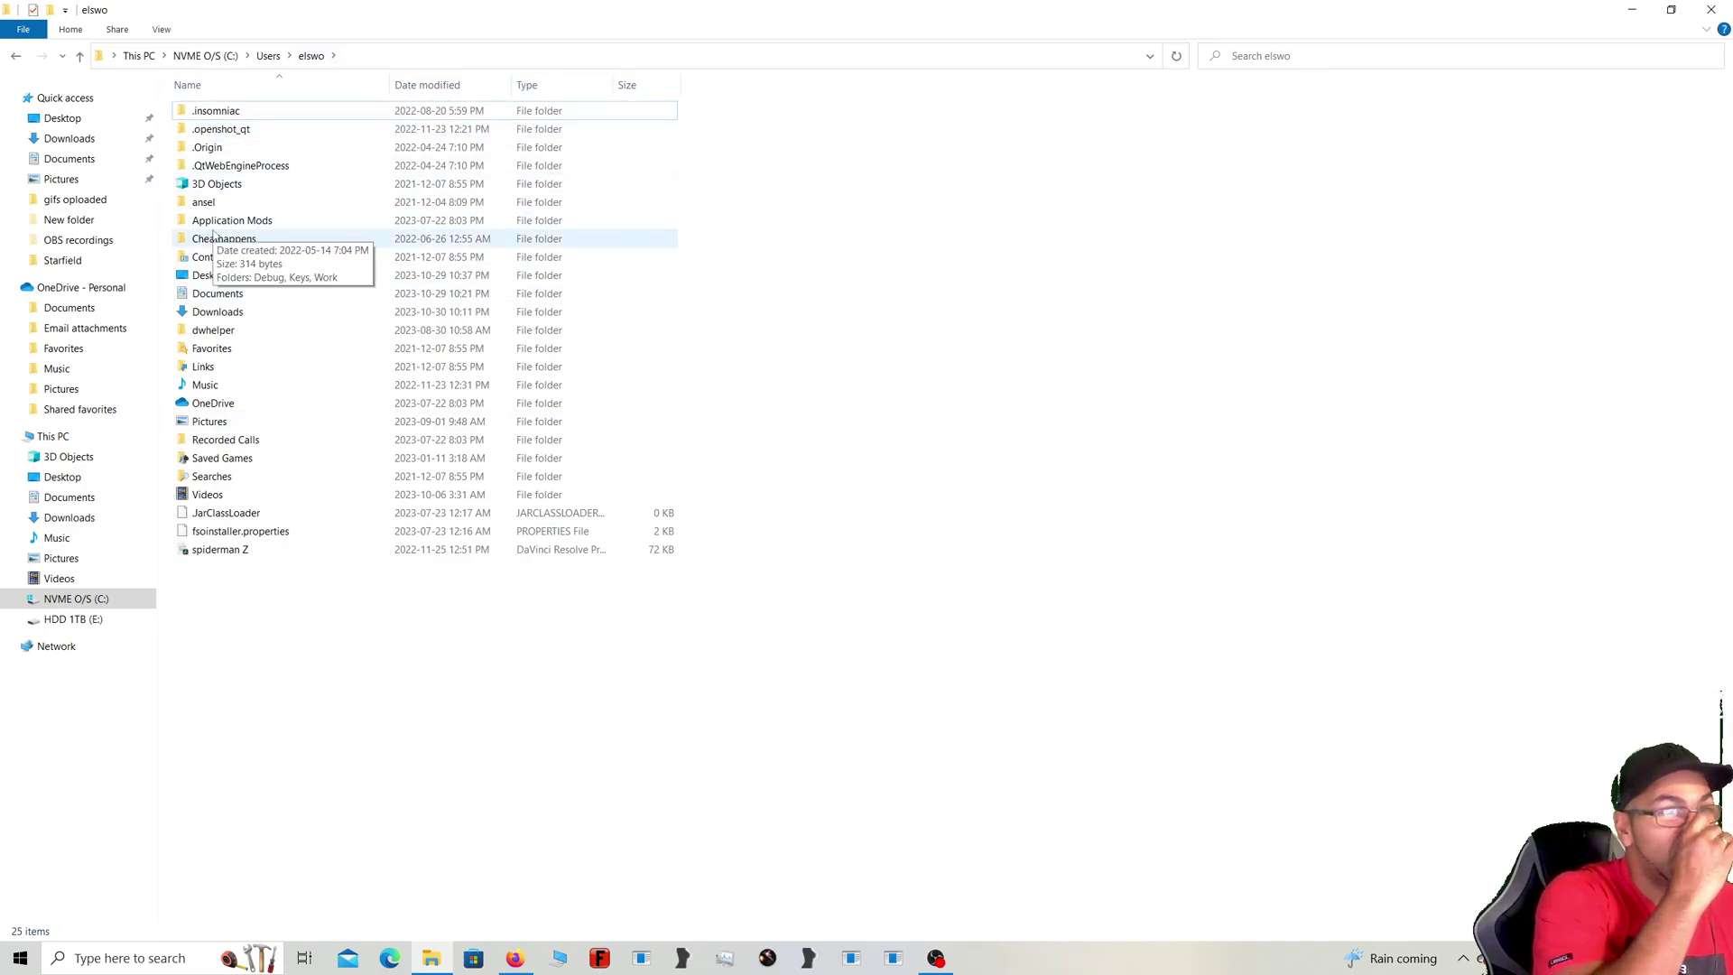
{"action": "left_click", "coordinate": [162, 29]}
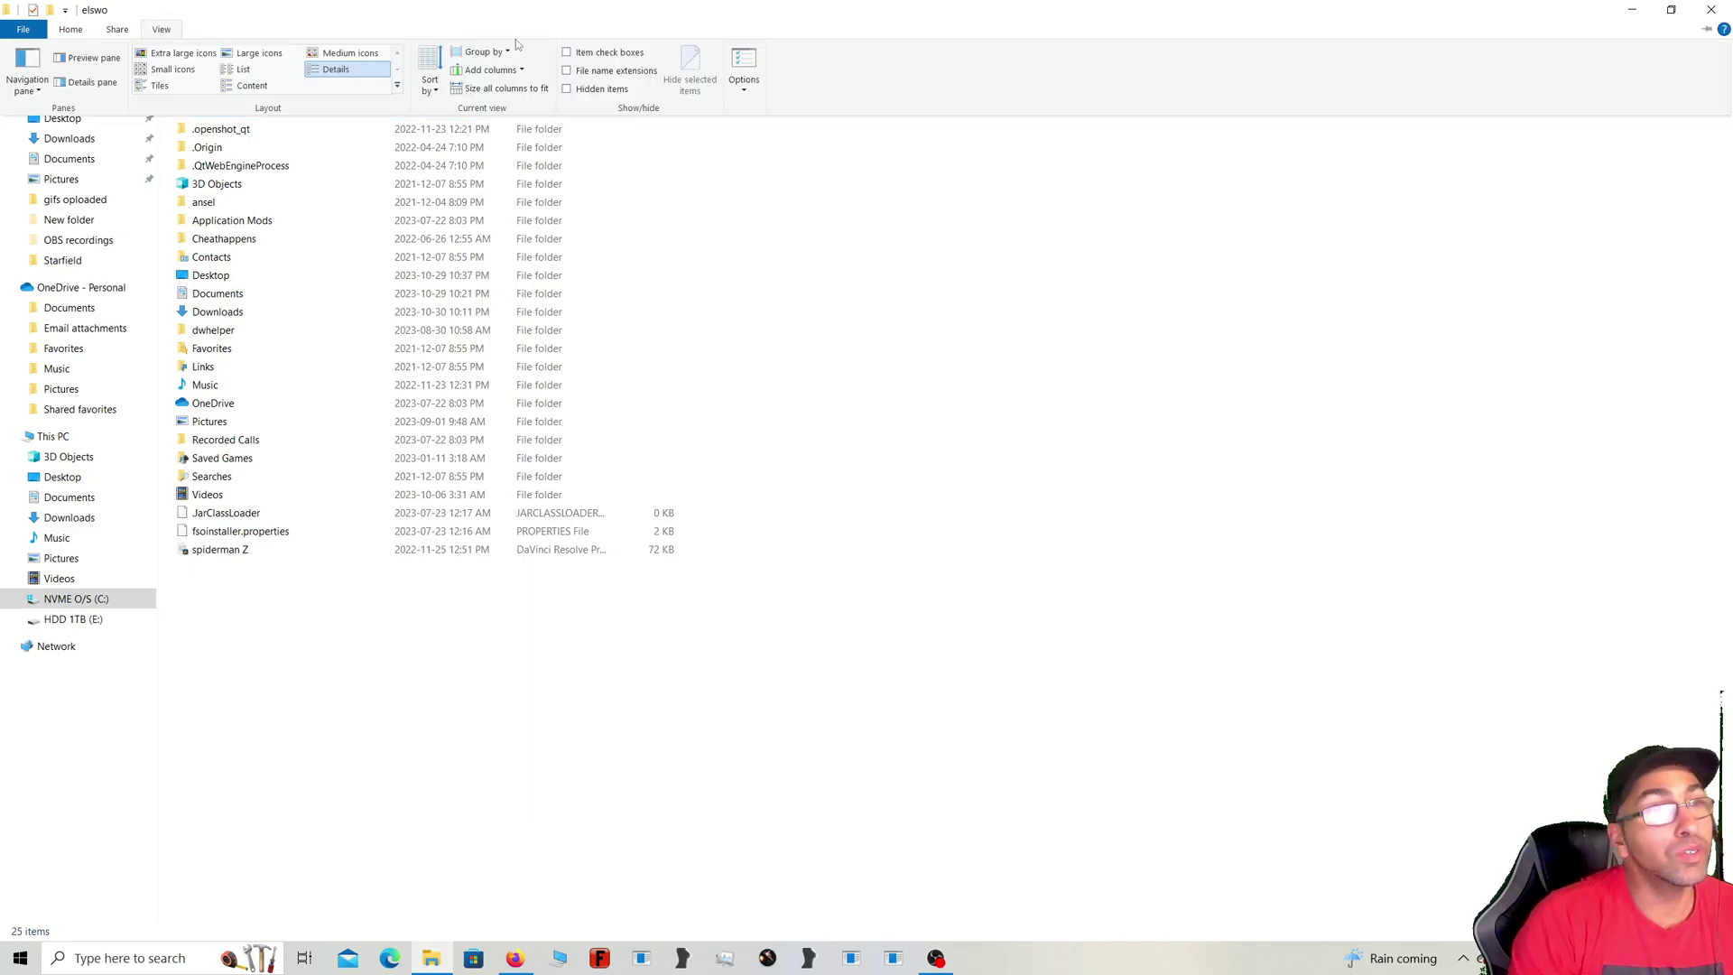
{"action": "left_click", "coordinate": [567, 90]}
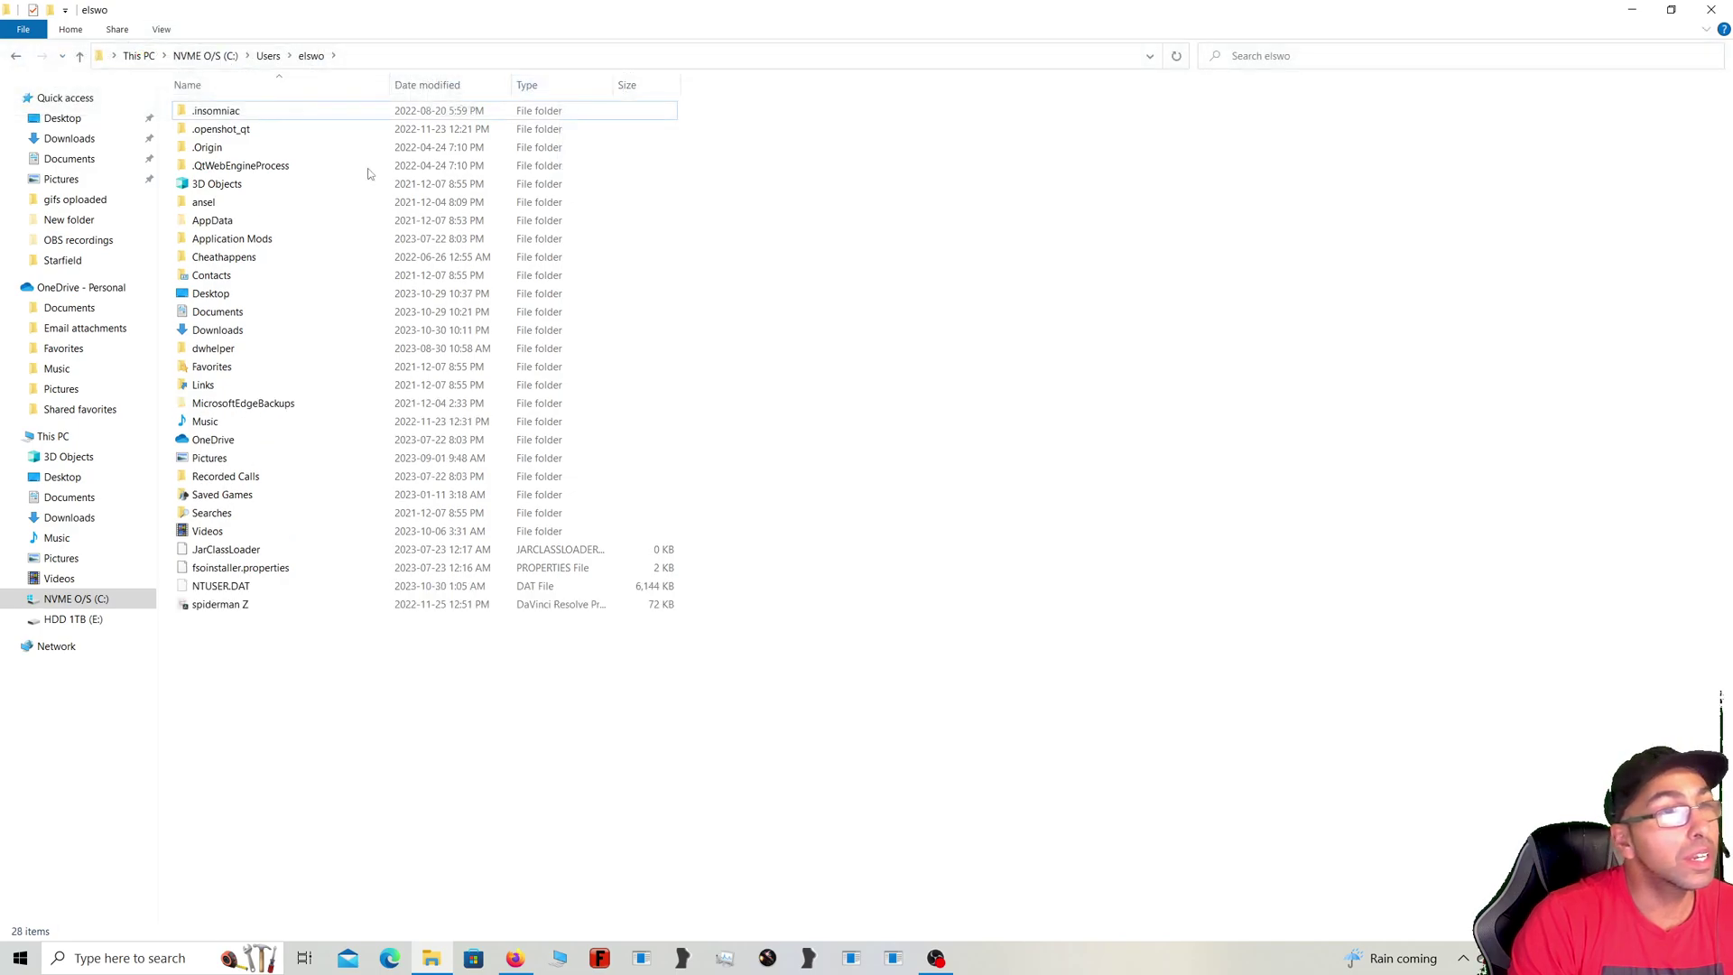
Step: Open the Starfield folder inside AppData\Local
{"action": "double_click", "coordinate": [246, 220]}
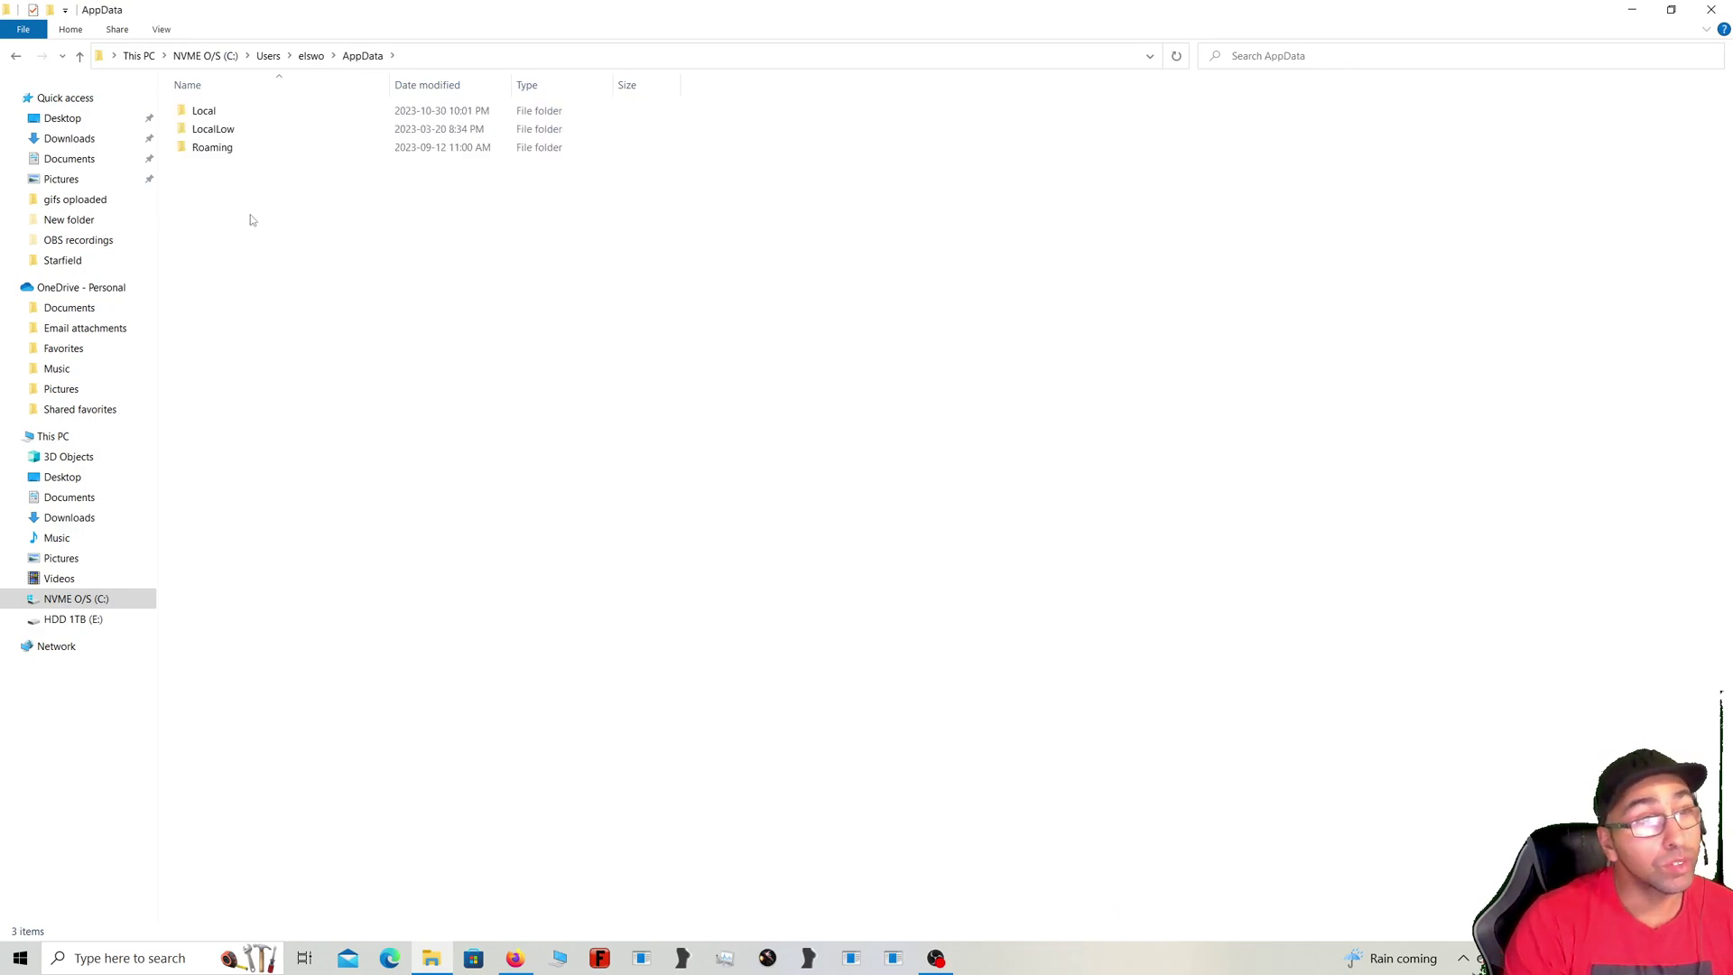
{"action": "double_click", "coordinate": [216, 112]}
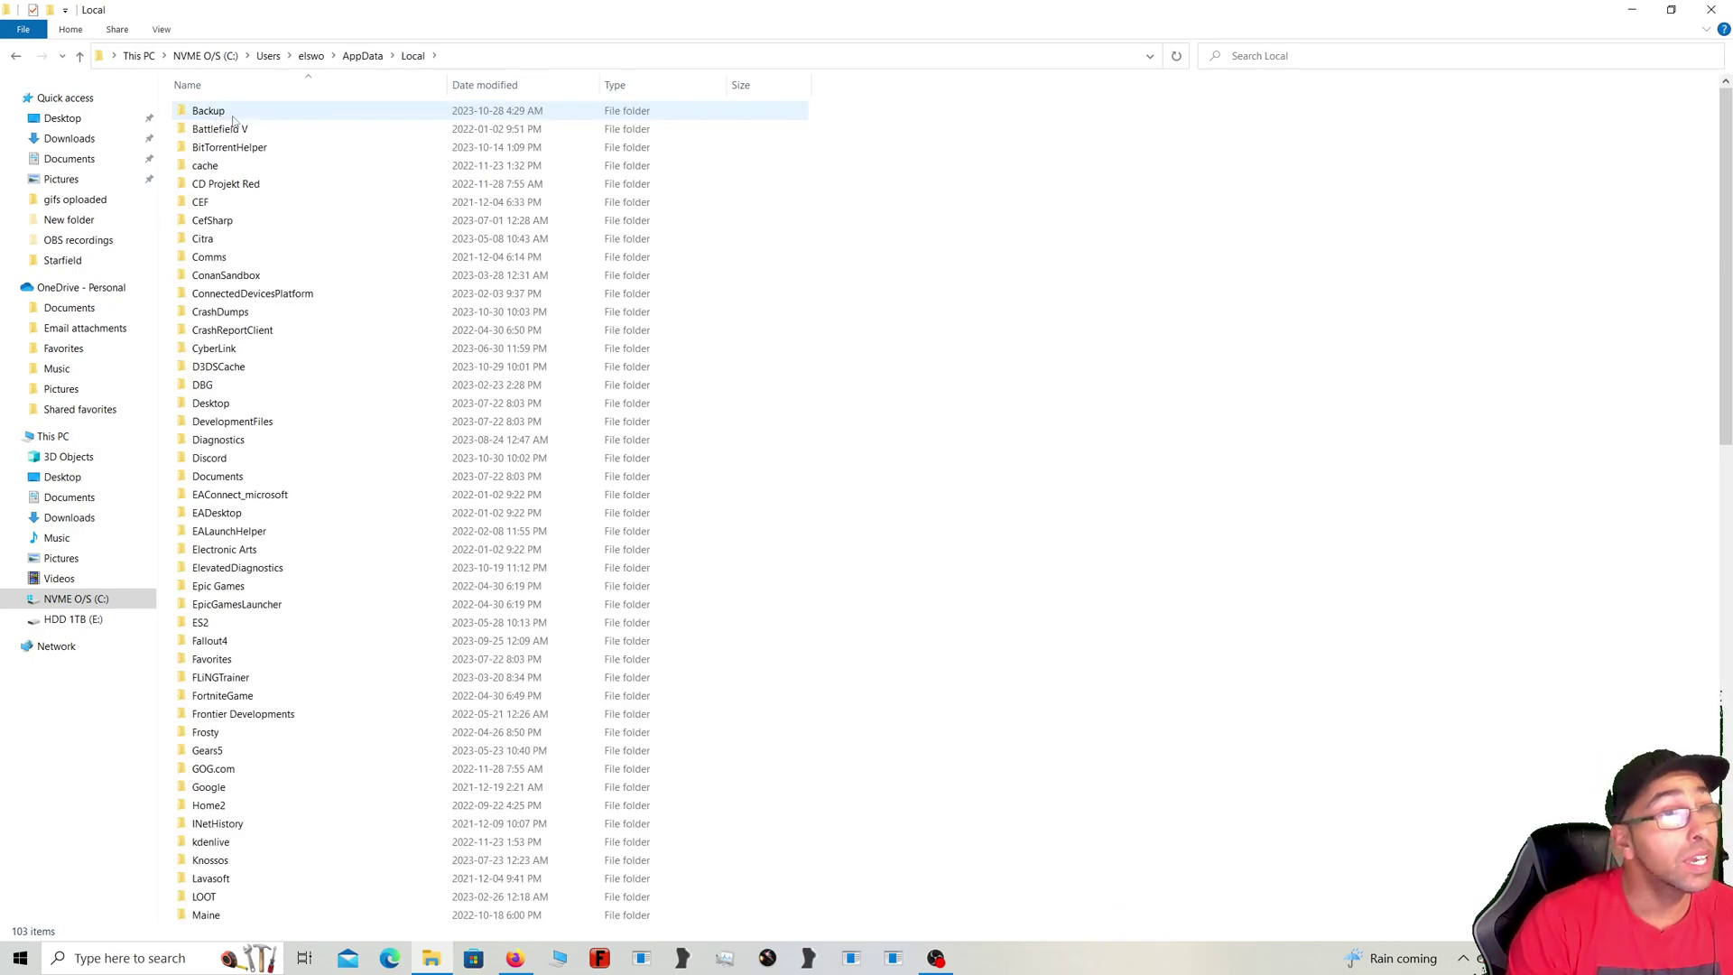
{"action": "scroll", "coordinate": [259, 289], "scroll_direction": "down", "scroll_amount": 3}
{"action": "scroll", "coordinate": [259, 288], "scroll_direction": "down", "scroll_amount": 14}
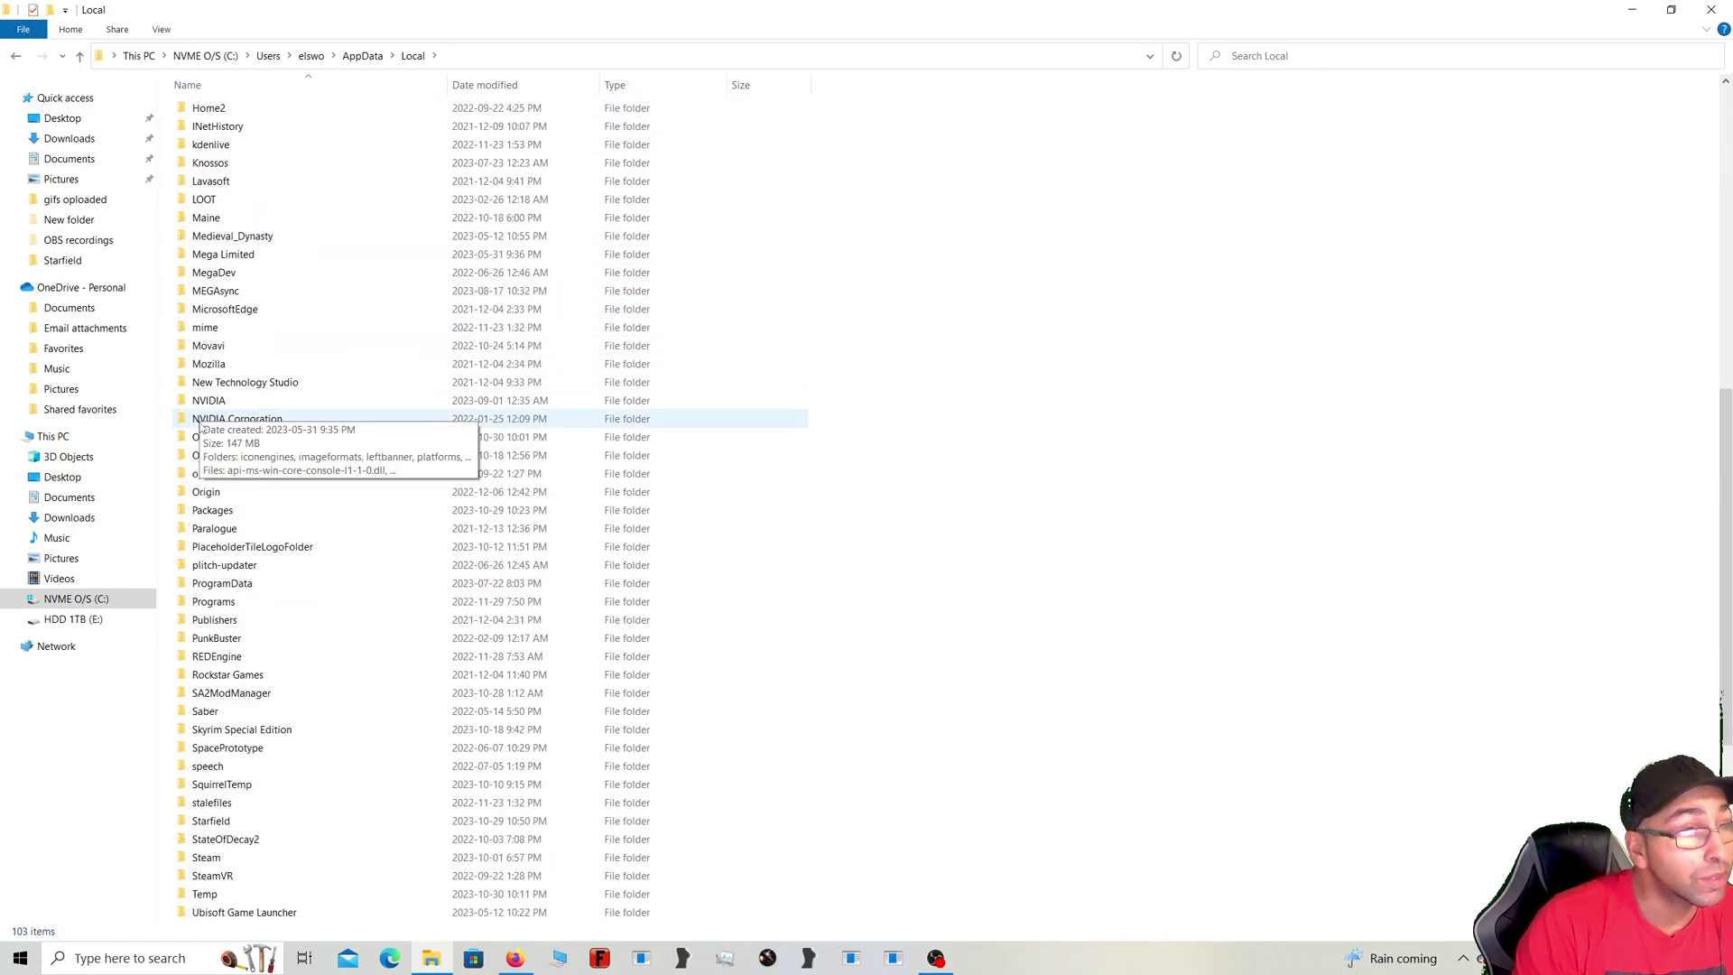
{"action": "scroll", "coordinate": [242, 513], "scroll_direction": "down", "scroll_amount": 3}
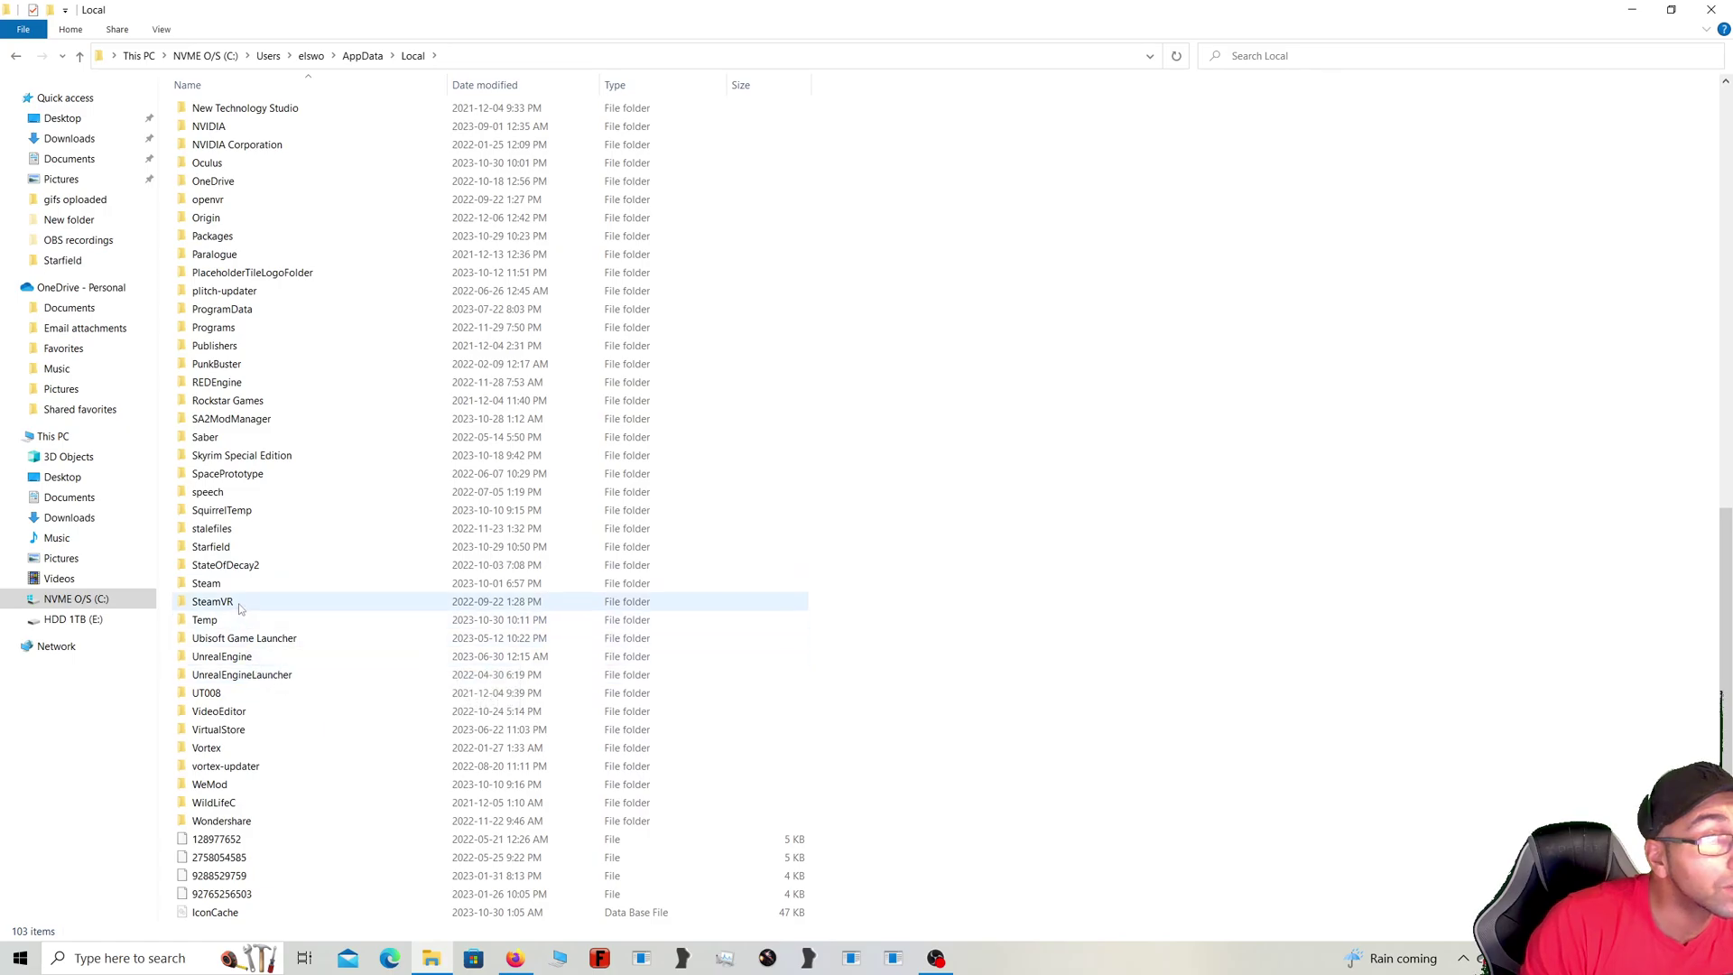
{"action": "double_click", "coordinate": [240, 547]}
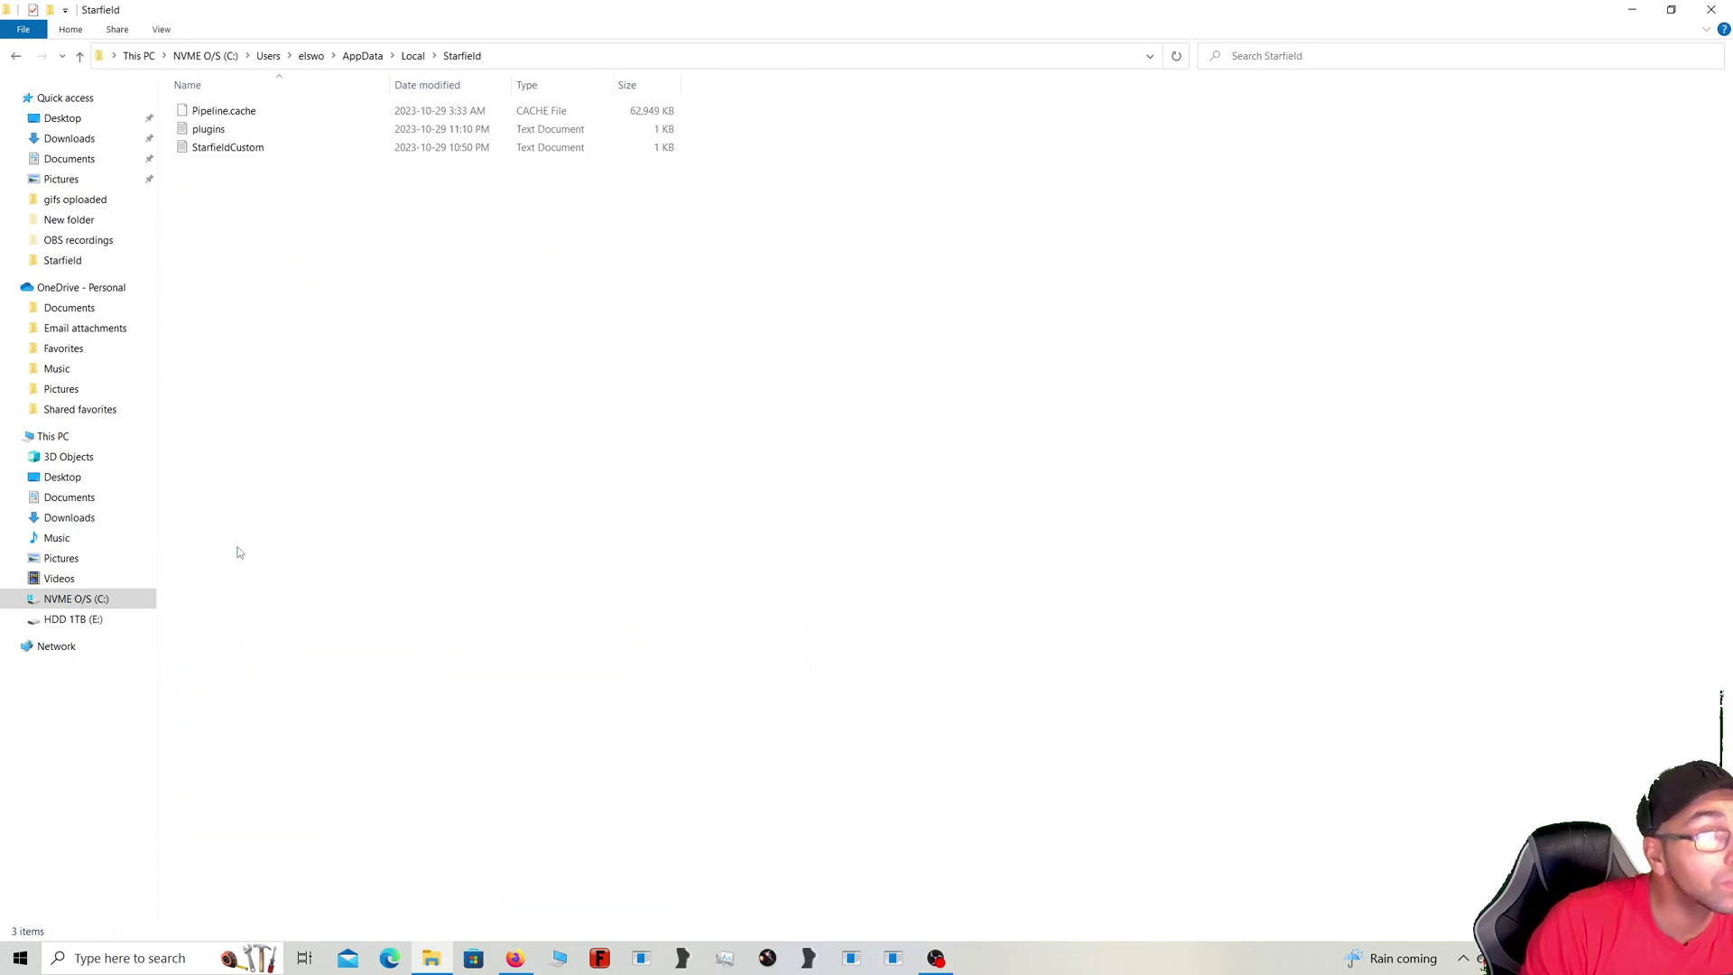
Step: Look at the plugins text file and the options for creating a new item in the Starfield folder
{"action": "left_click", "coordinate": [237, 136]}
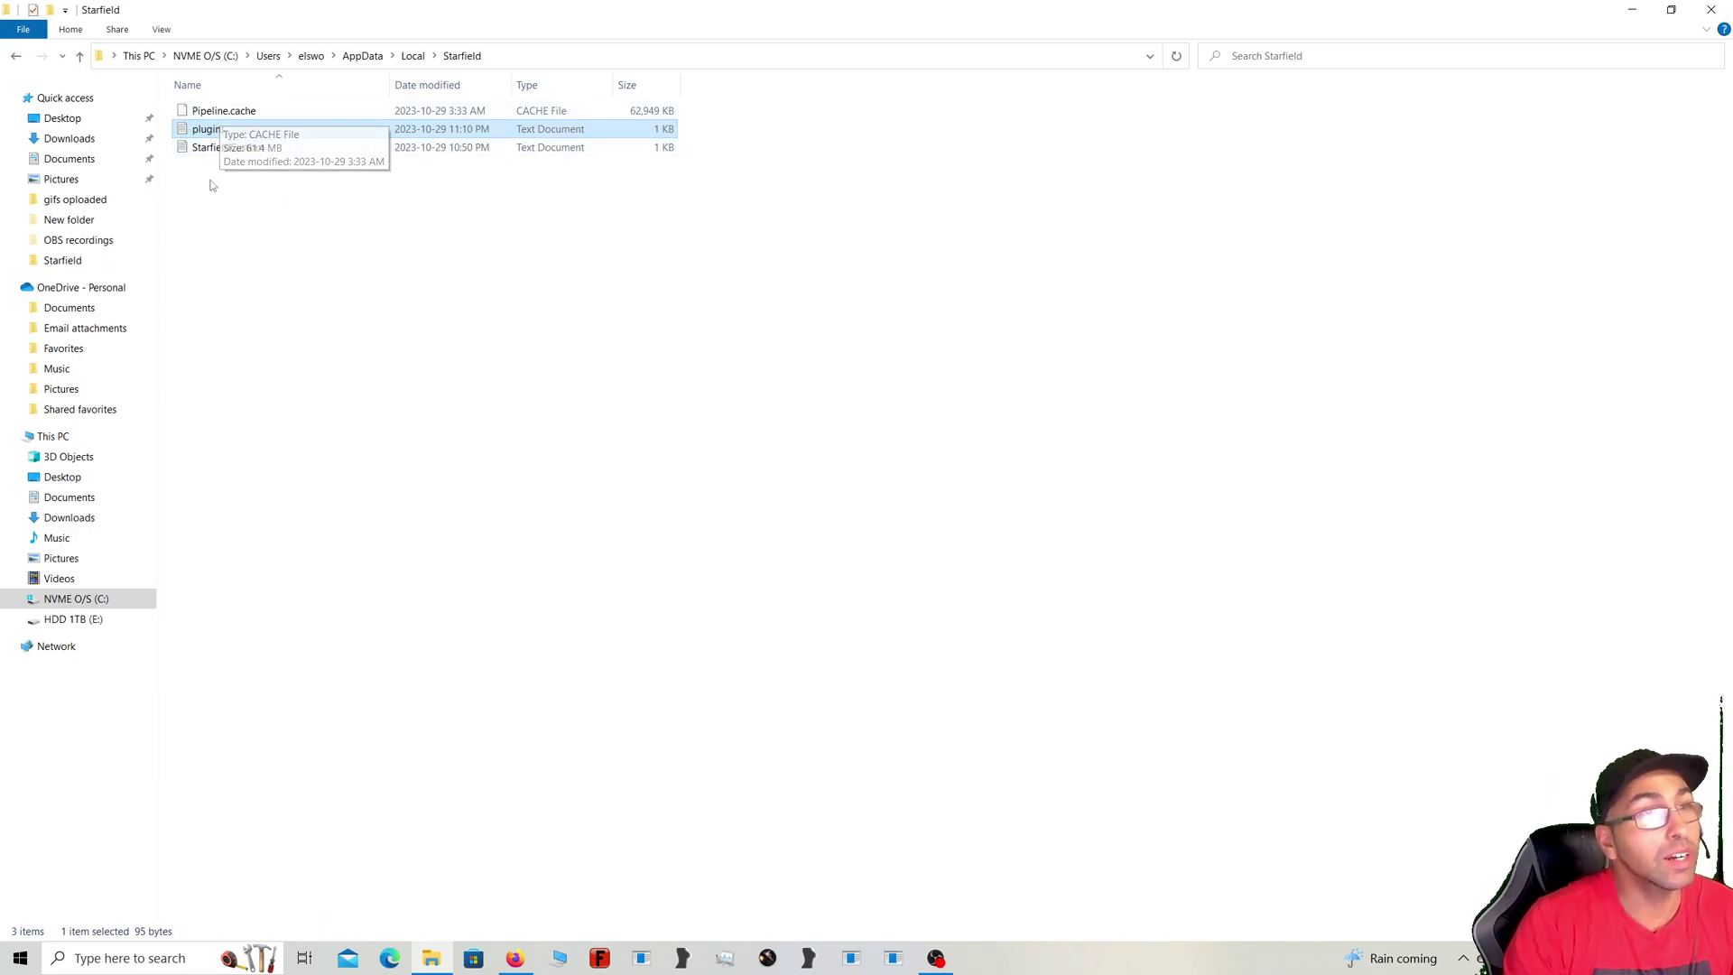
{"action": "left_click", "coordinate": [255, 232]}
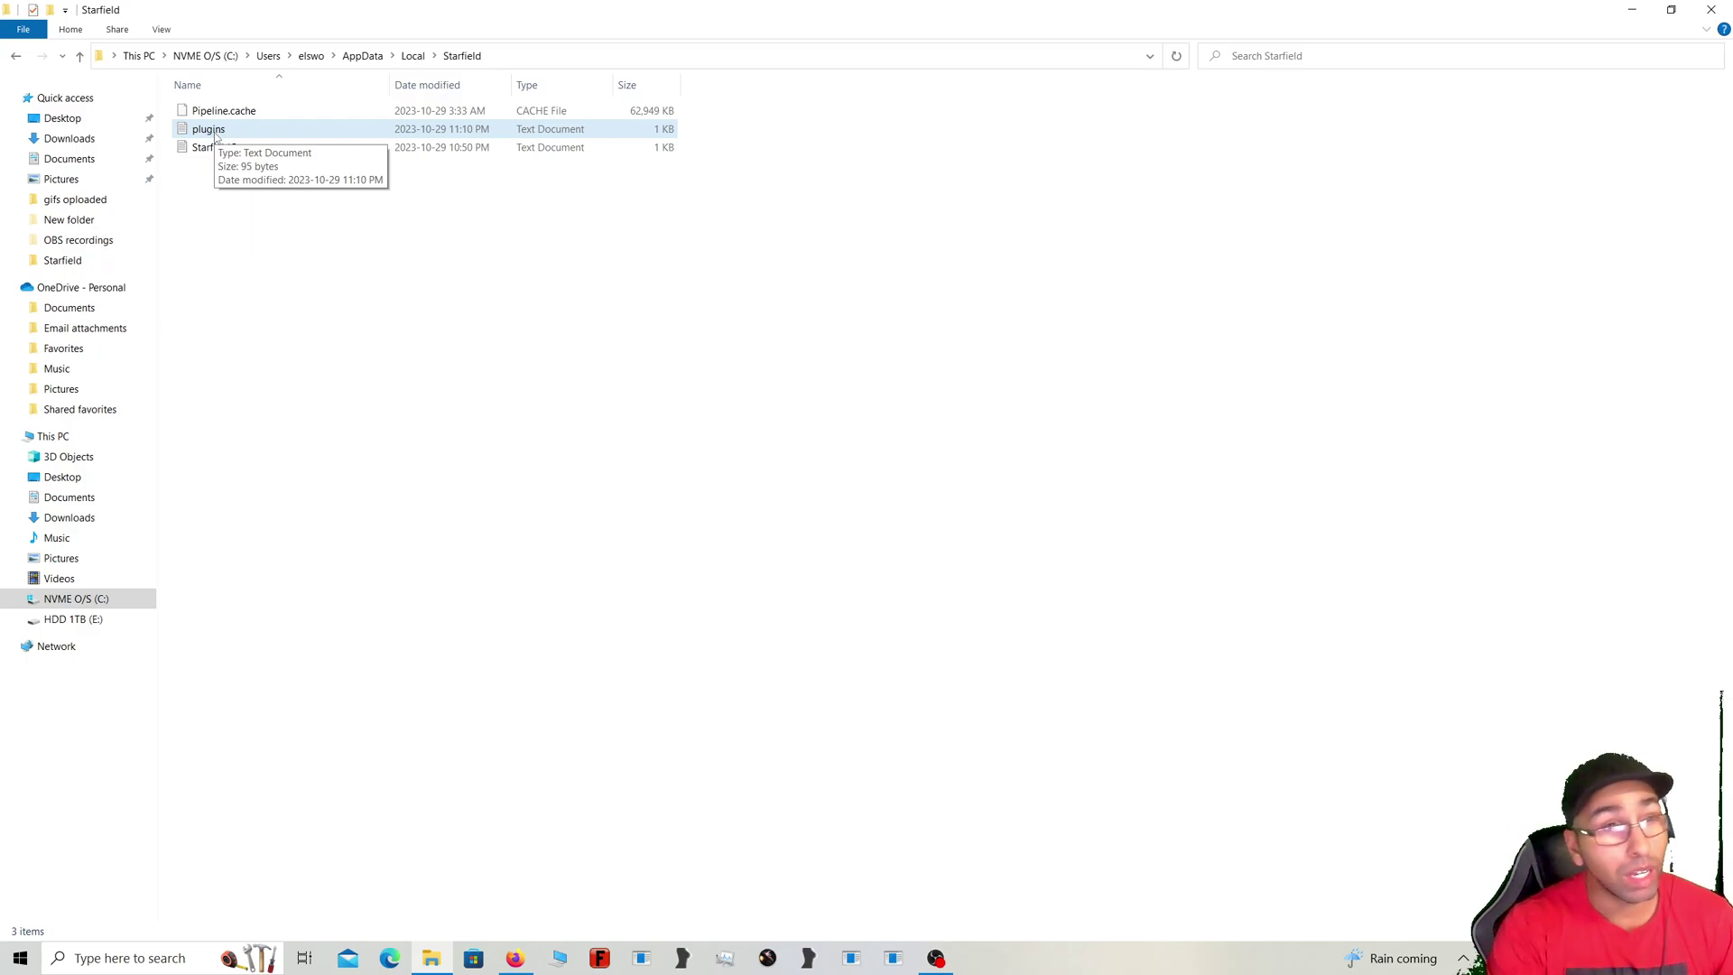
{"action": "right_click", "coordinate": [341, 273]}
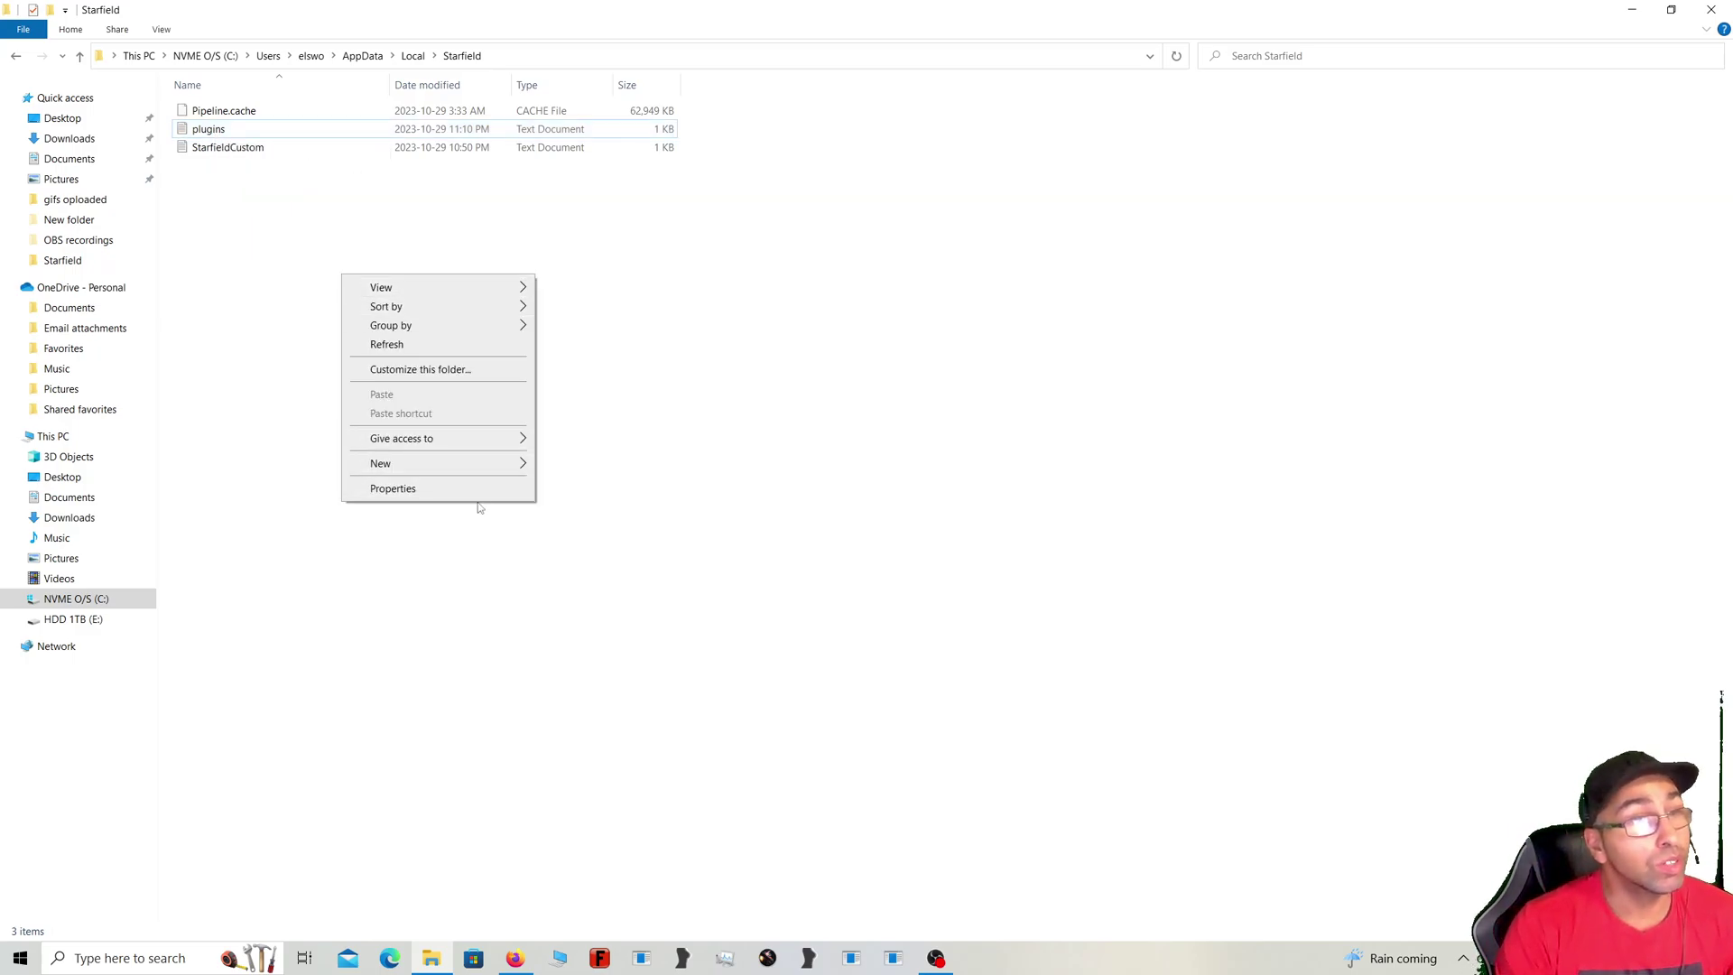
{"action": "mouse_move", "coordinate": [481, 464]}
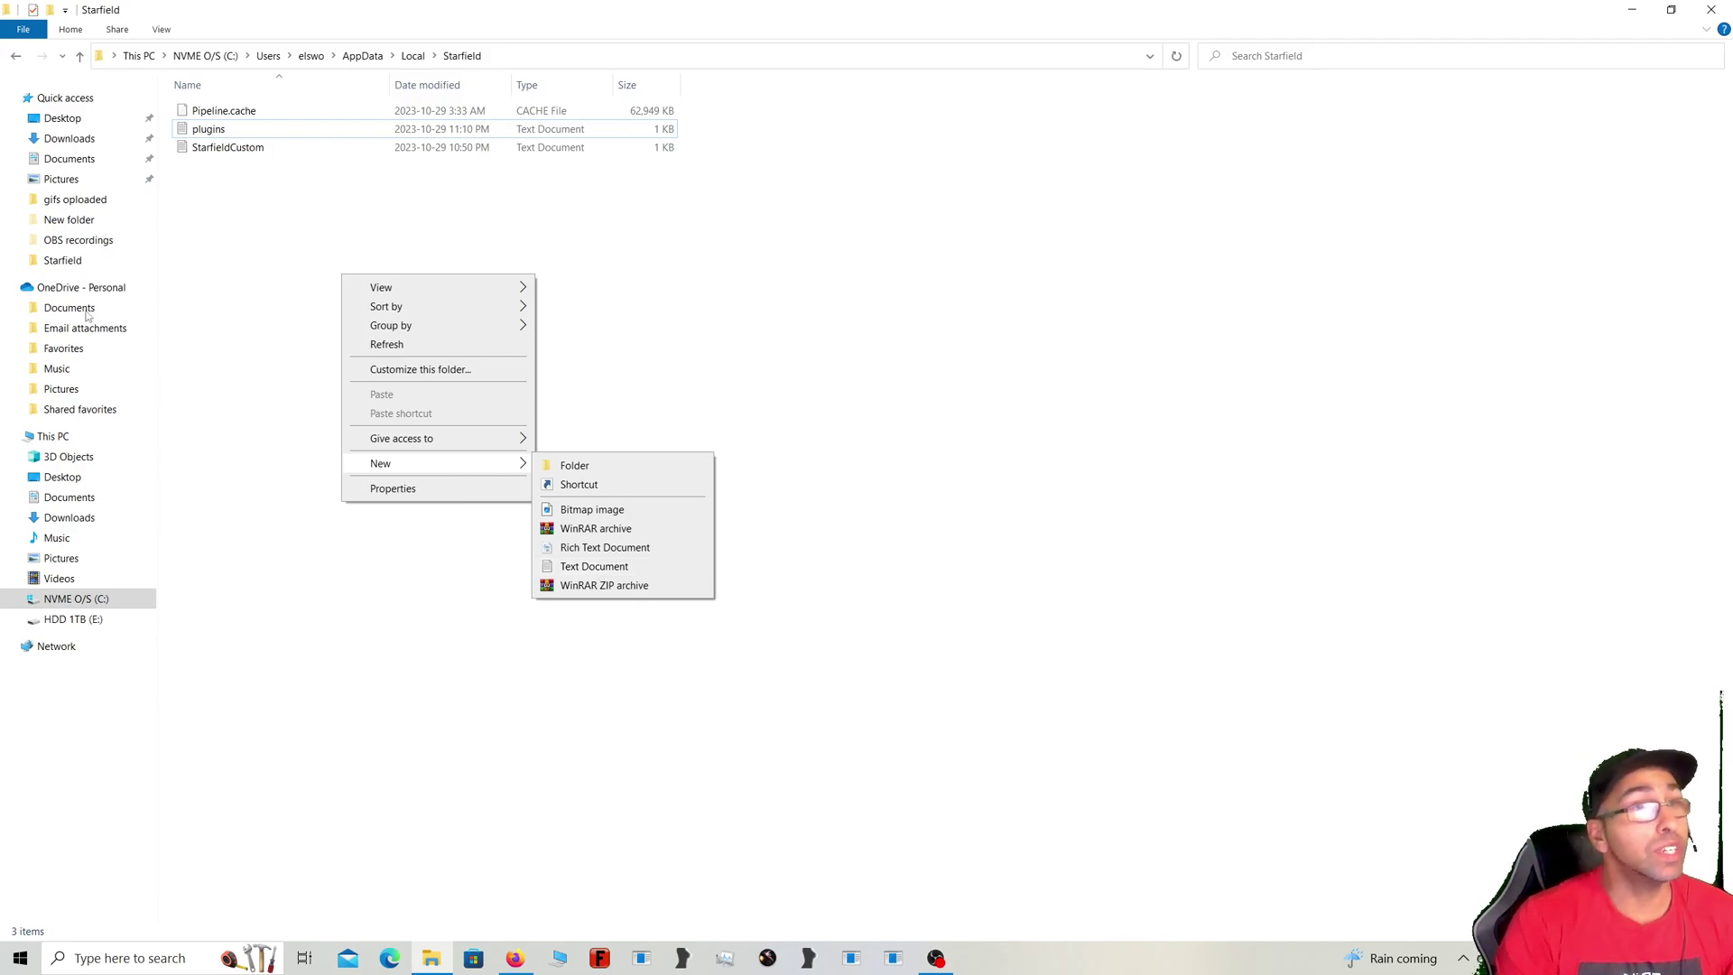
{"action": "left_click", "coordinate": [214, 138]}
{"action": "left_click", "coordinate": [215, 134]}
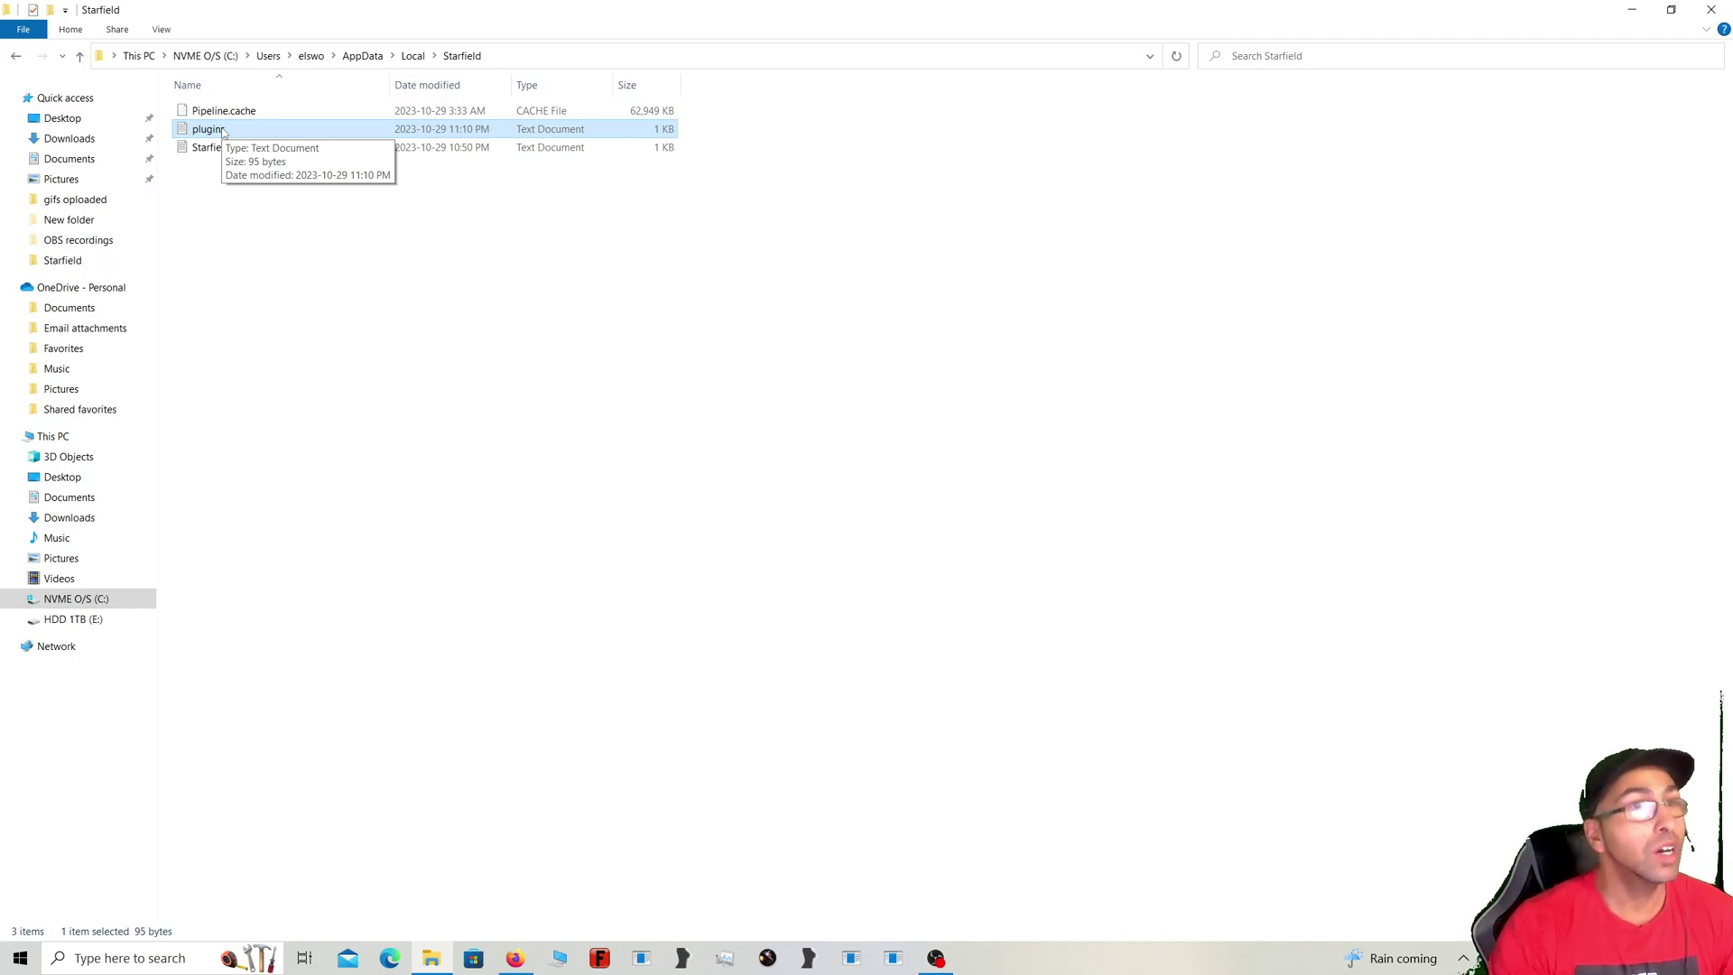
Step: Check the full file name in the plugins file's detailed properties, and close the properties window
{"action": "right_click", "coordinate": [223, 133]}
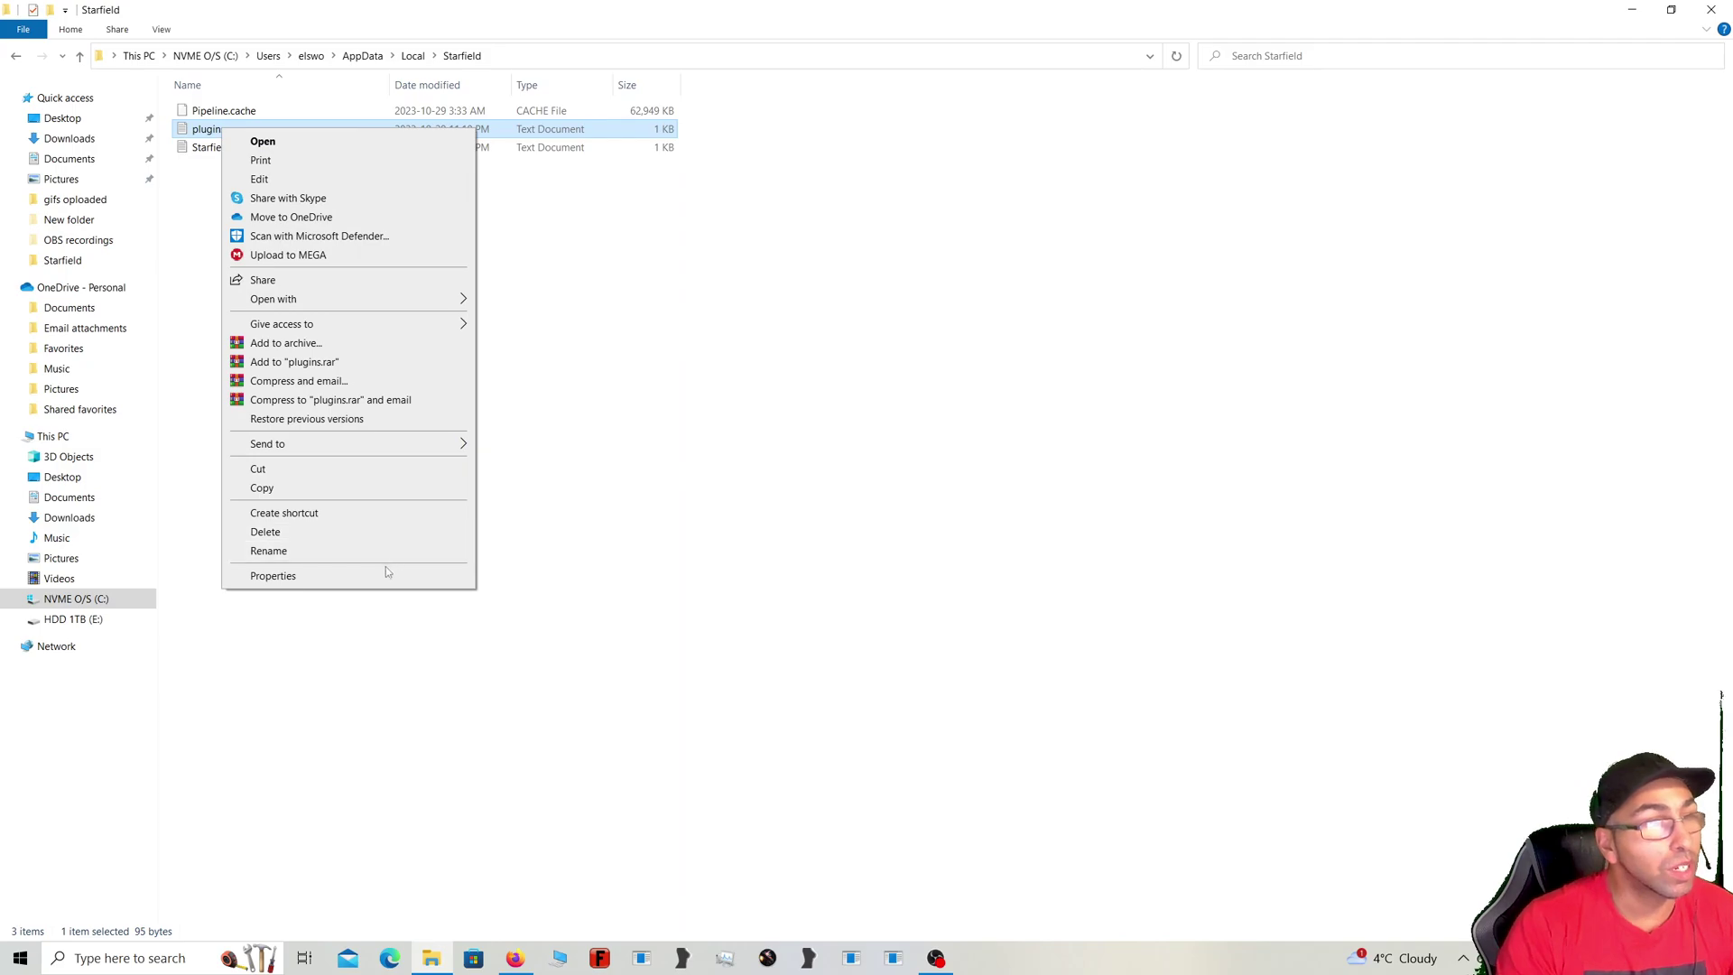
{"action": "left_click", "coordinate": [720, 349]}
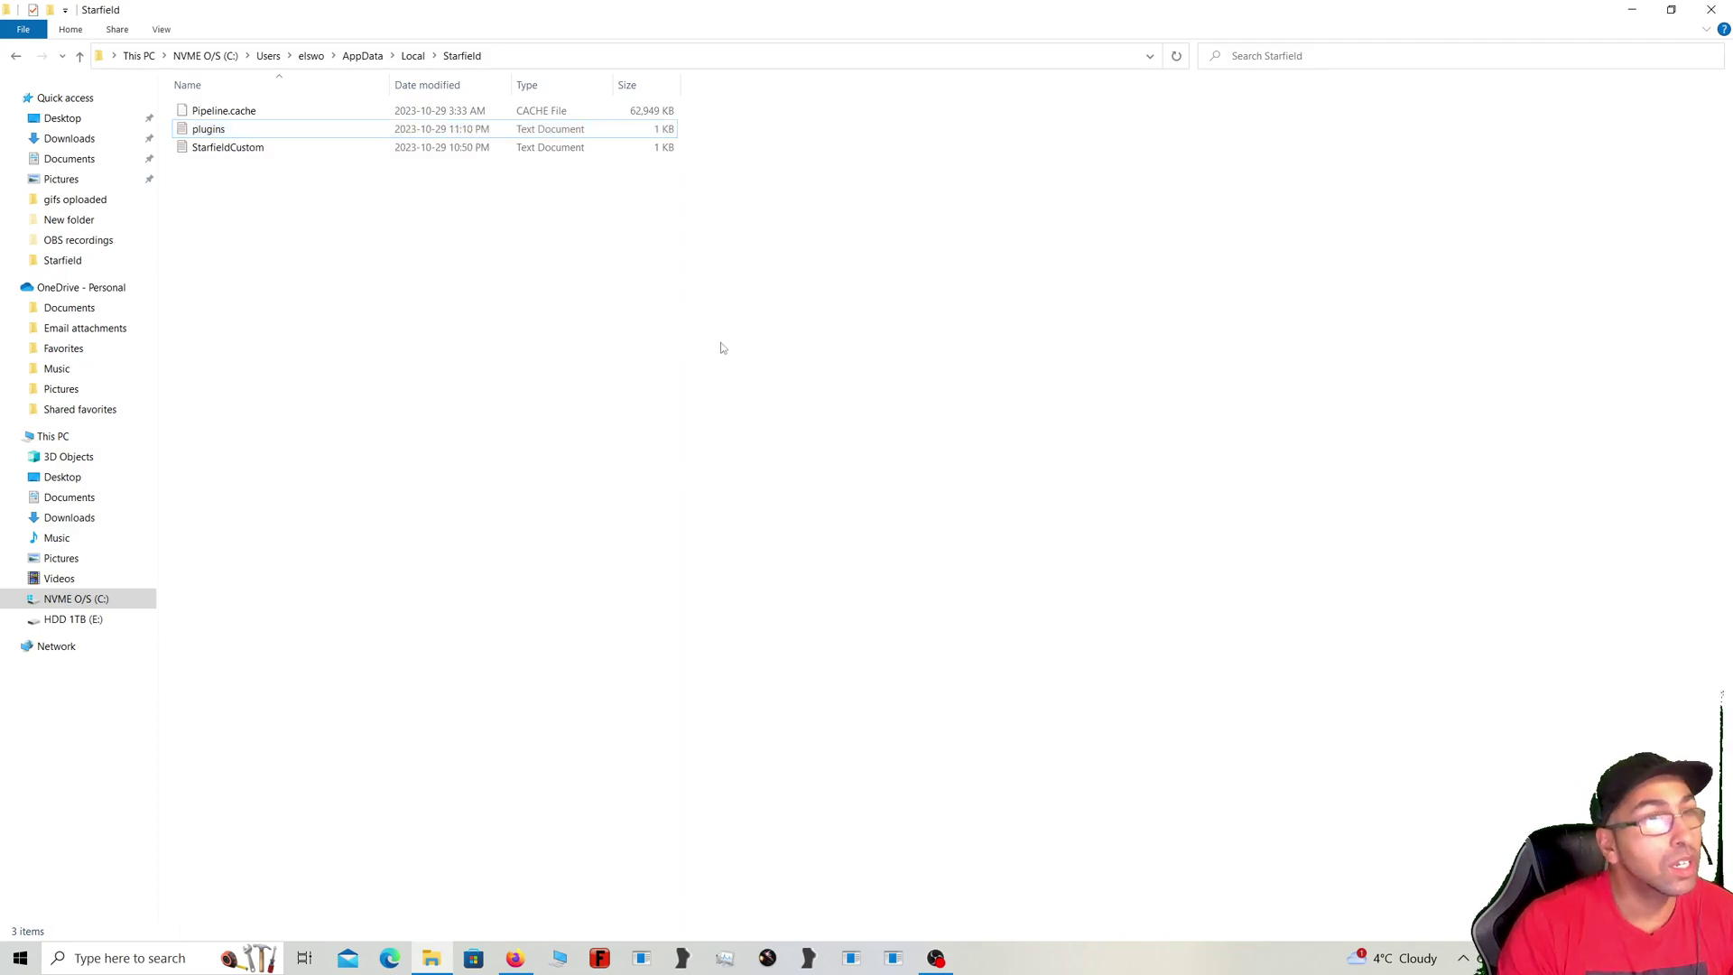
{"action": "right_click", "coordinate": [220, 128]}
{"action": "left_click", "coordinate": [315, 569]}
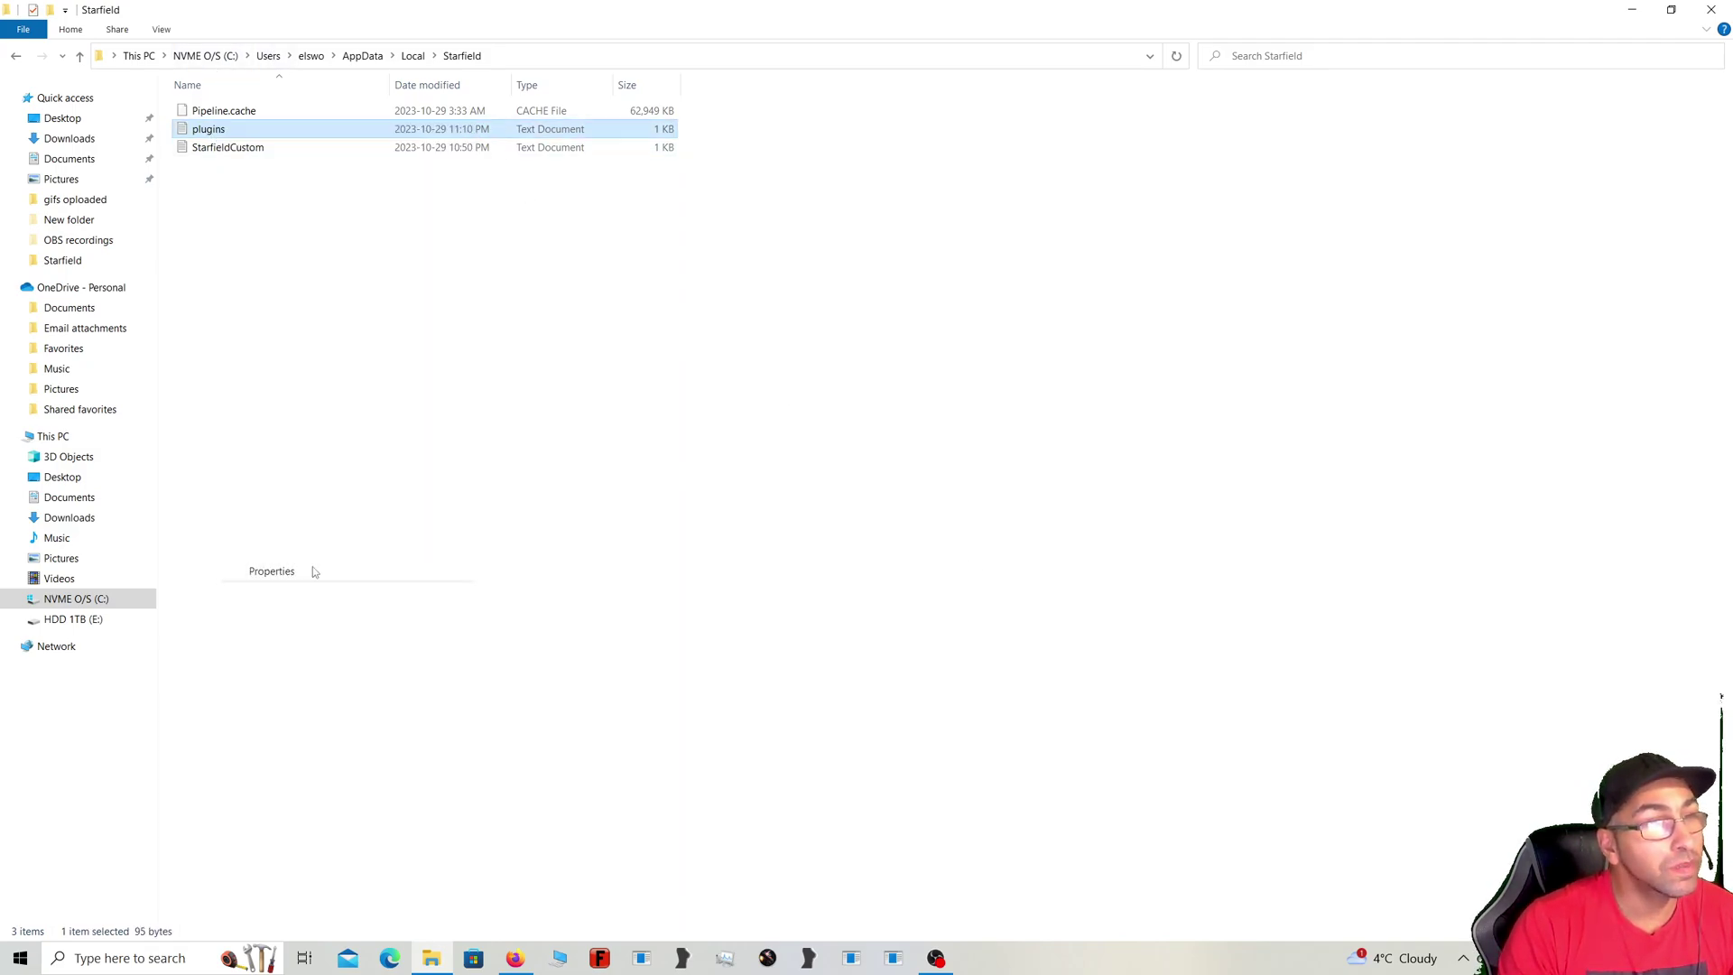
{"action": "left_click", "coordinate": [341, 165]}
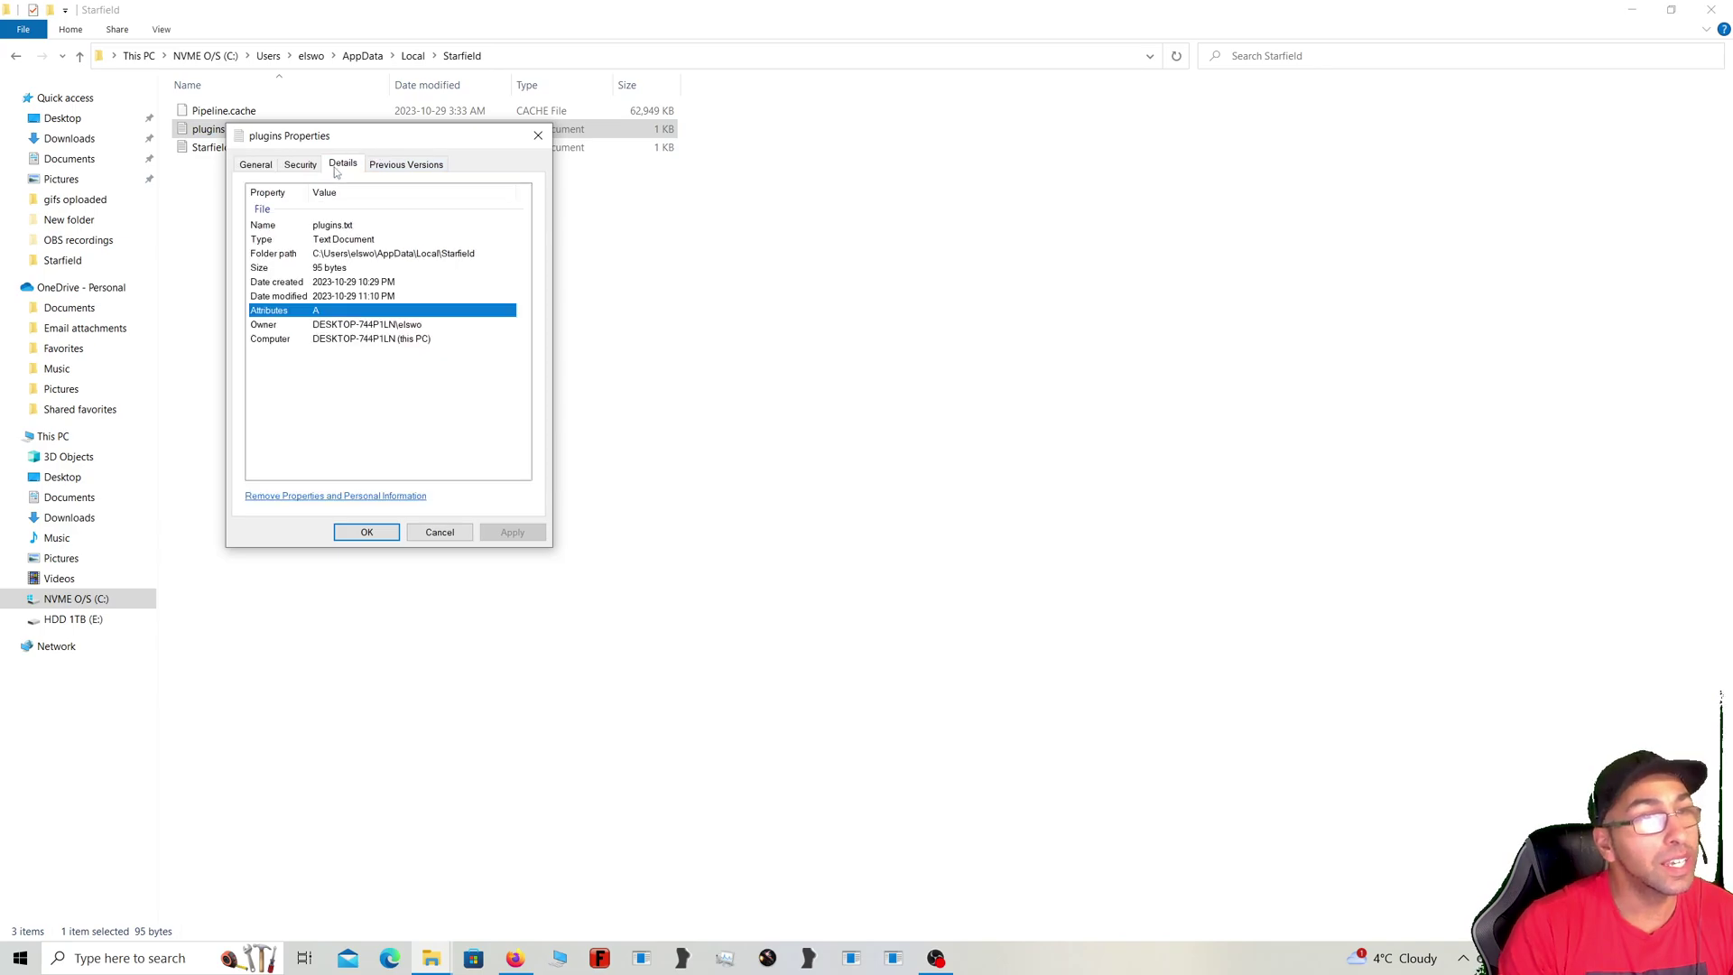
{"action": "left_click", "coordinate": [315, 228]}
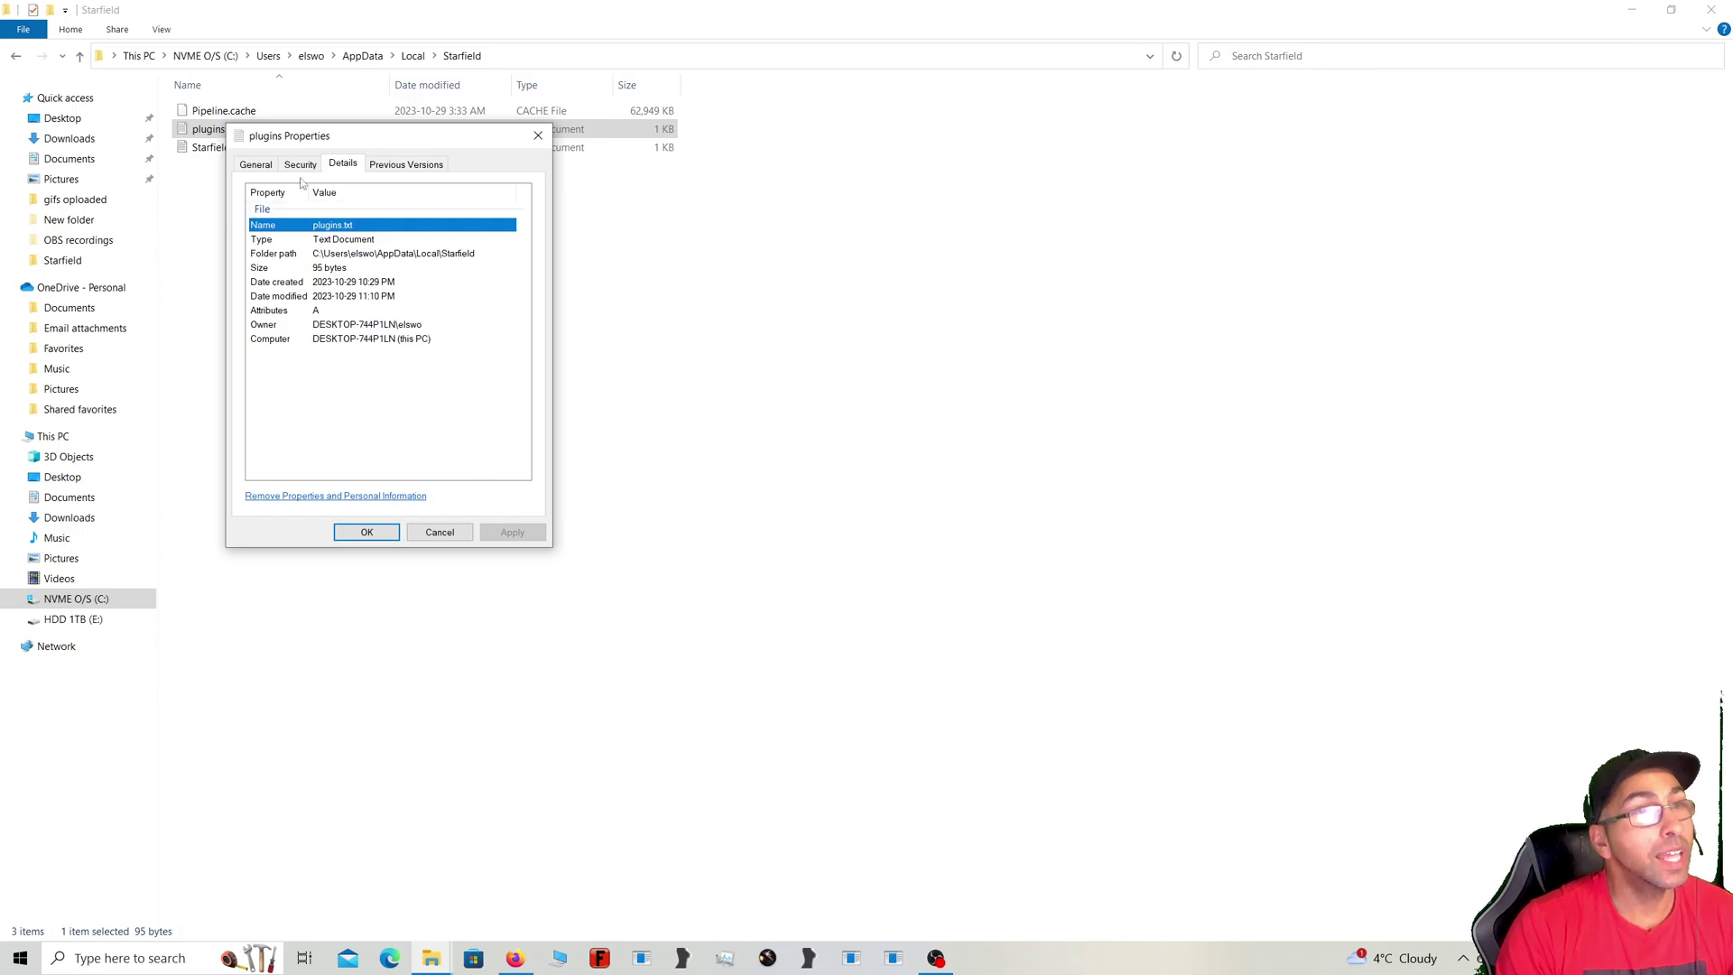
{"action": "left_click_drag", "start_coordinate": [325, 143], "coordinate": [417, 176]}
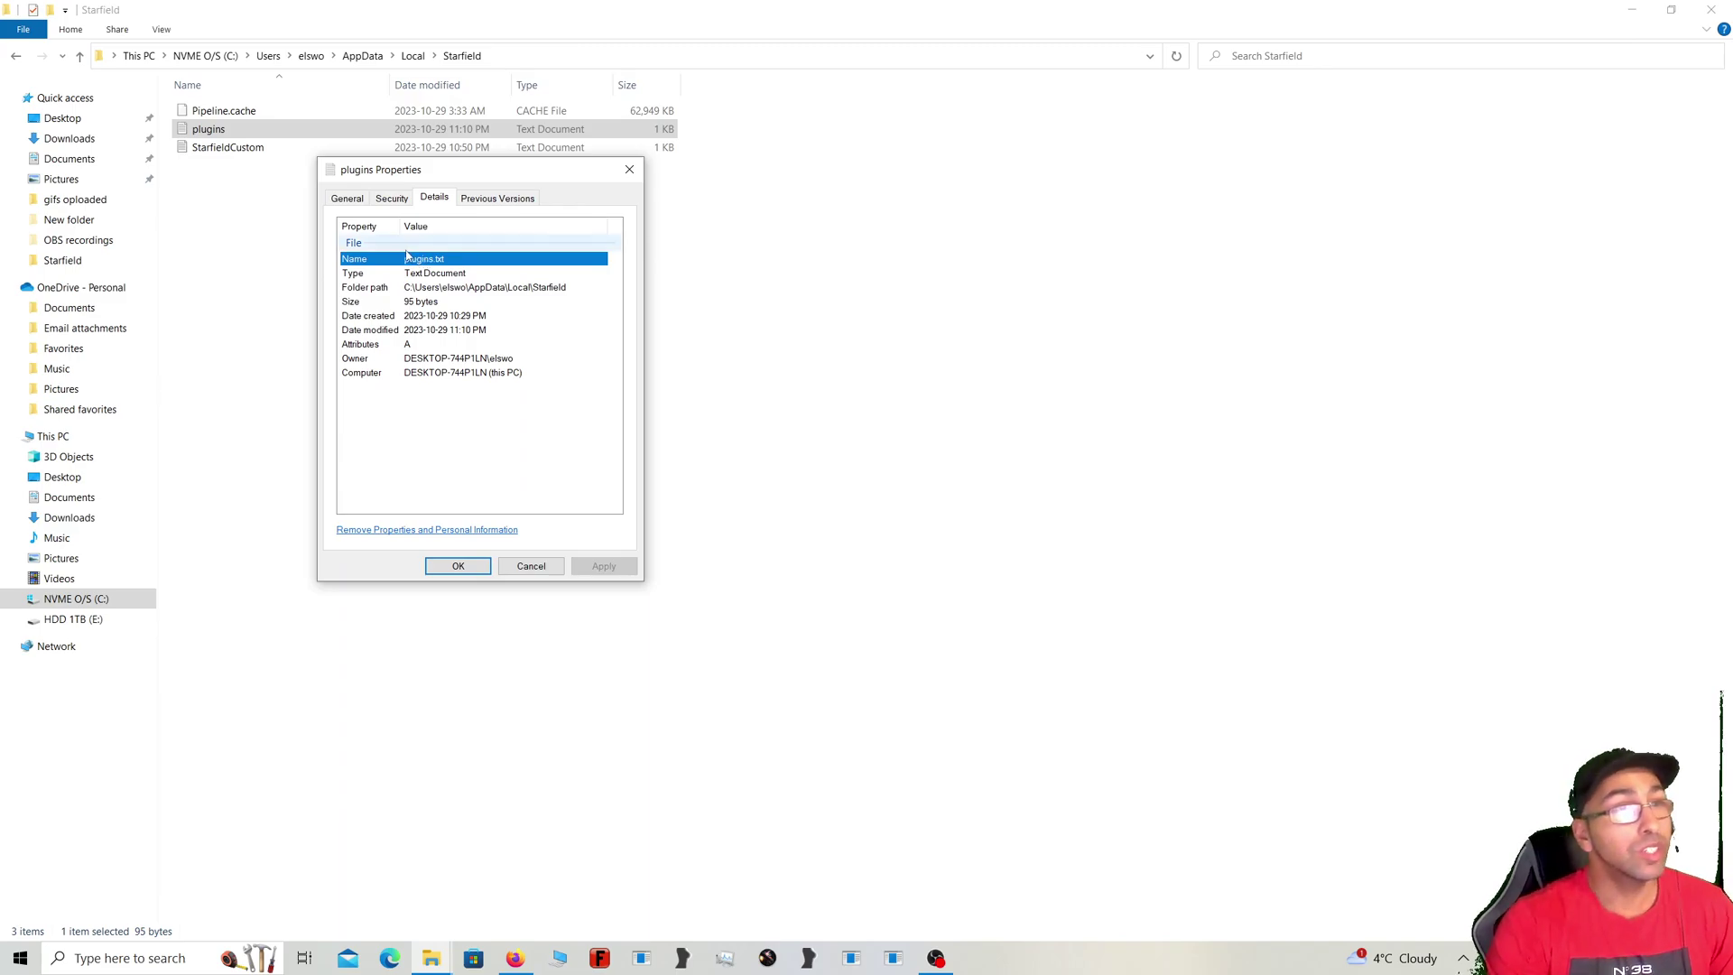
{"action": "left_click", "coordinate": [630, 171]}
Step: Open the plugins file's name for editing, leave it as is, and view the file's detailed properties again
{"action": "key", "text": "F2"}
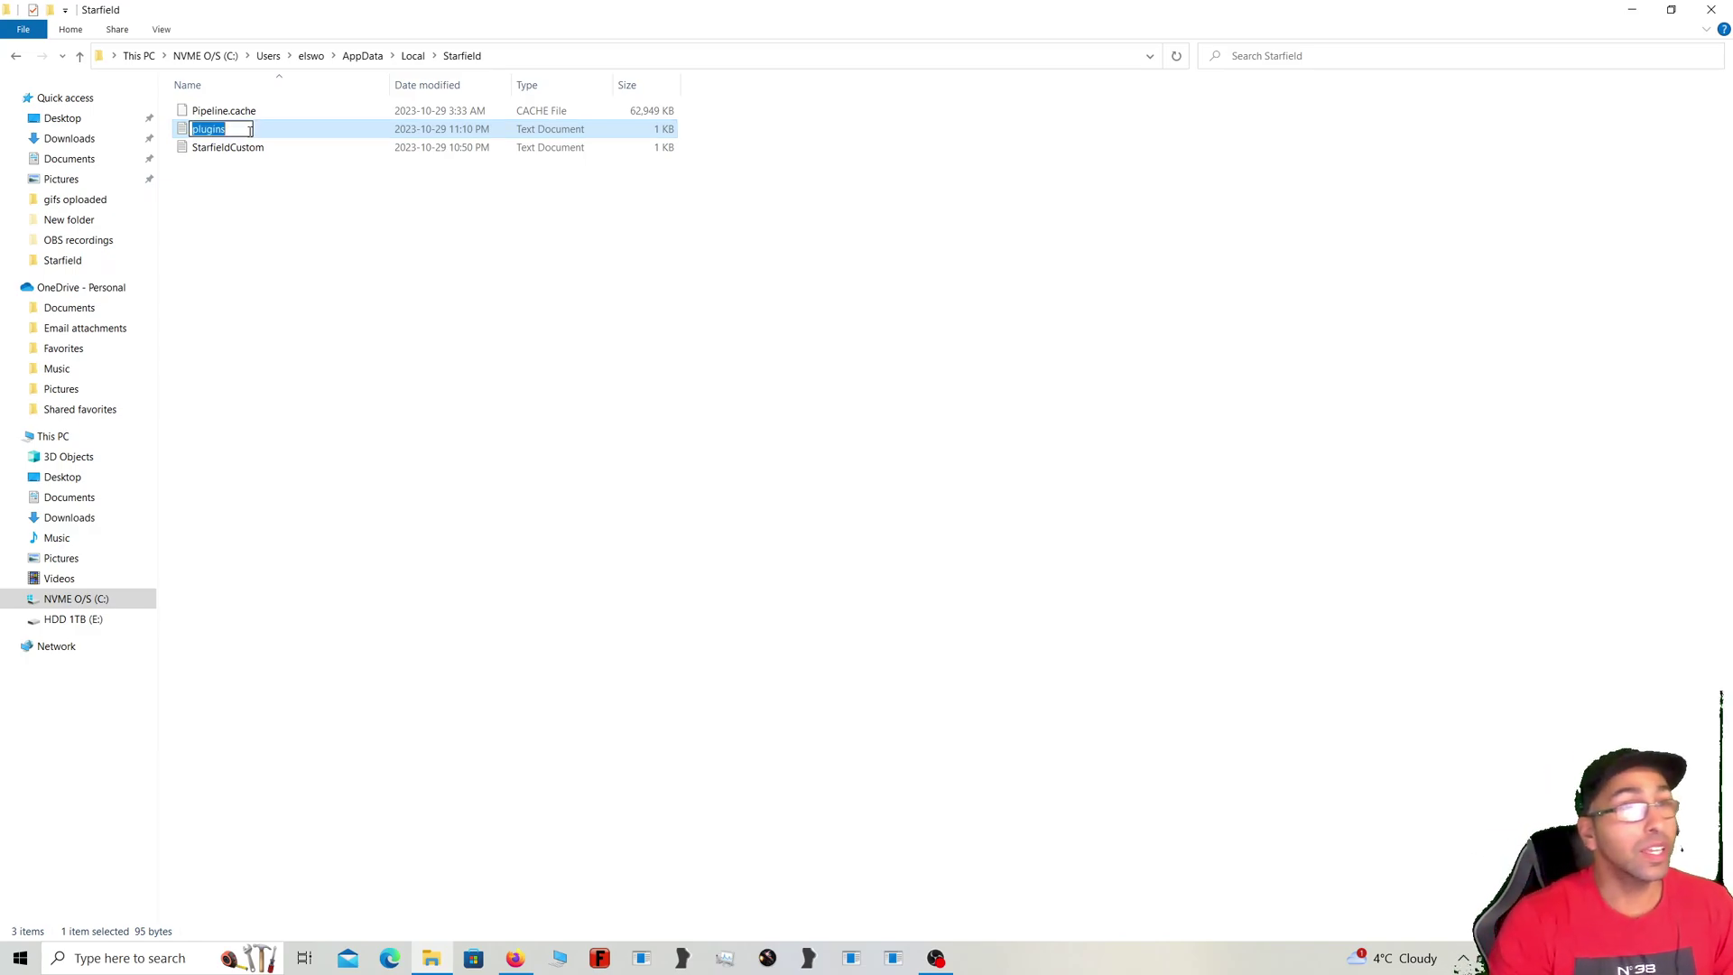
{"action": "left_click", "coordinate": [253, 261]}
{"action": "right_click", "coordinate": [206, 131]}
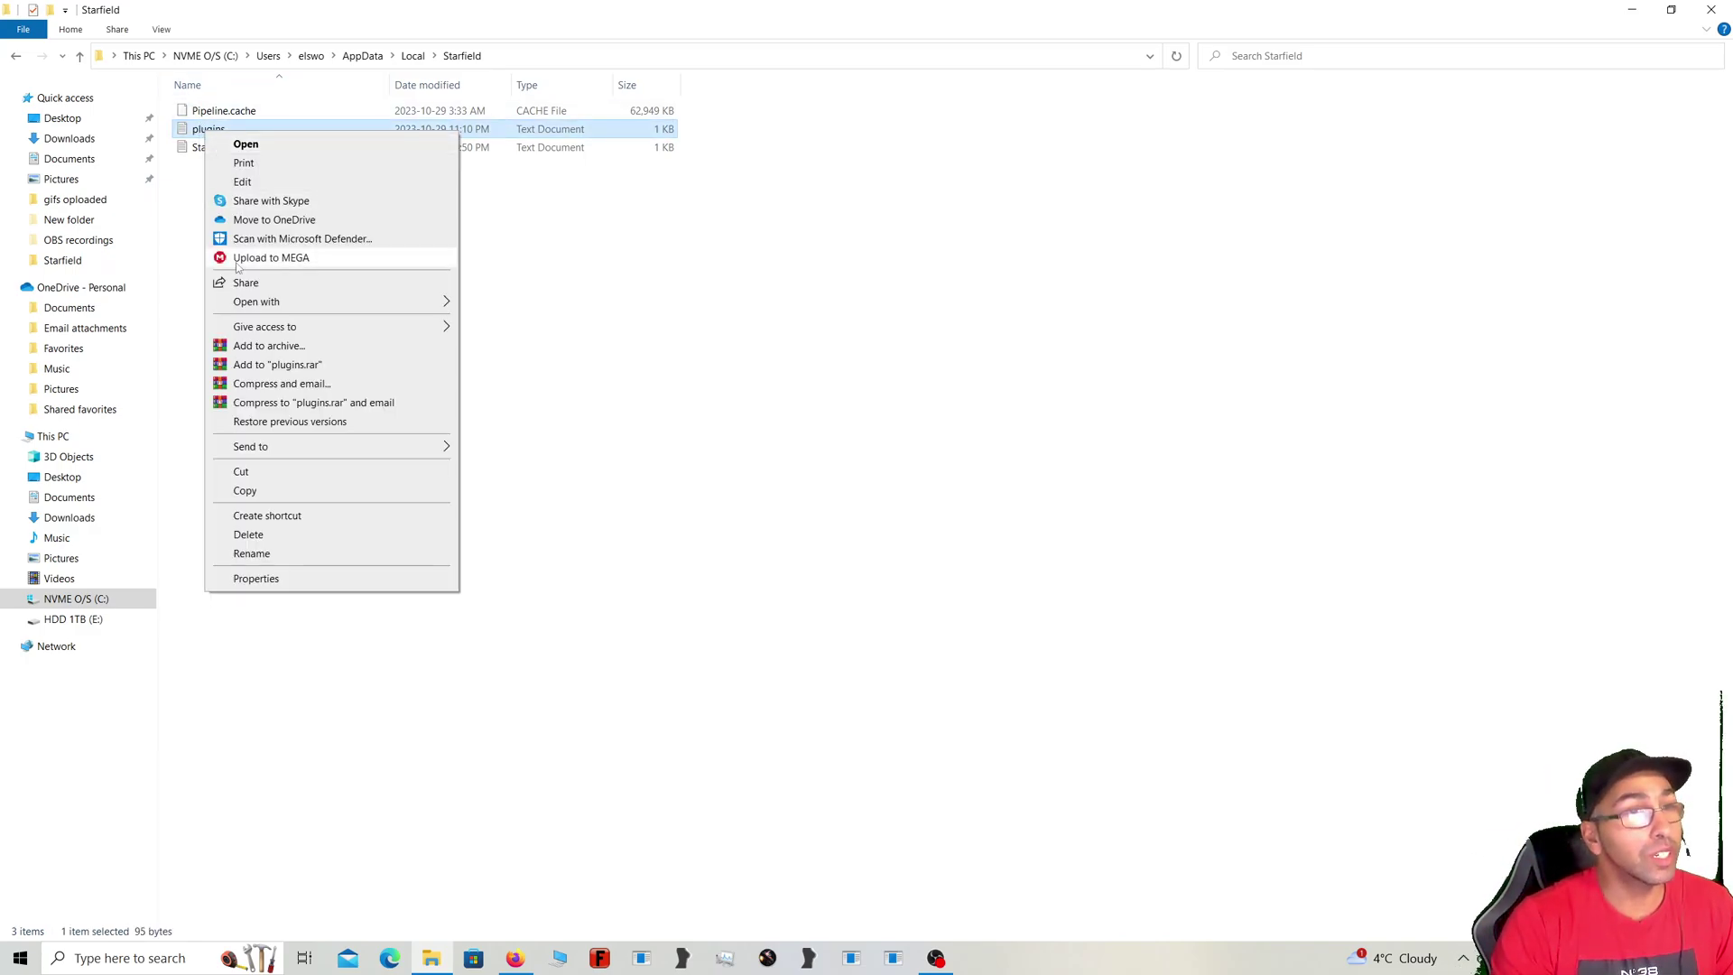
{"action": "left_click", "coordinate": [254, 578]}
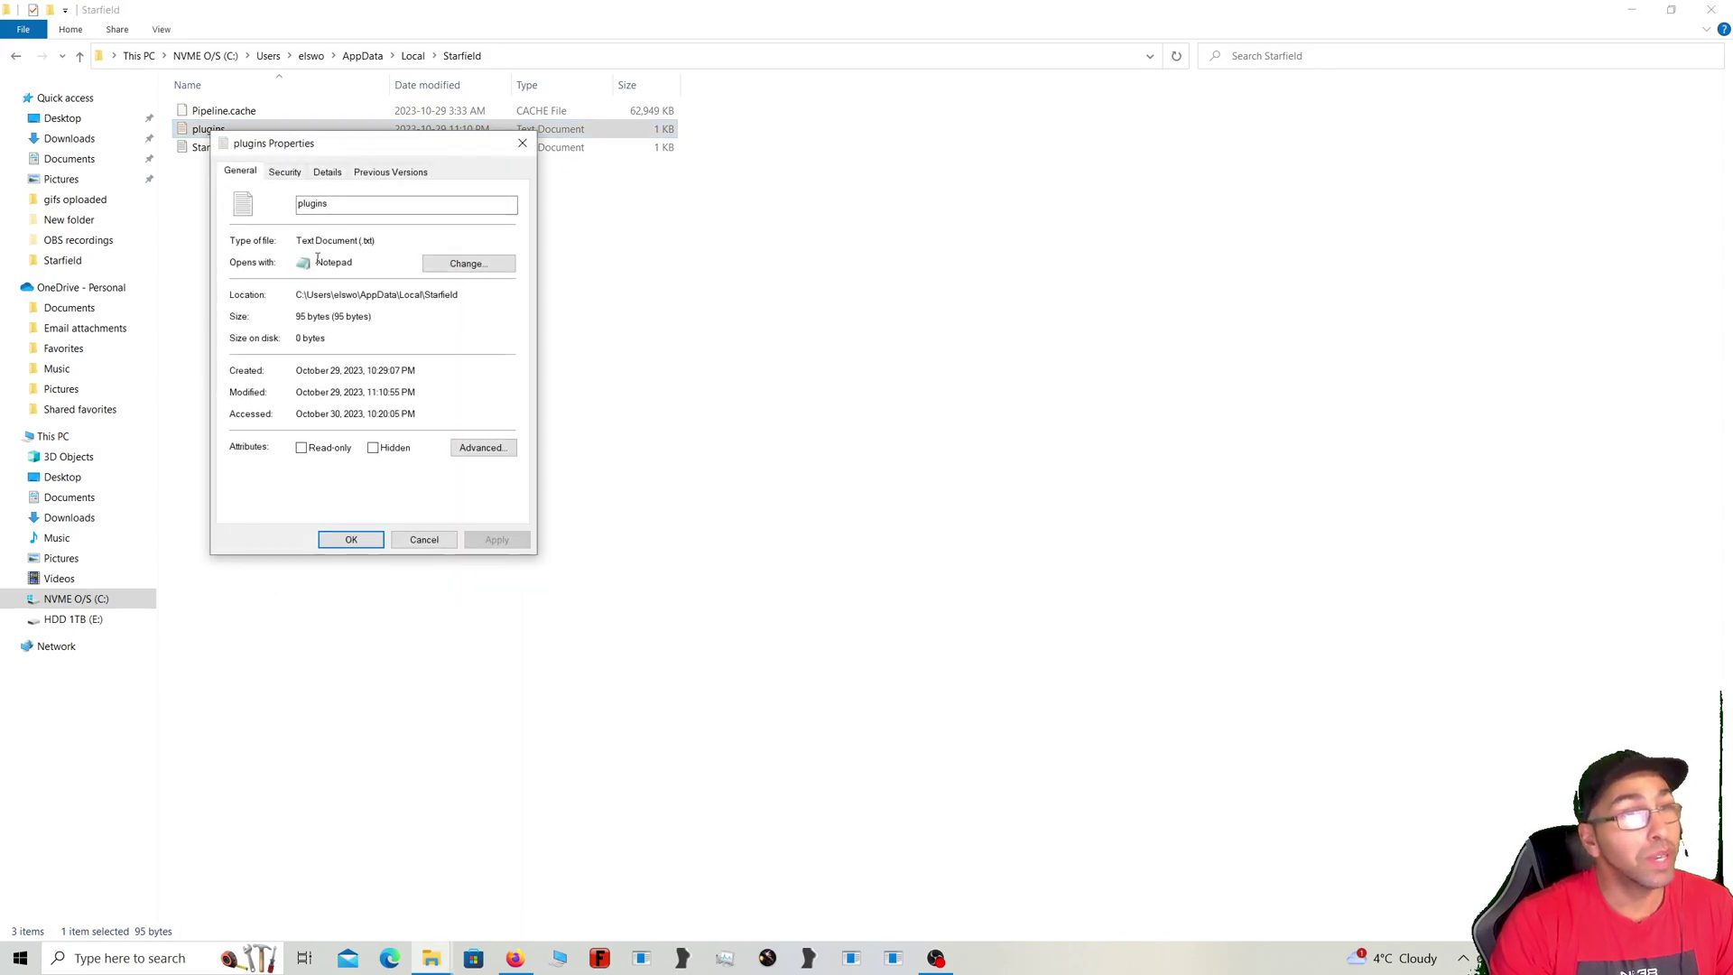
{"action": "left_click", "coordinate": [343, 178]}
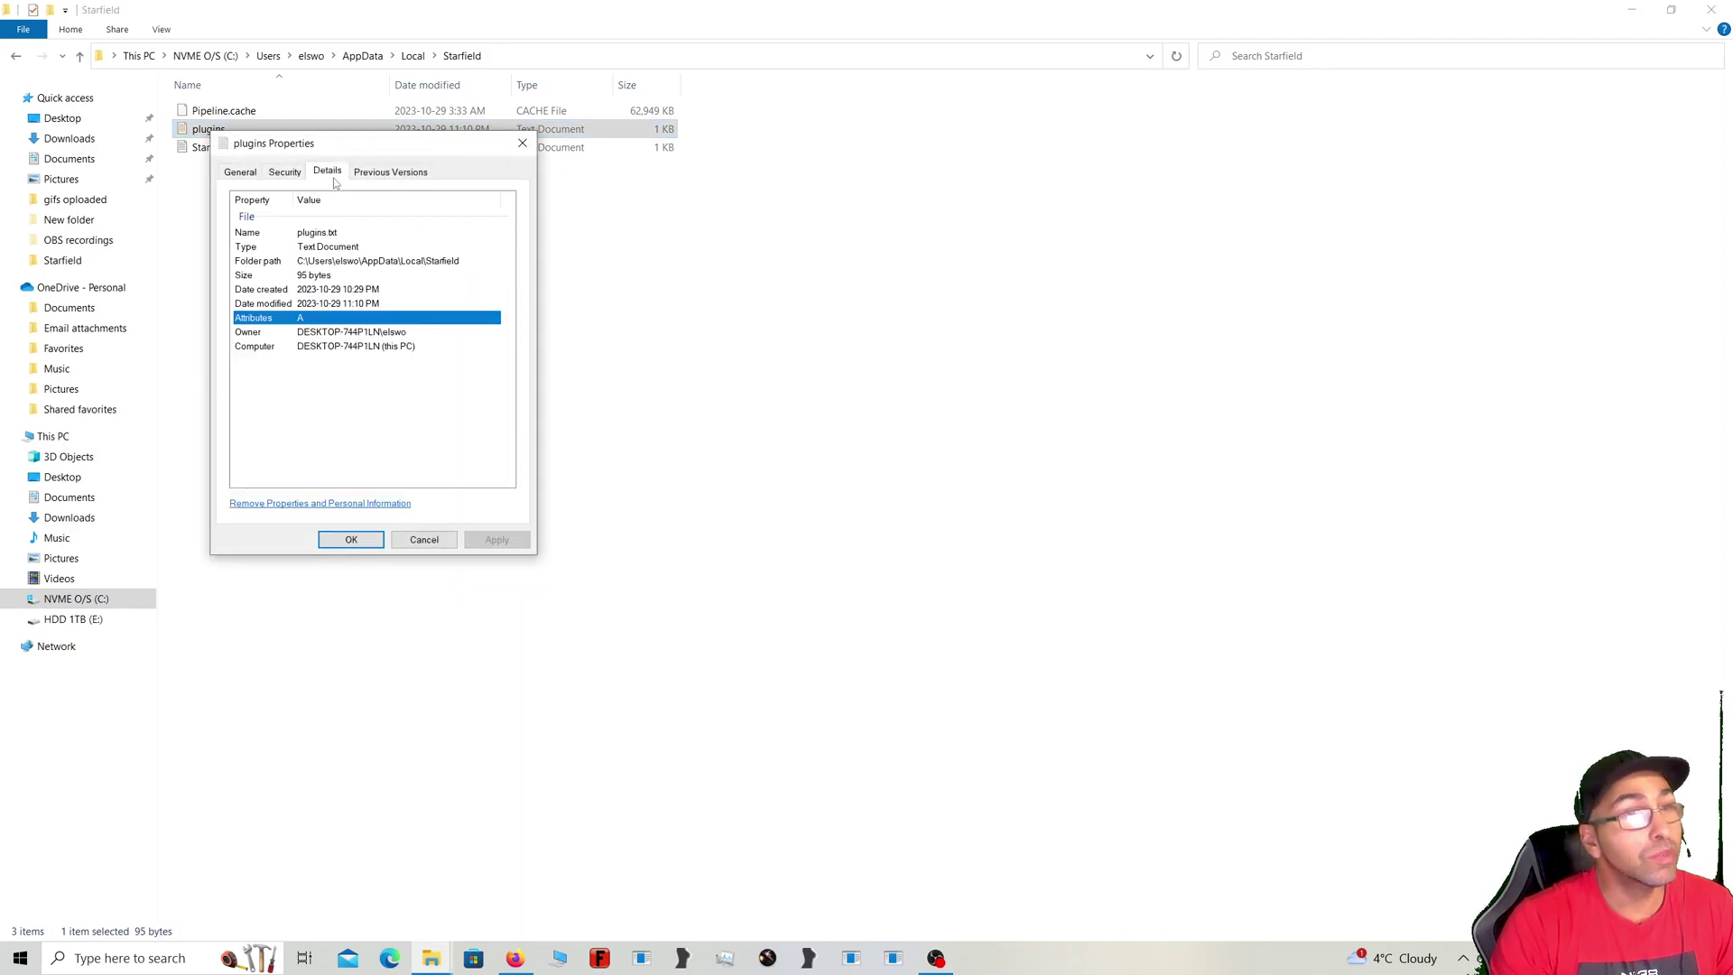
Step: Highlight the plugins file's full name in its detailed properties, and close the properties window
{"action": "left_click", "coordinate": [318, 237]}
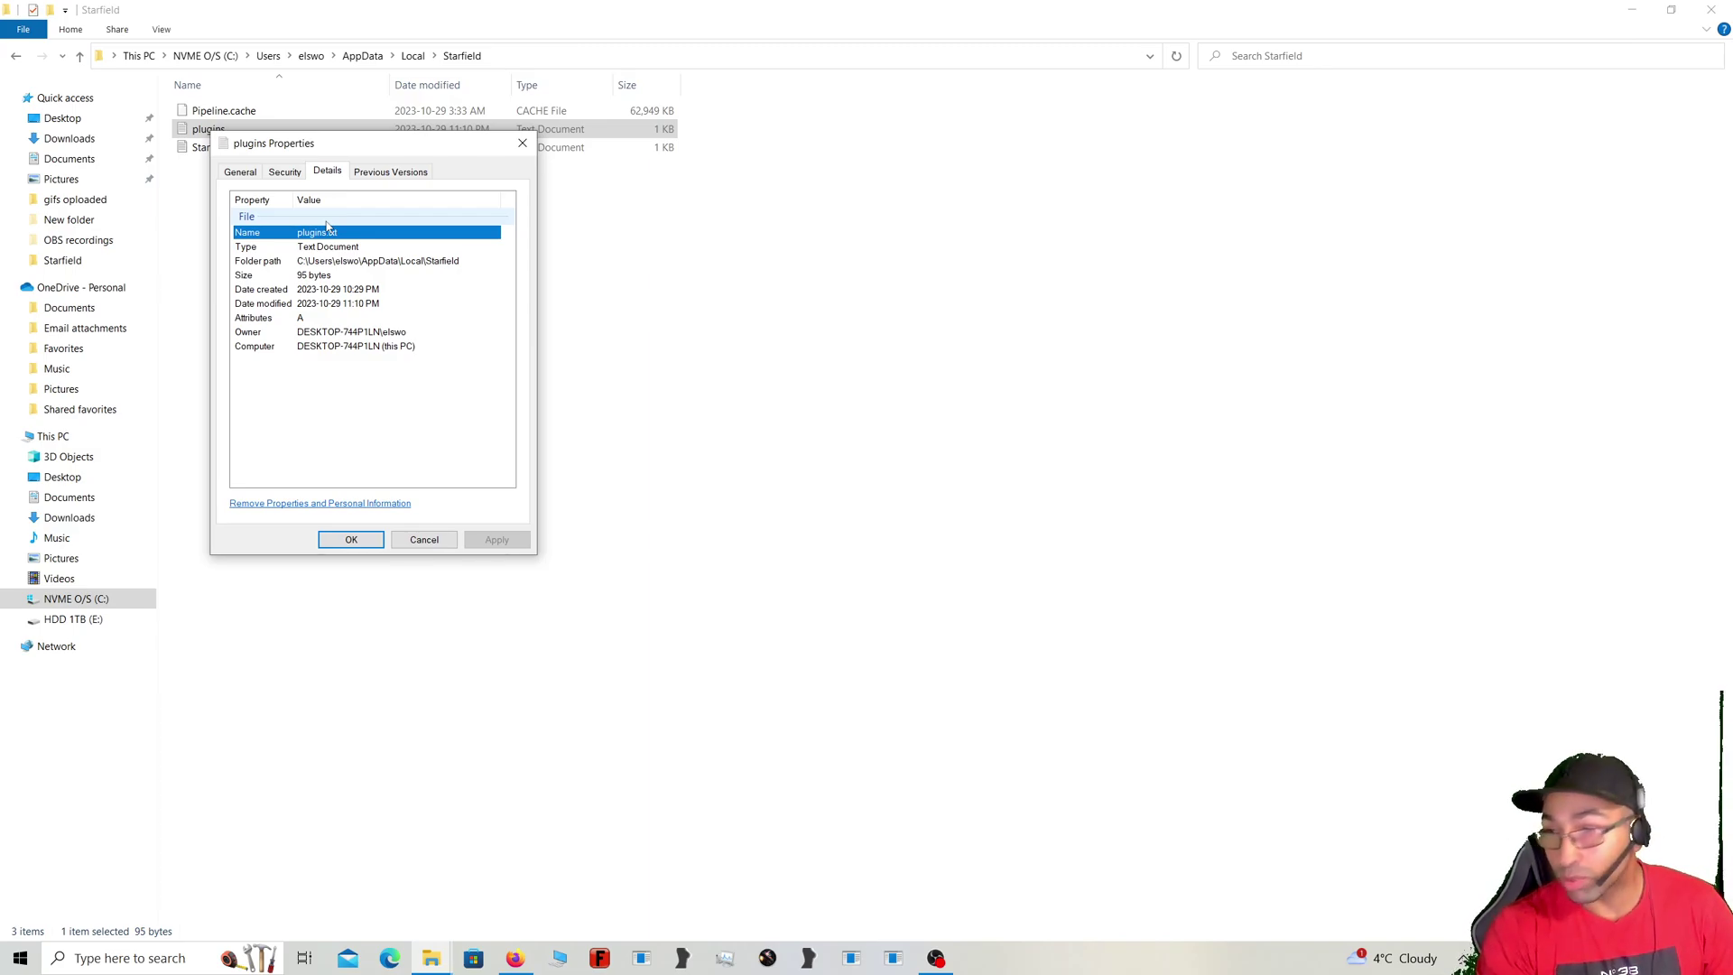
{"action": "left_click", "coordinate": [522, 143]}
{"action": "left_click", "coordinate": [278, 181]}
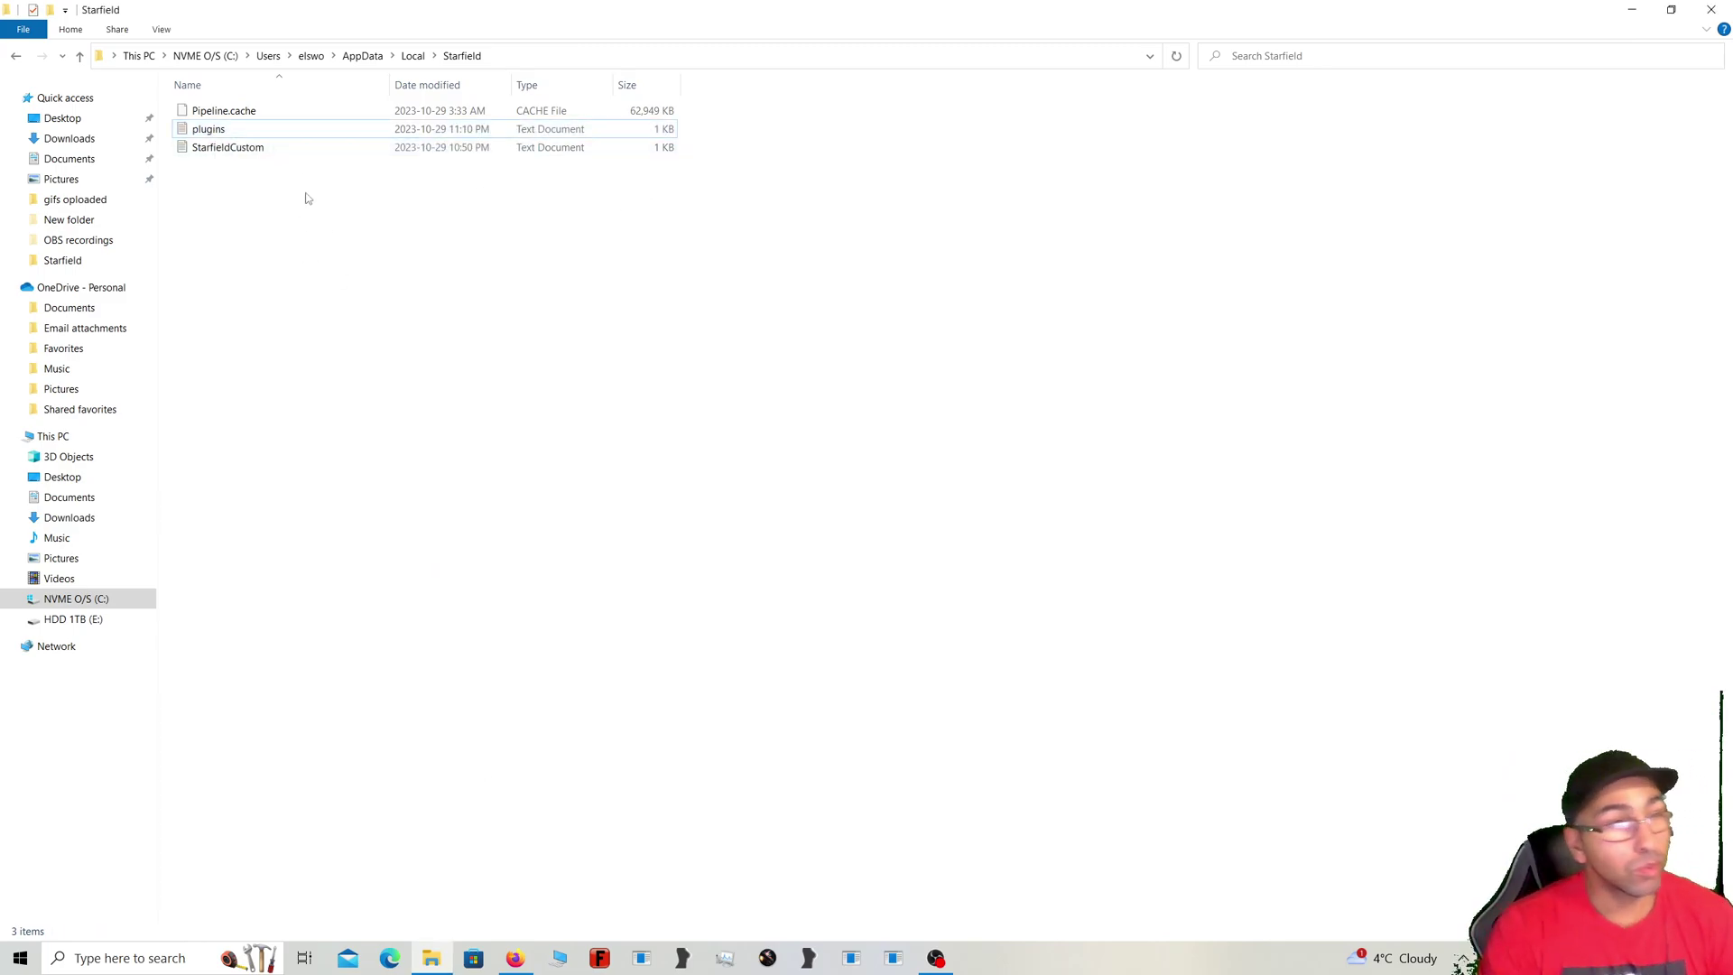
Step: Open the plugins text file in Notepad, reposition its window, and highlight the *MJOLNIR.esm line
{"action": "double_click", "coordinate": [217, 135]}
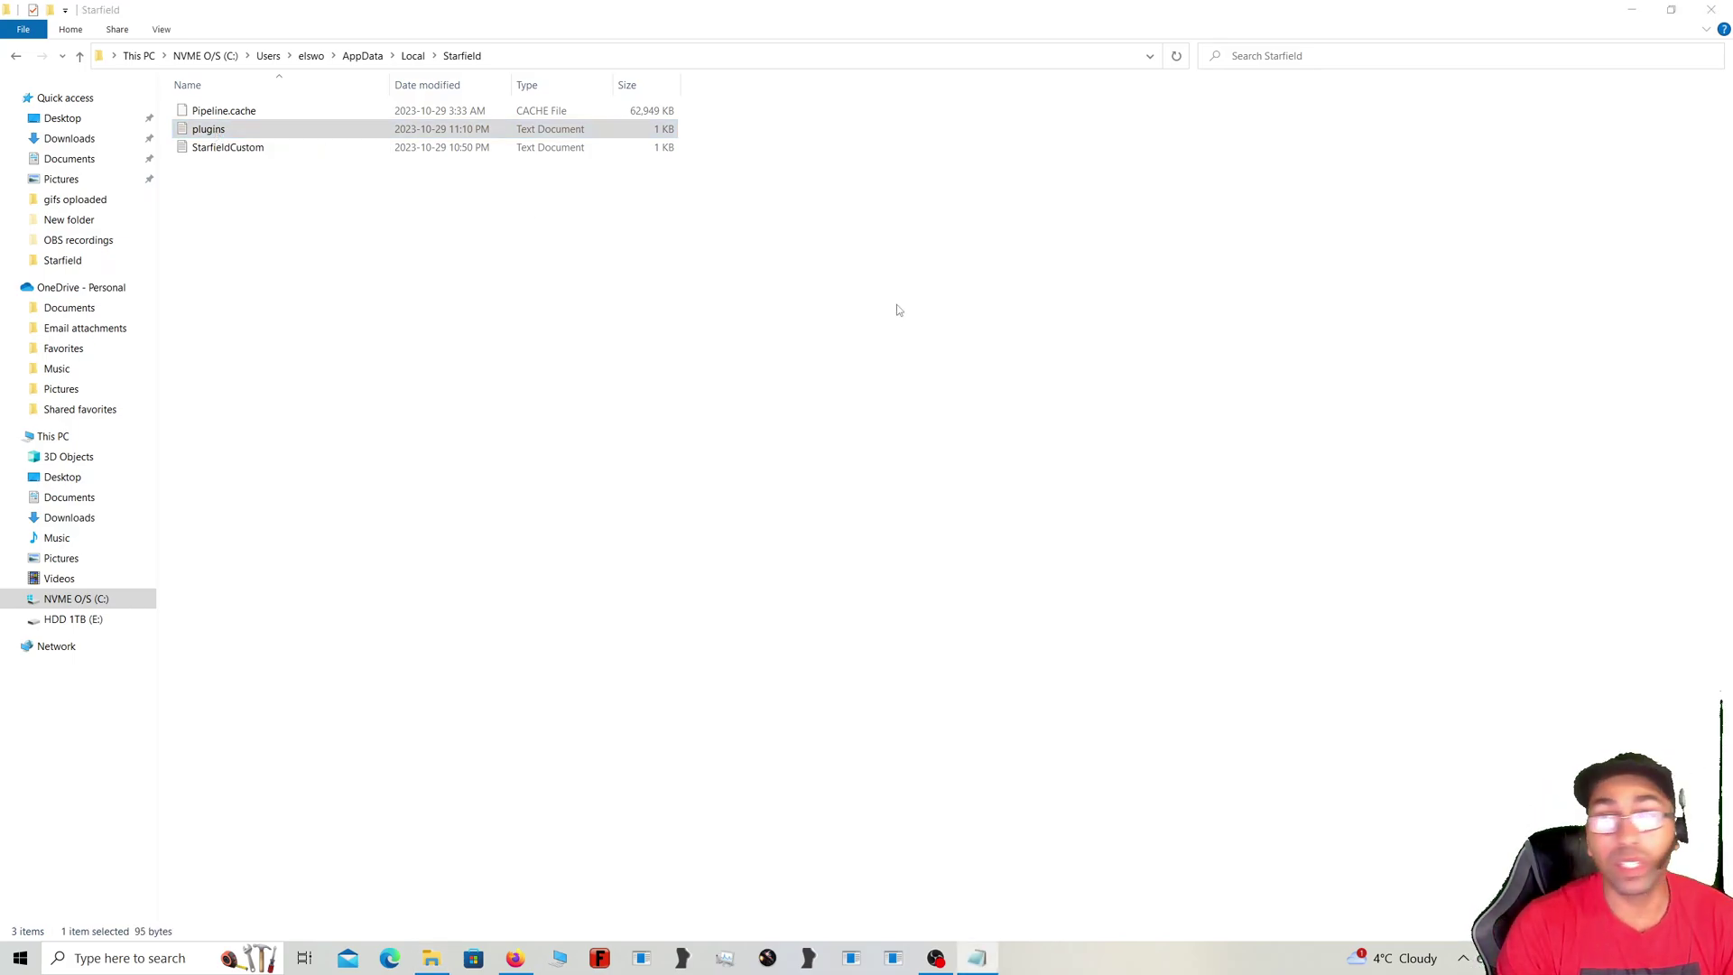
{"action": "left_click_drag", "start_coordinate": [1309, 222], "coordinate": [575, 86]}
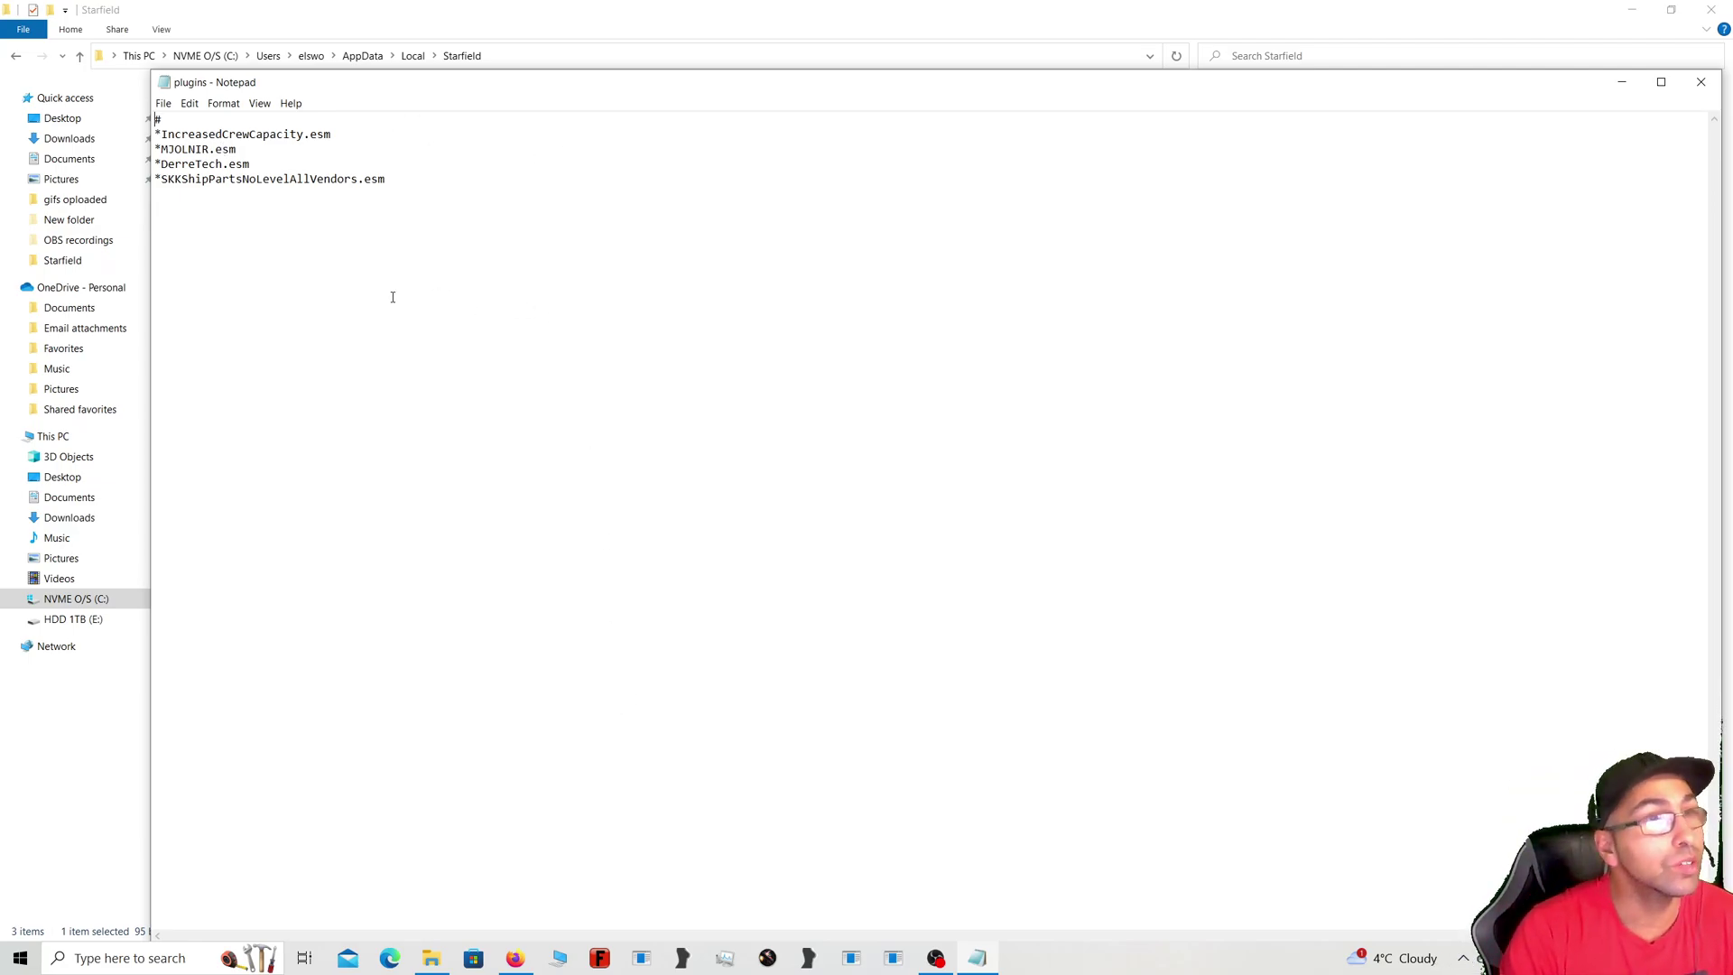
{"action": "left_click_drag", "start_coordinate": [166, 148], "coordinate": [218, 145]}
{"action": "triple_click", "coordinate": [217, 148]}
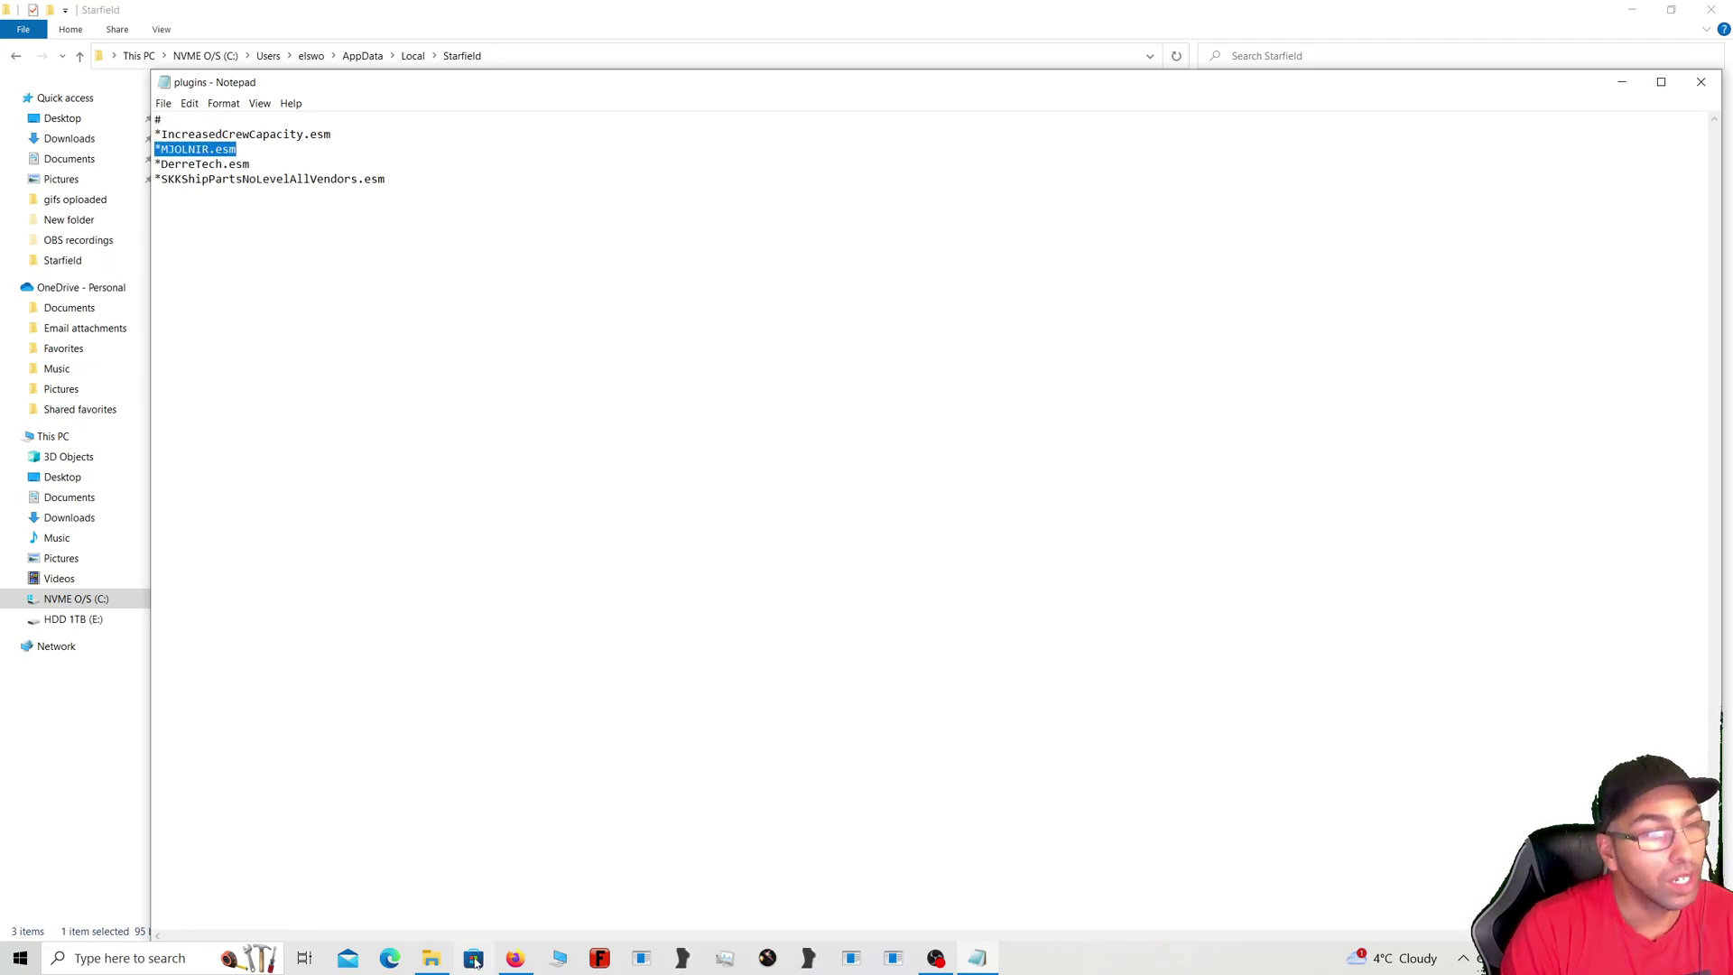
Step: Switch to Firefox, search Nexus Mods for "mj", and open the MJOLNIR Mark V mod page
{"action": "left_click", "coordinate": [514, 956]}
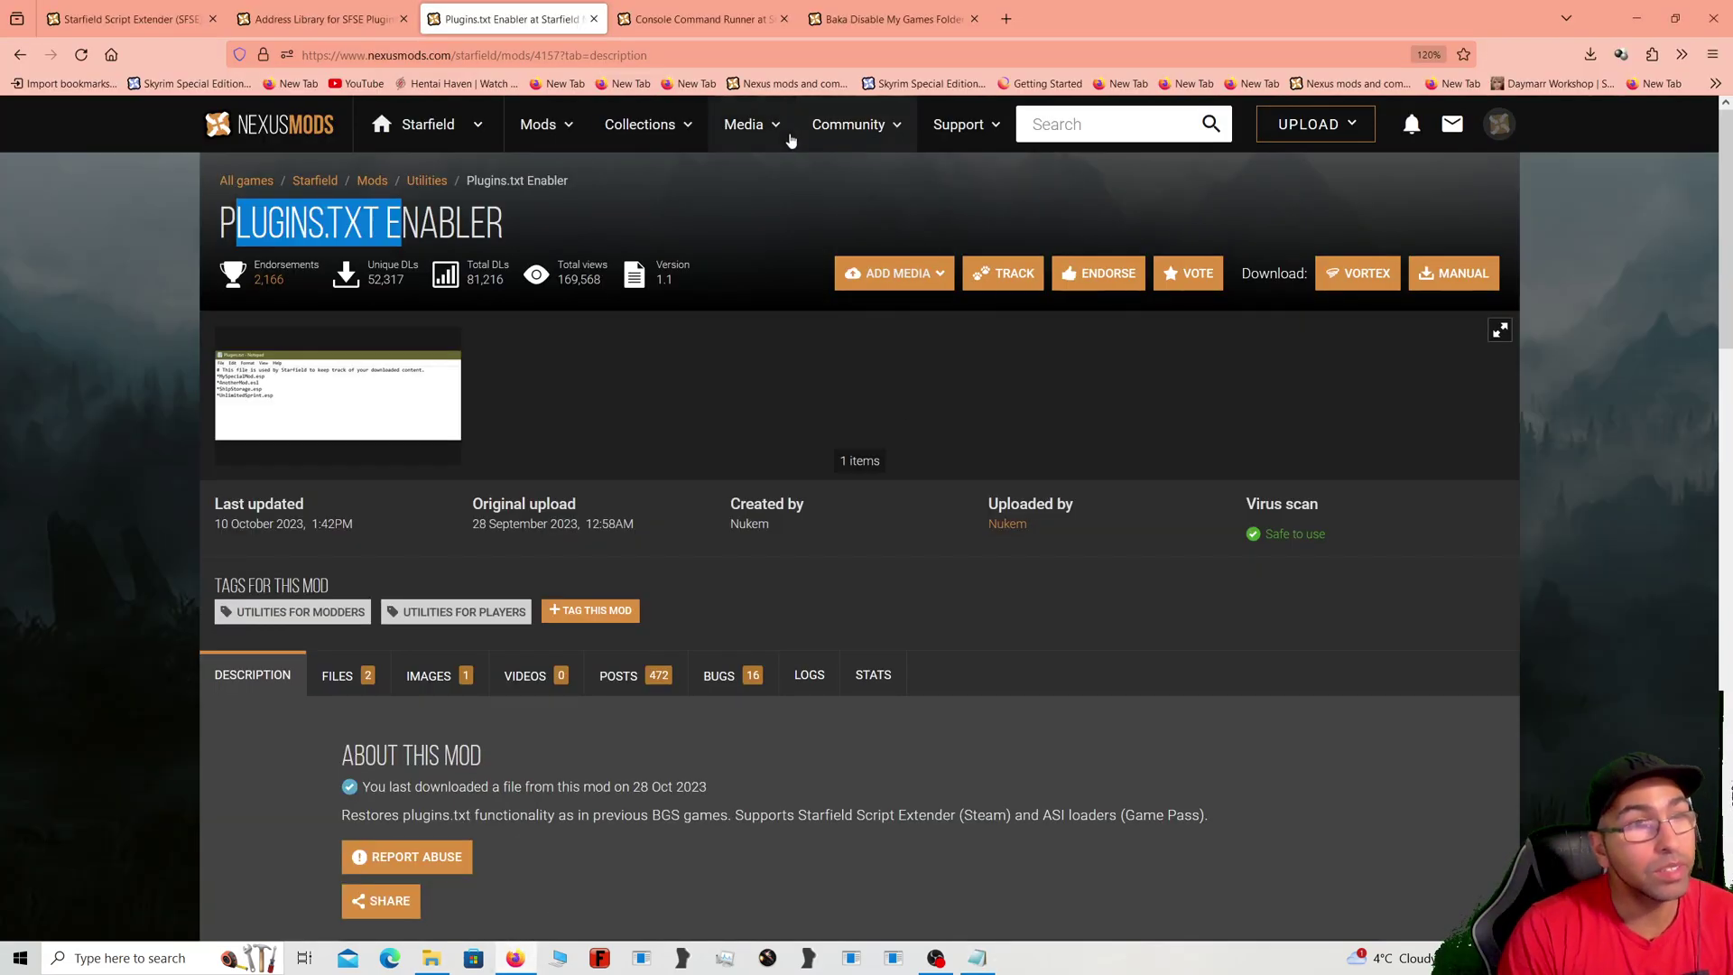
{"action": "left_click", "coordinate": [1039, 135]}
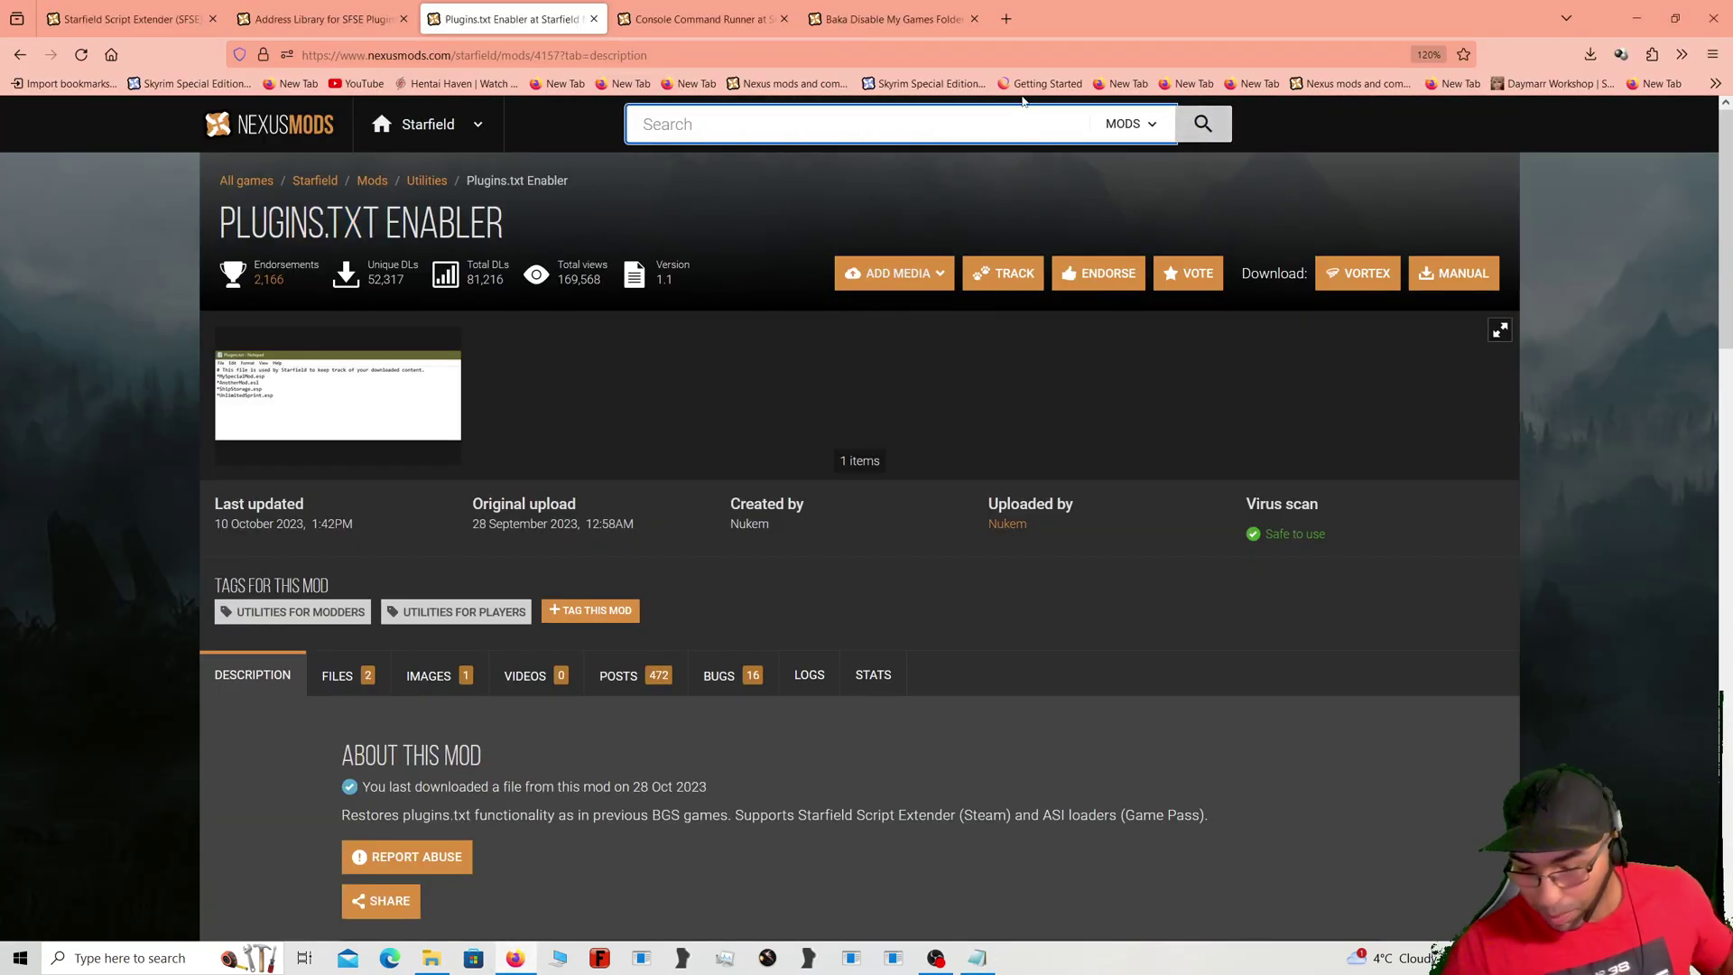
{"action": "type", "text": "mj"}
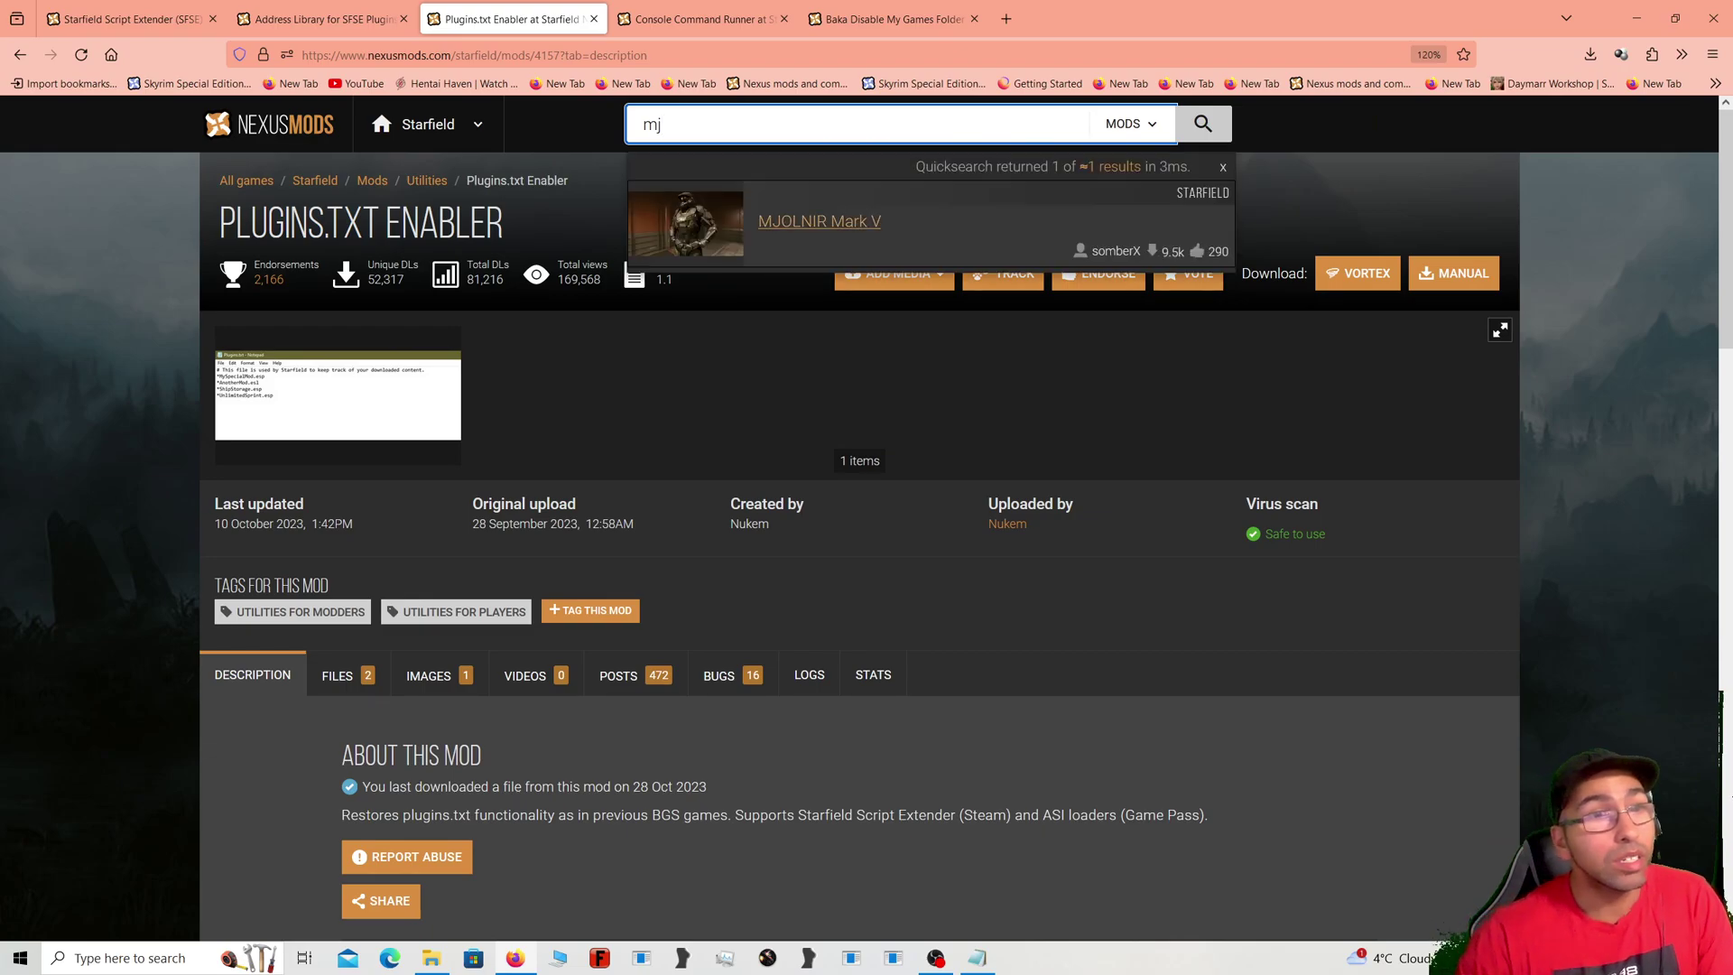
{"action": "left_click", "coordinate": [819, 224]}
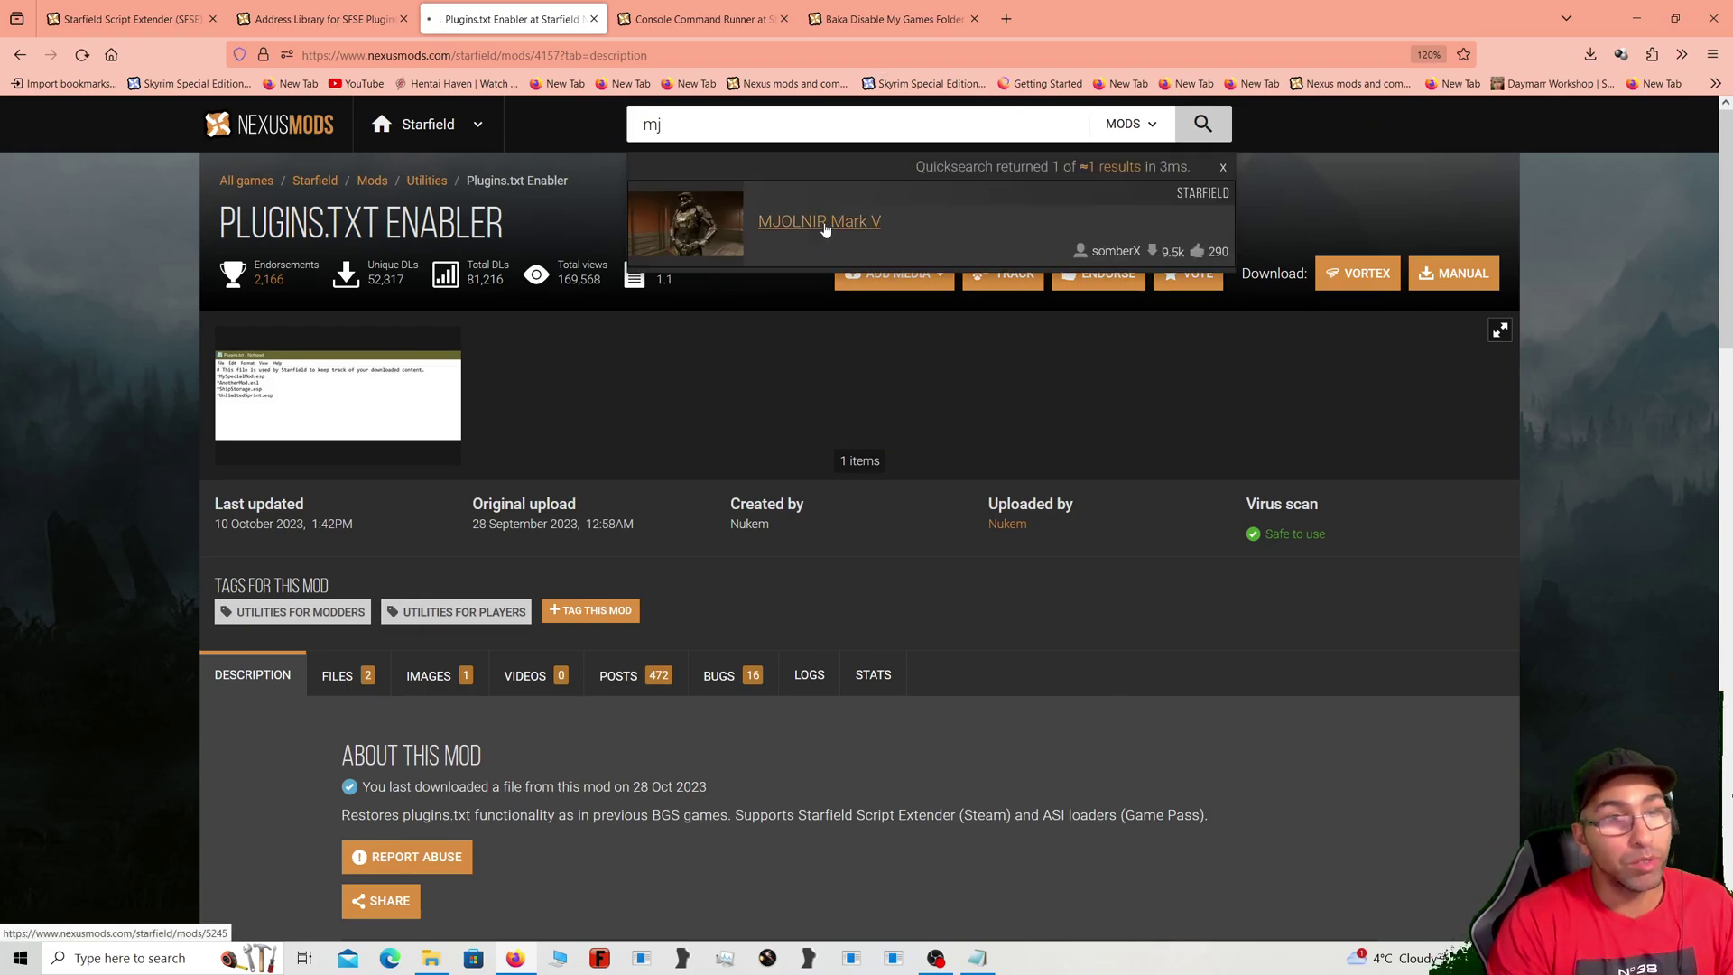
Step: Find the installation instructions on the MJOLNIR Mark V page and highlight the *MJOLNIR.esm line
{"action": "scroll", "coordinate": [632, 406], "scroll_direction": "down", "scroll_amount": 2}
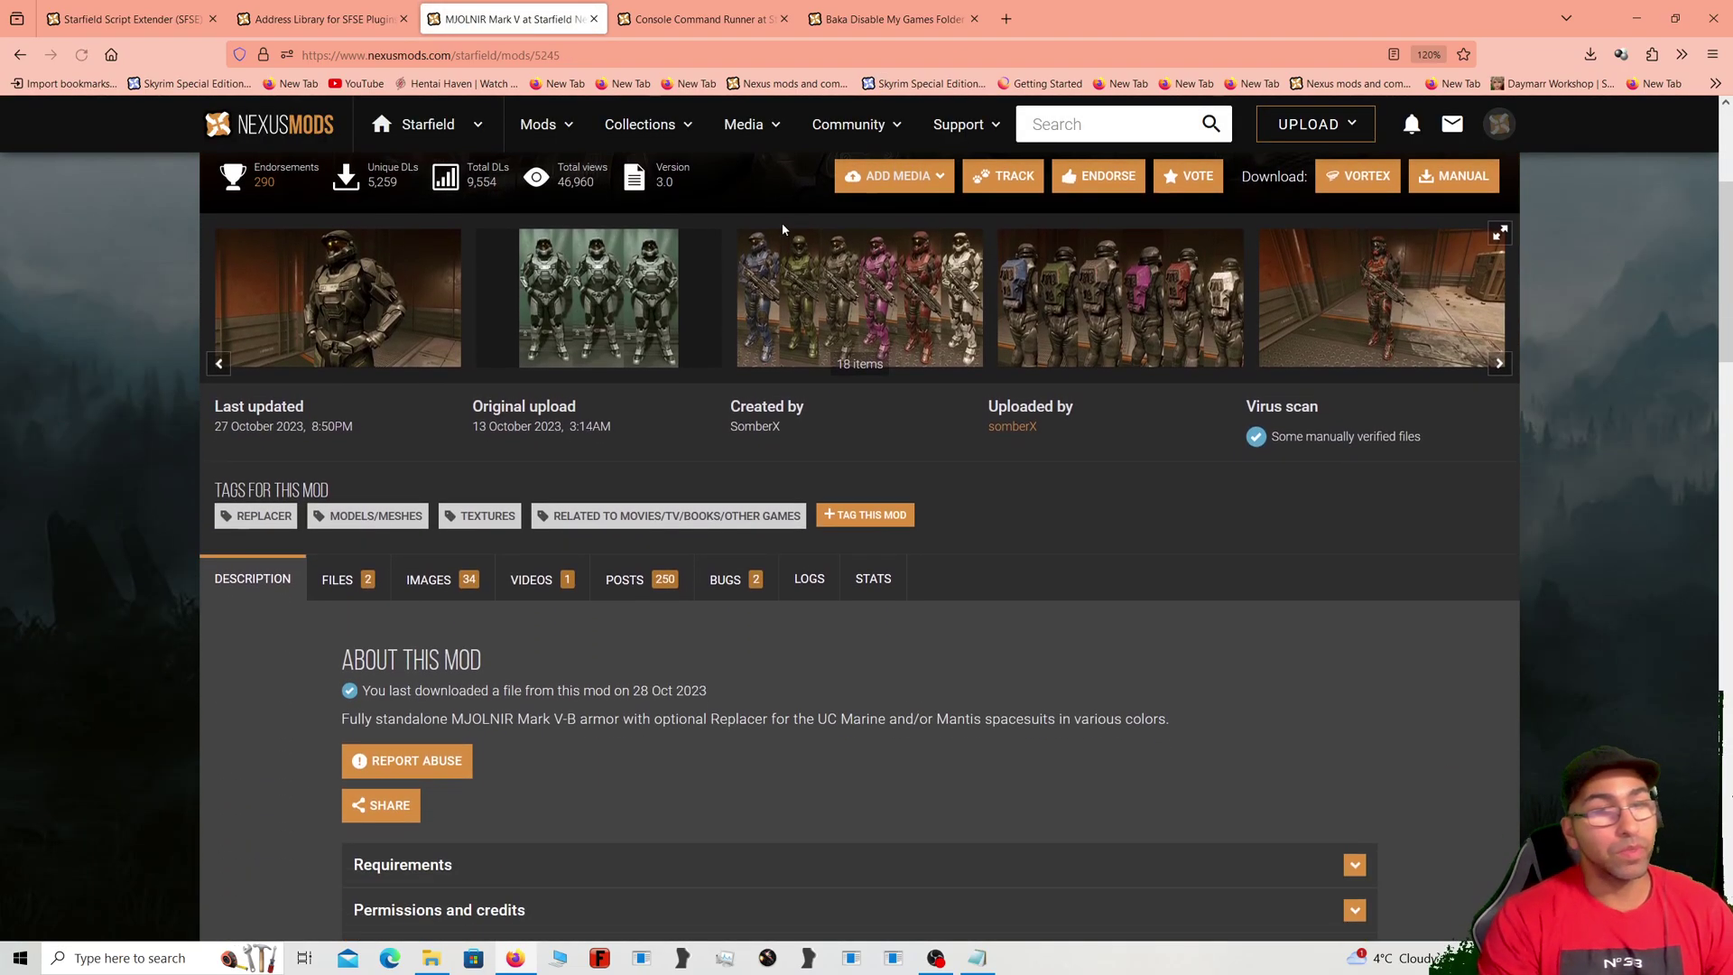
{"action": "scroll", "coordinate": [484, 512], "scroll_direction": "up", "scroll_amount": 1}
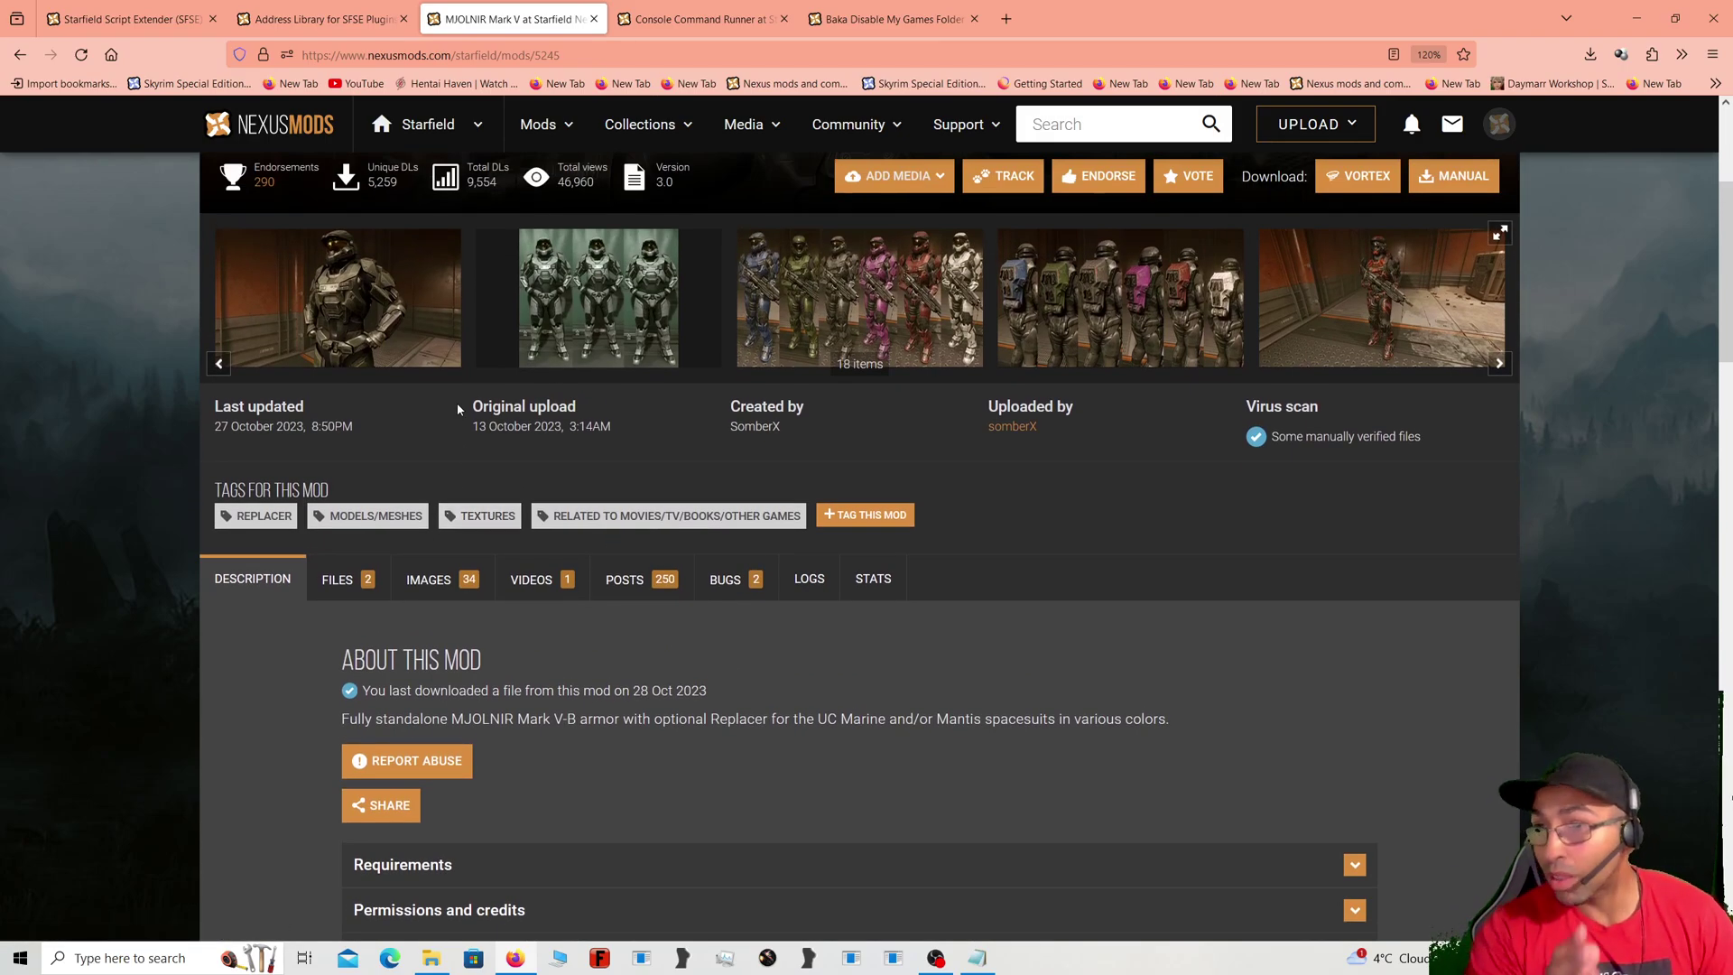
{"action": "scroll", "coordinate": [460, 402], "scroll_direction": "down", "scroll_amount": 5}
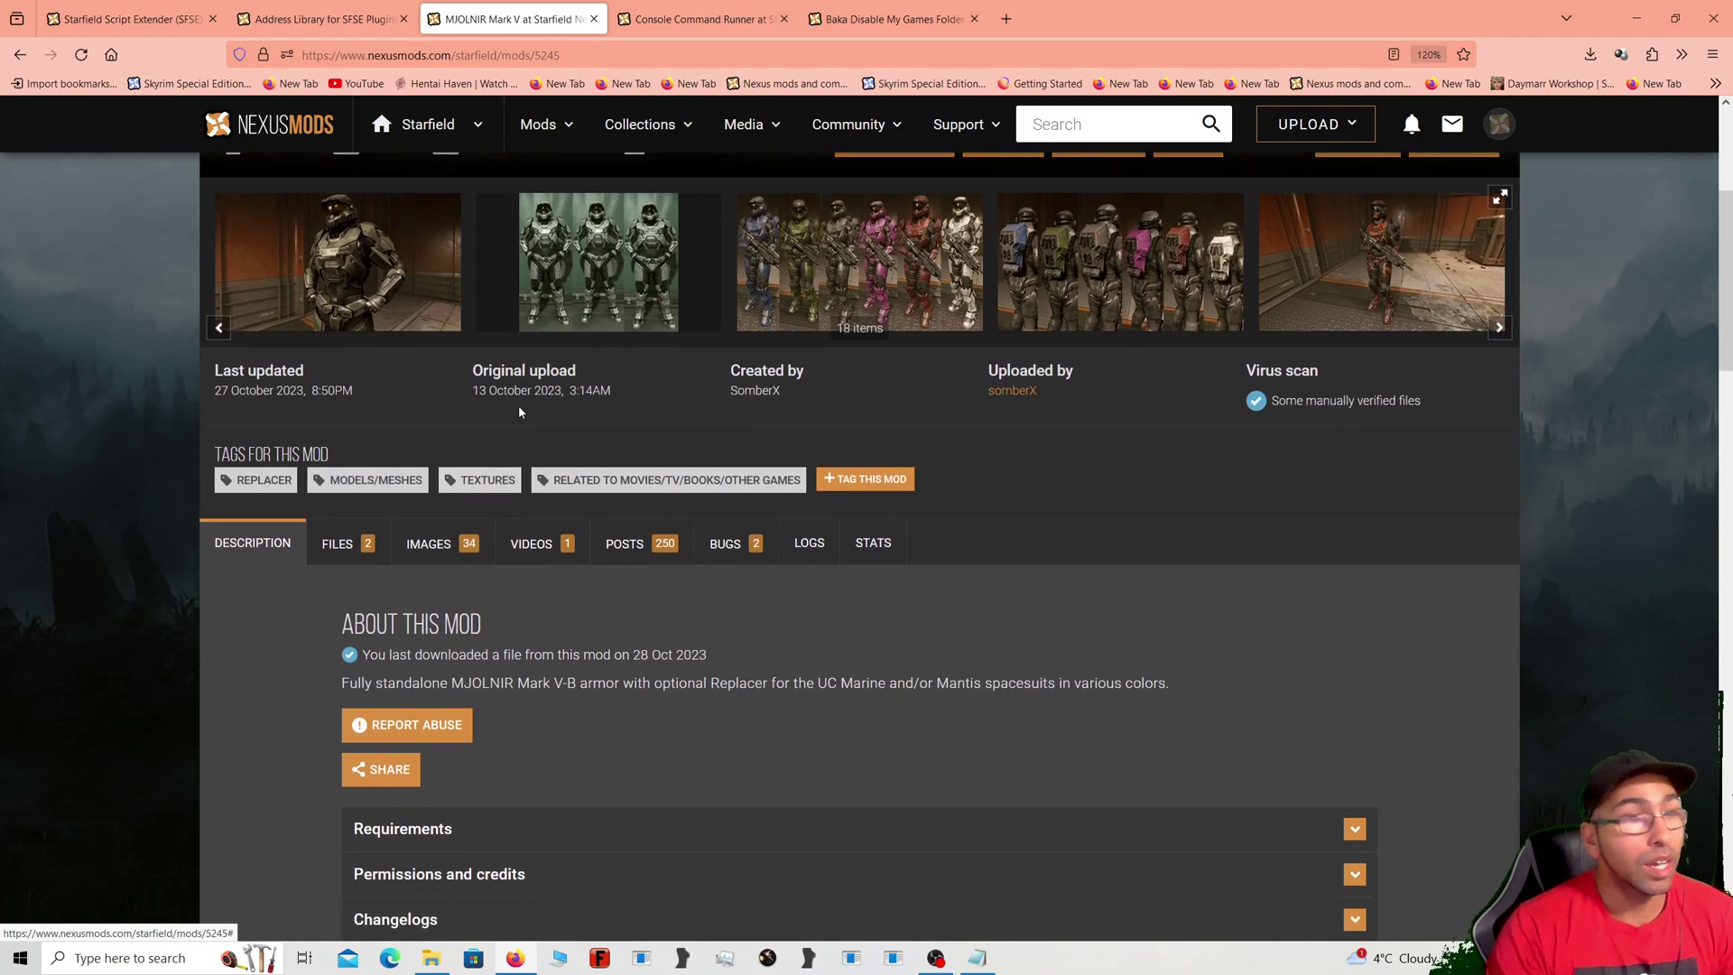
{"action": "scroll", "coordinate": [406, 424], "scroll_direction": "down", "scroll_amount": 10}
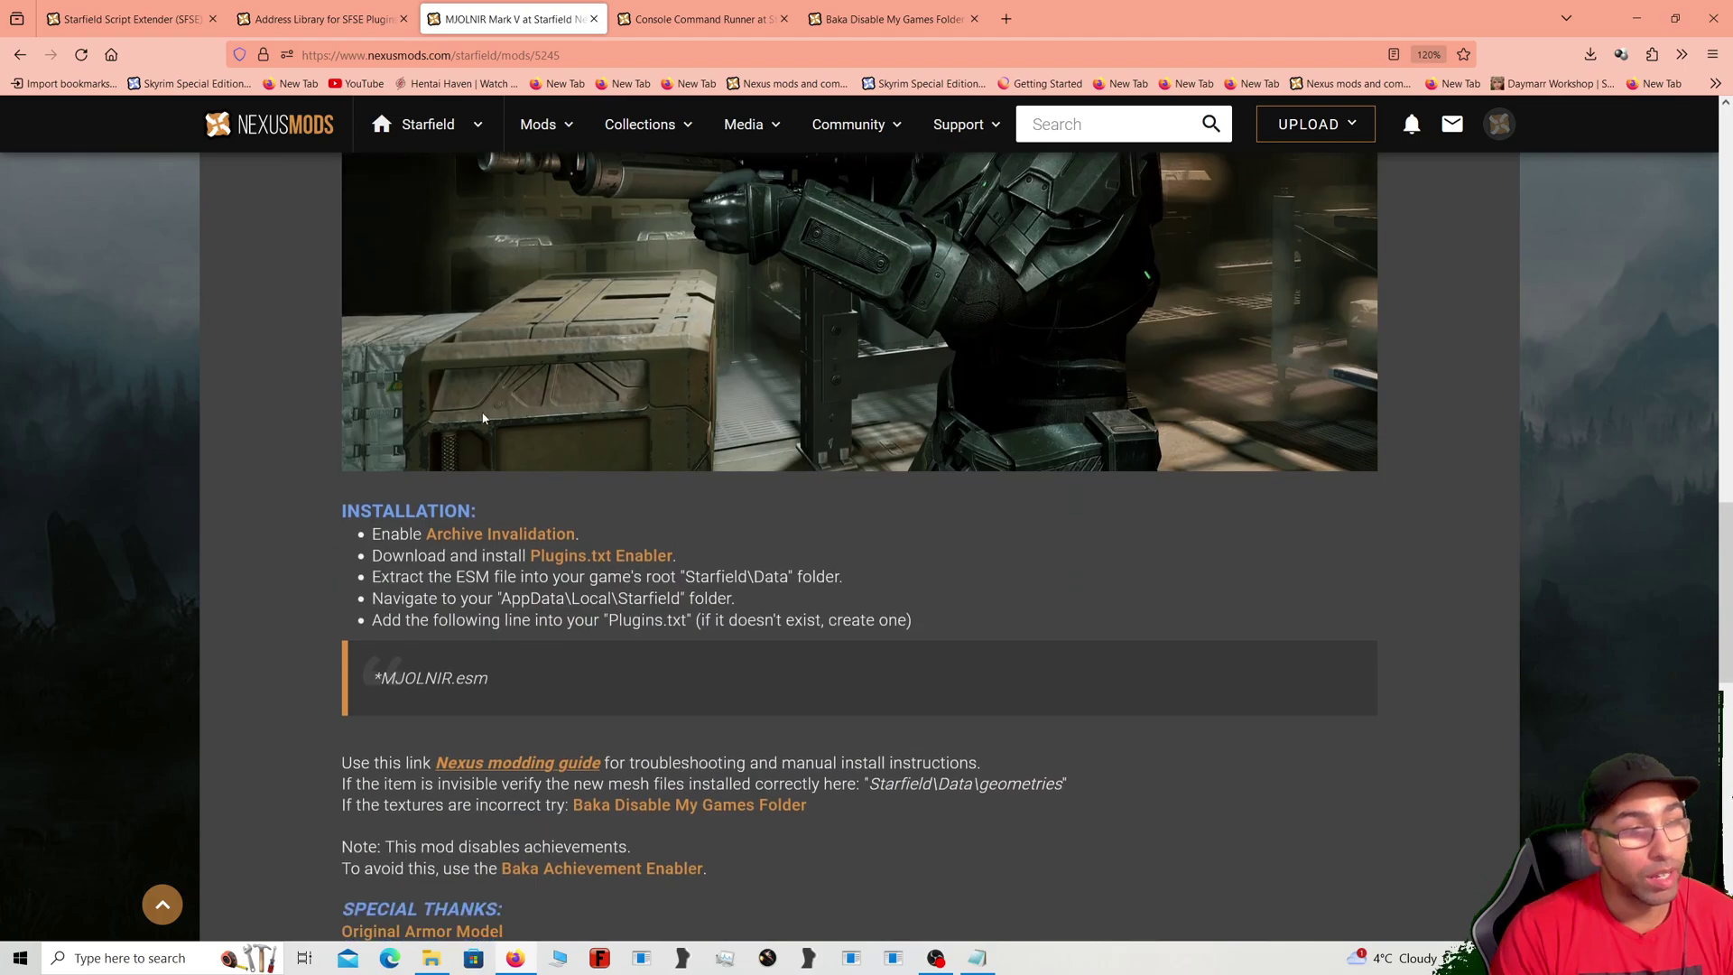
{"action": "left_click_drag", "start_coordinate": [376, 501], "coordinate": [498, 511]}
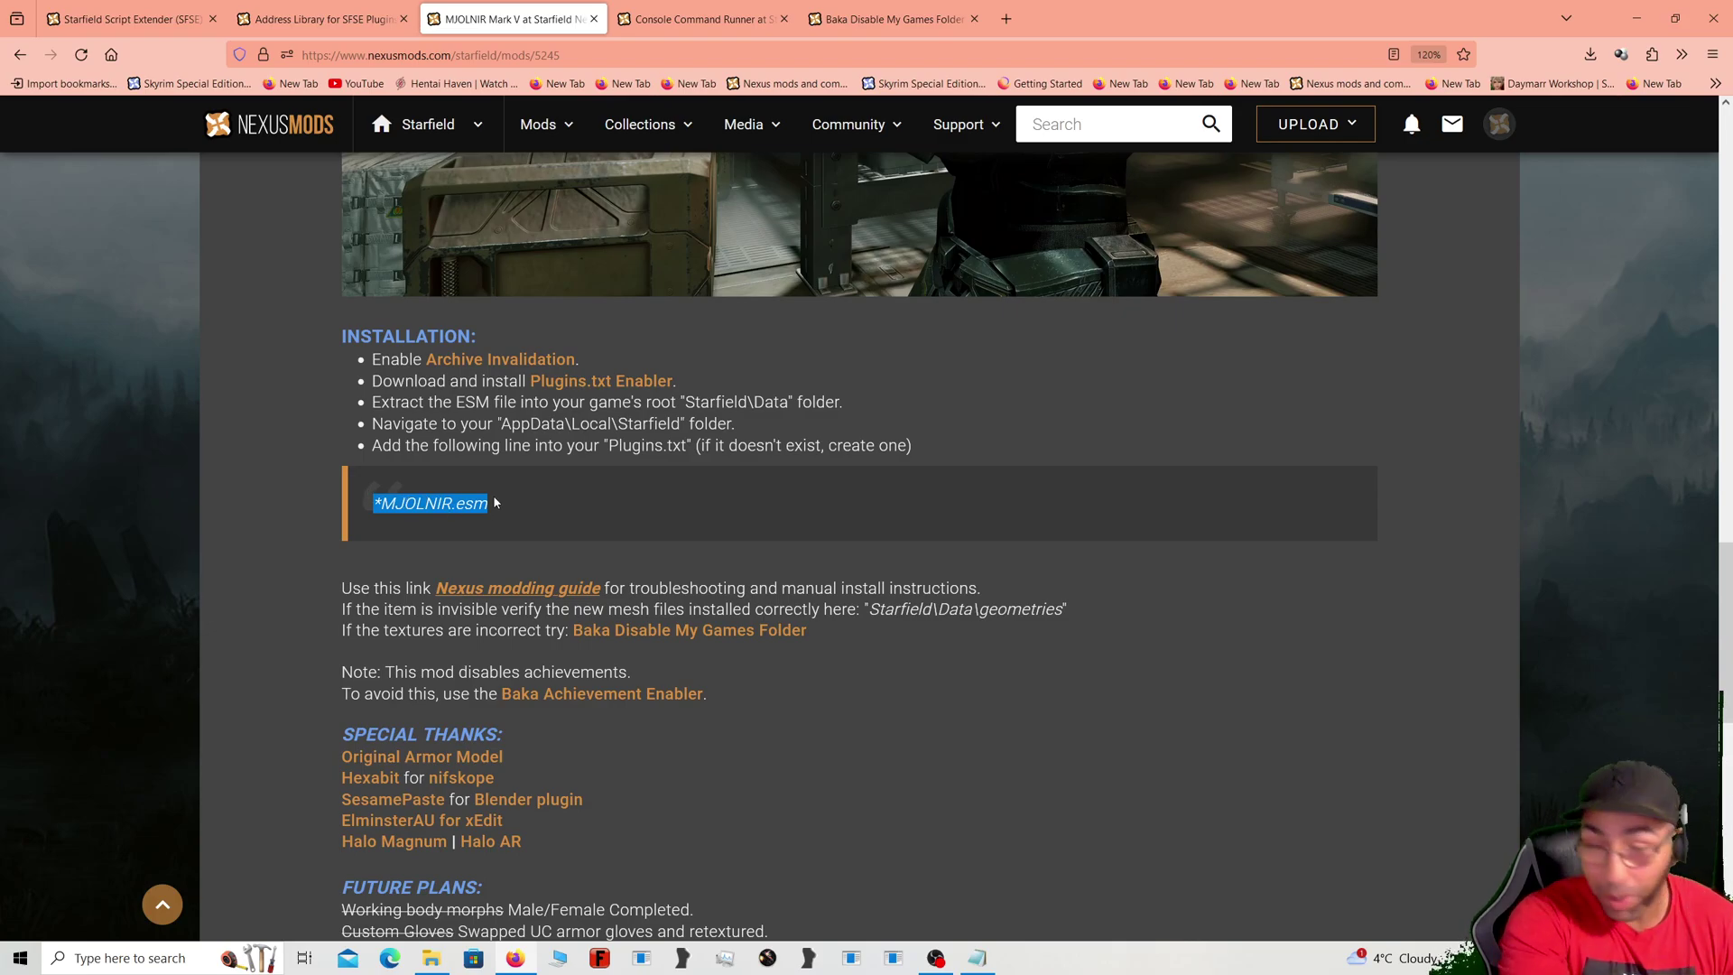
Step: Return to the plugins file in Notepad, examine the # line and the asterisk-prefixed entries, and highlight the *MJOLNIR.esm line
{"action": "left_click", "coordinate": [978, 958]}
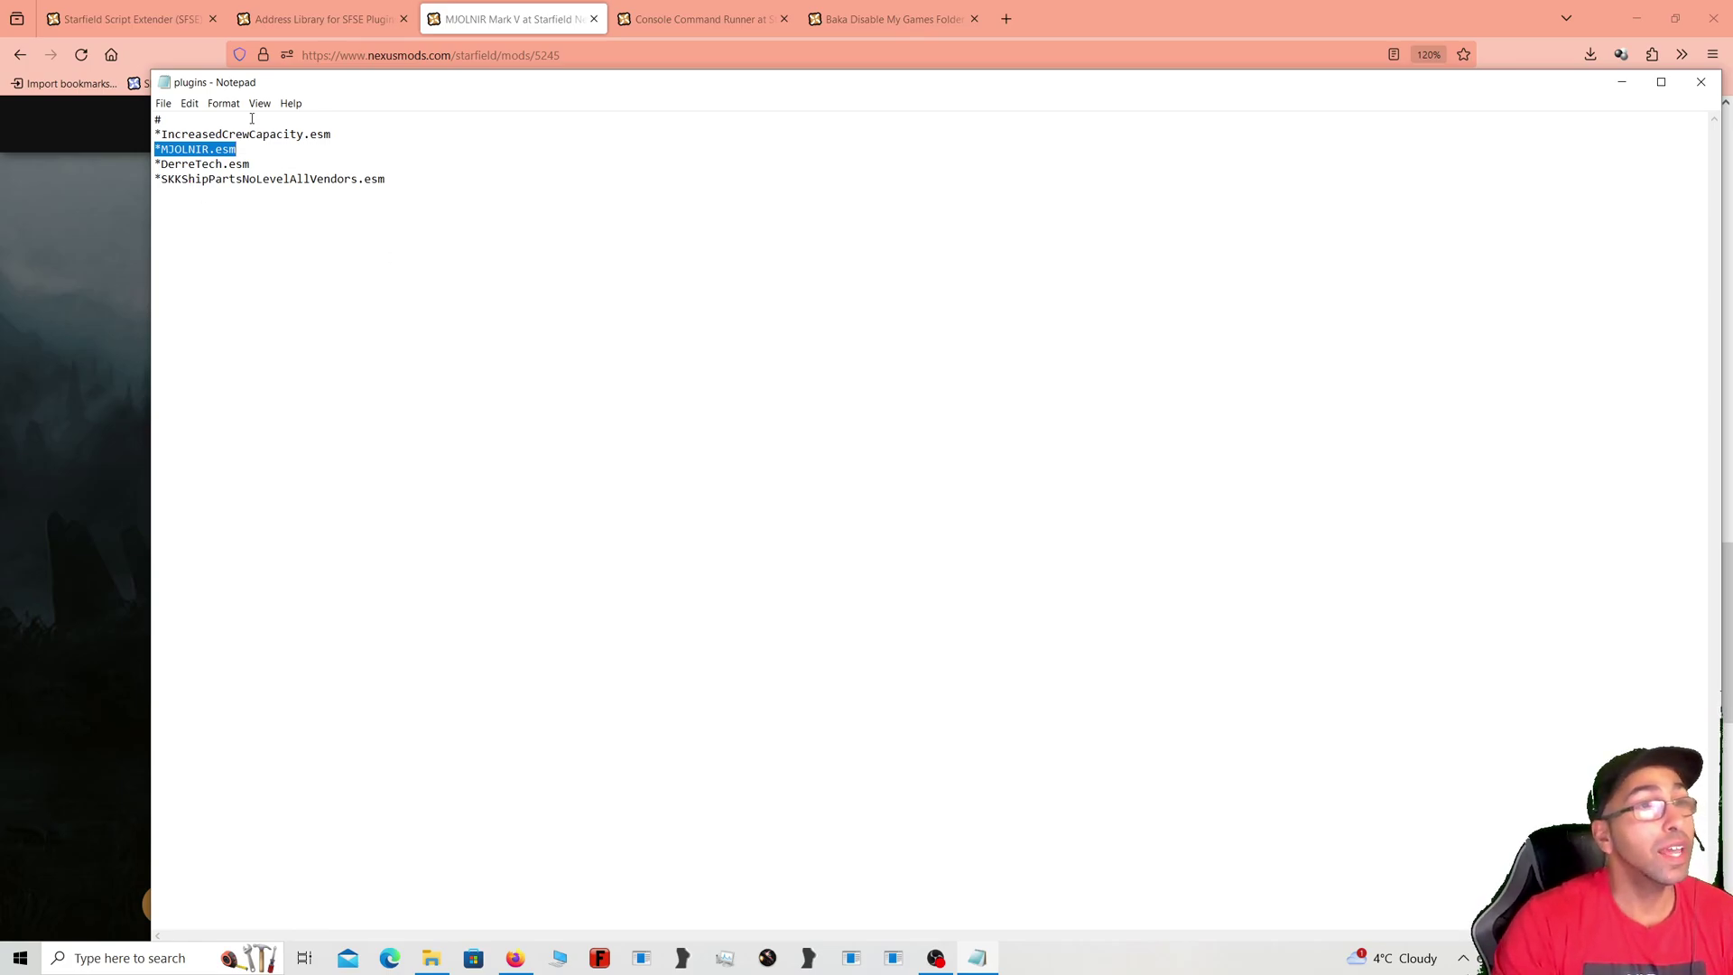
{"action": "left_click", "coordinate": [159, 120]}
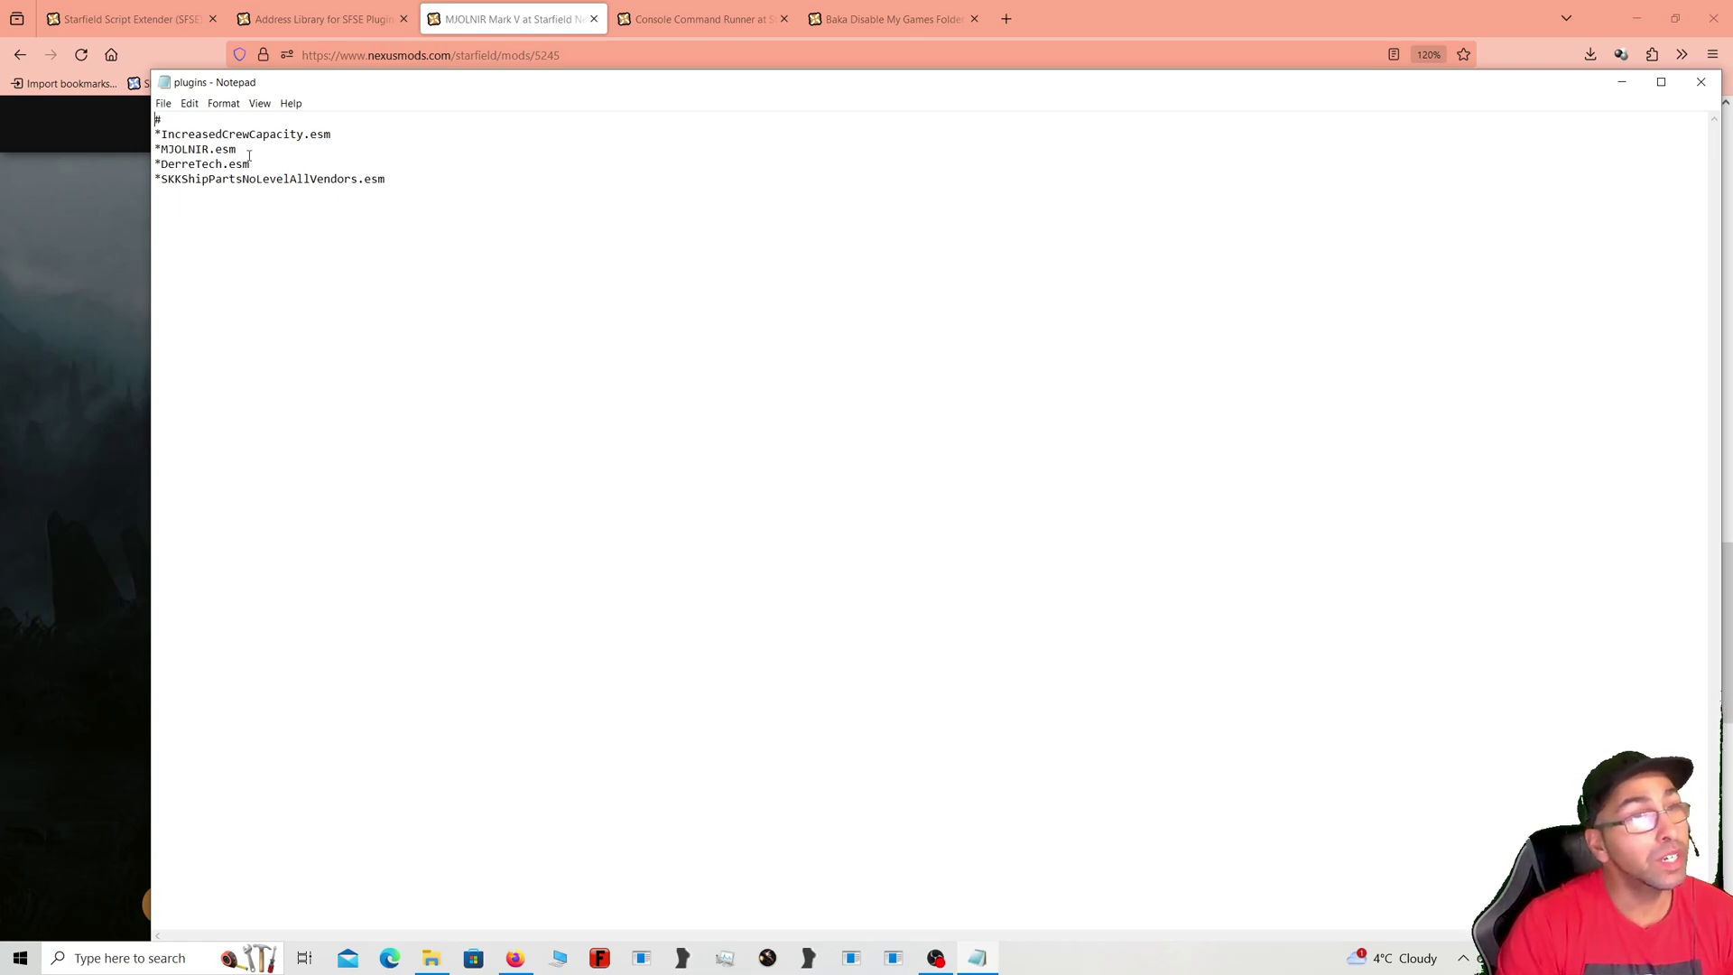
{"action": "left_click", "coordinate": [409, 180]}
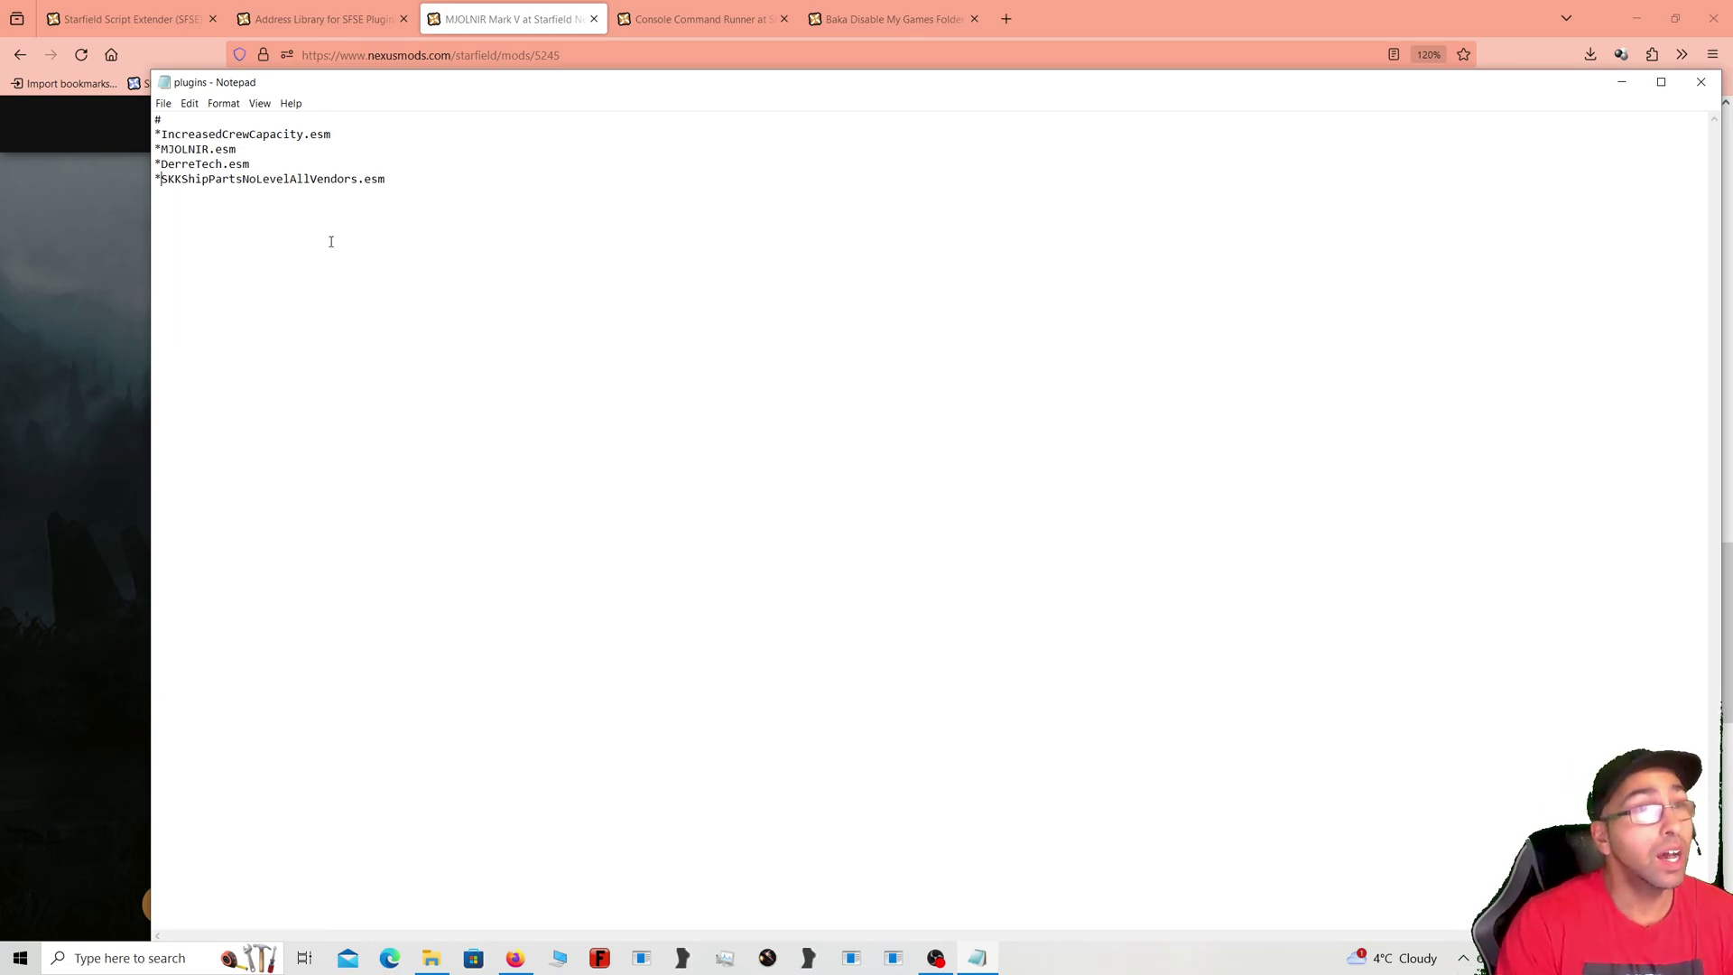
{"action": "triple_click", "coordinate": [178, 150]}
{"action": "left_click", "coordinate": [177, 150]}
{"action": "triple_click", "coordinate": [178, 150]}
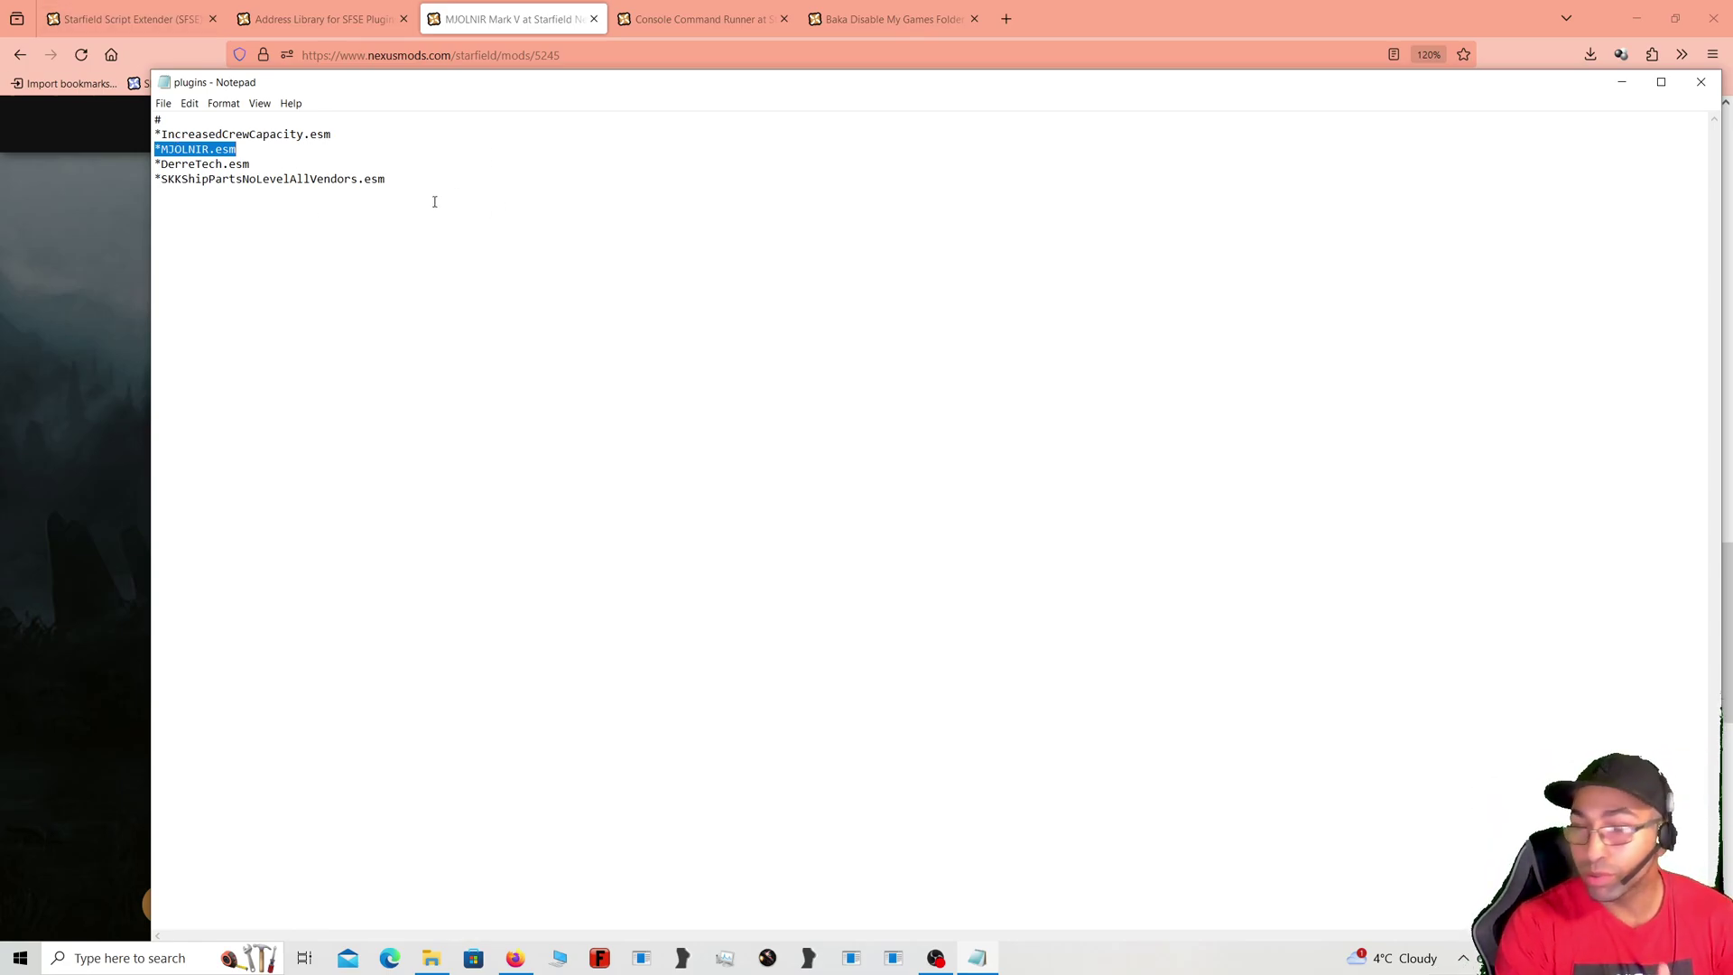
Step: Switch back to Firefox, open the Console Command Runner mod page, and show its description
{"action": "left_click", "coordinate": [454, 7]}
{"action": "left_click", "coordinate": [718, 7]}
{"action": "scroll", "coordinate": [427, 290], "scroll_direction": "down", "scroll_amount": 5}
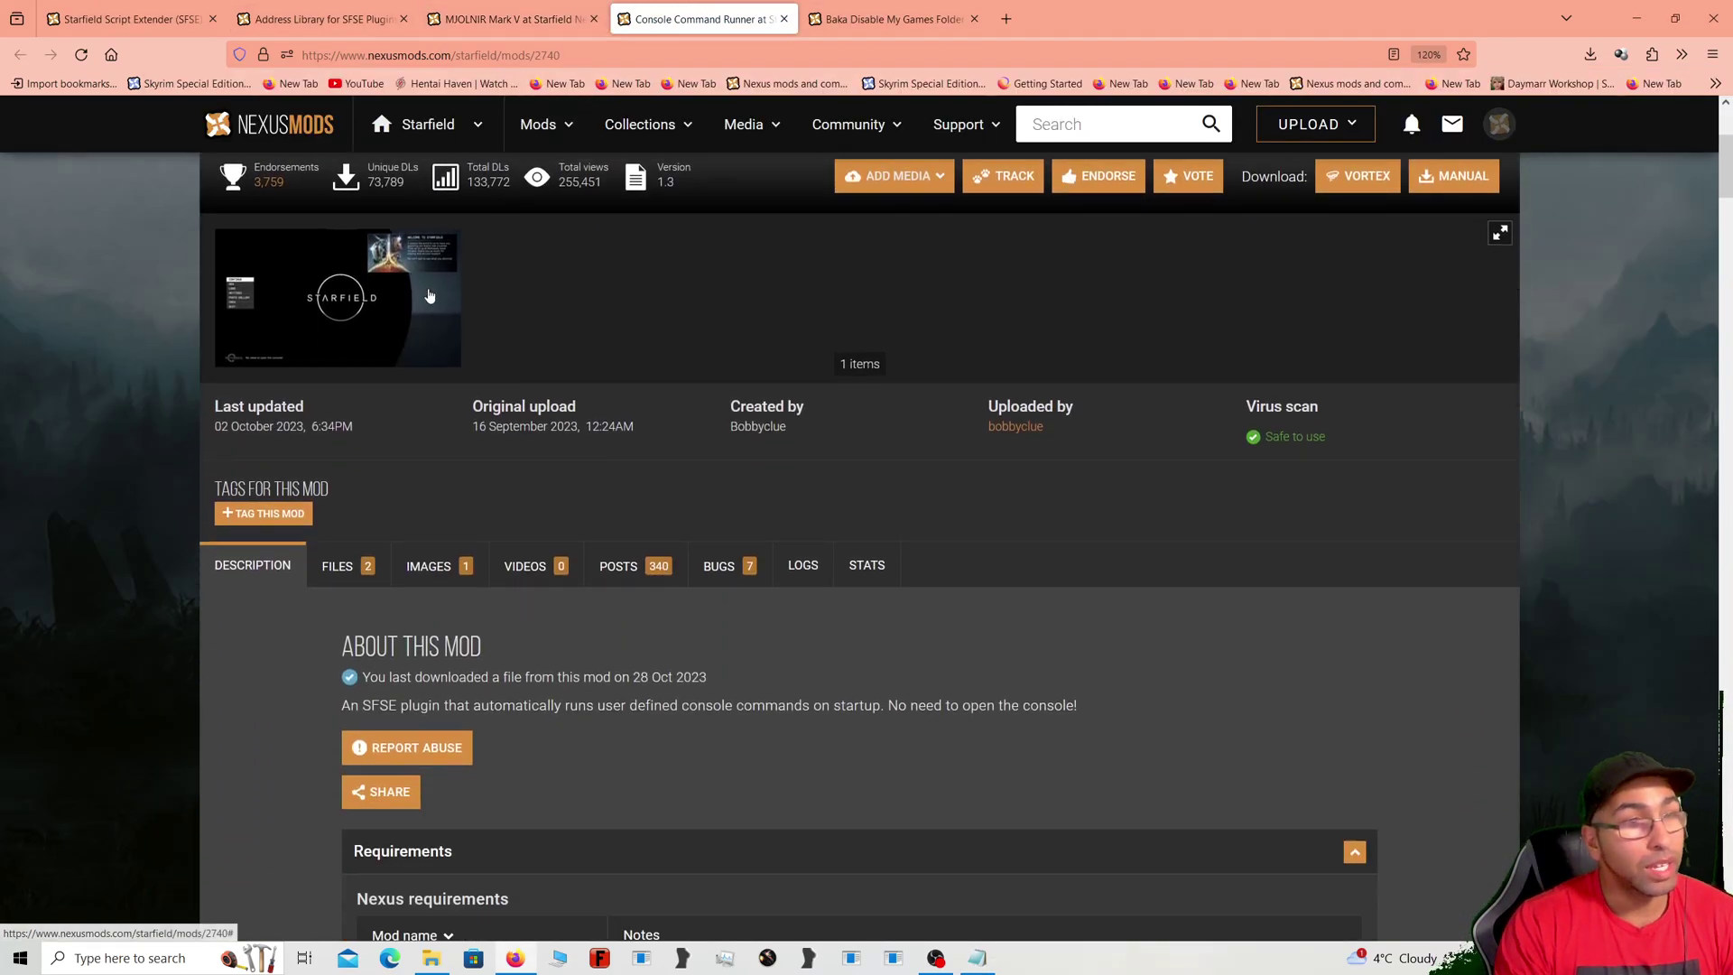
{"action": "scroll", "coordinate": [427, 289], "scroll_direction": "up", "scroll_amount": 3}
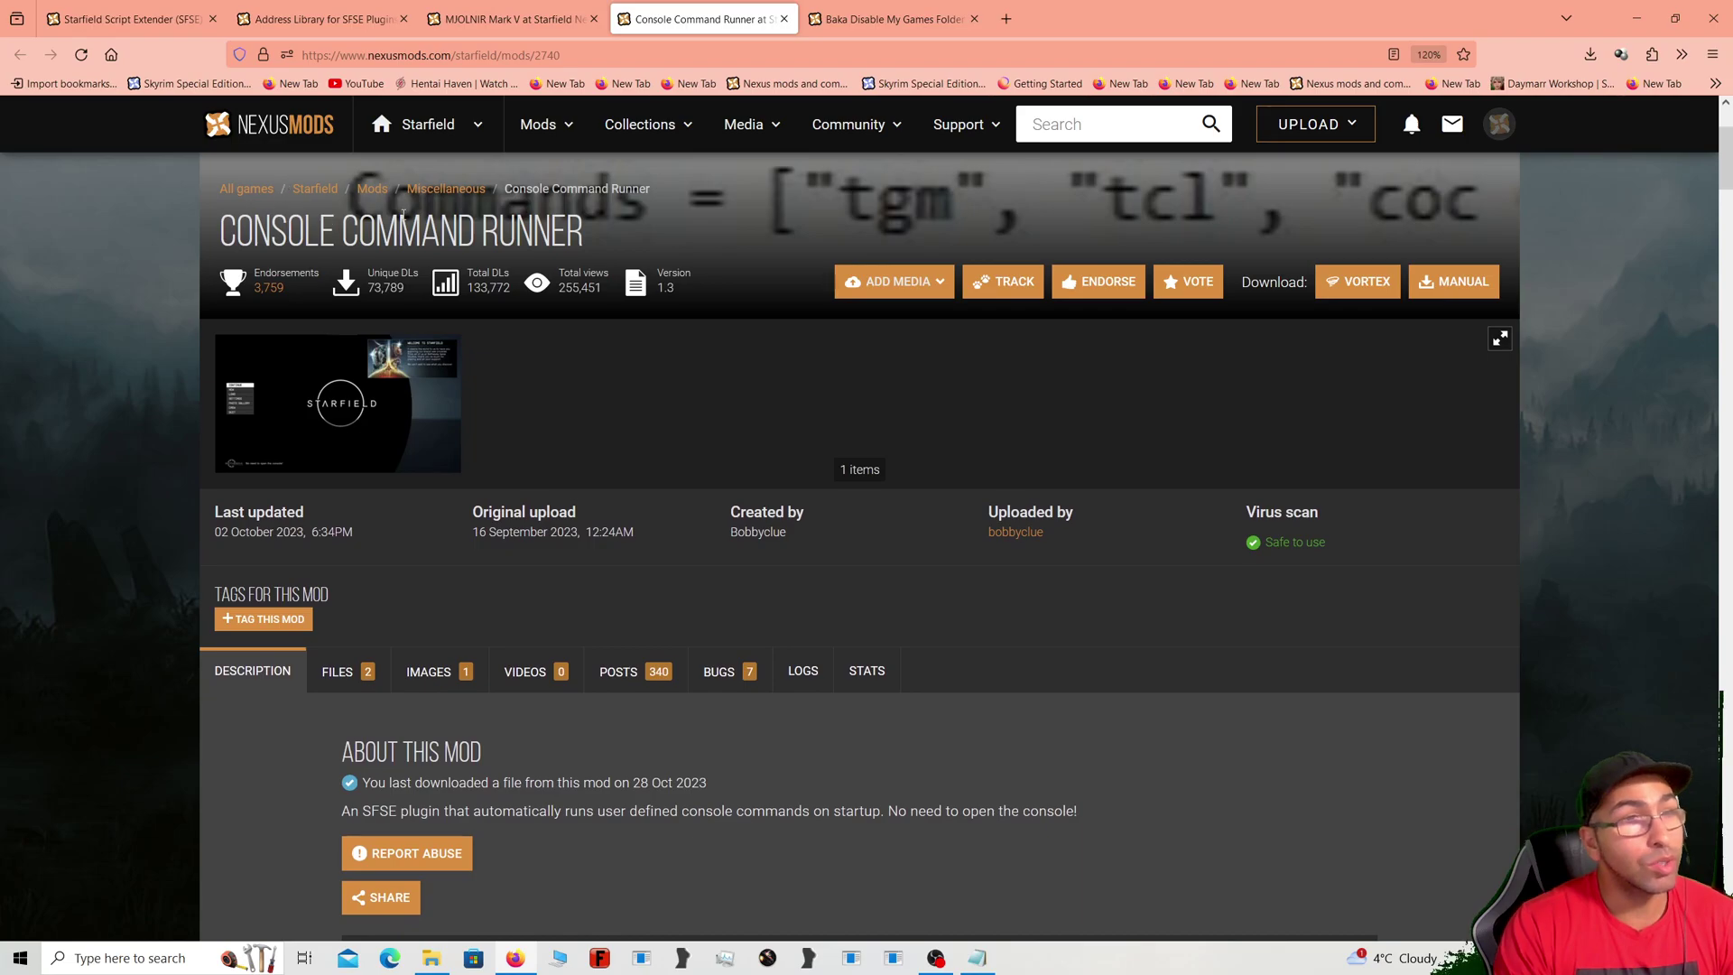
{"action": "scroll", "coordinate": [402, 214], "scroll_direction": "down", "scroll_amount": 4}
{"action": "left_click", "coordinate": [344, 259]}
{"action": "left_click", "coordinate": [352, 257]}
{"action": "left_click", "coordinate": [264, 261]}
{"action": "scroll", "coordinate": [316, 274], "scroll_direction": "down", "scroll_amount": 2}
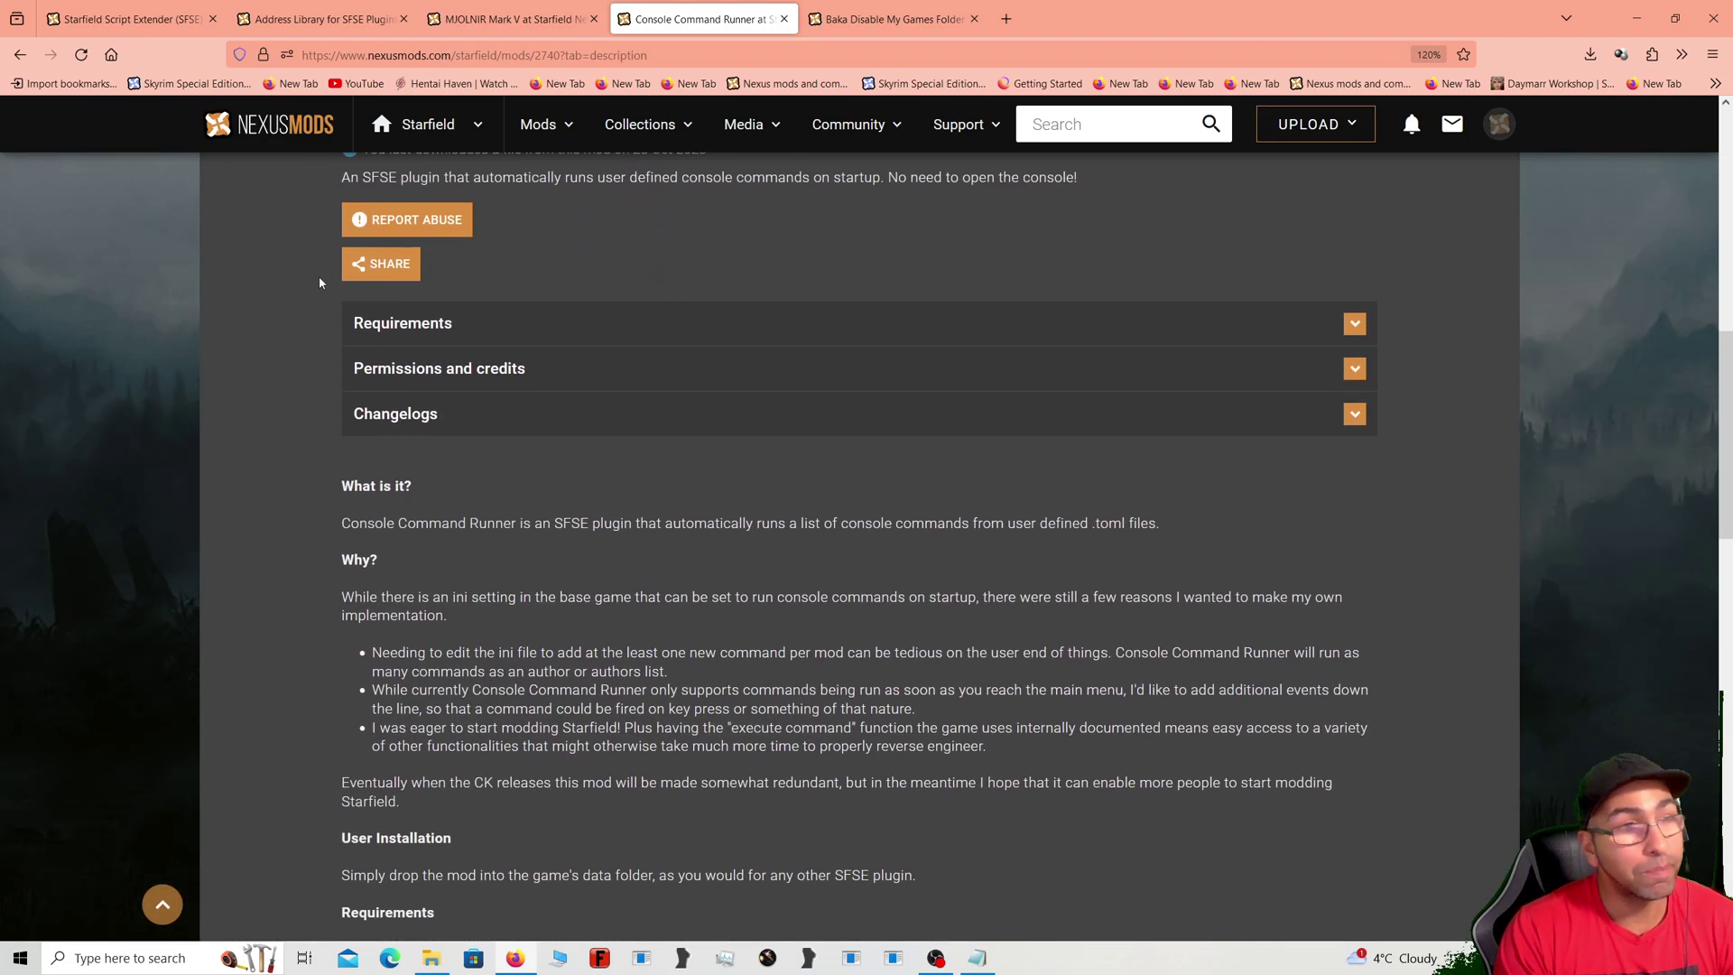
Step: Expand the requirements of the Console Command Runner mod and review which mods it needs
{"action": "left_click", "coordinate": [353, 307]}
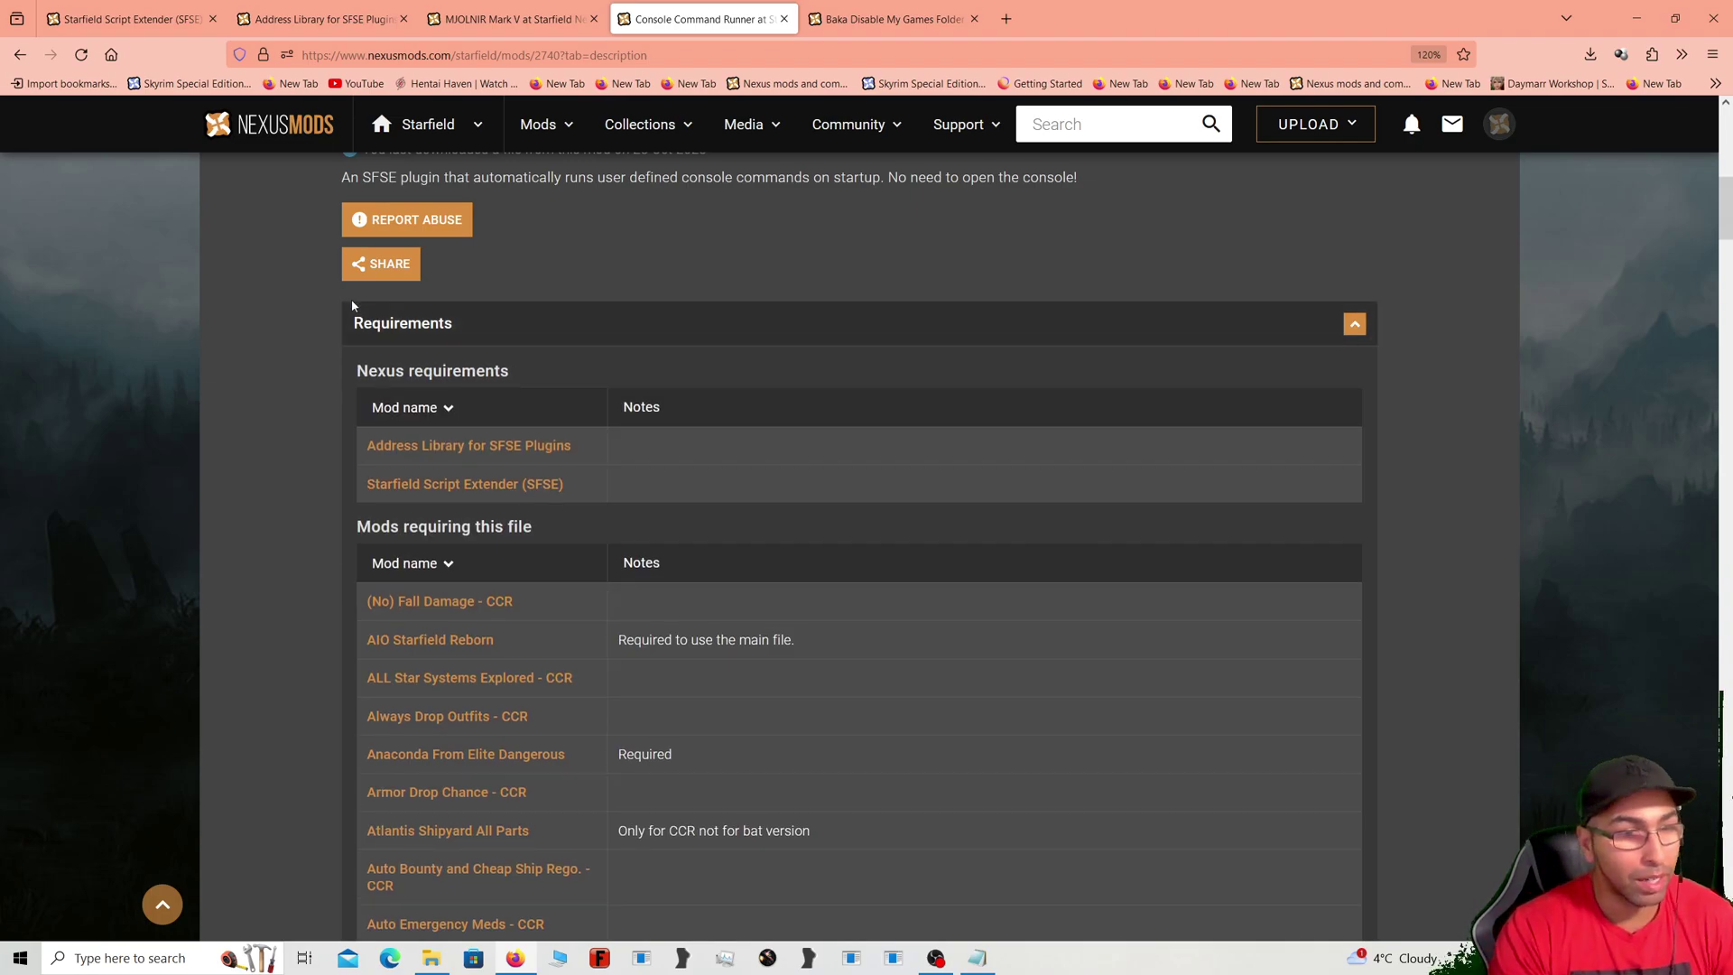
{"action": "scroll", "coordinate": [410, 349], "scroll_direction": "up", "scroll_amount": 3}
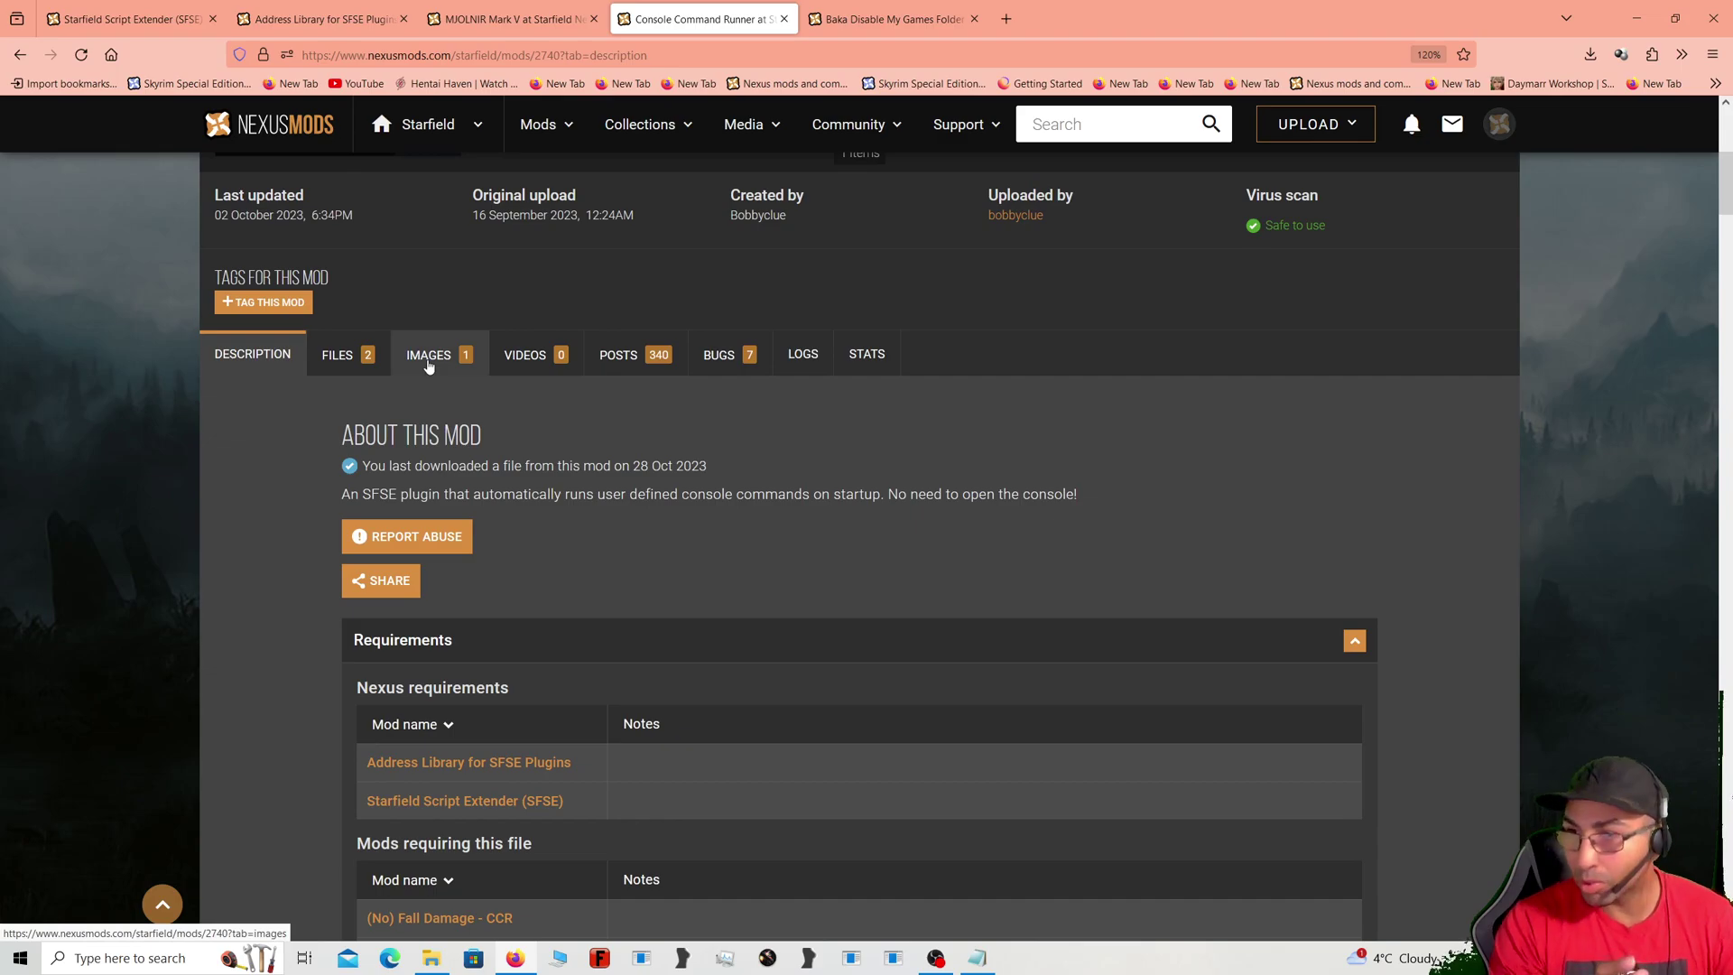
{"action": "scroll", "coordinate": [428, 364], "scroll_direction": "up", "scroll_amount": 3}
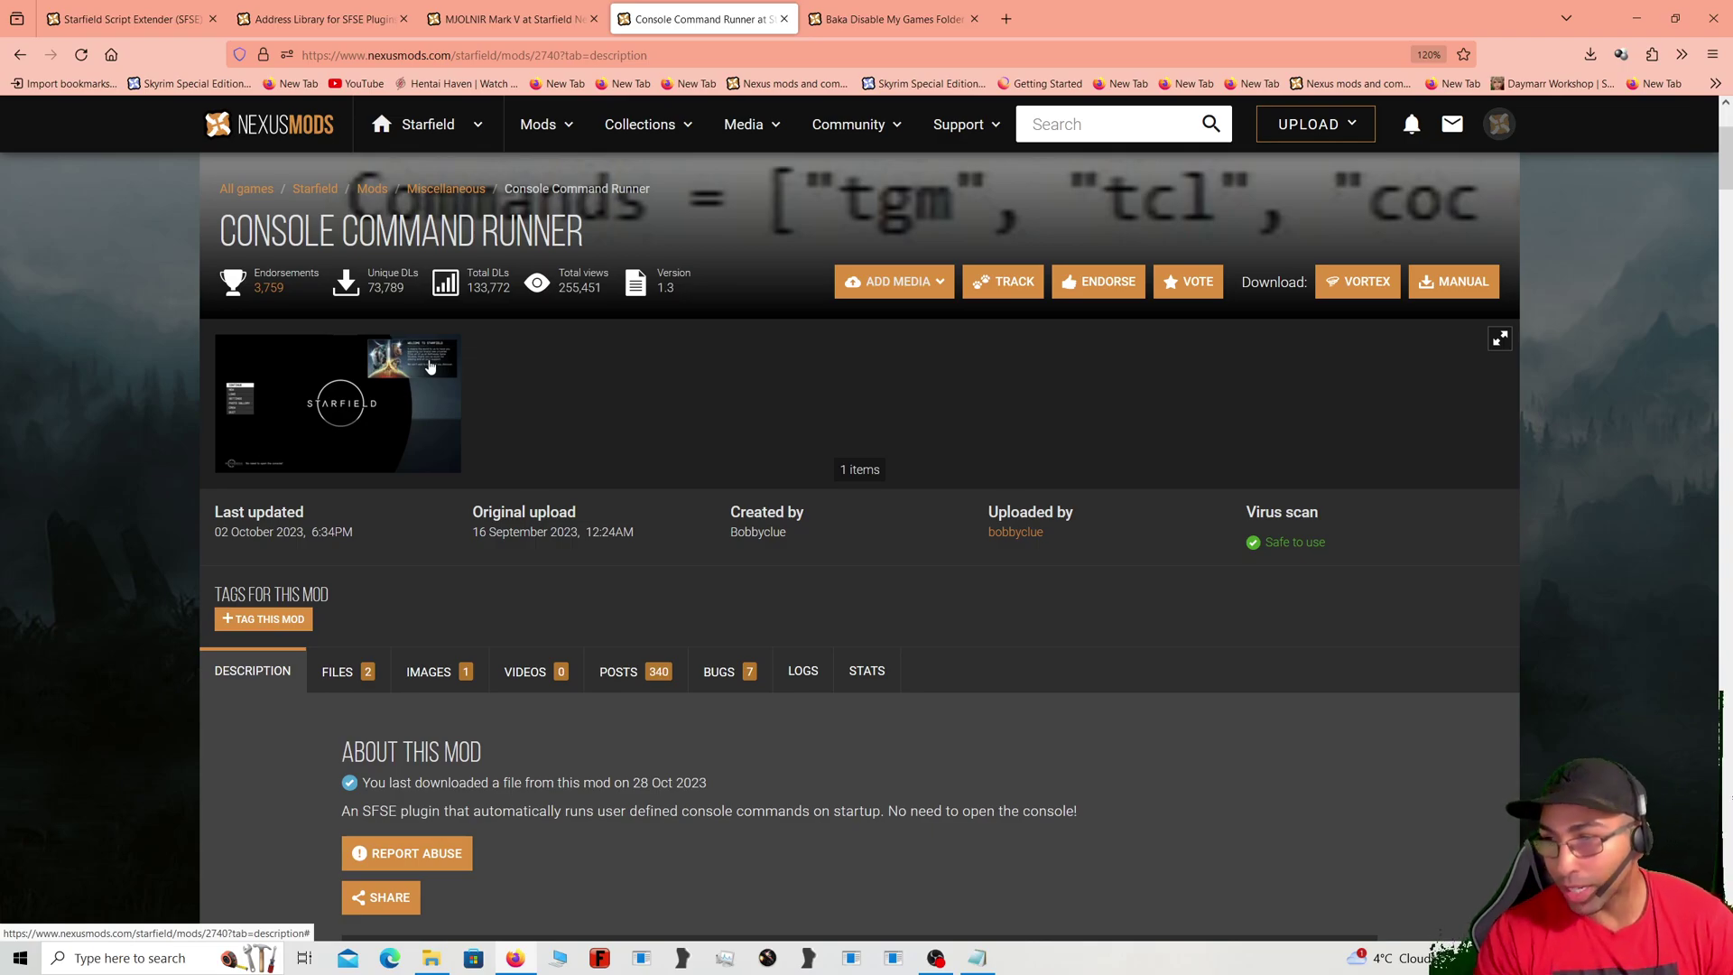
{"action": "scroll", "coordinate": [429, 365], "scroll_direction": "down", "scroll_amount": 6}
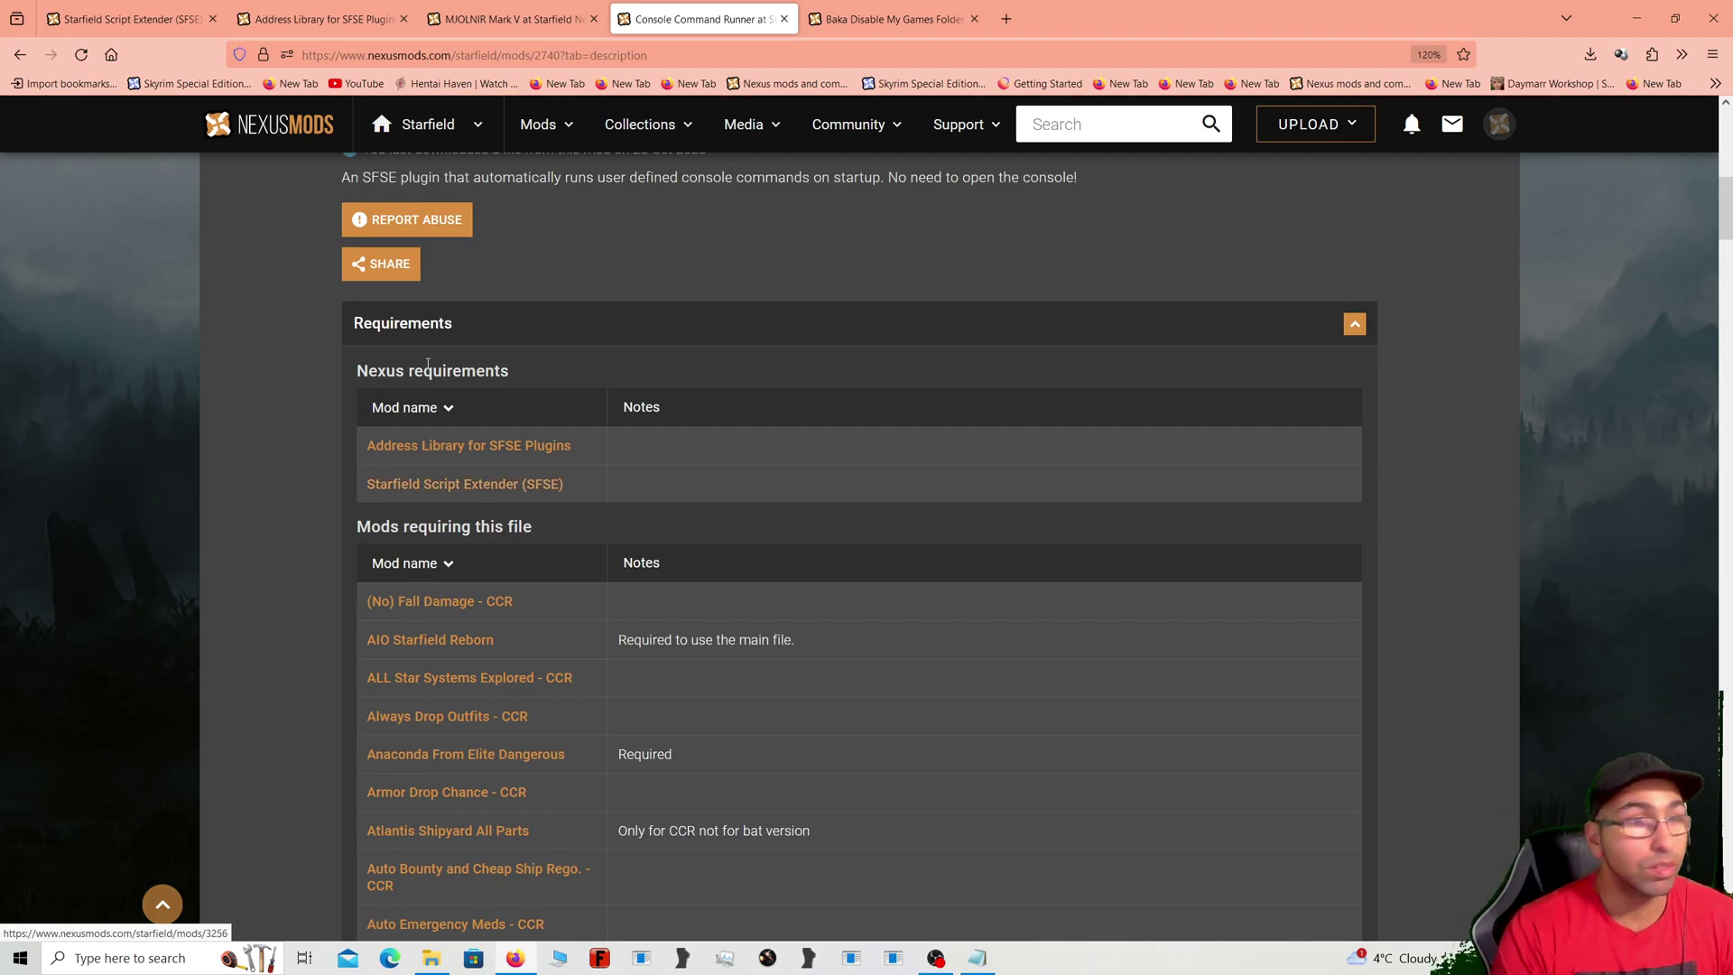
{"action": "scroll", "coordinate": [493, 491], "scroll_direction": "up", "scroll_amount": 4}
{"action": "scroll", "coordinate": [406, 470], "scroll_direction": "down", "scroll_amount": 4}
{"action": "scroll", "coordinate": [294, 449], "scroll_direction": "up", "scroll_amount": 4}
Step: Reload the Console Command Runner description and read its purpose, user installation, requirements and author use sections
{"action": "left_click", "coordinate": [294, 448]}
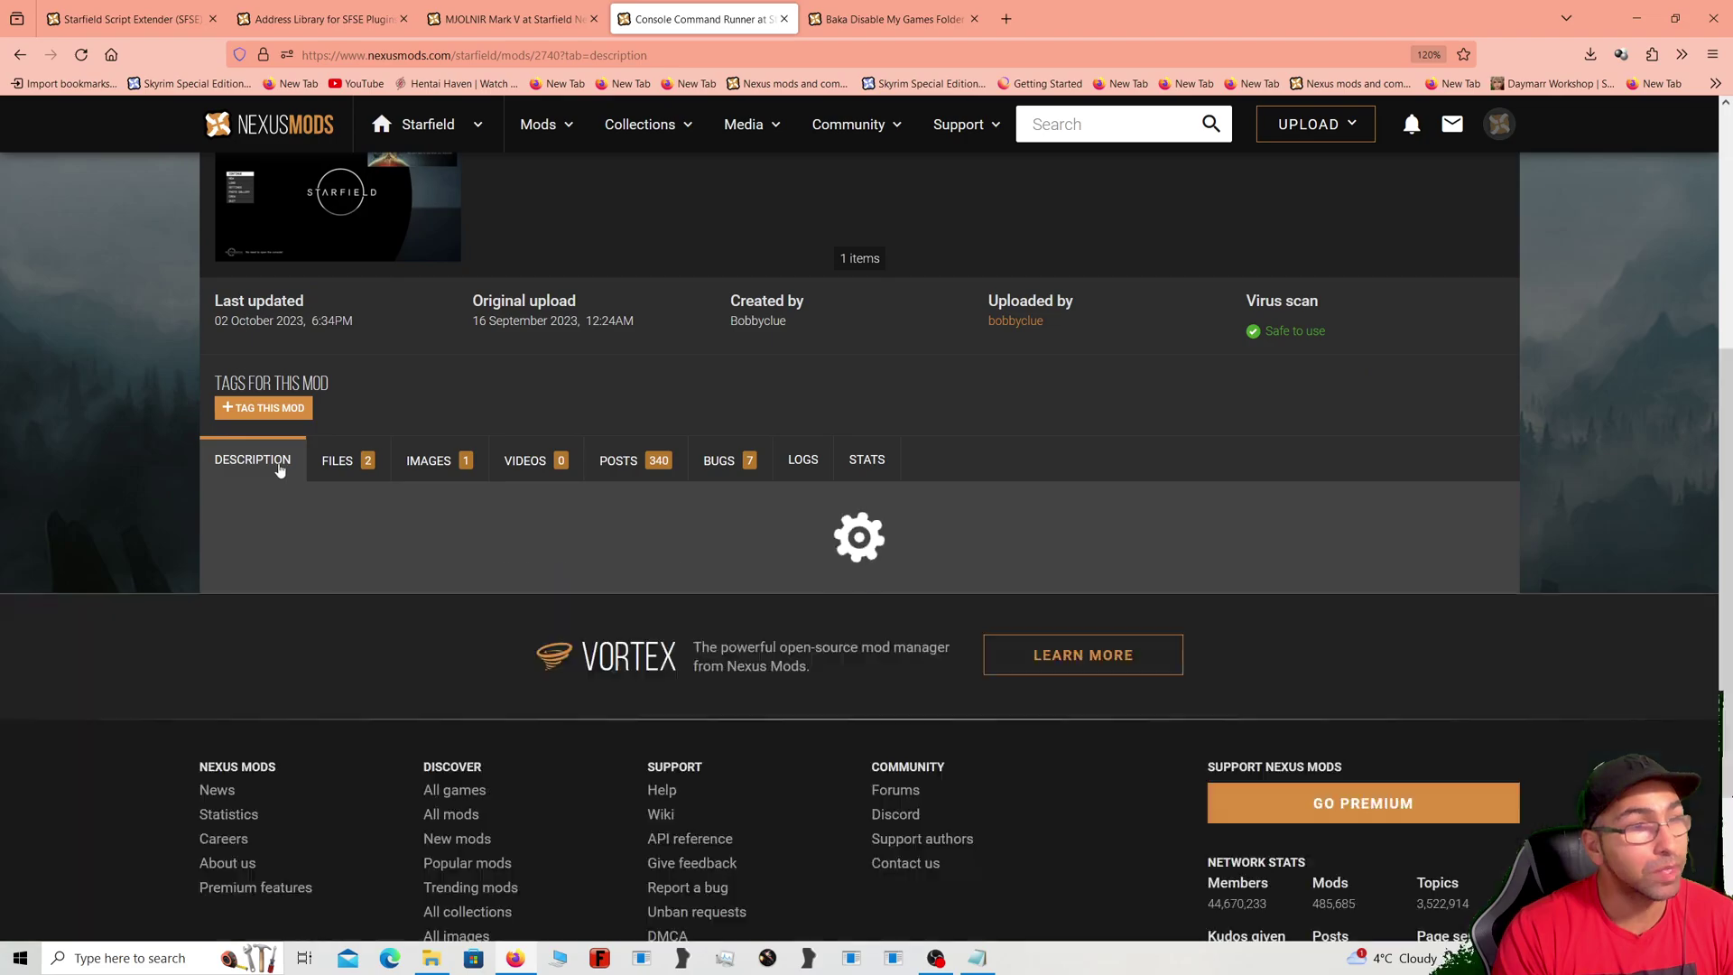
{"action": "scroll", "coordinate": [338, 463], "scroll_direction": "down", "scroll_amount": 8}
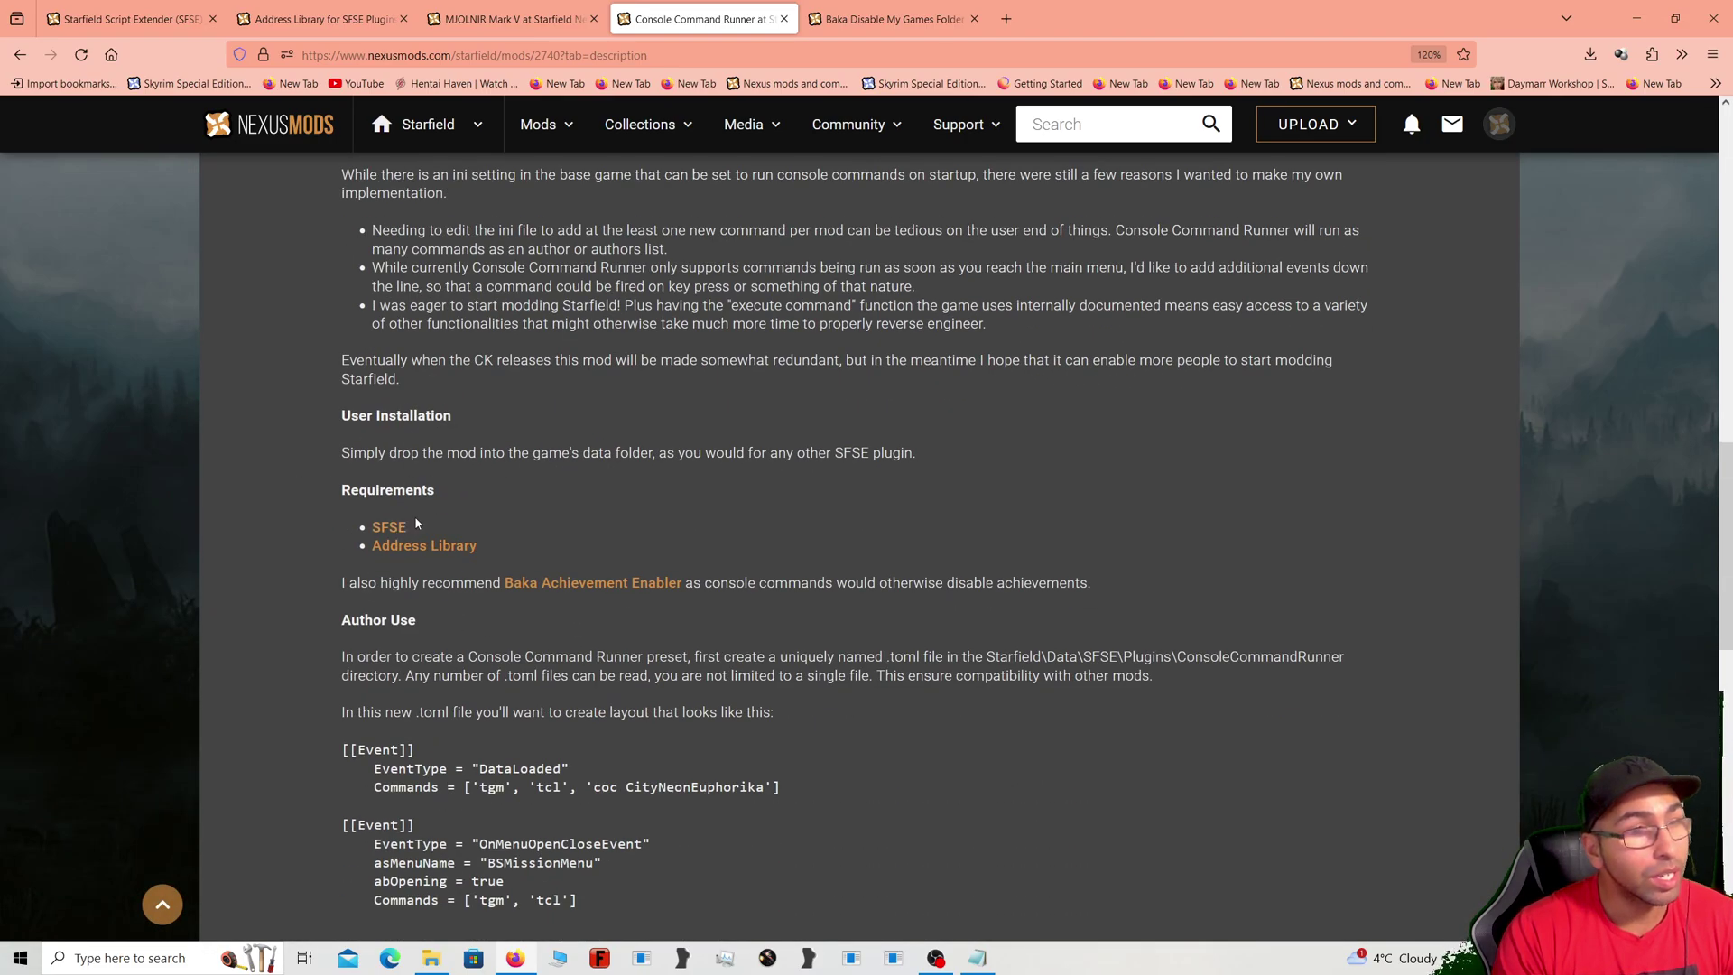
{"action": "scroll", "coordinate": [368, 524], "scroll_direction": "down", "scroll_amount": 1}
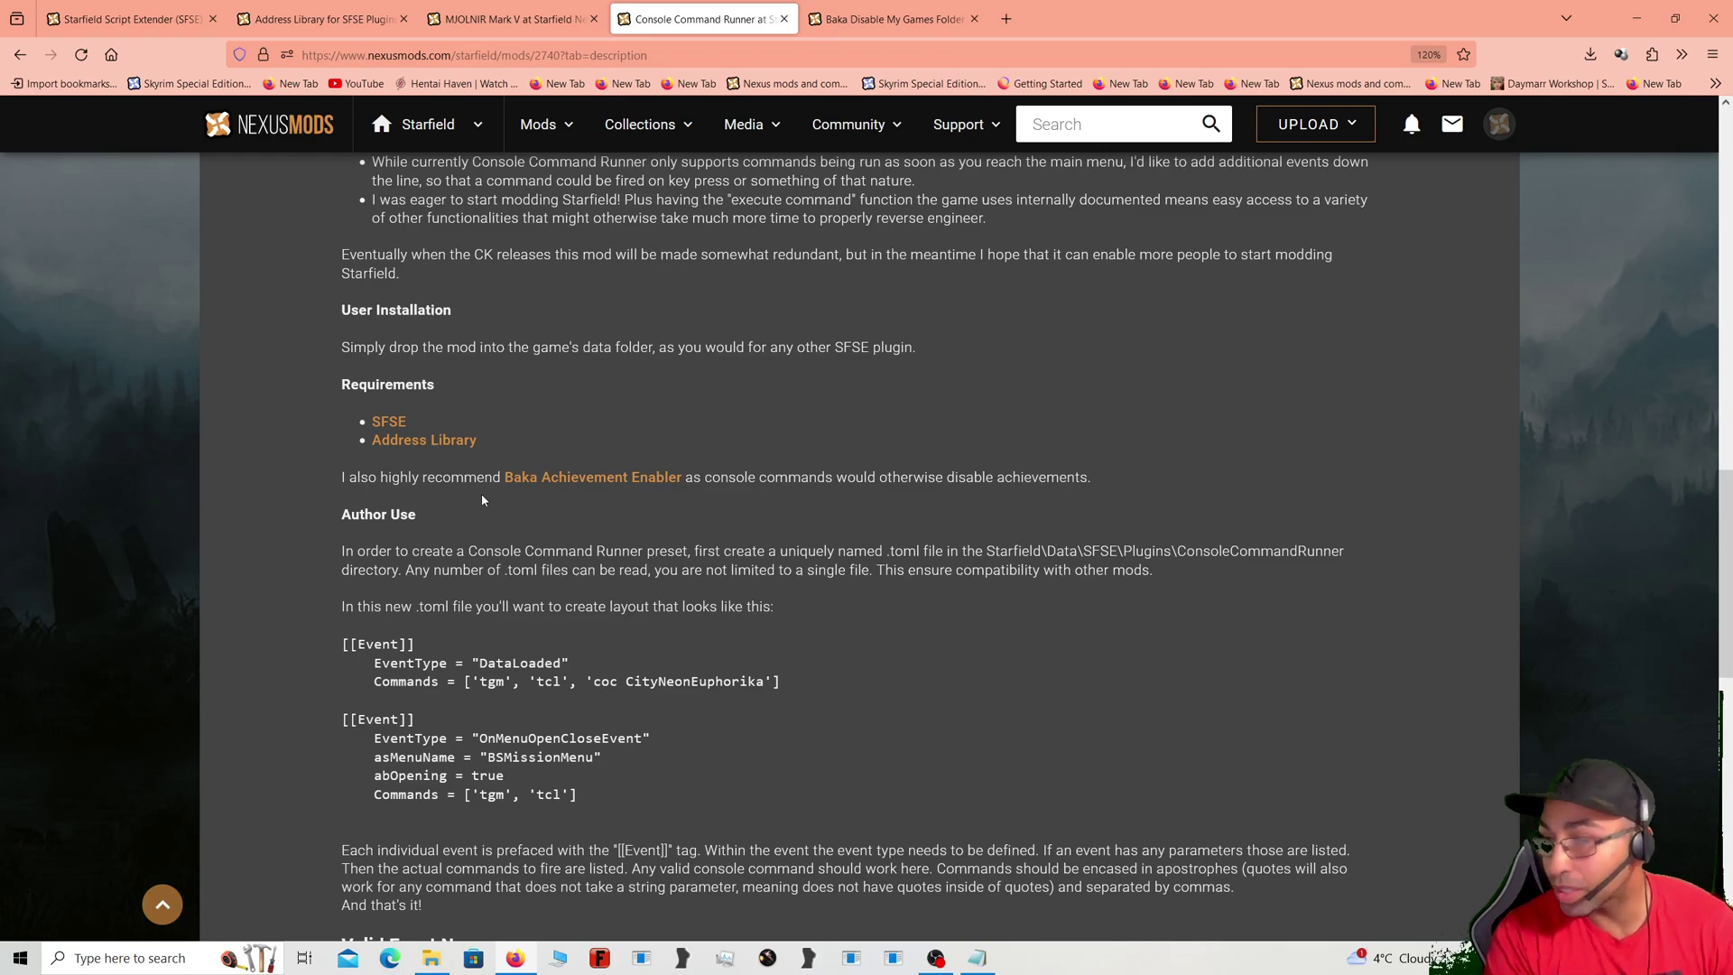
{"action": "scroll", "coordinate": [480, 499], "scroll_direction": "down", "scroll_amount": 4}
{"action": "scroll", "coordinate": [661, 467], "scroll_direction": "up", "scroll_amount": 6}
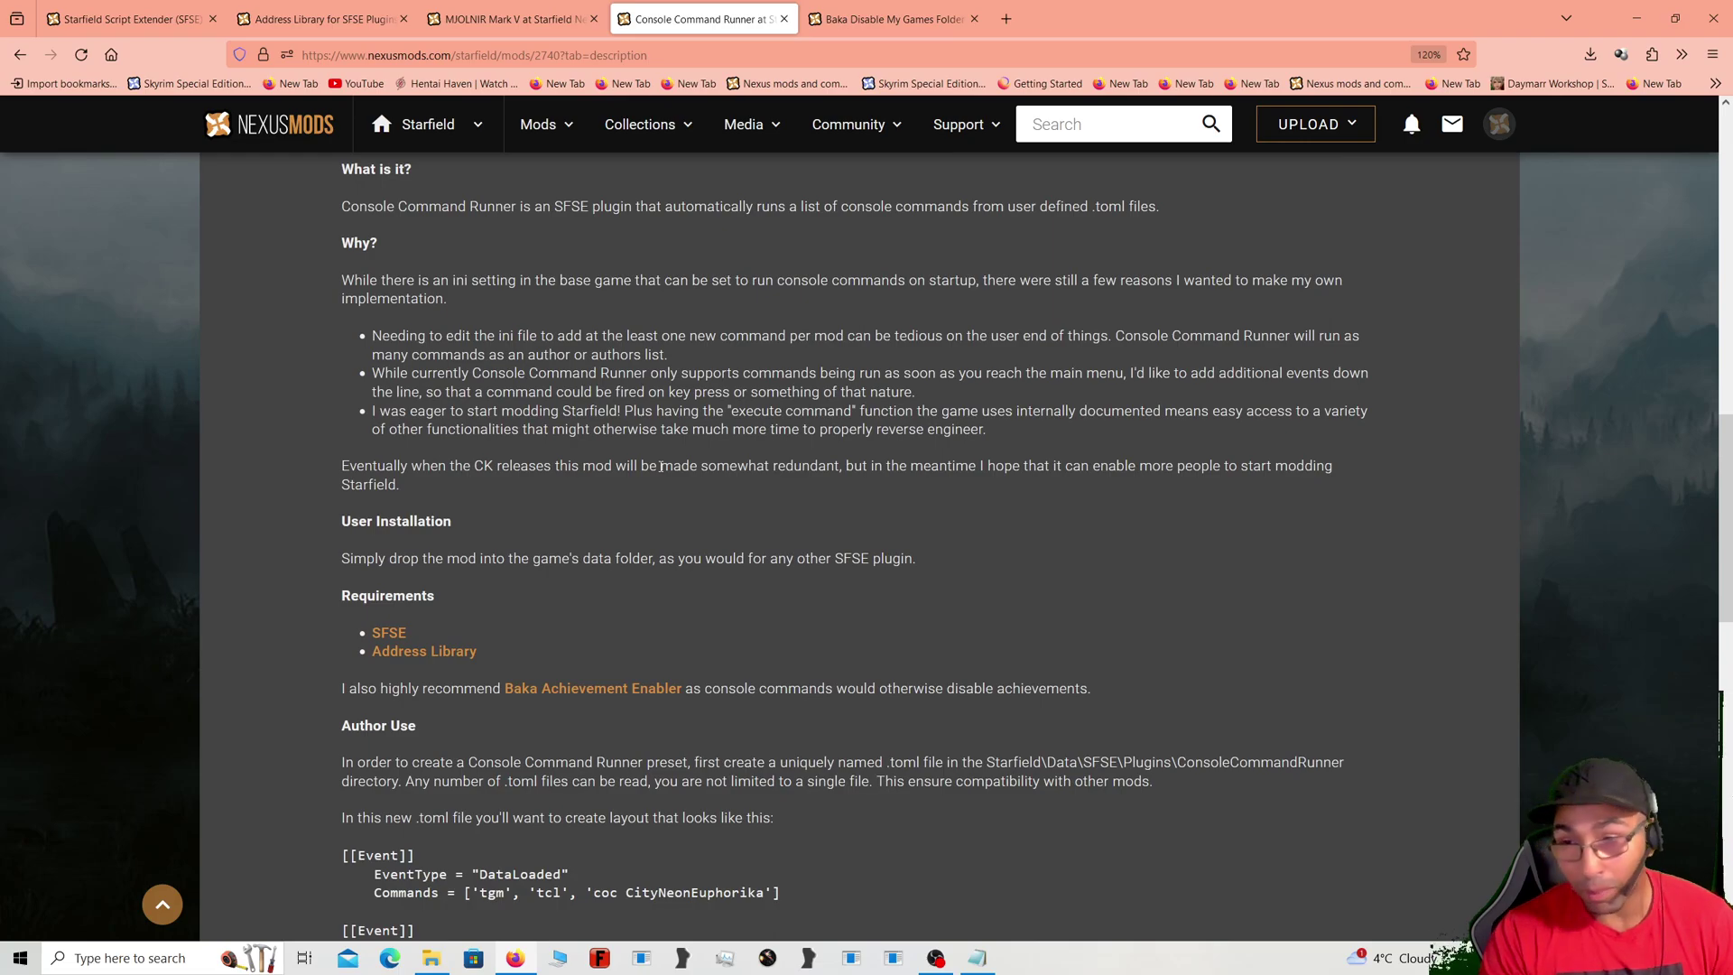
{"action": "scroll", "coordinate": [903, 351], "scroll_direction": "up", "scroll_amount": 1}
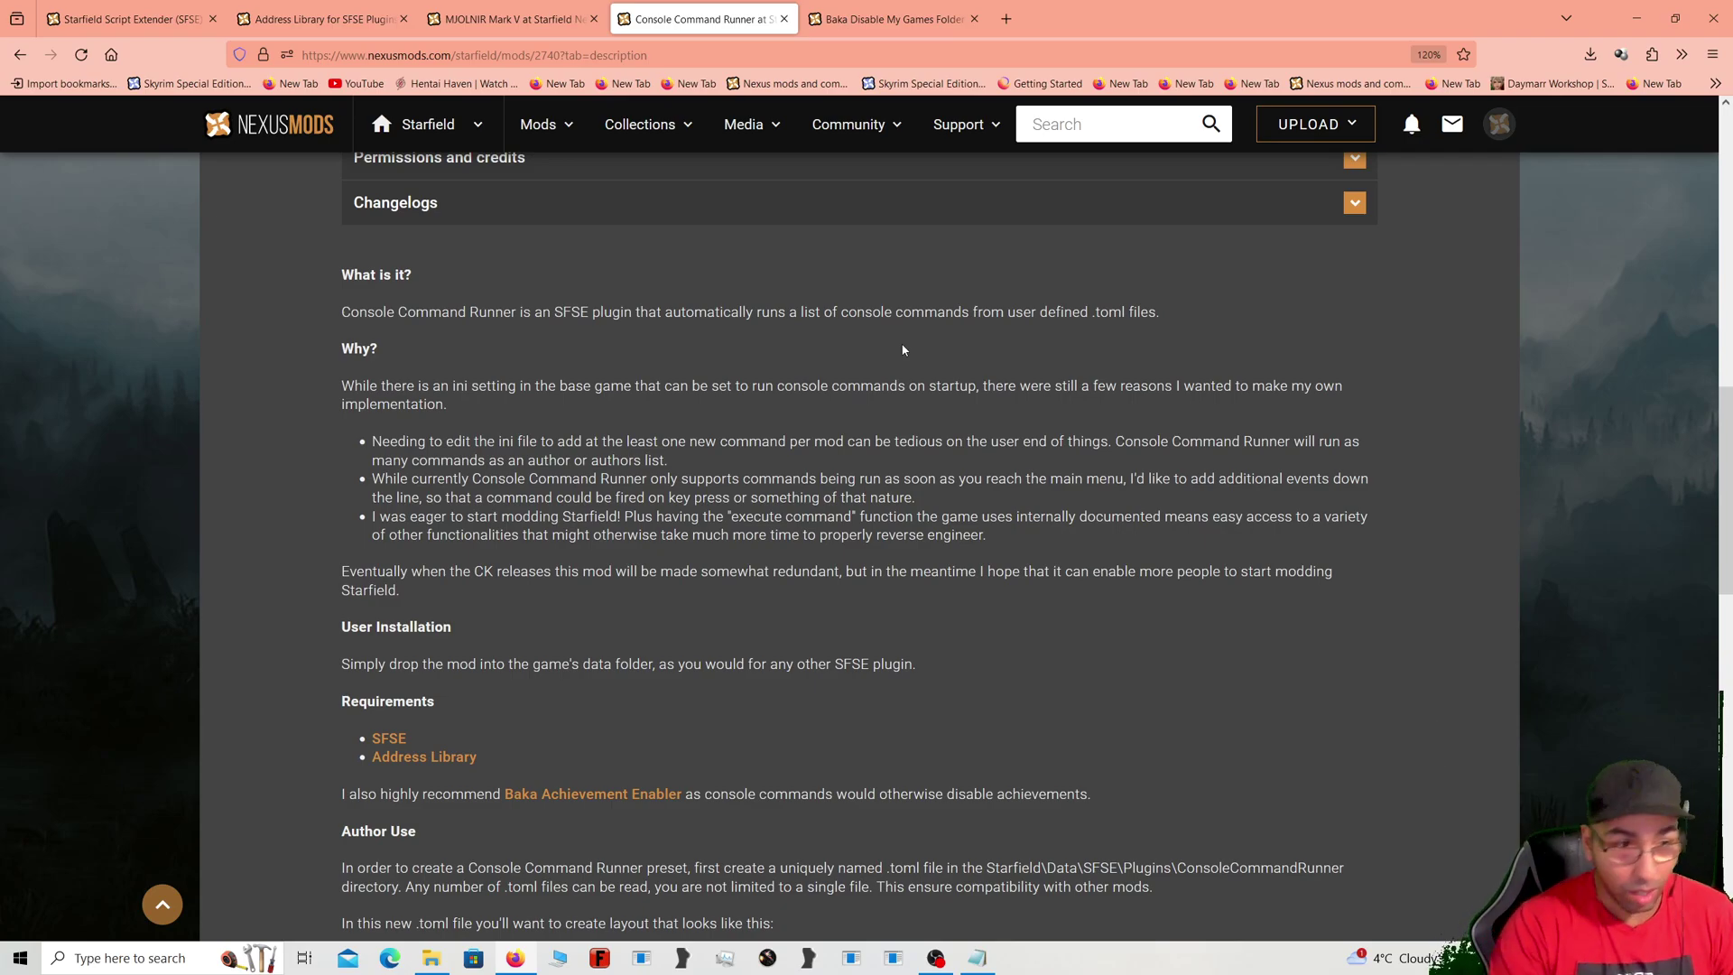
{"action": "scroll", "coordinate": [903, 350], "scroll_direction": "down", "scroll_amount": 7}
{"action": "scroll", "coordinate": [676, 429], "scroll_direction": "up", "scroll_amount": 5}
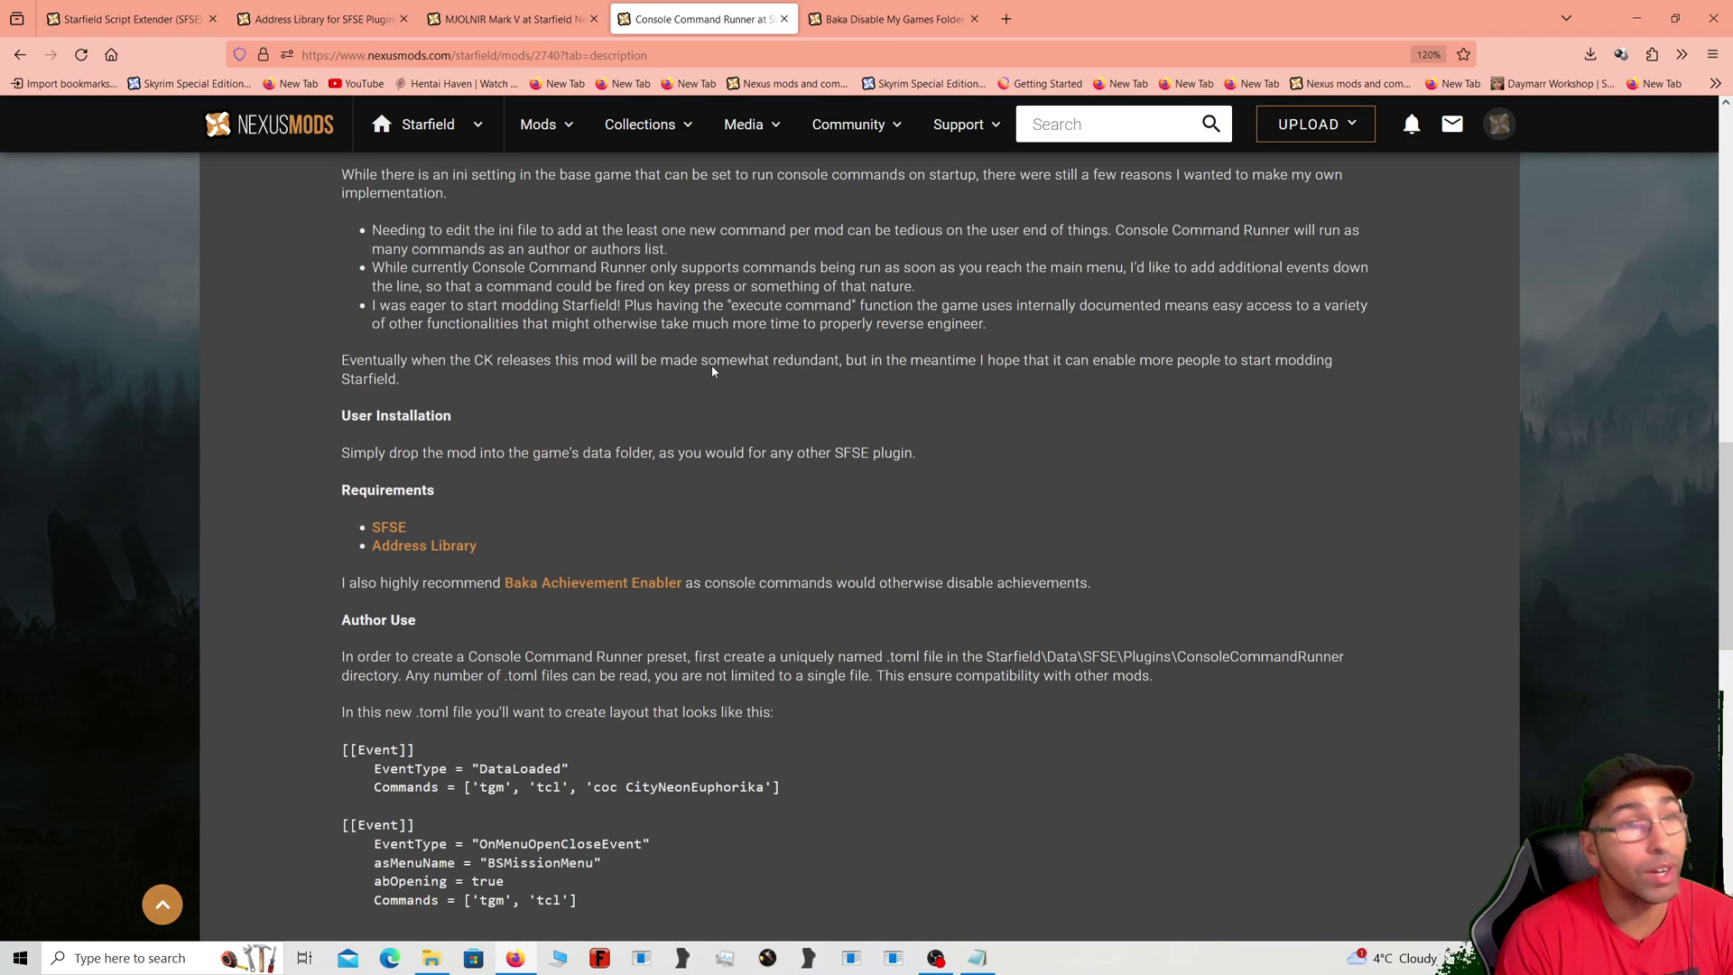
Step: Open the Baka Disable My Games Folder mod page, look over its description, and expand its requirements
{"action": "left_click", "coordinate": [872, 20]}
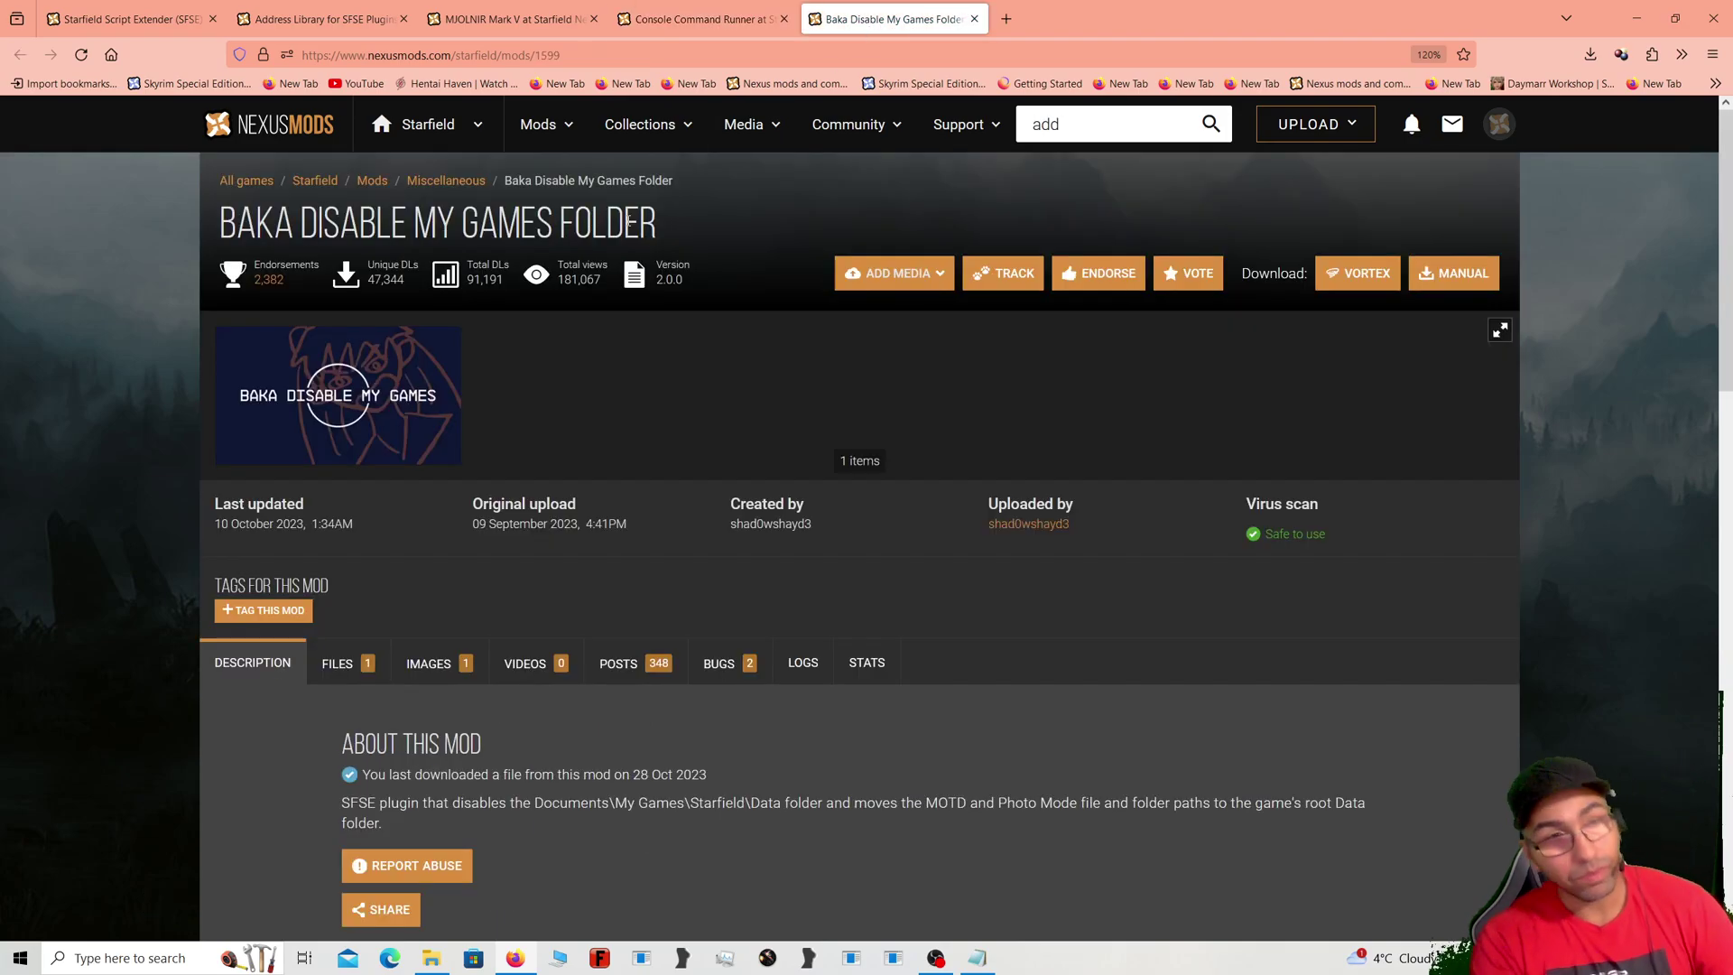
{"action": "scroll", "coordinate": [648, 221], "scroll_direction": "down", "scroll_amount": 3}
{"action": "scroll", "coordinate": [648, 224], "scroll_direction": "up", "scroll_amount": 3}
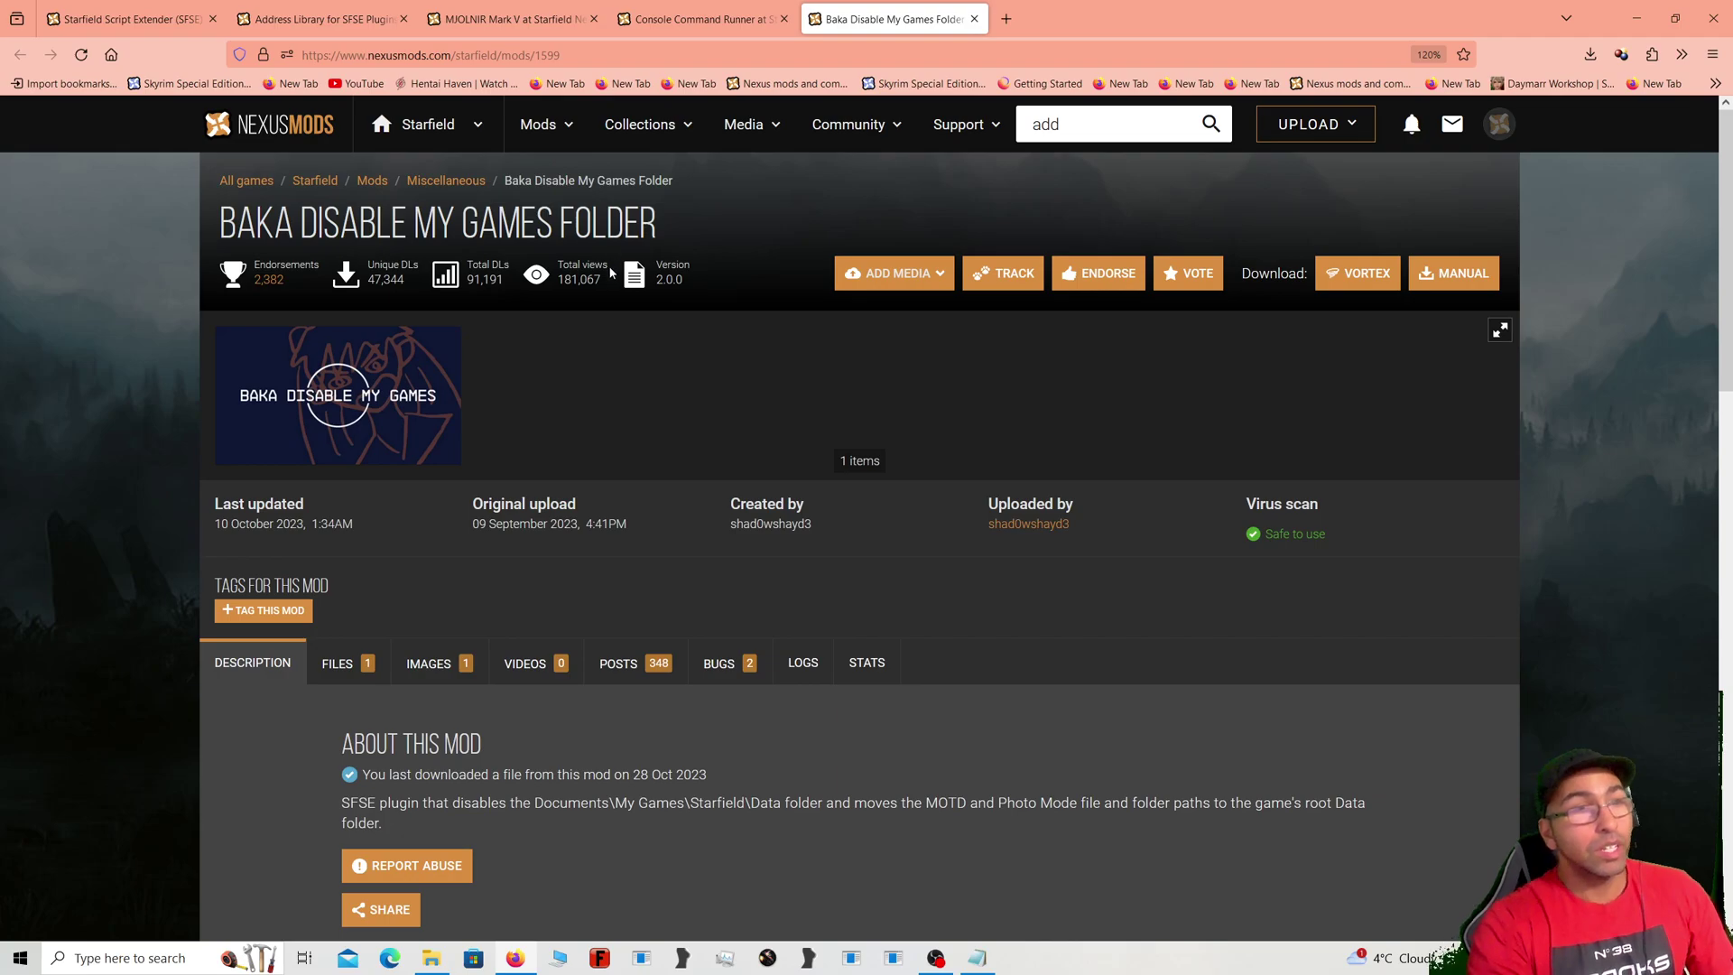
{"action": "scroll", "coordinate": [552, 538], "scroll_direction": "down", "scroll_amount": 3}
{"action": "scroll", "coordinate": [360, 673], "scroll_direction": "down", "scroll_amount": 1}
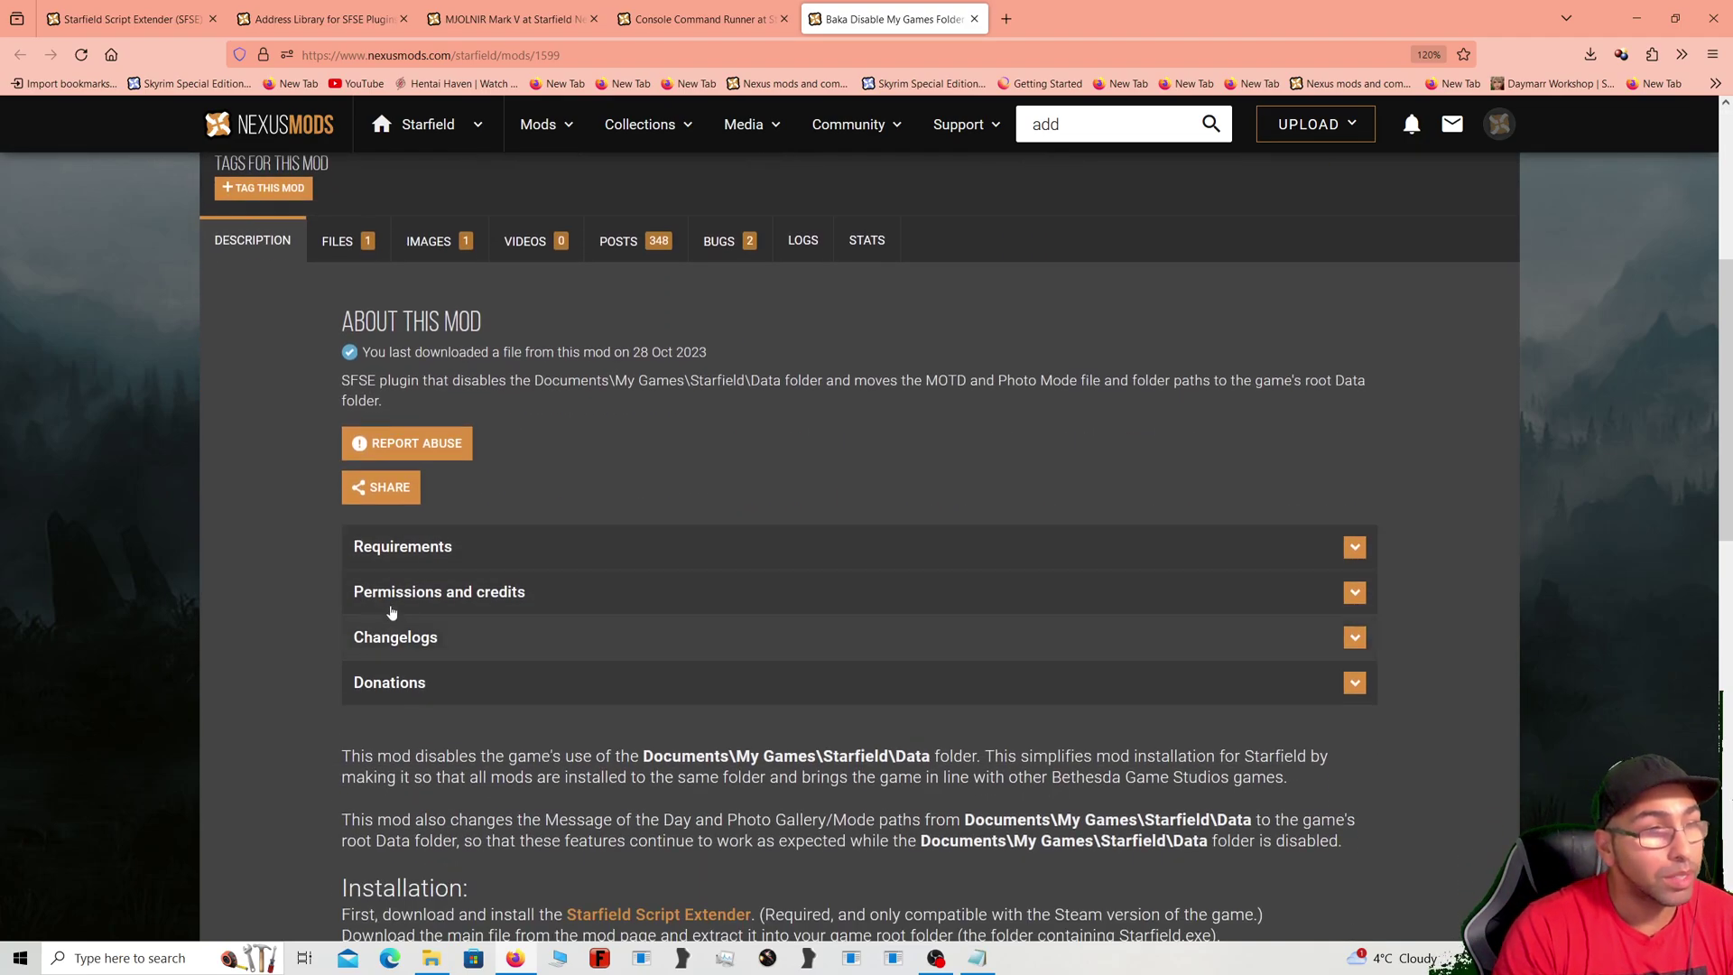
{"action": "left_click", "coordinate": [392, 548]}
{"action": "scroll", "coordinate": [406, 524], "scroll_direction": "down", "scroll_amount": 2}
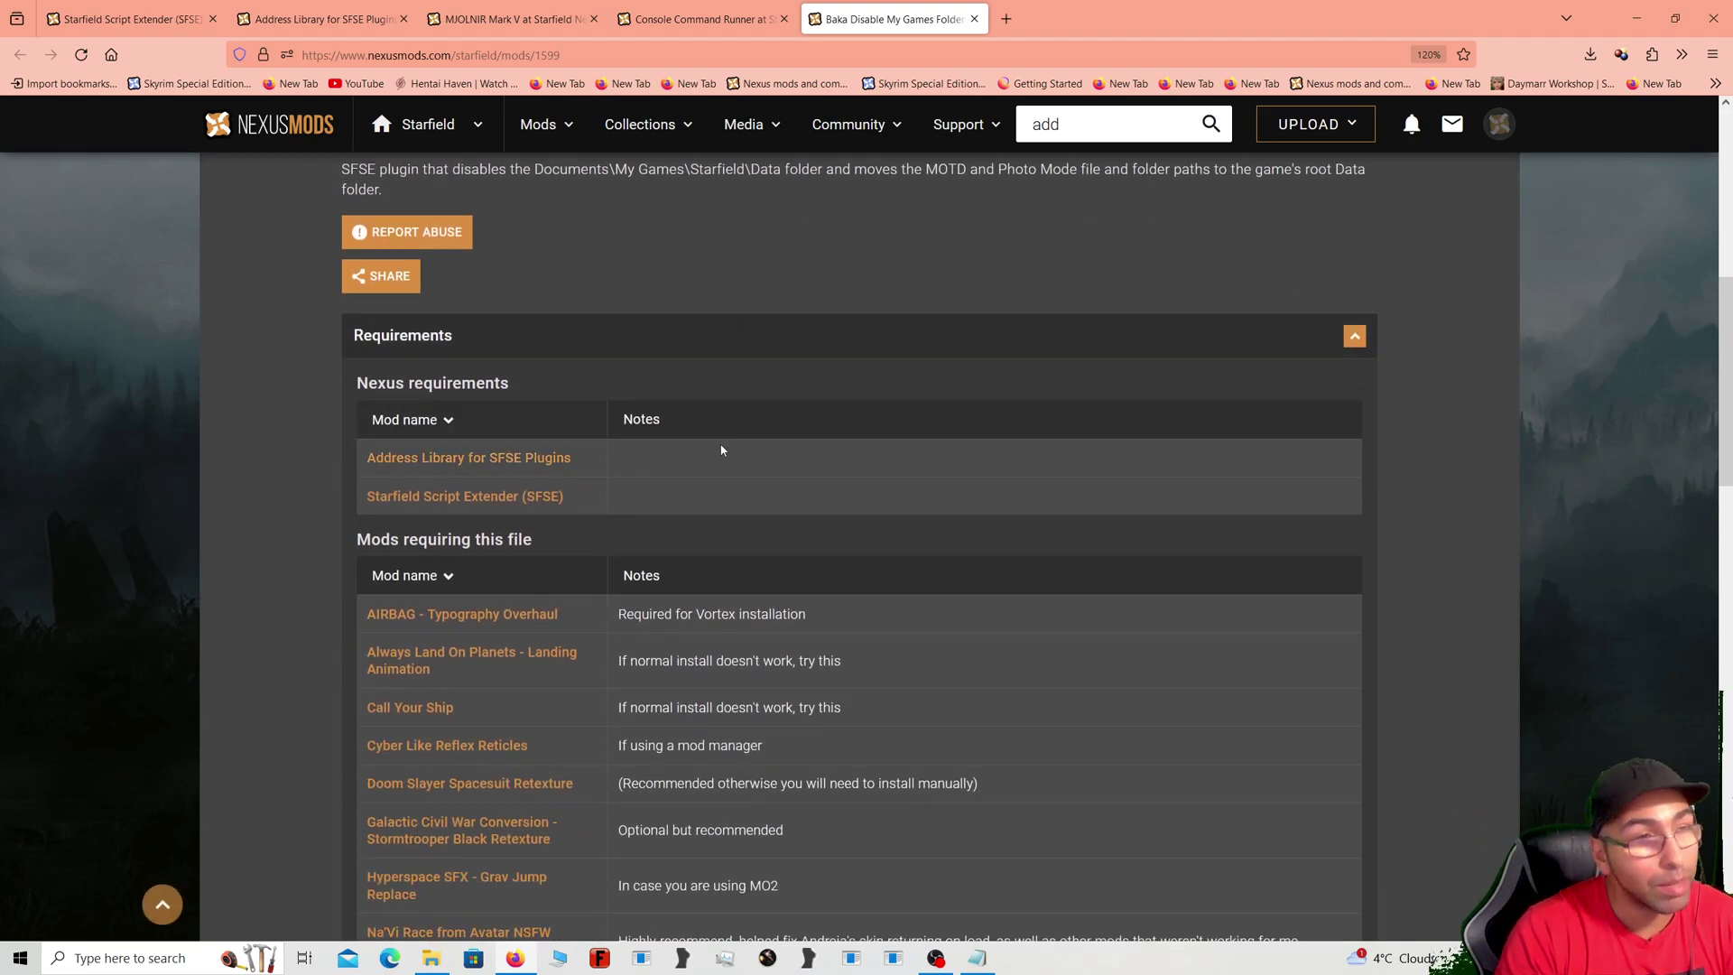
Step: Look over the files offered for download on the Baka Disable My Games Folder mod page
{"action": "scroll", "coordinate": [614, 503], "scroll_direction": "up", "scroll_amount": 3}
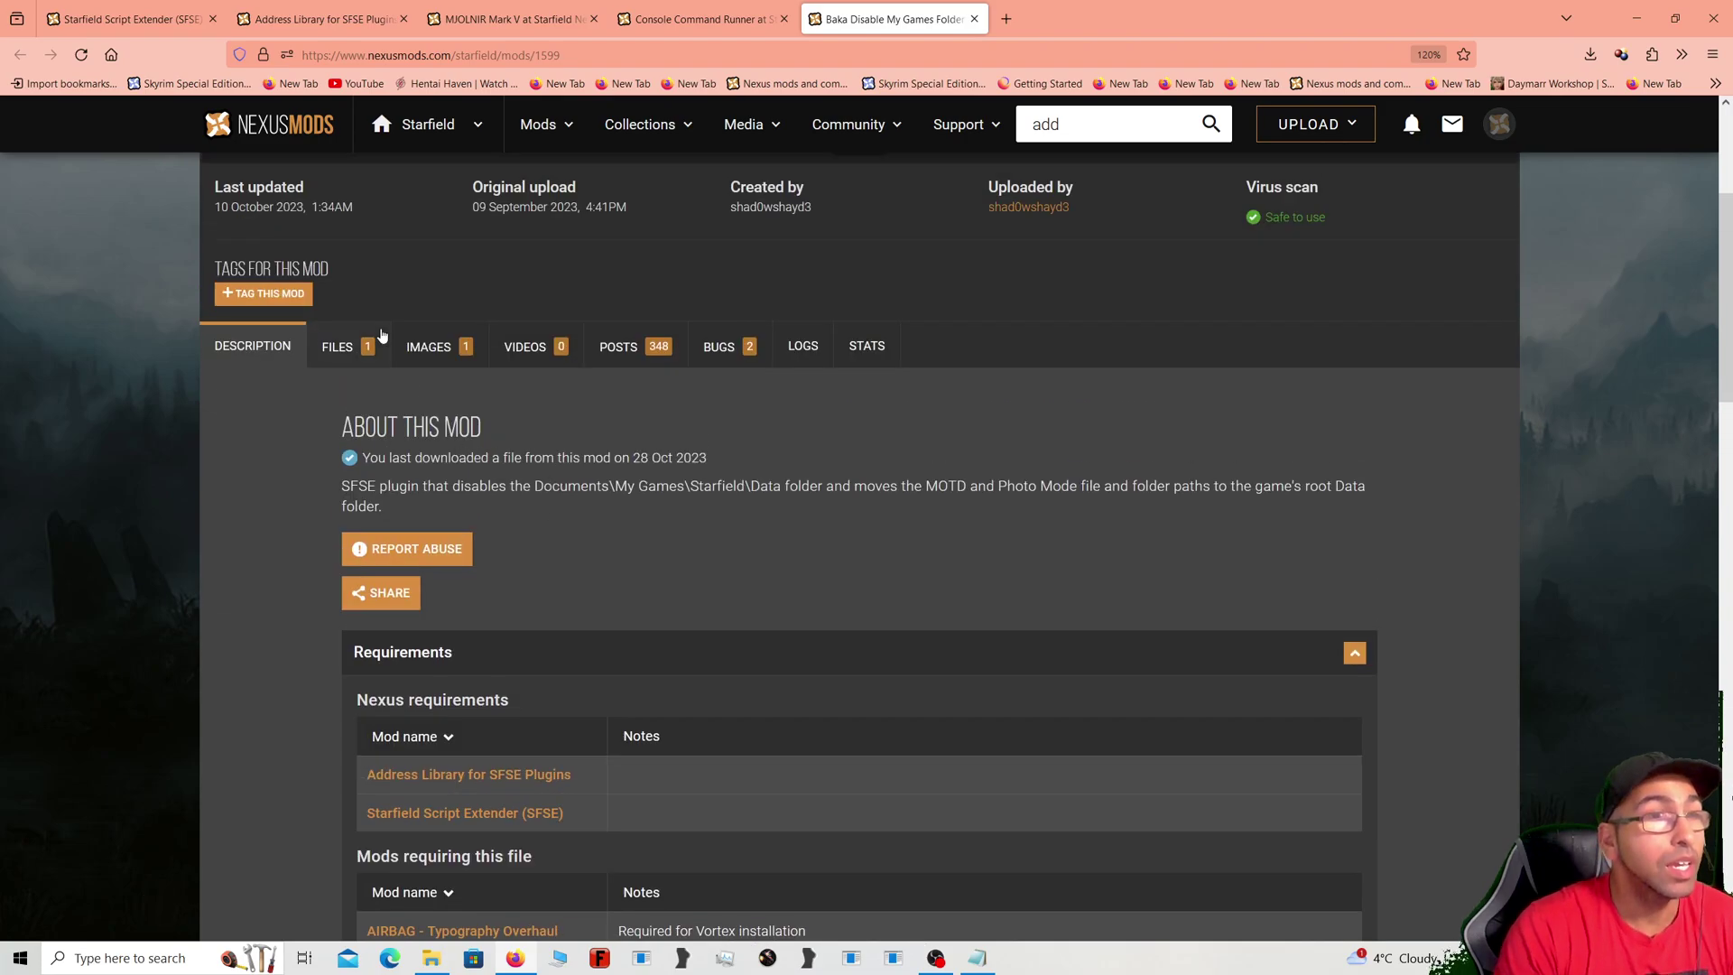
{"action": "left_click", "coordinate": [343, 356]}
{"action": "scroll", "coordinate": [423, 409], "scroll_direction": "down", "scroll_amount": 3}
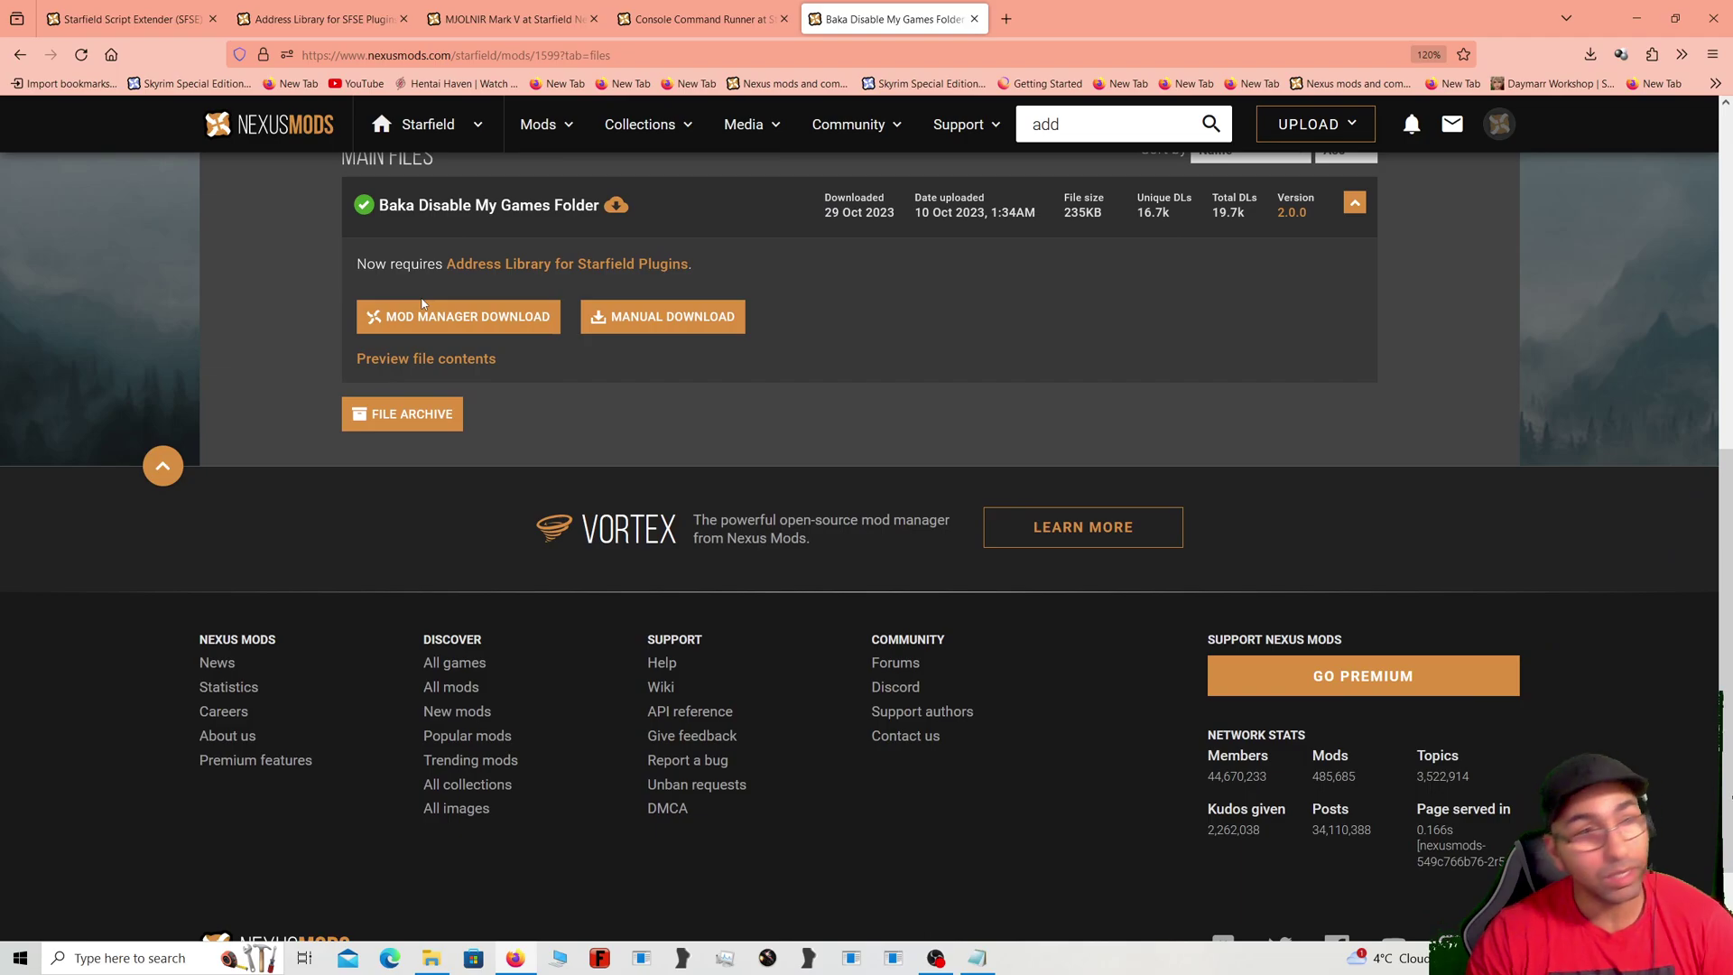
{"action": "scroll", "coordinate": [438, 291], "scroll_direction": "up", "scroll_amount": 3}
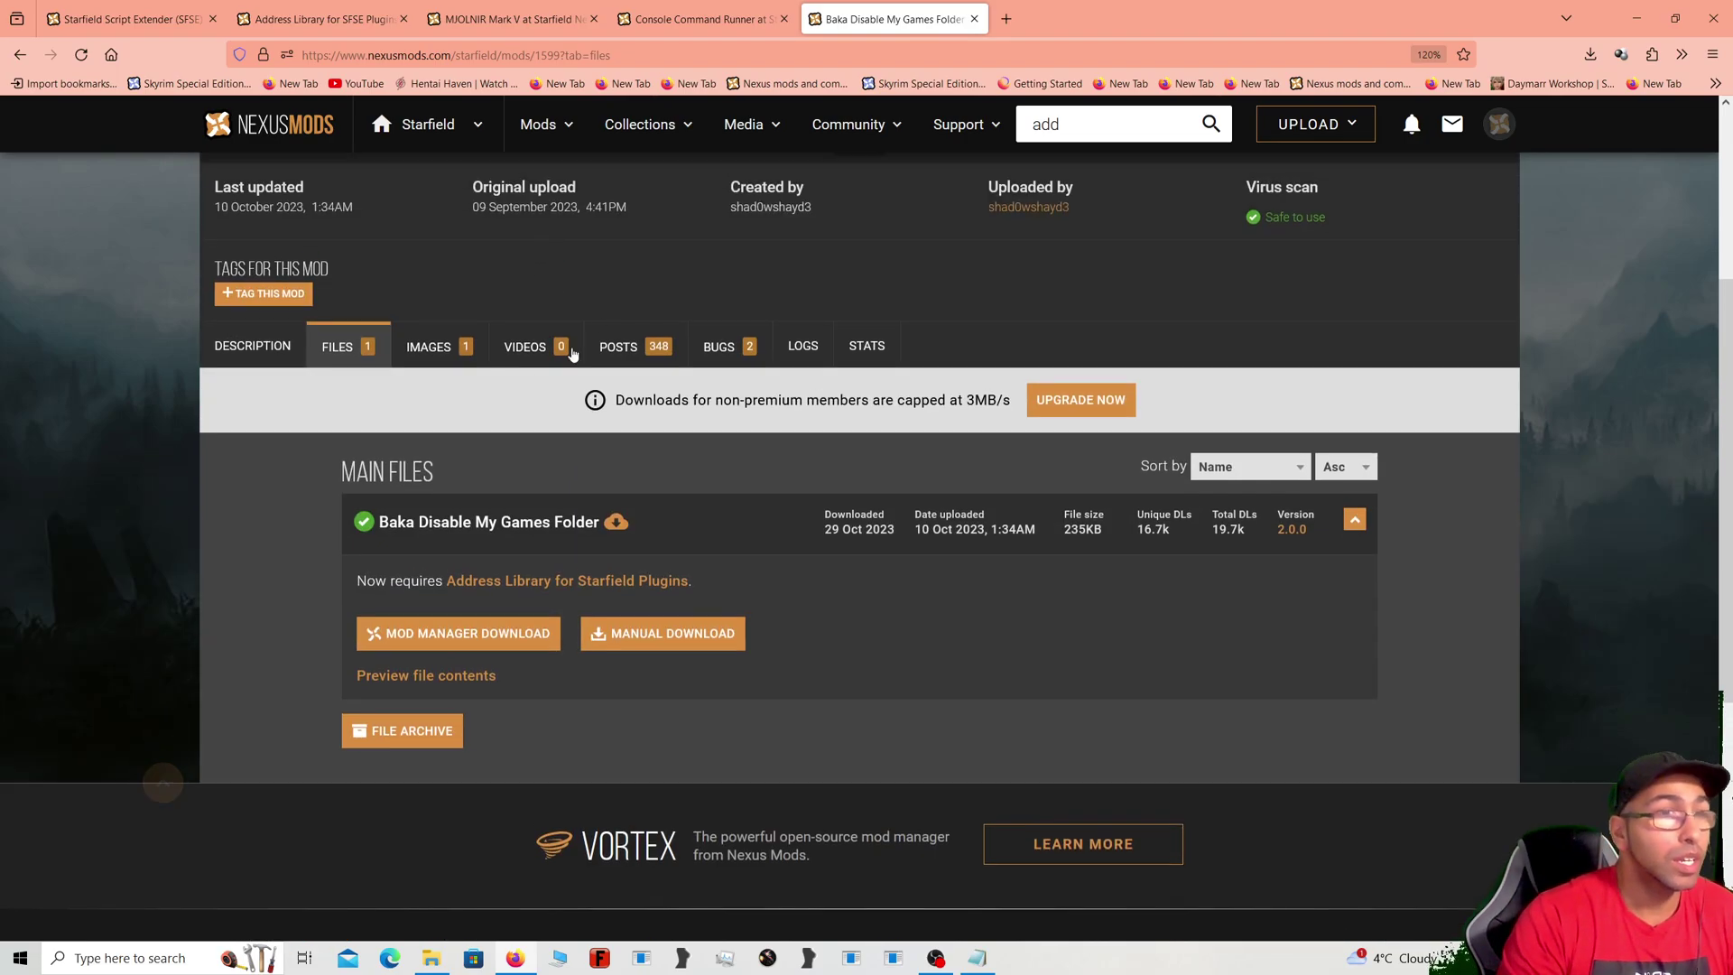
Step: Return to the Baka Disable My Games Folder description and read its installation instructions
{"action": "left_click", "coordinate": [228, 336]}
{"action": "scroll", "coordinate": [386, 329], "scroll_direction": "down", "scroll_amount": 10}
{"action": "scroll", "coordinate": [300, 633], "scroll_direction": "up", "scroll_amount": 4}
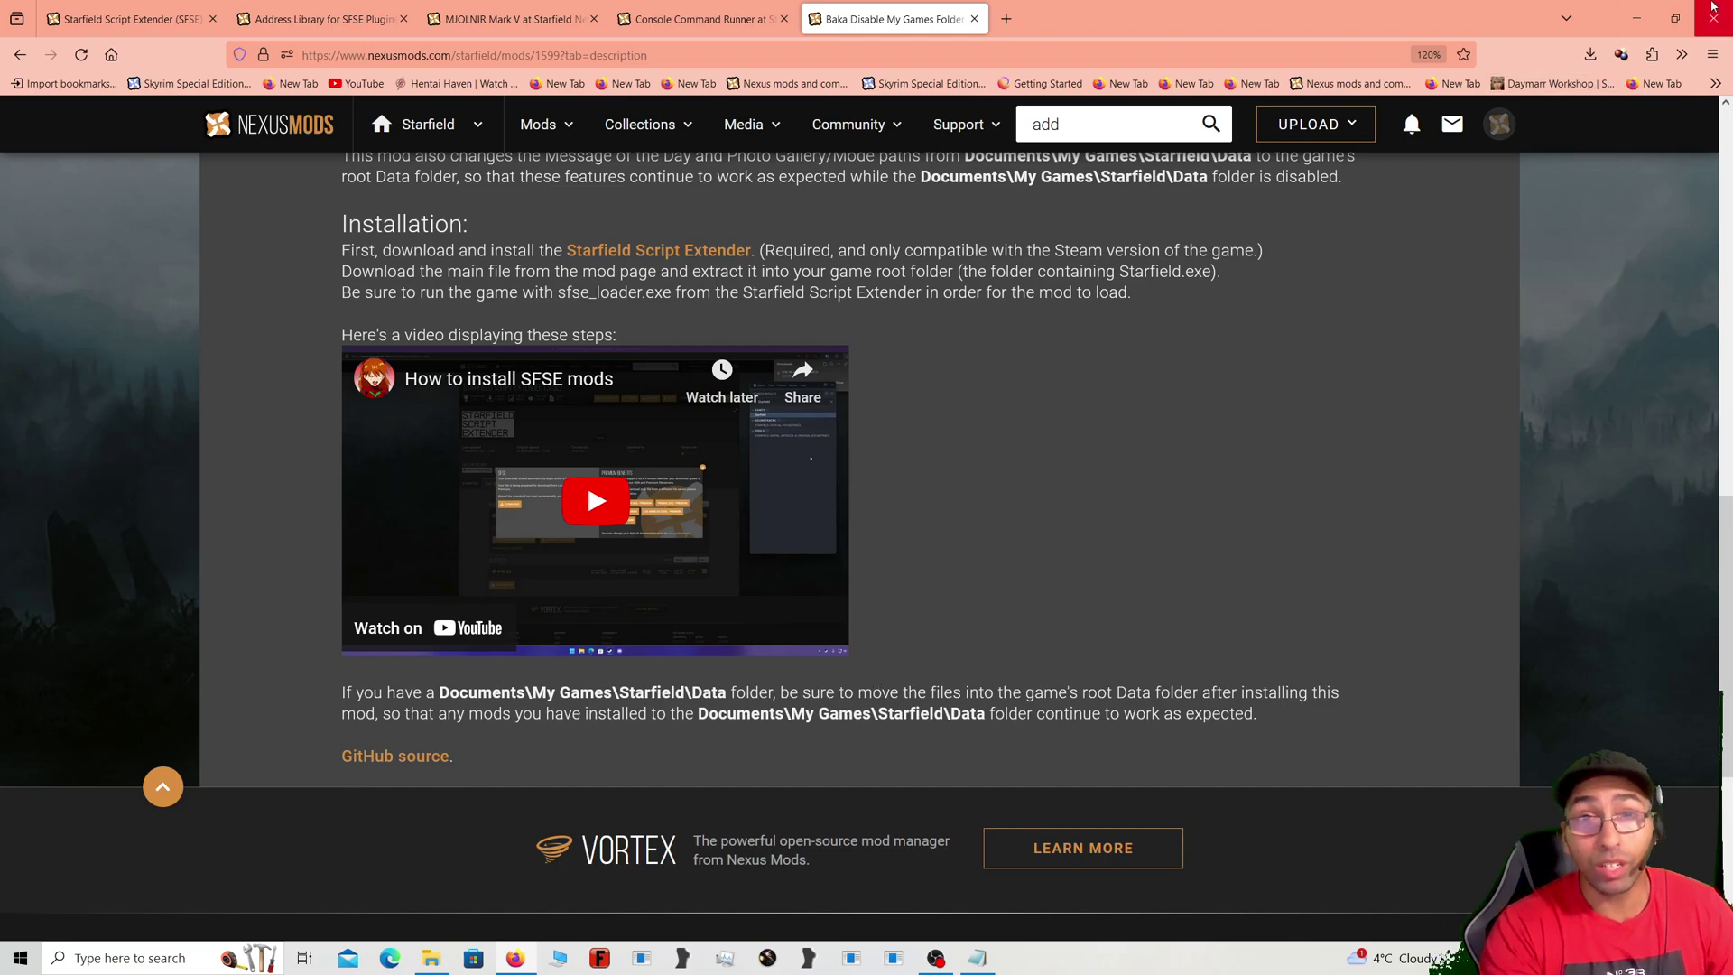
Step: Switch to File Explorer and open the Starfield folder inside Documents\My Games
{"action": "left_click", "coordinate": [1631, 19]}
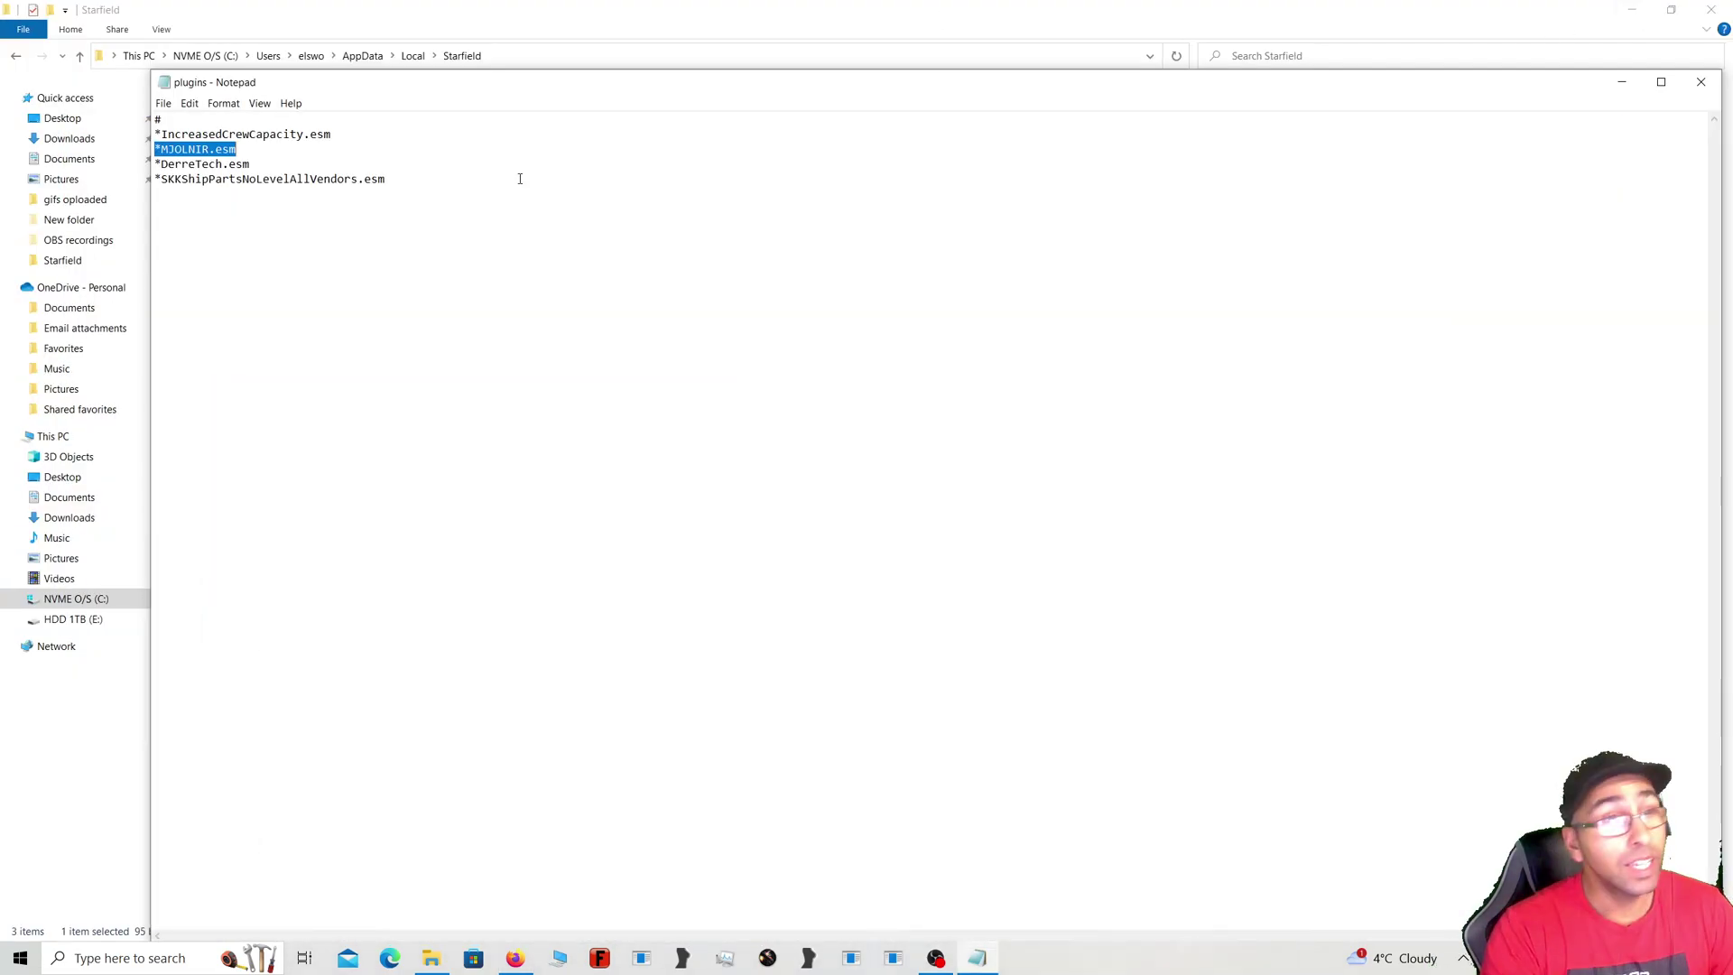
{"action": "left_click", "coordinate": [70, 138]}
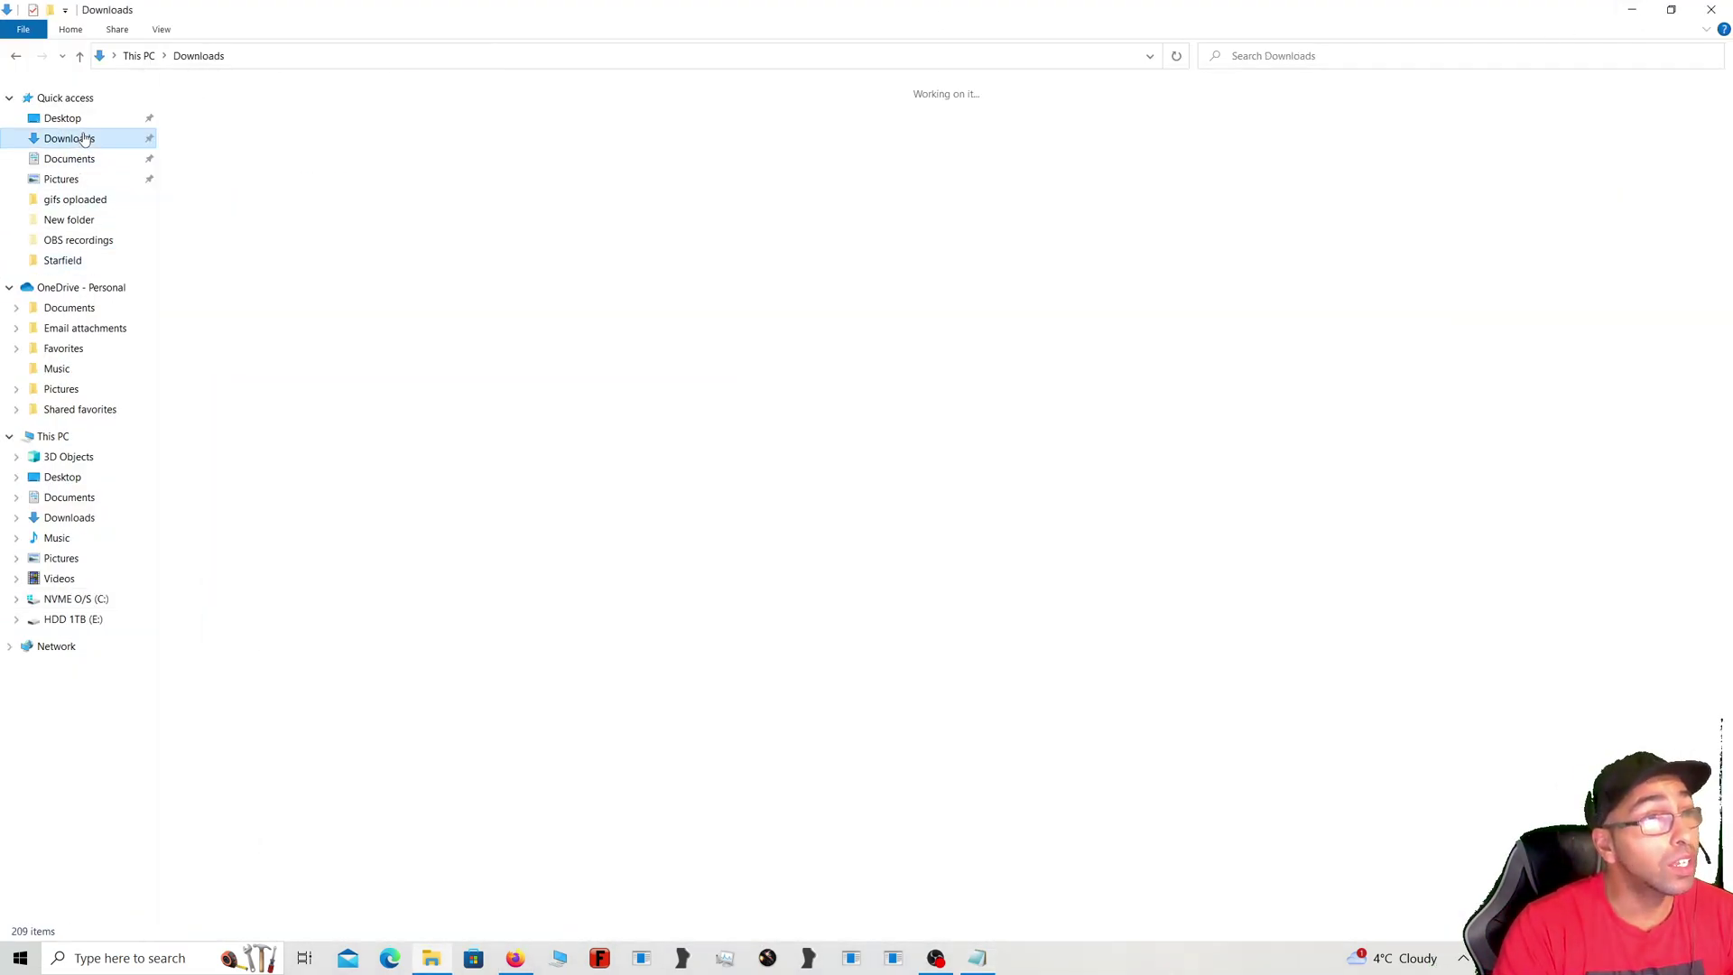
{"action": "left_click", "coordinate": [72, 158]}
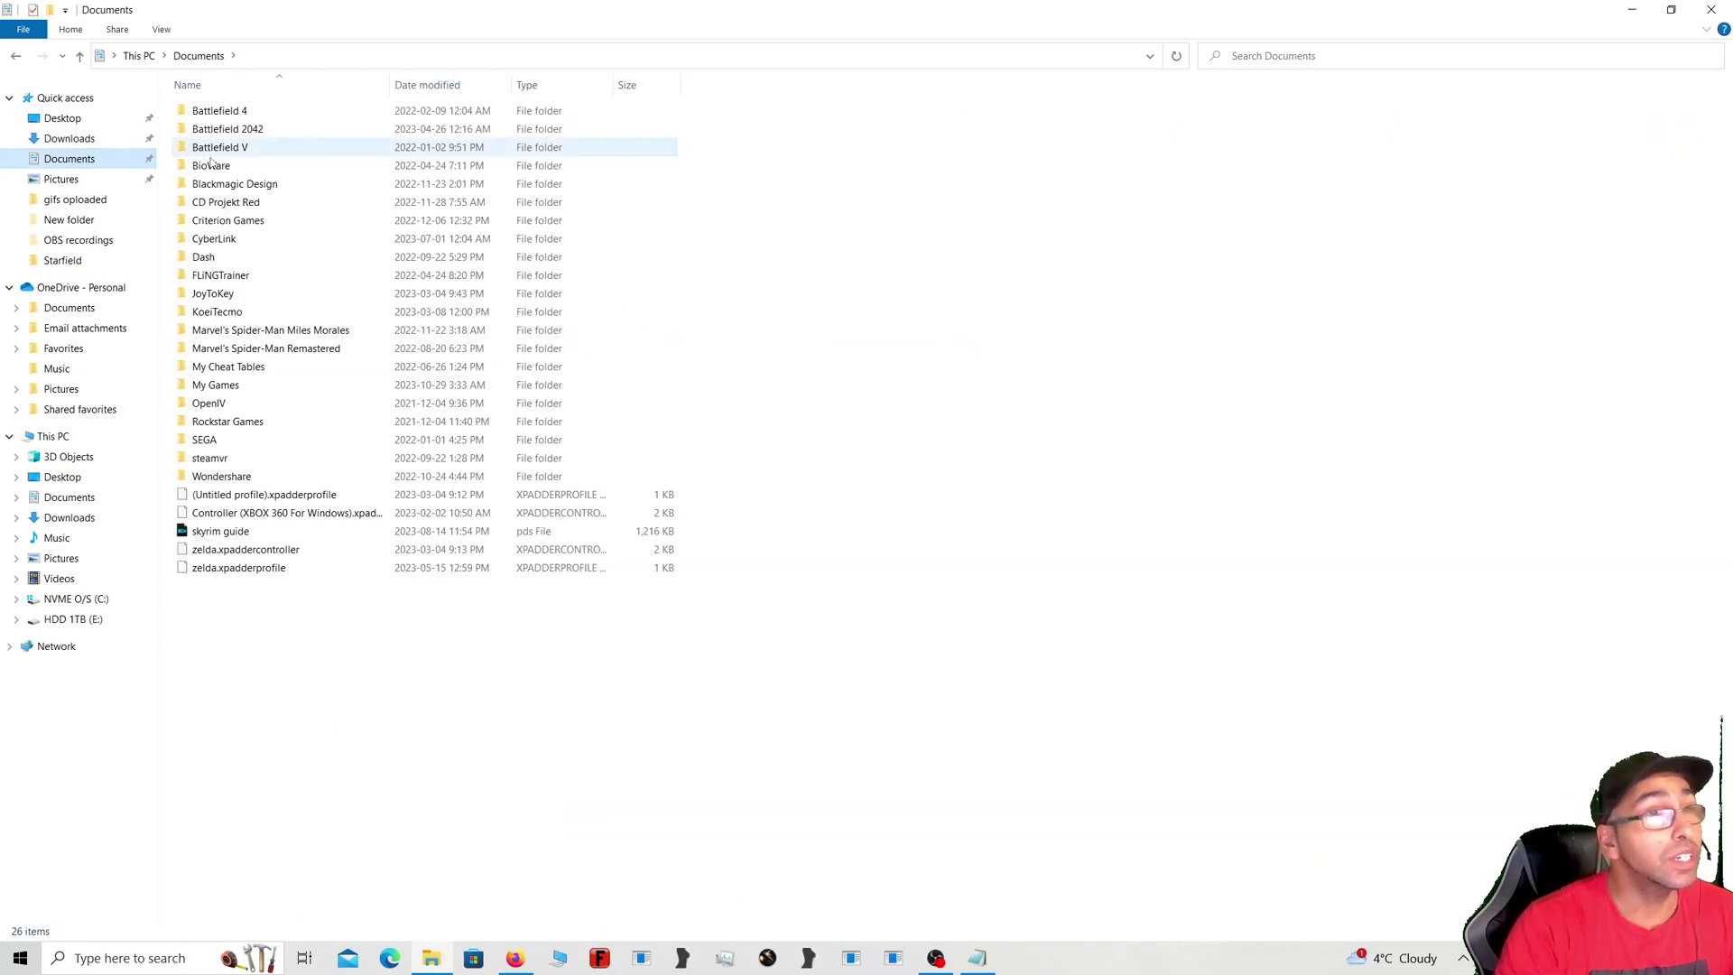
{"action": "left_click", "coordinate": [239, 387]}
{"action": "double_click", "coordinate": [239, 387]}
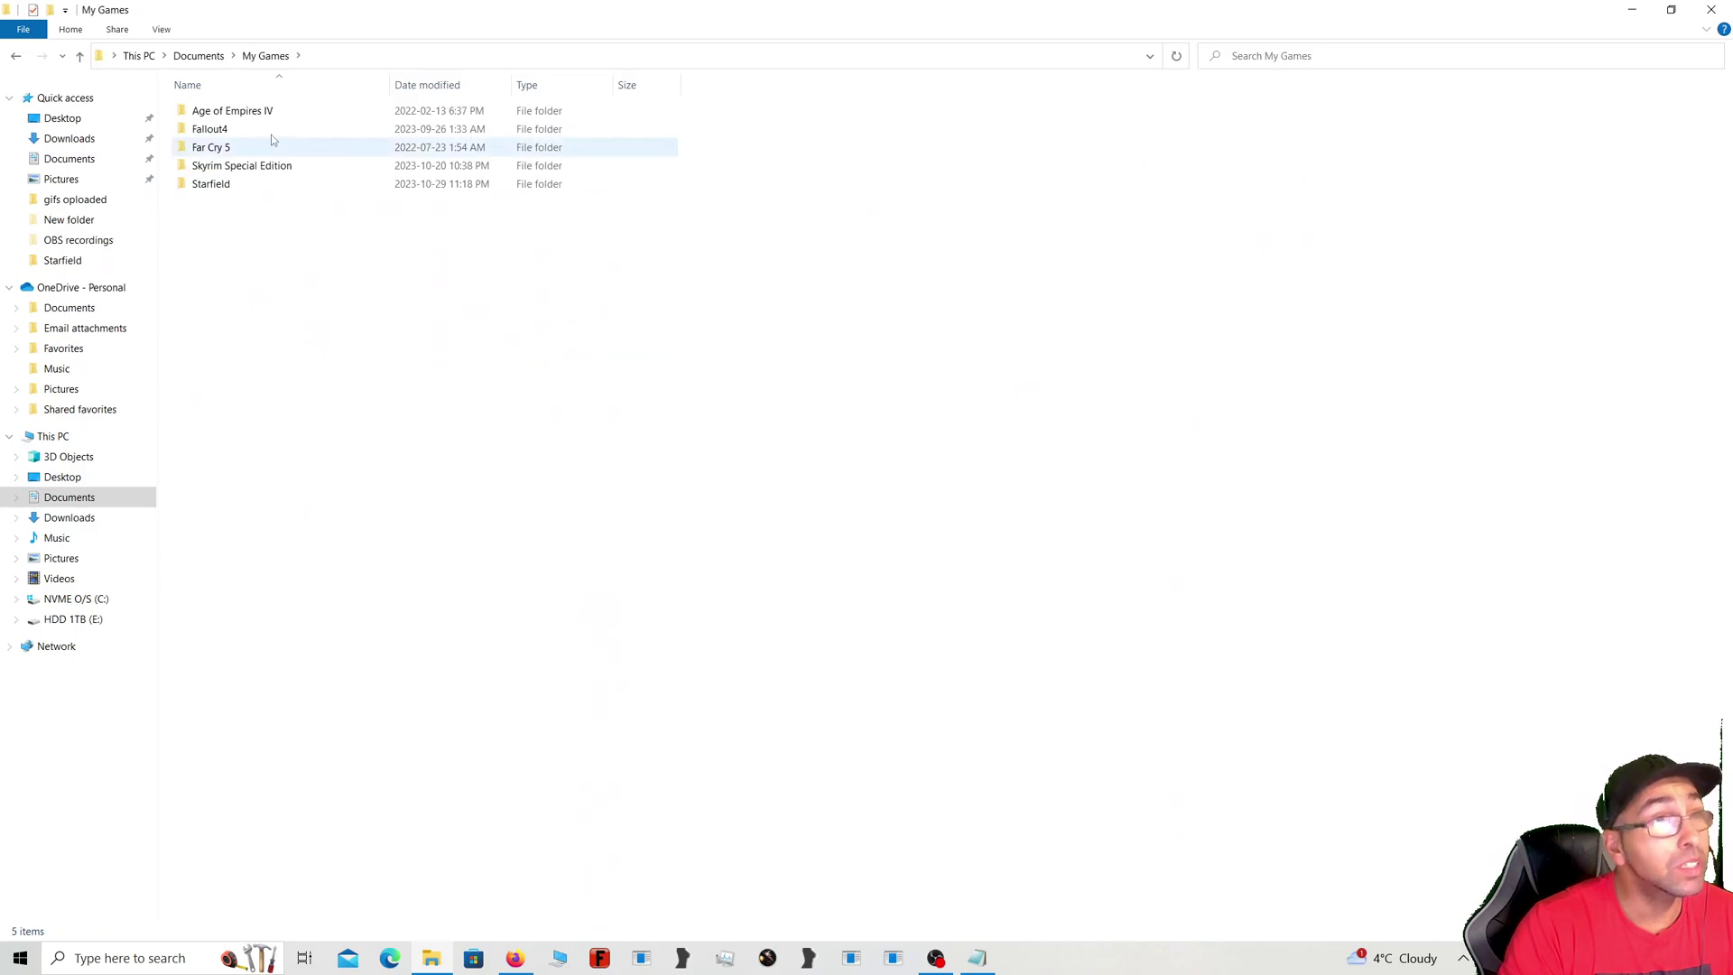
{"action": "double_click", "coordinate": [210, 184]}
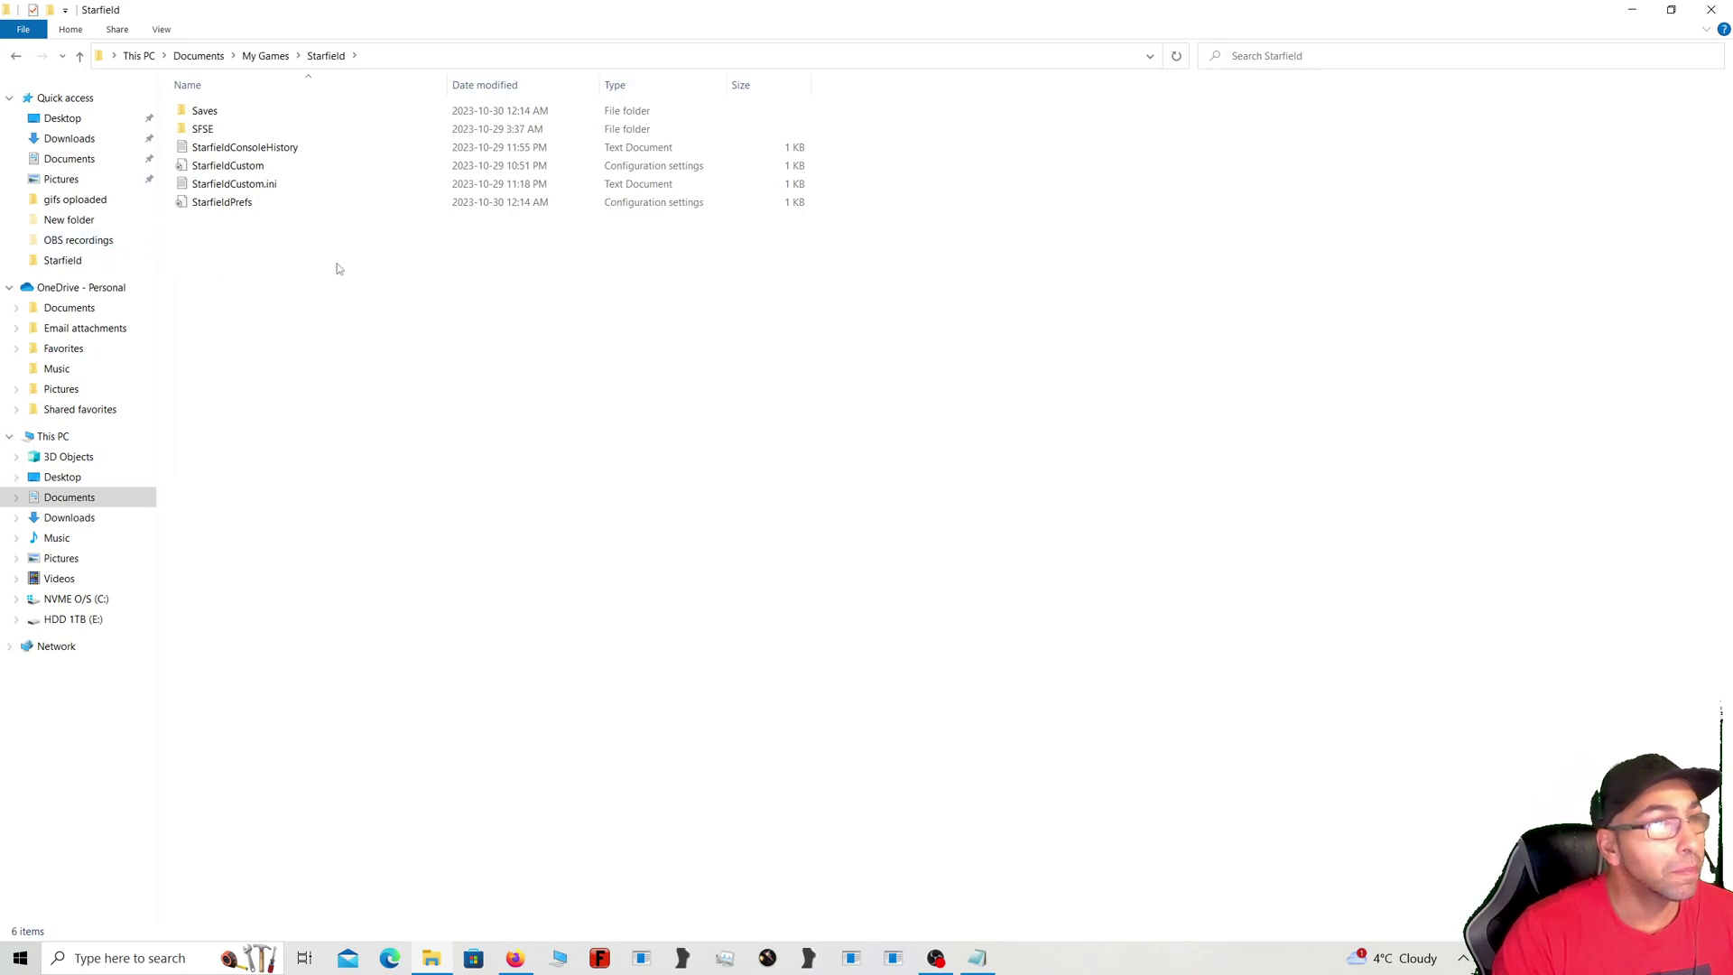
Step: Create a new folder named "deta" in the Documents\My Games\Starfield folder
{"action": "right_click", "coordinate": [358, 294]}
{"action": "mouse_move", "coordinate": [468, 483]}
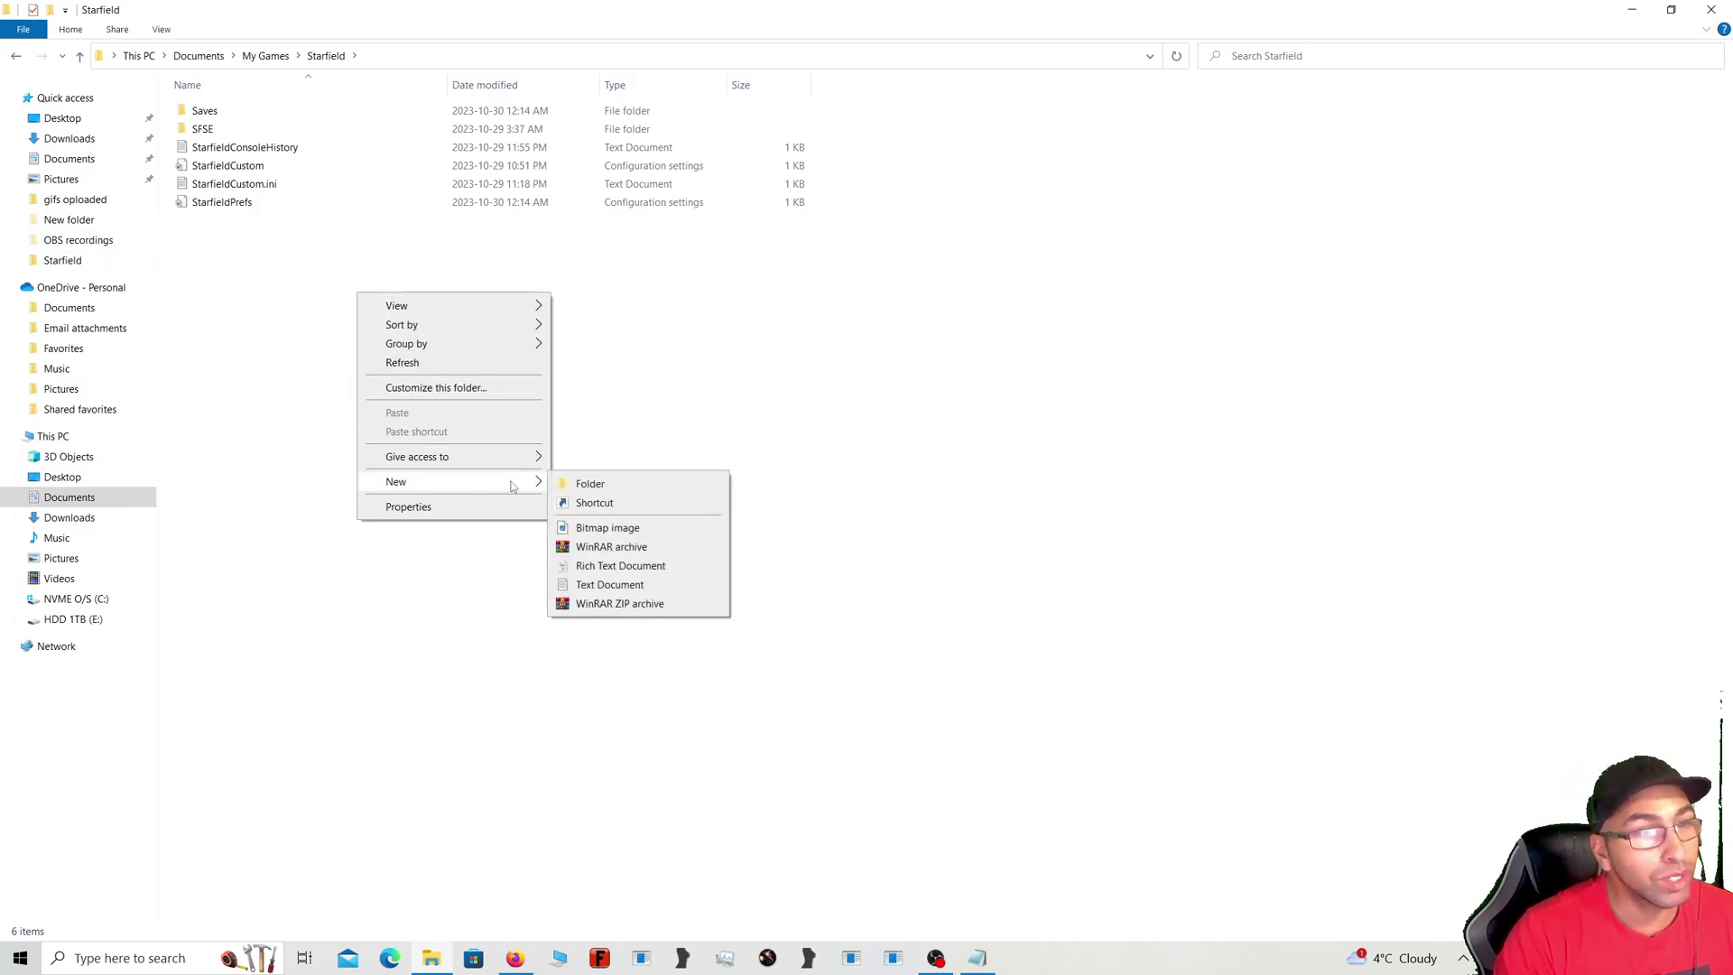
{"action": "left_click", "coordinate": [592, 486]}
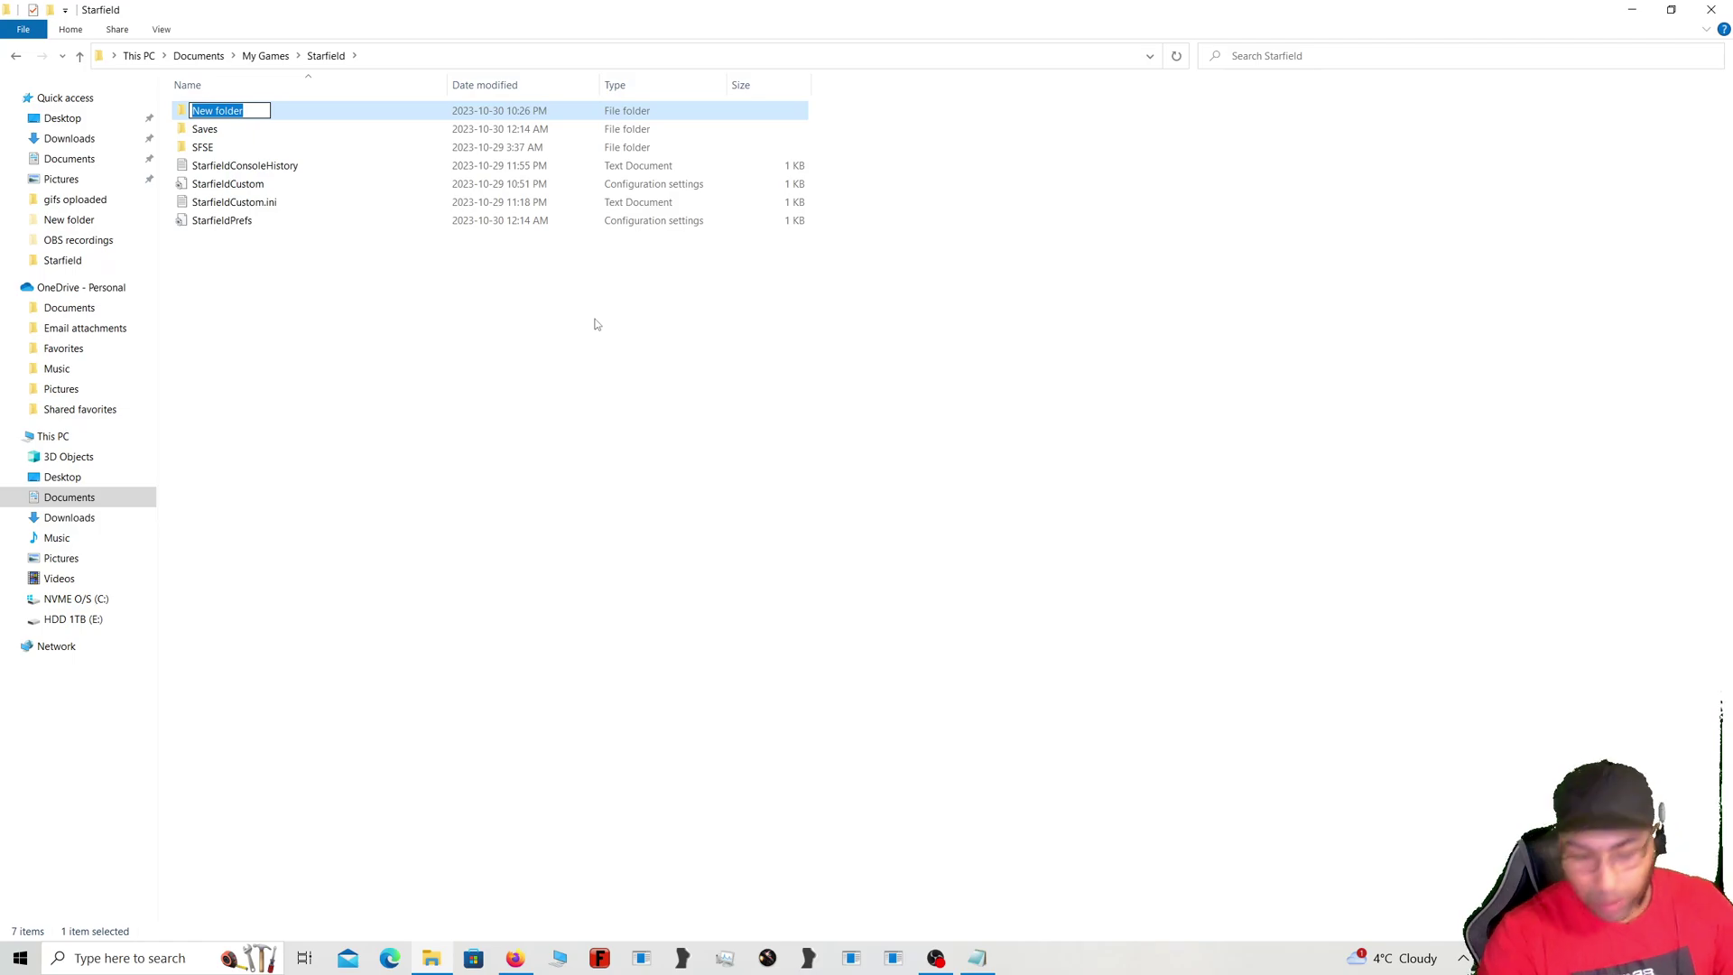
{"action": "type", "text": "deta"}
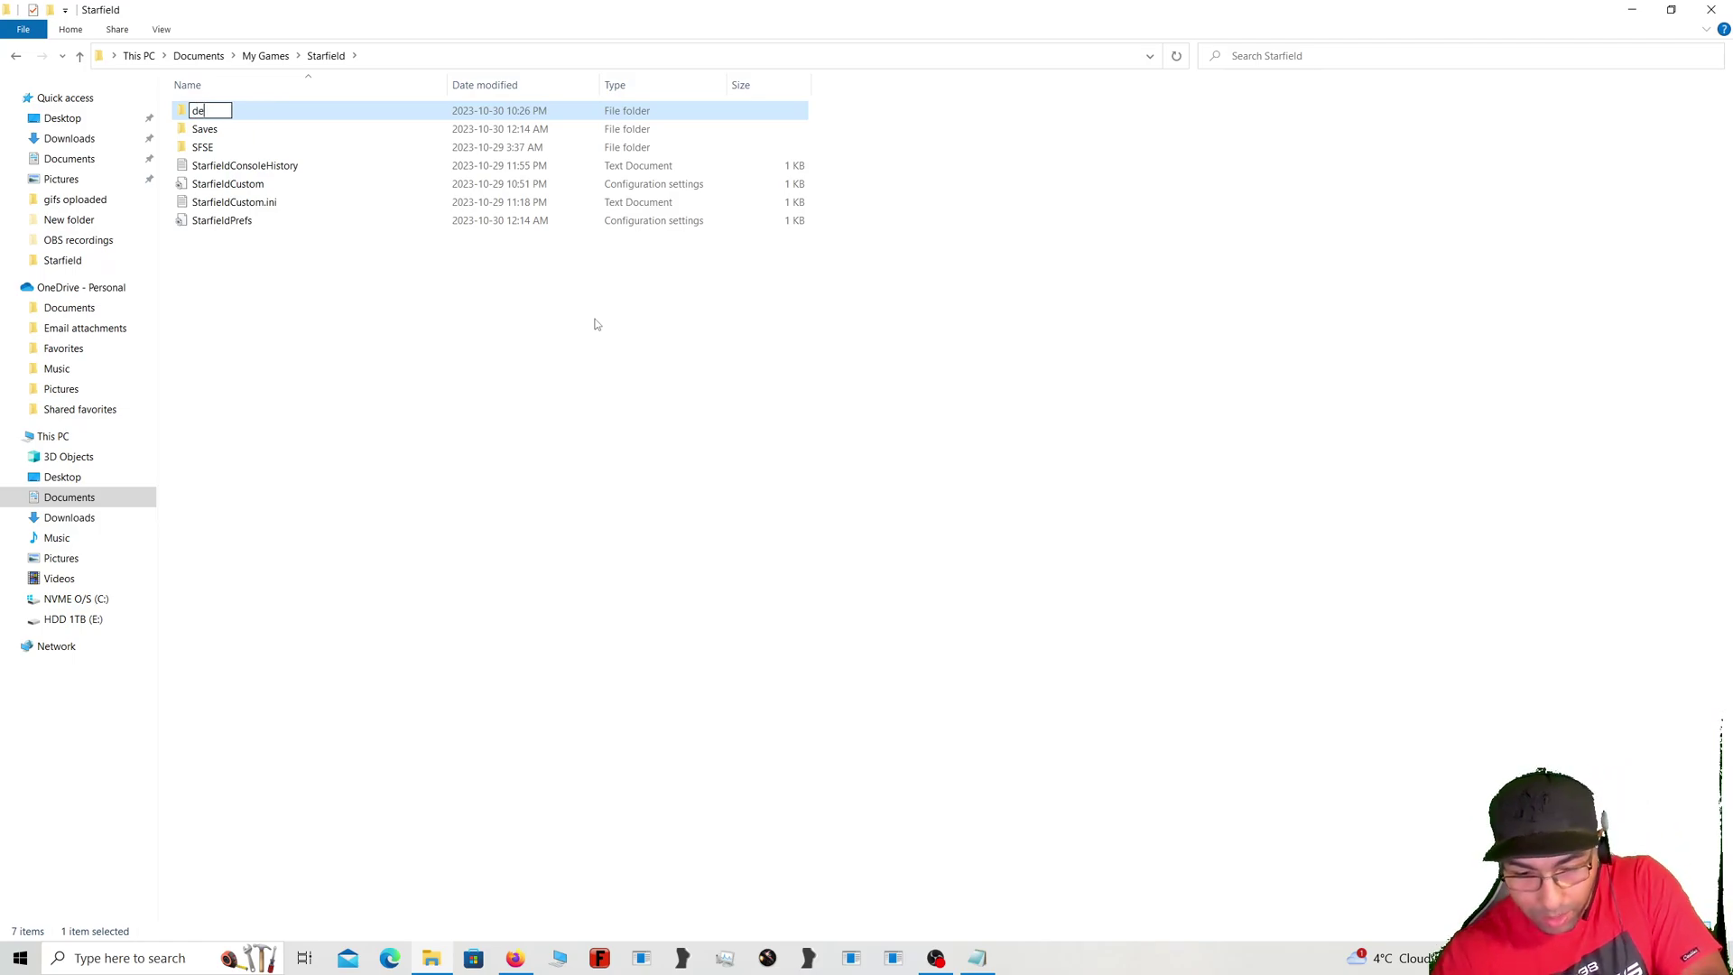
{"action": "left_click", "coordinate": [686, 492]}
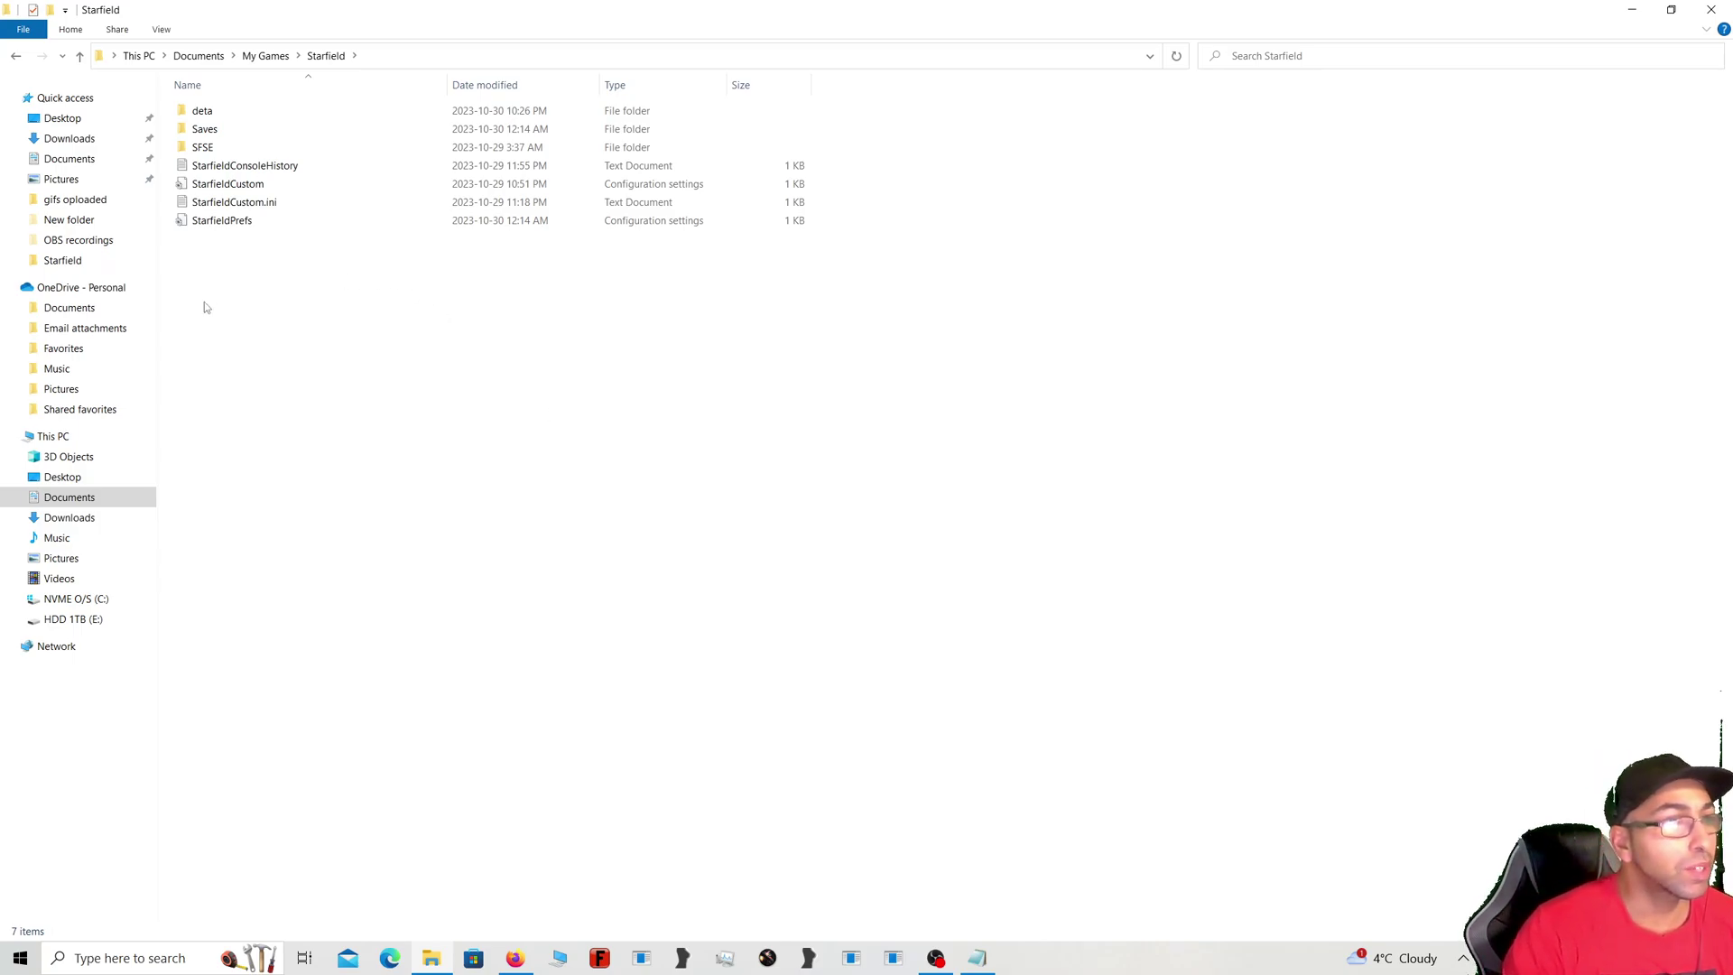
Step: In a second File Explorer window, open the game folder at Program Files (x86)\Steam\steamapps\common\Starfield on the C: drive
{"action": "left_click", "coordinate": [561, 959]}
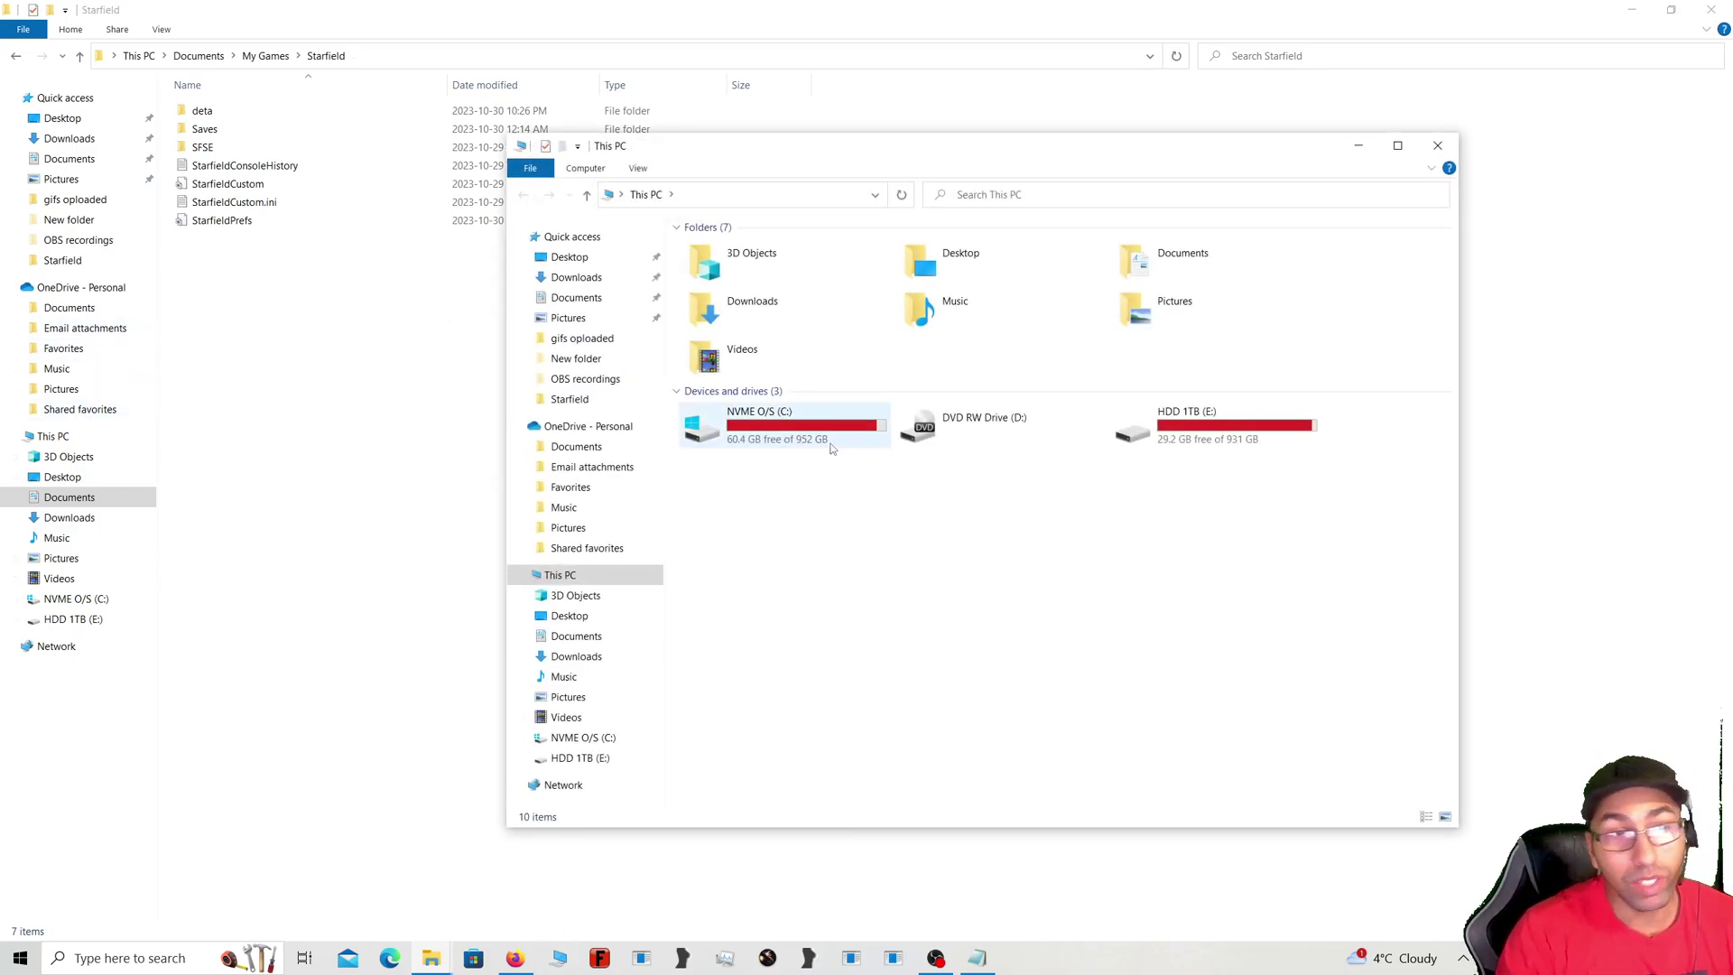
{"action": "double_click", "coordinate": [832, 438]}
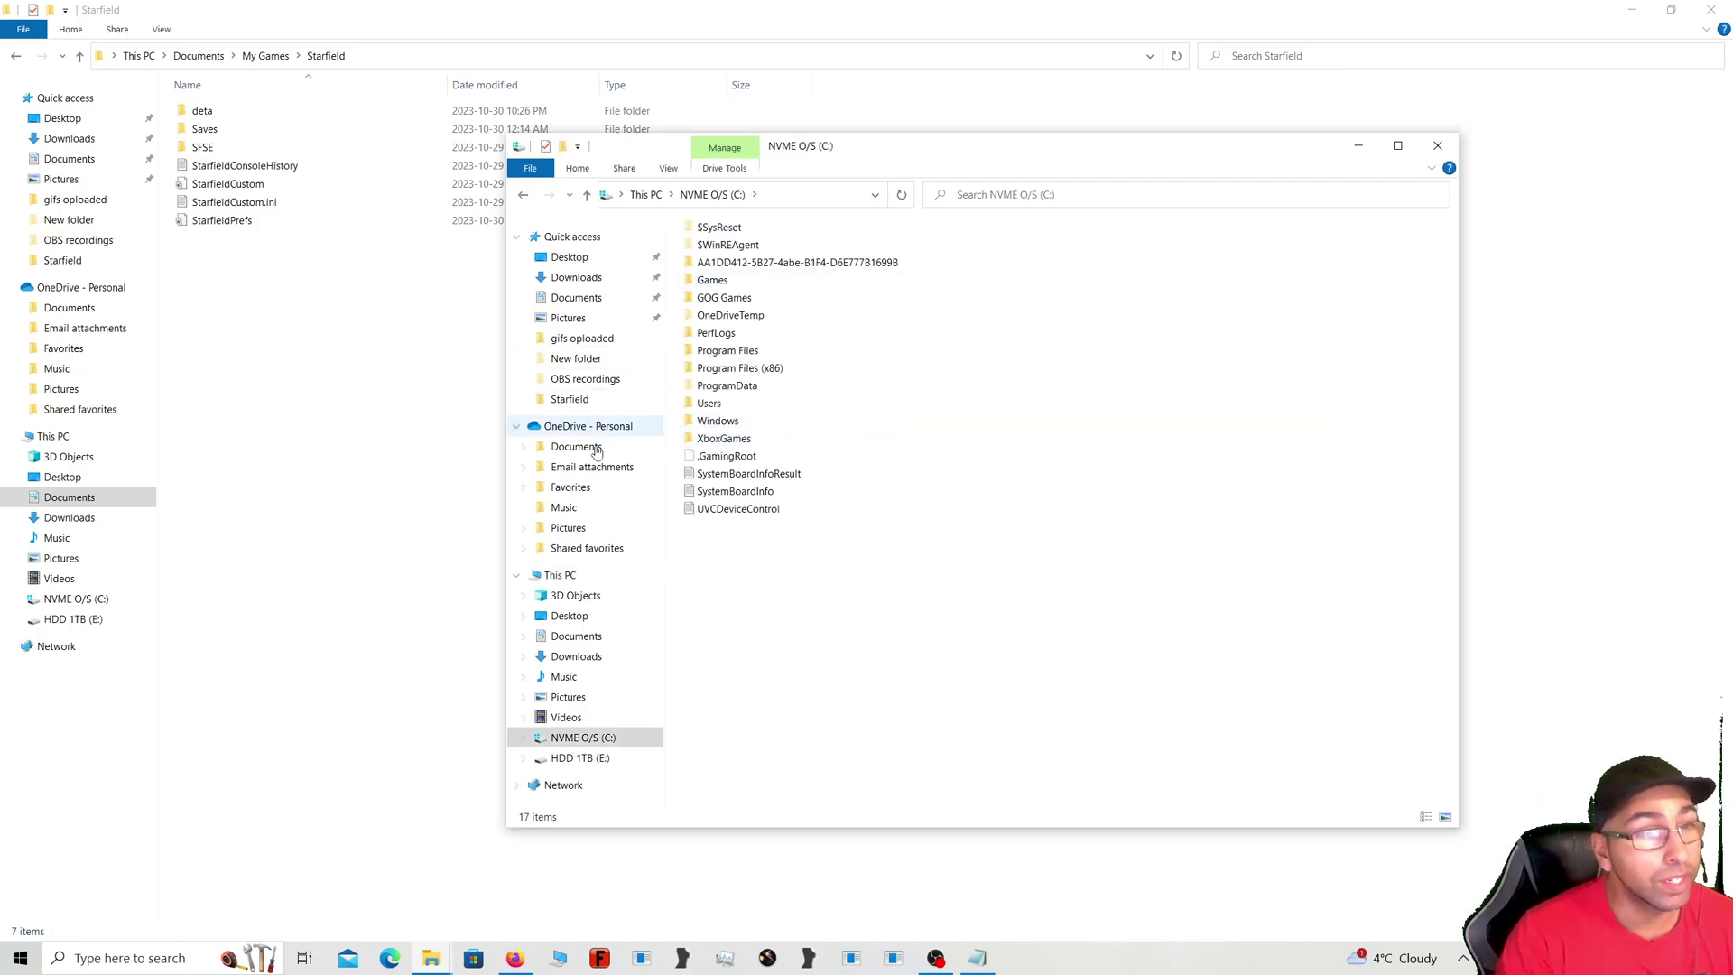
{"action": "left_click", "coordinate": [600, 576]}
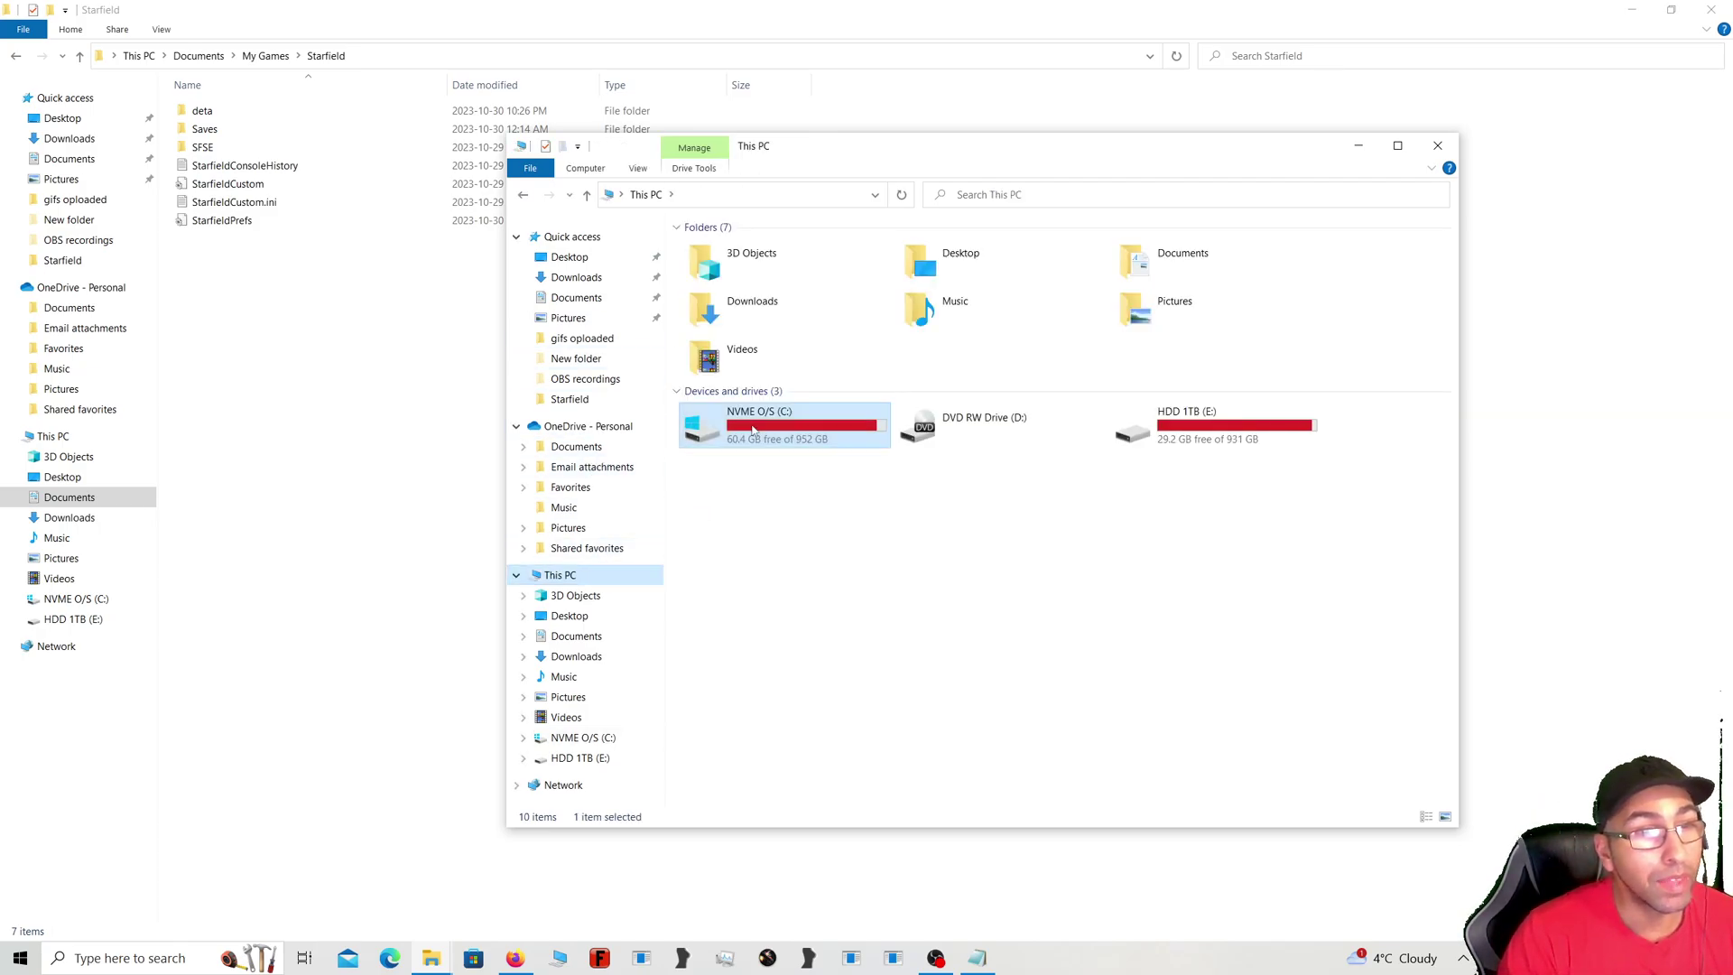
{"action": "double_click", "coordinate": [756, 431]}
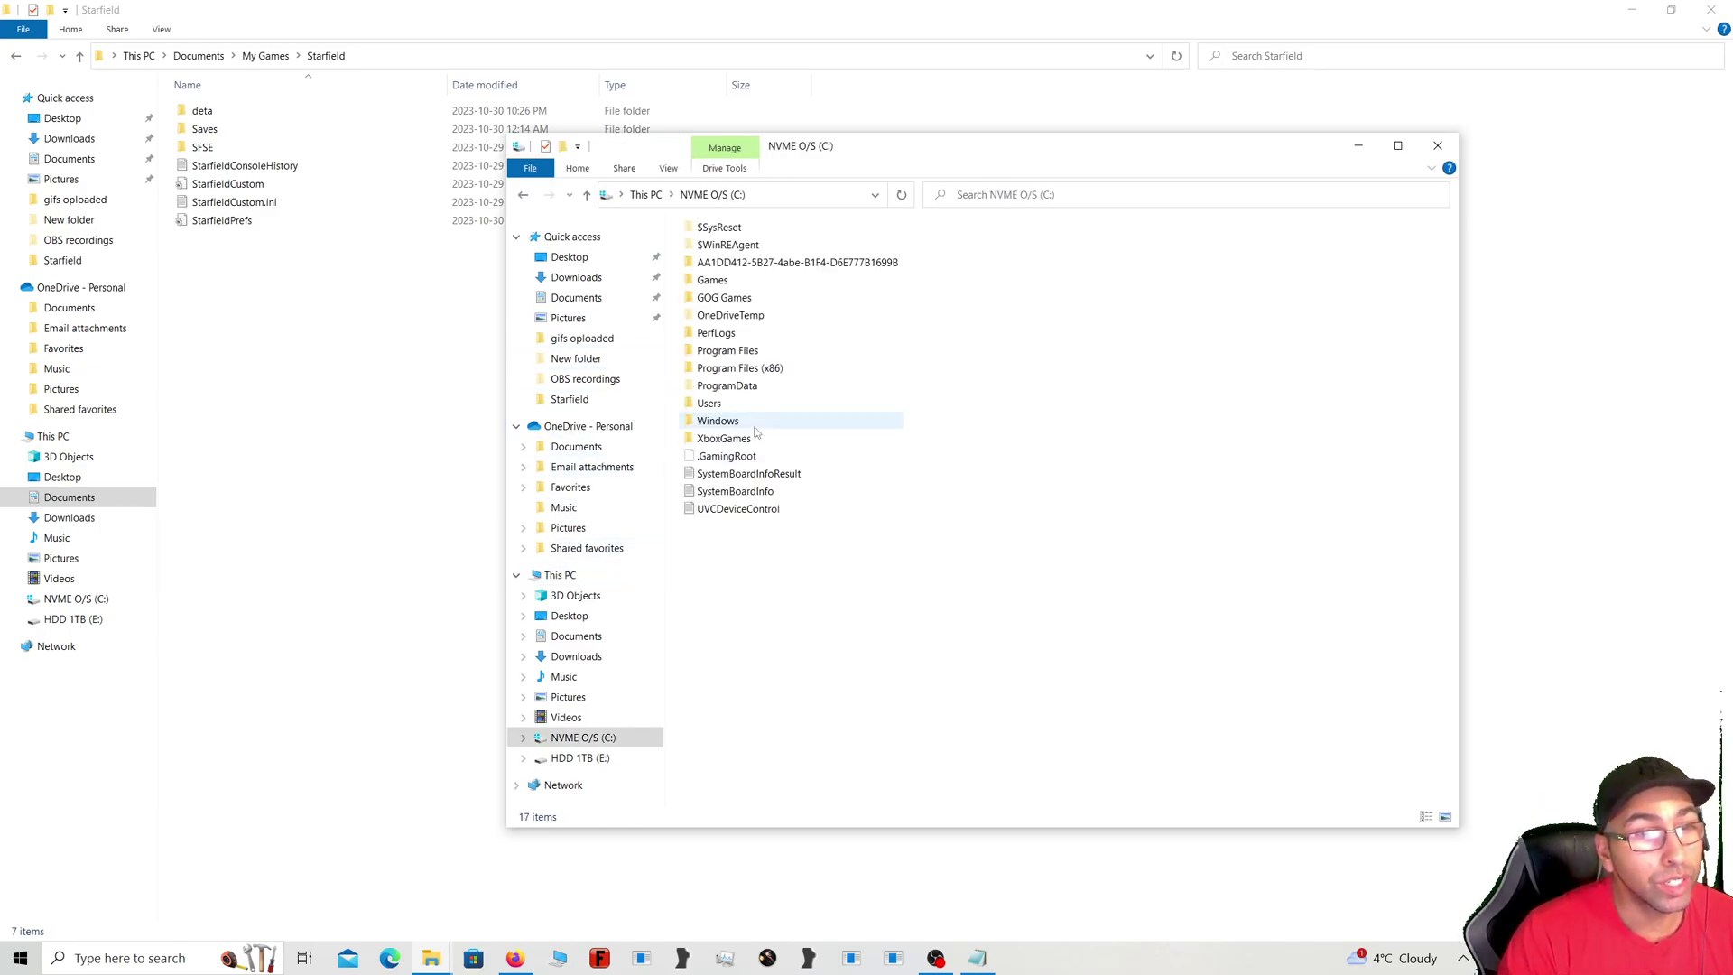
{"action": "double_click", "coordinate": [754, 368]}
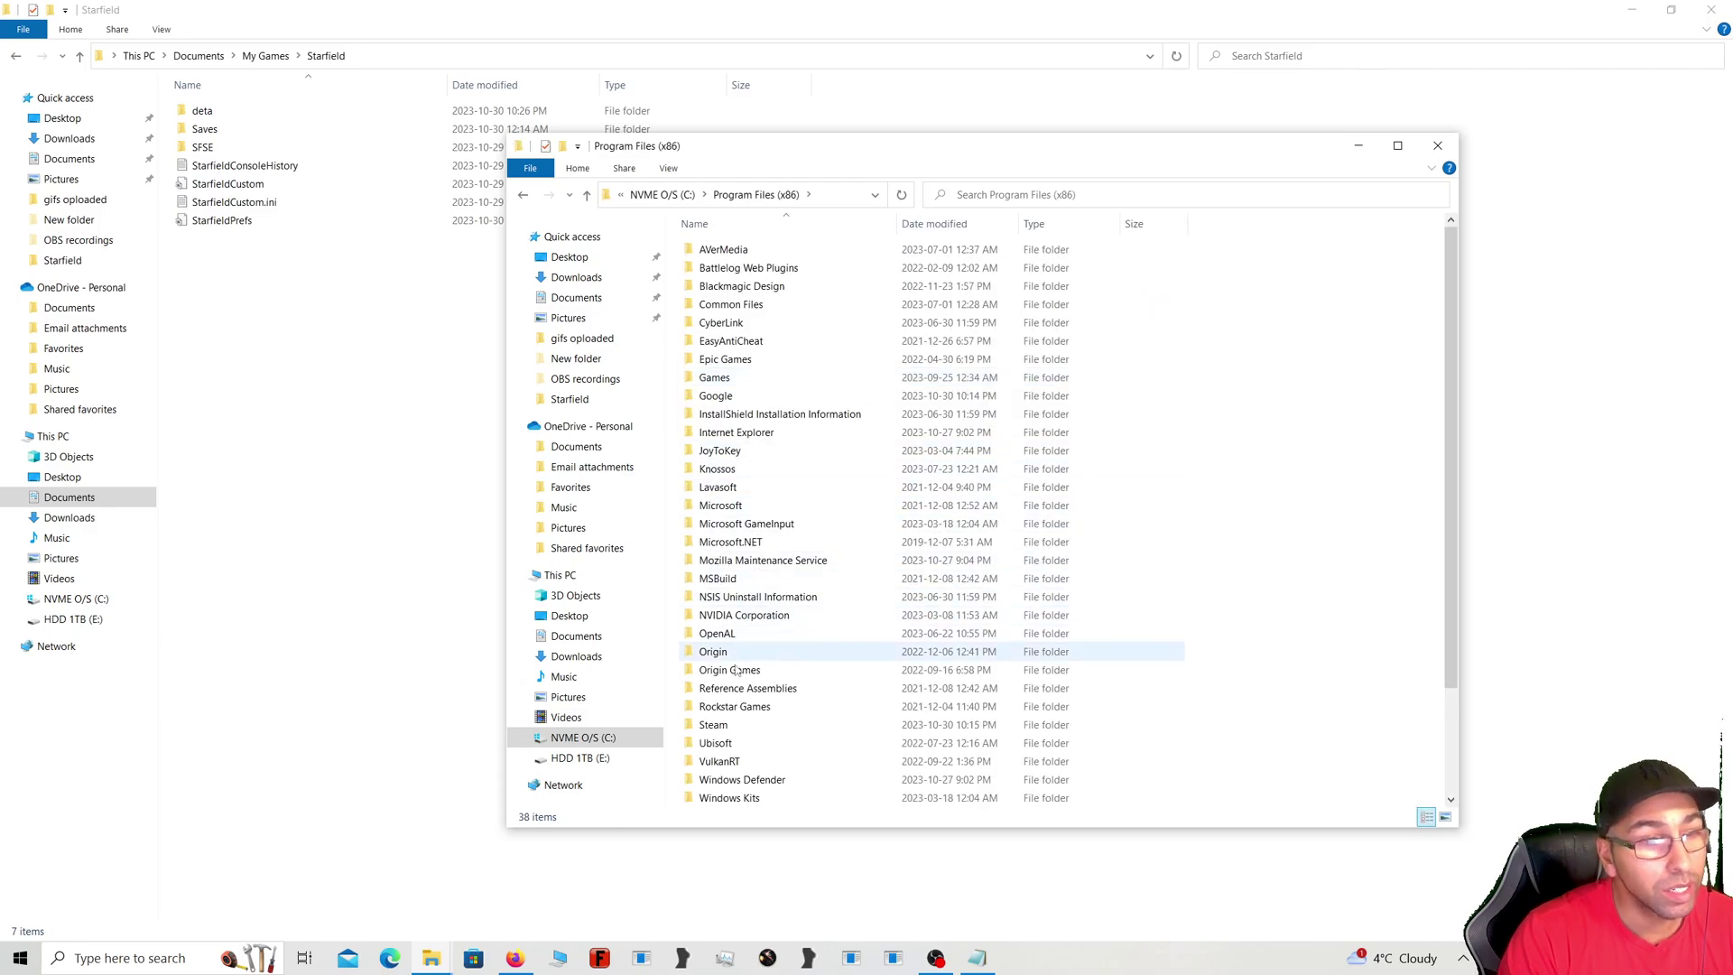
{"action": "double_click", "coordinate": [742, 727]}
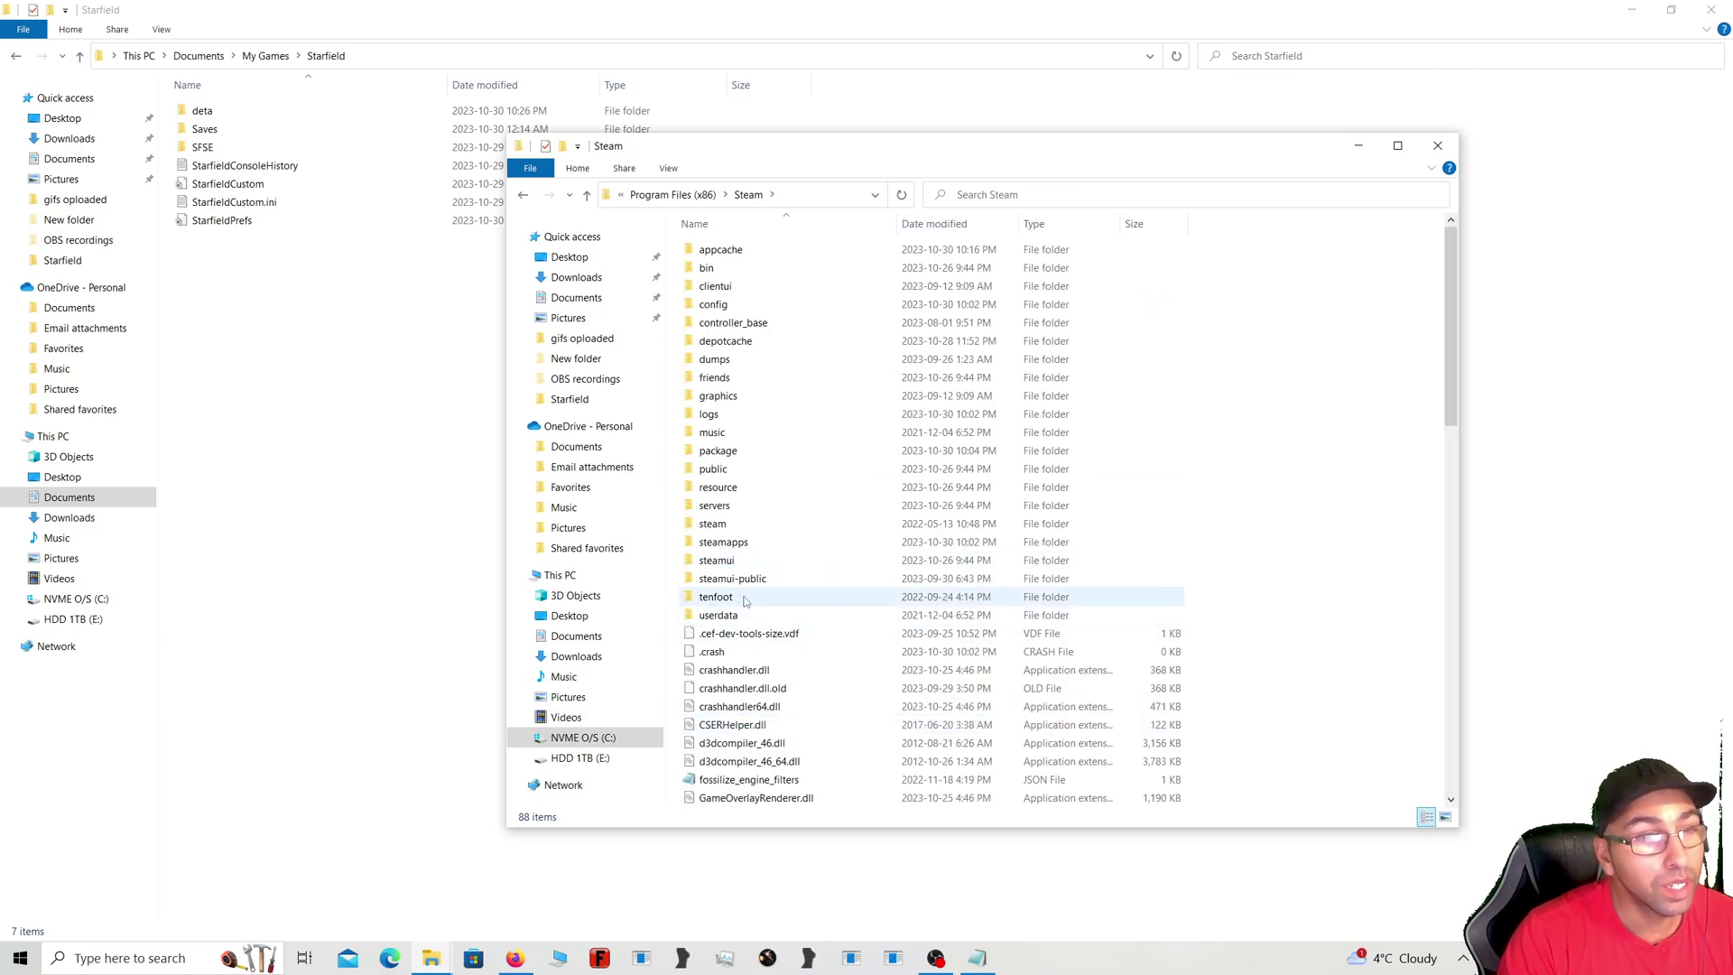
{"action": "double_click", "coordinate": [746, 546]}
{"action": "double_click", "coordinate": [735, 258]}
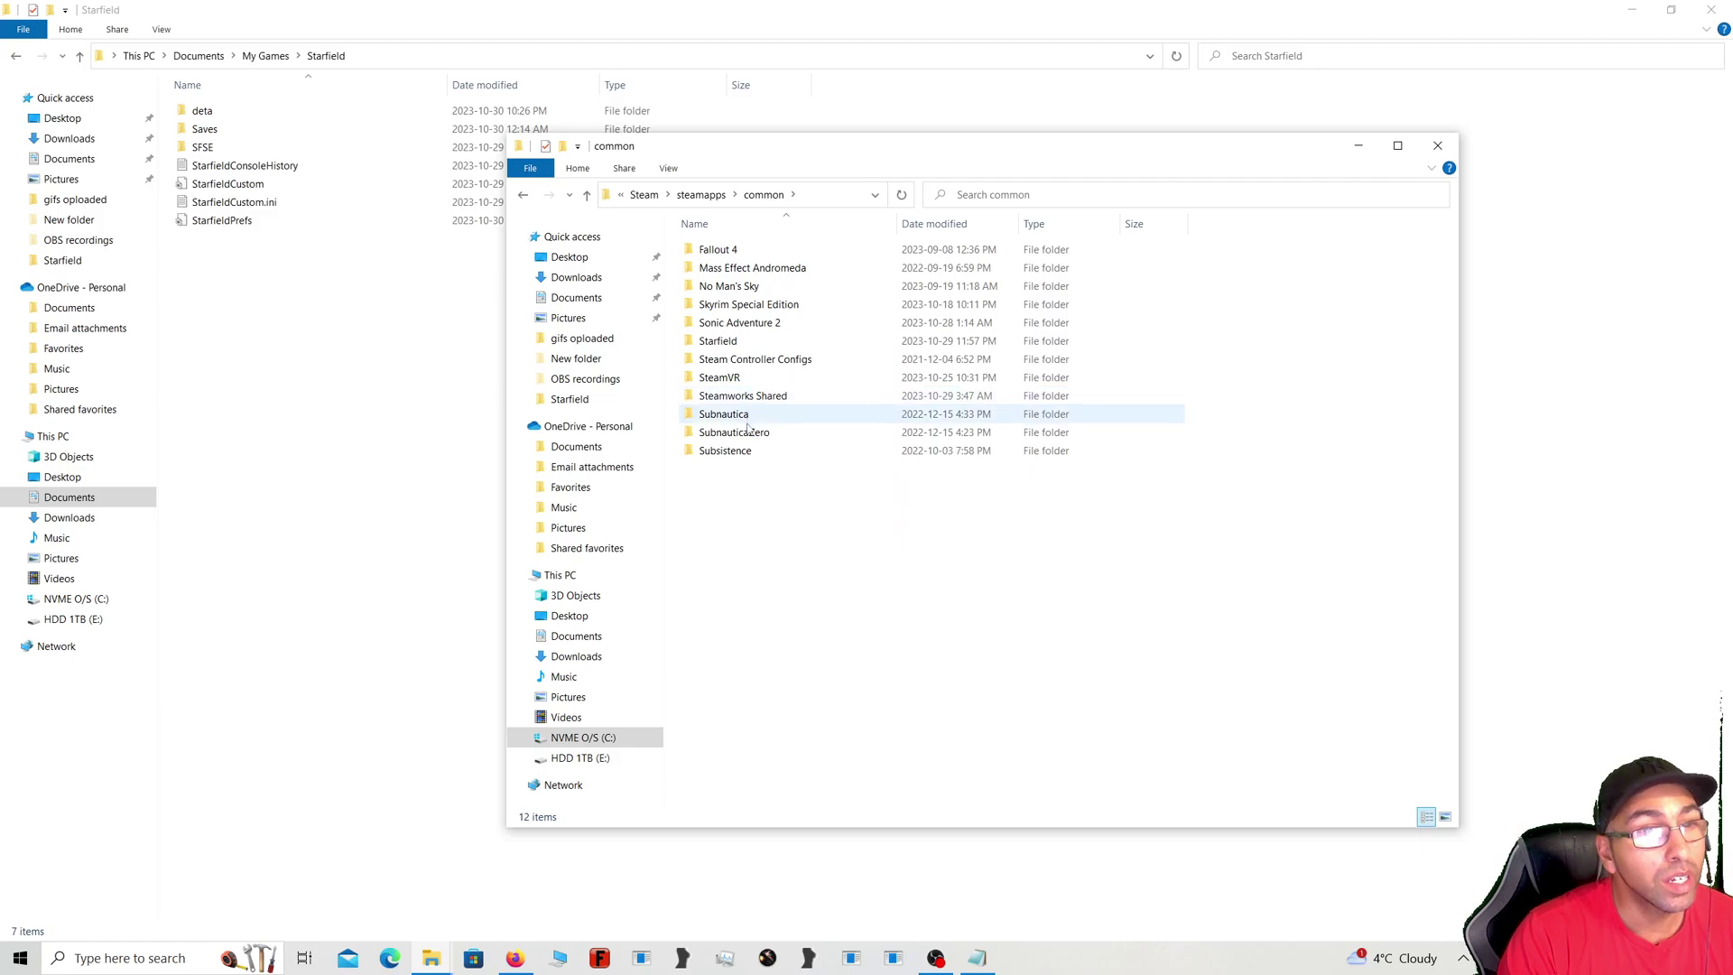
{"action": "double_click", "coordinate": [749, 341]}
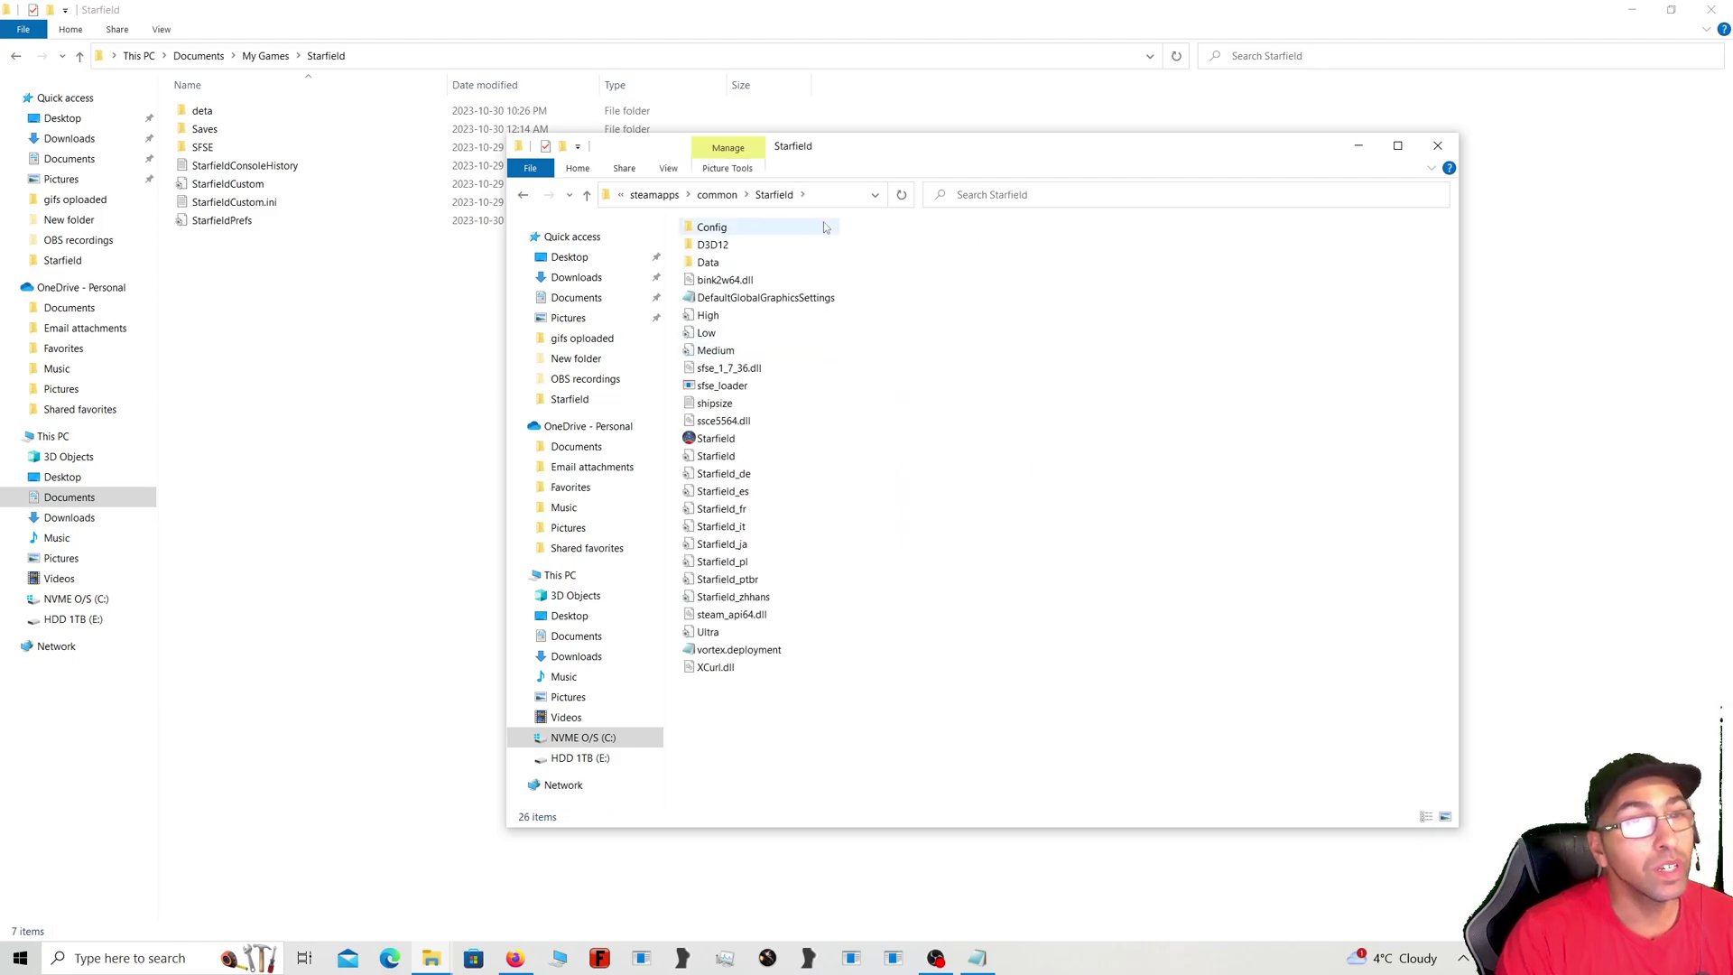
Step: Compare the Data folder in the Steam Starfield installation with the deta folder in My Games\Starfield
{"action": "left_click", "coordinate": [722, 264]}
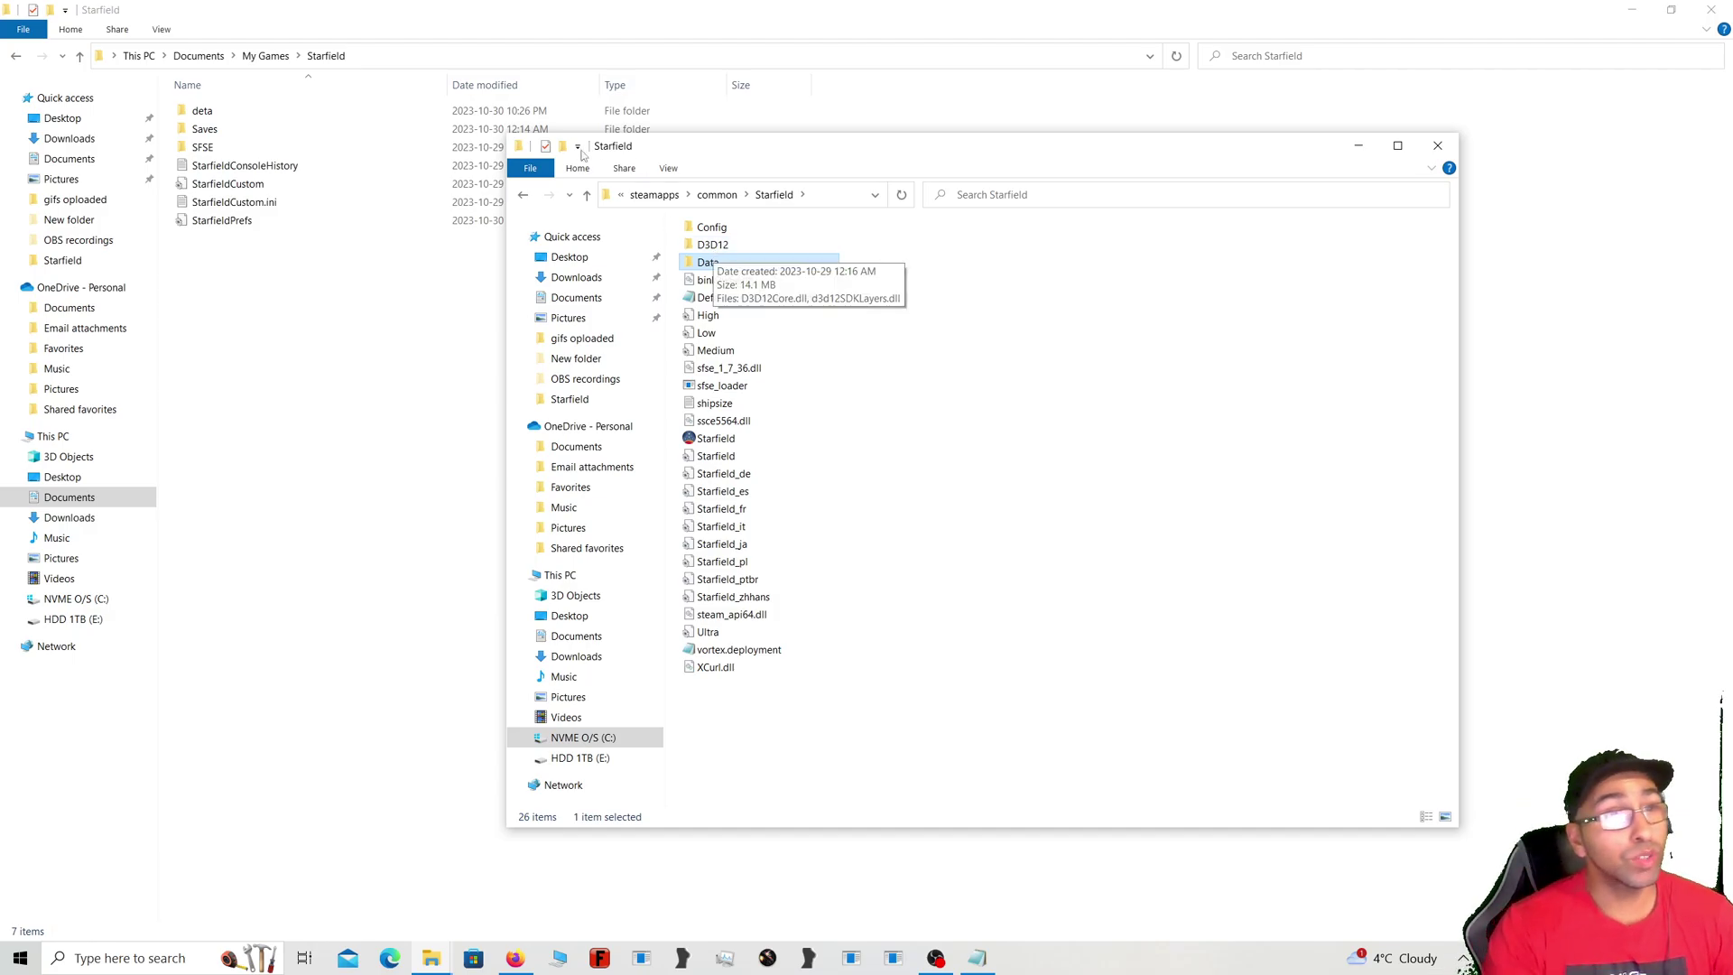
{"action": "left_click", "coordinate": [221, 112]}
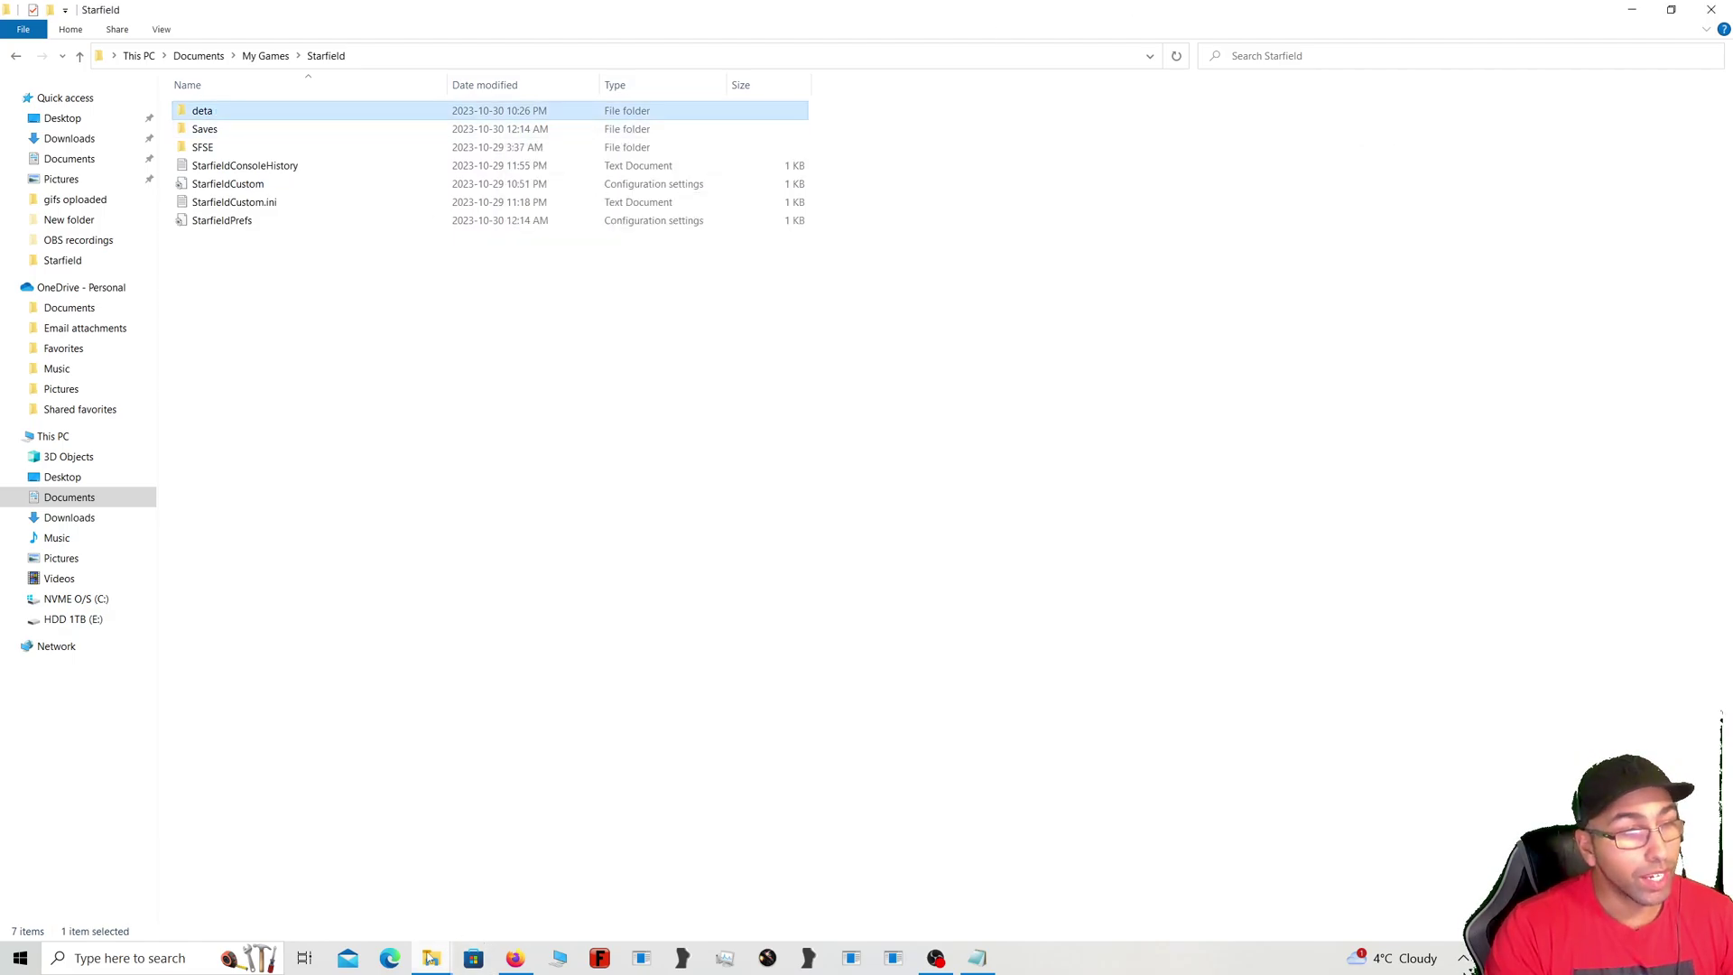
{"action": "mouse_move", "coordinate": [431, 958]}
{"action": "left_click", "coordinate": [479, 900]}
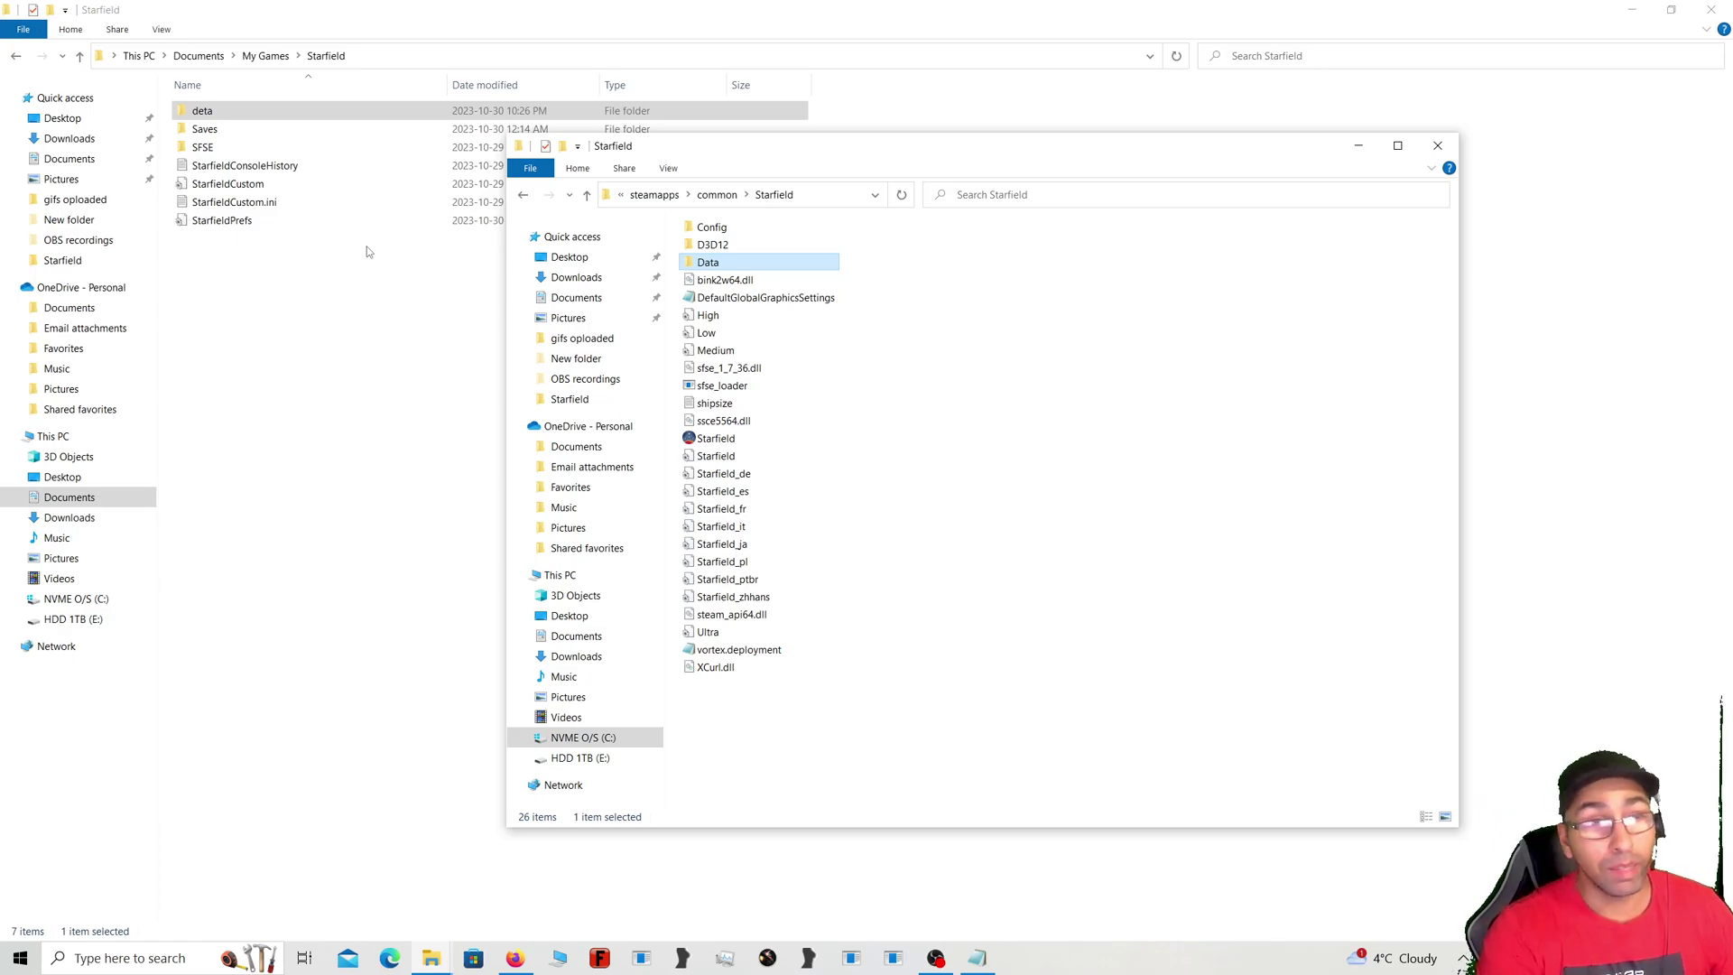
Step: Delete the deta folder from Documents\My Games\Starfield
{"action": "right_click", "coordinate": [209, 116]}
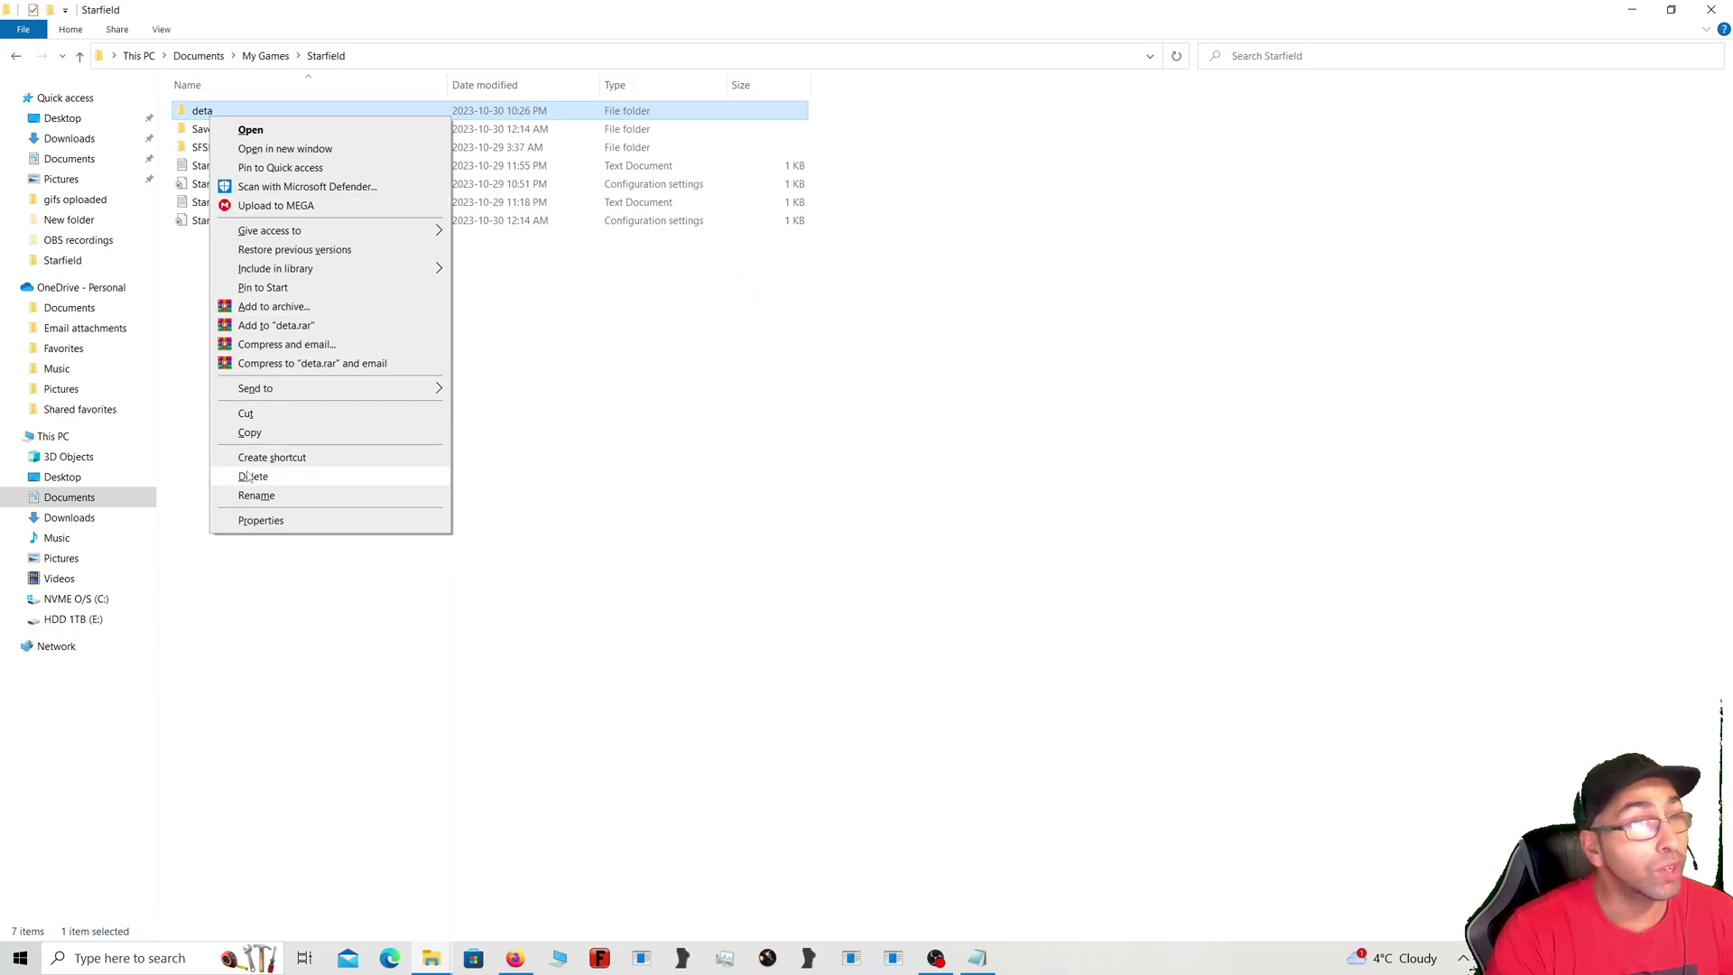
{"action": "left_click", "coordinate": [252, 478]}
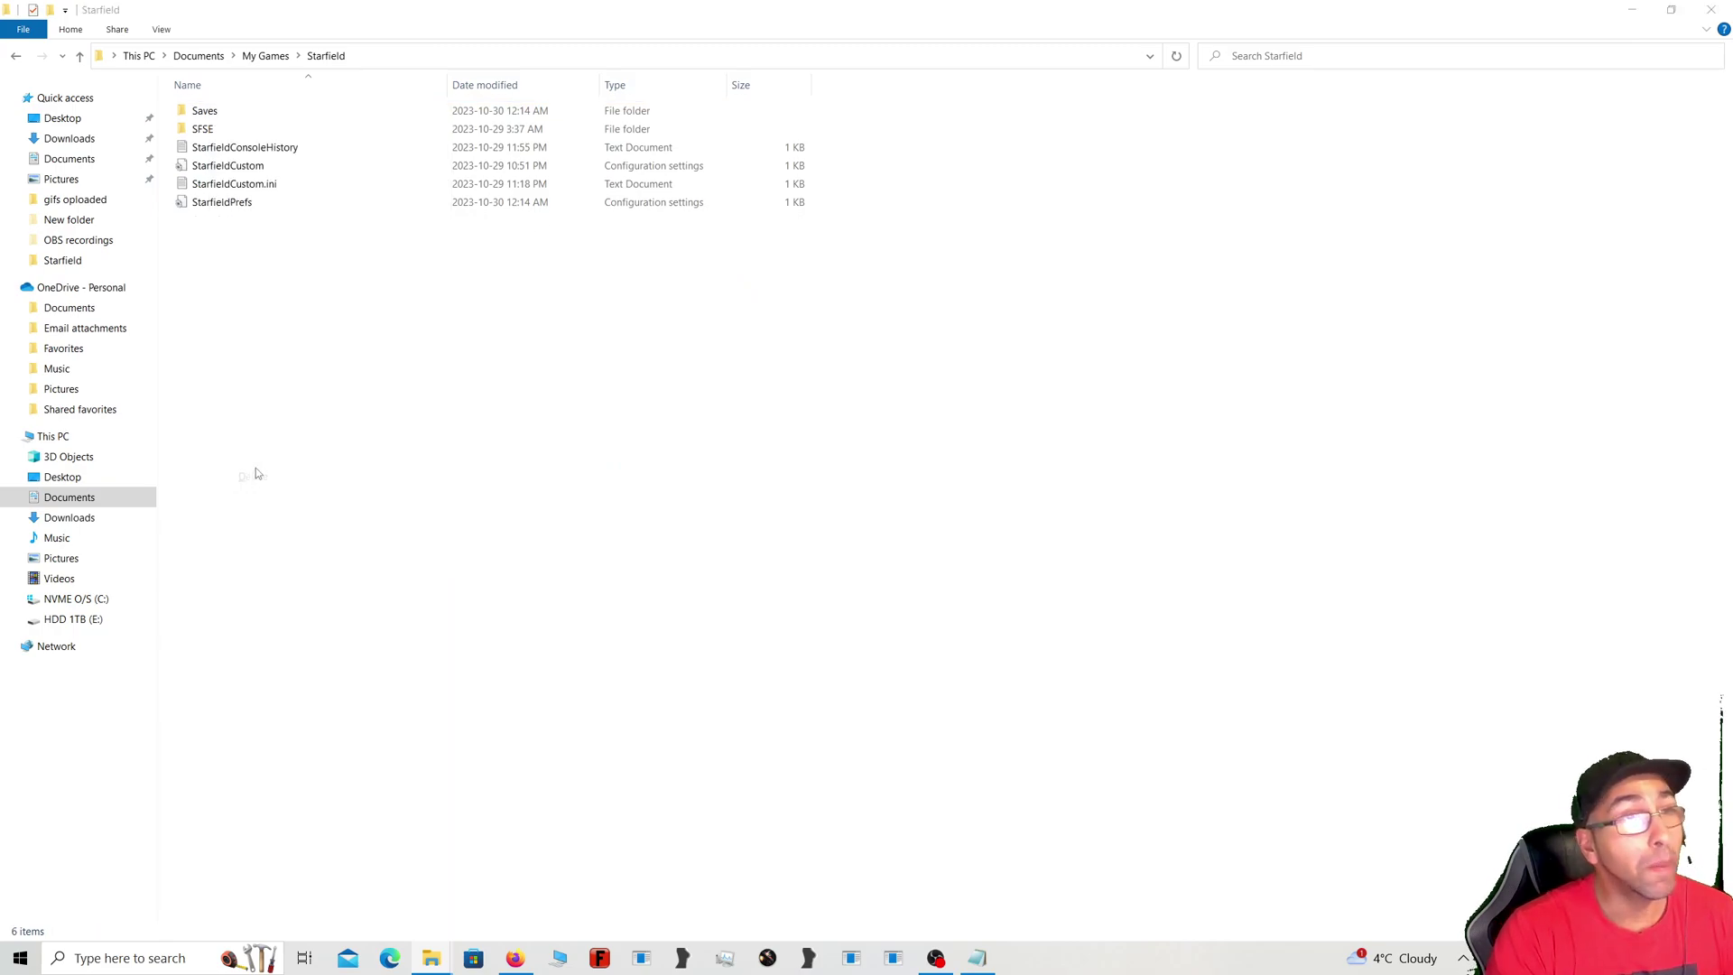
Step: Examine the StarfieldCustom configuration file and the StarfieldCustom.ini text document in My Games\Starfield, comparing their file types
{"action": "right_click", "coordinate": [235, 166]}
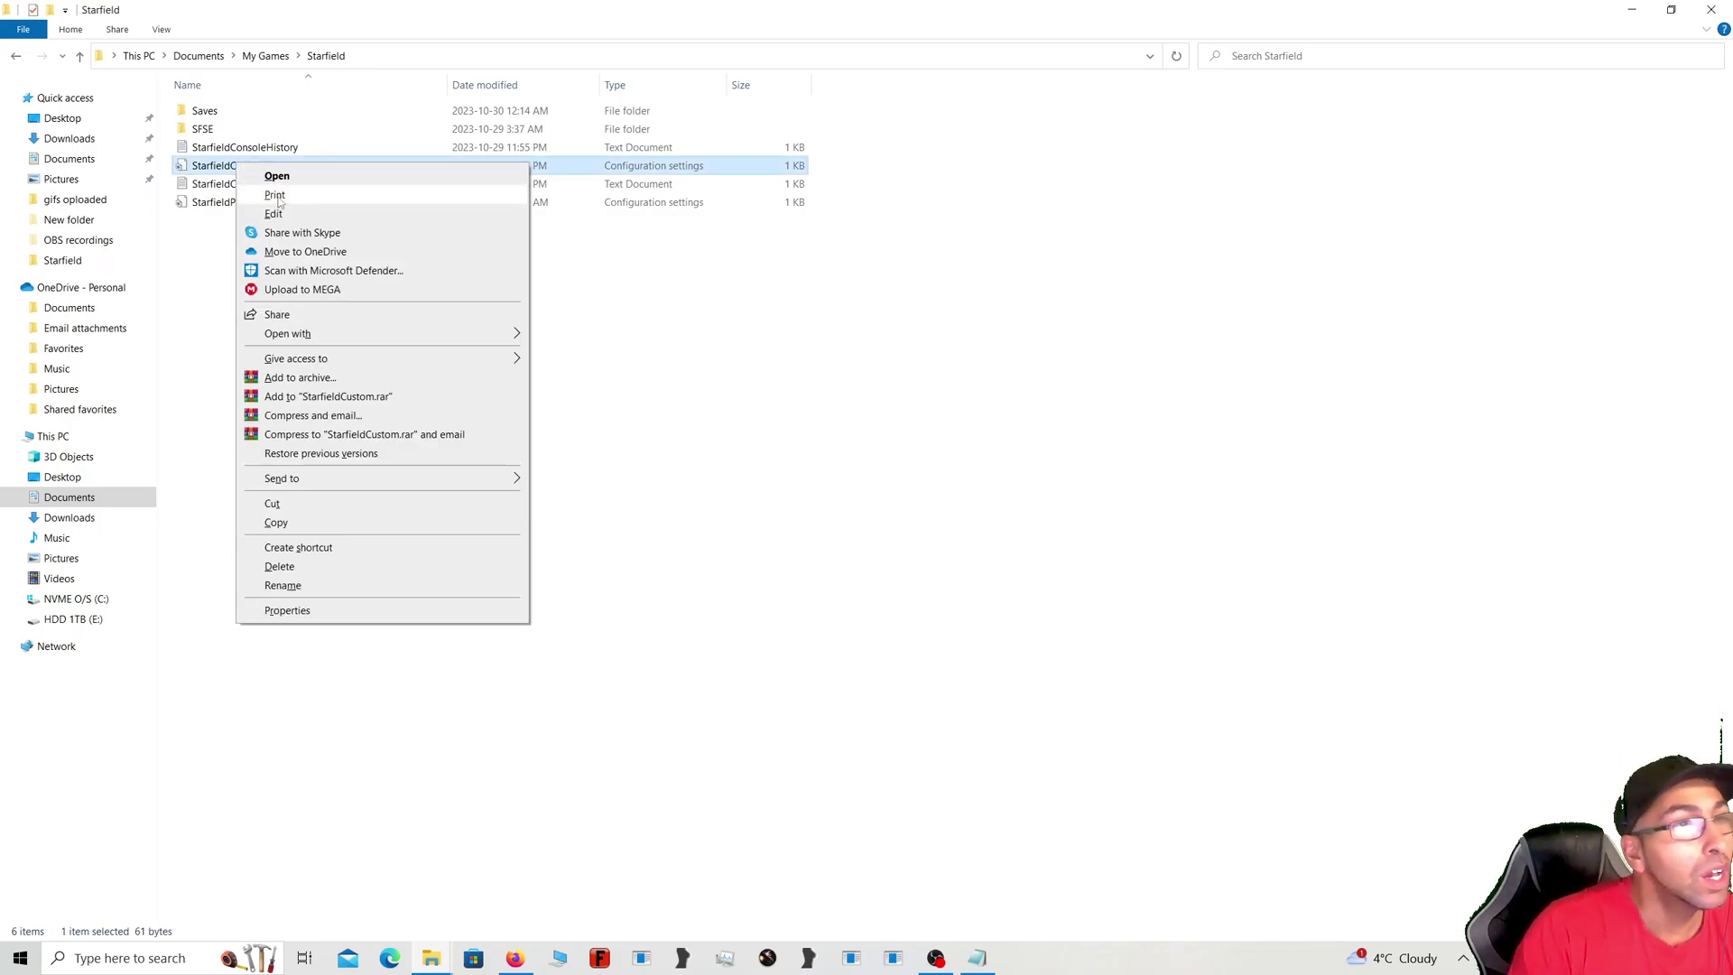
{"action": "left_click", "coordinate": [193, 228]}
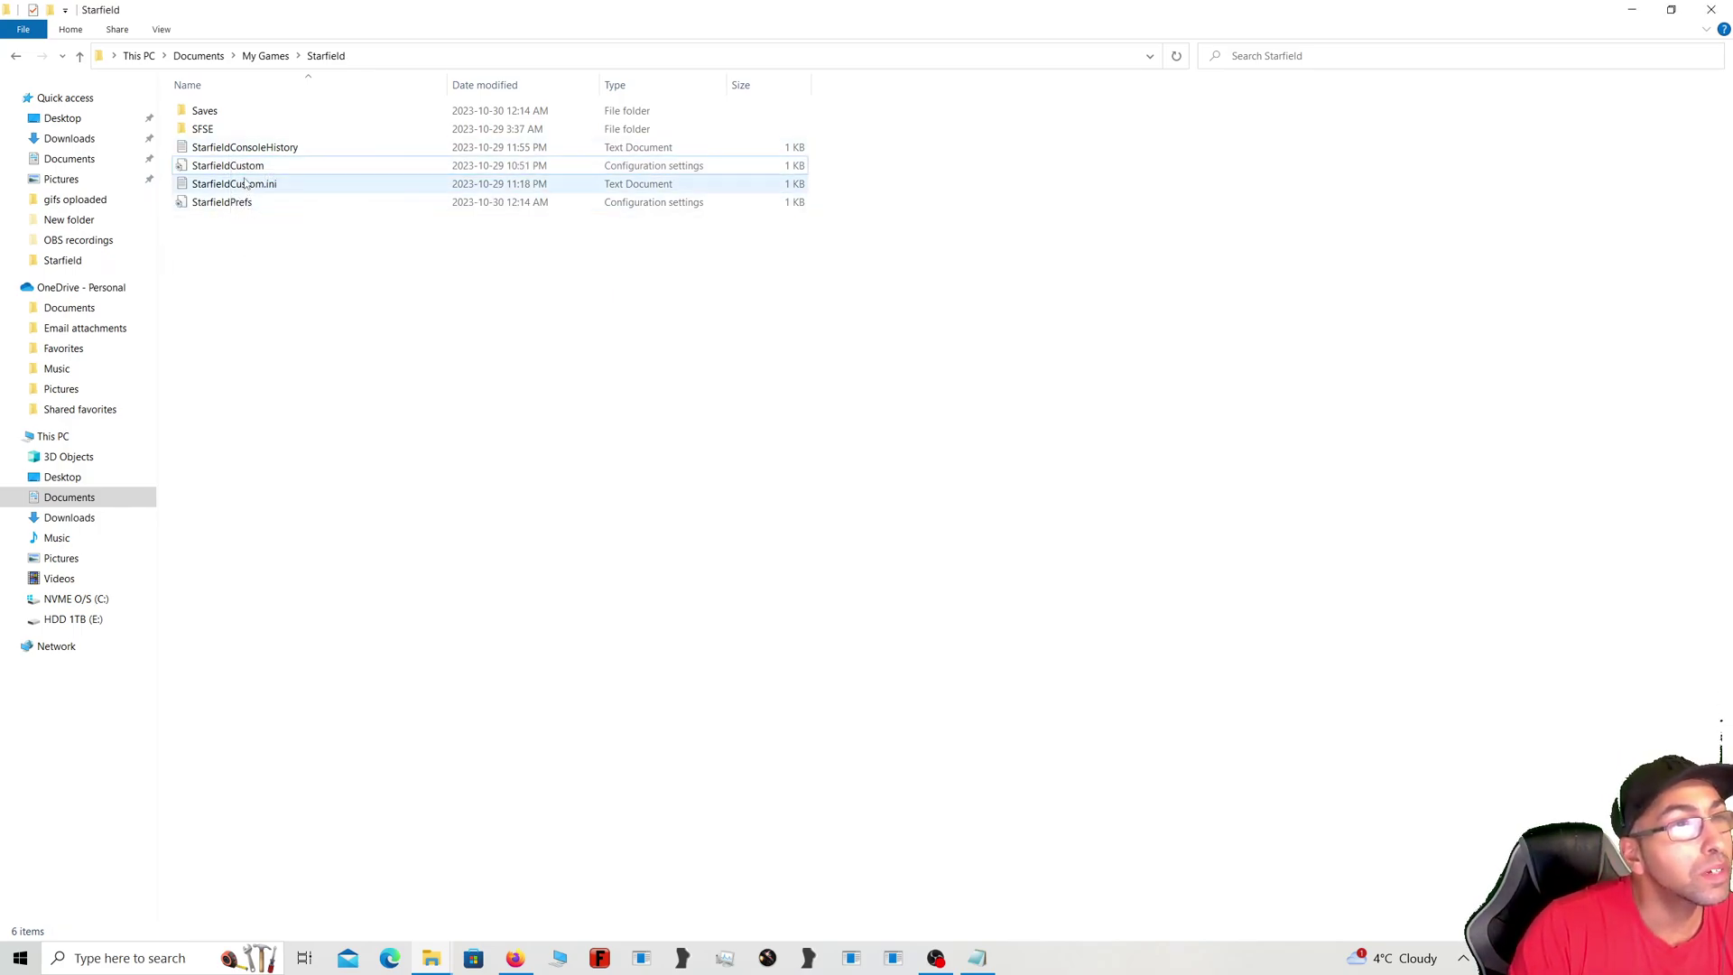
{"action": "left_click", "coordinate": [245, 171]}
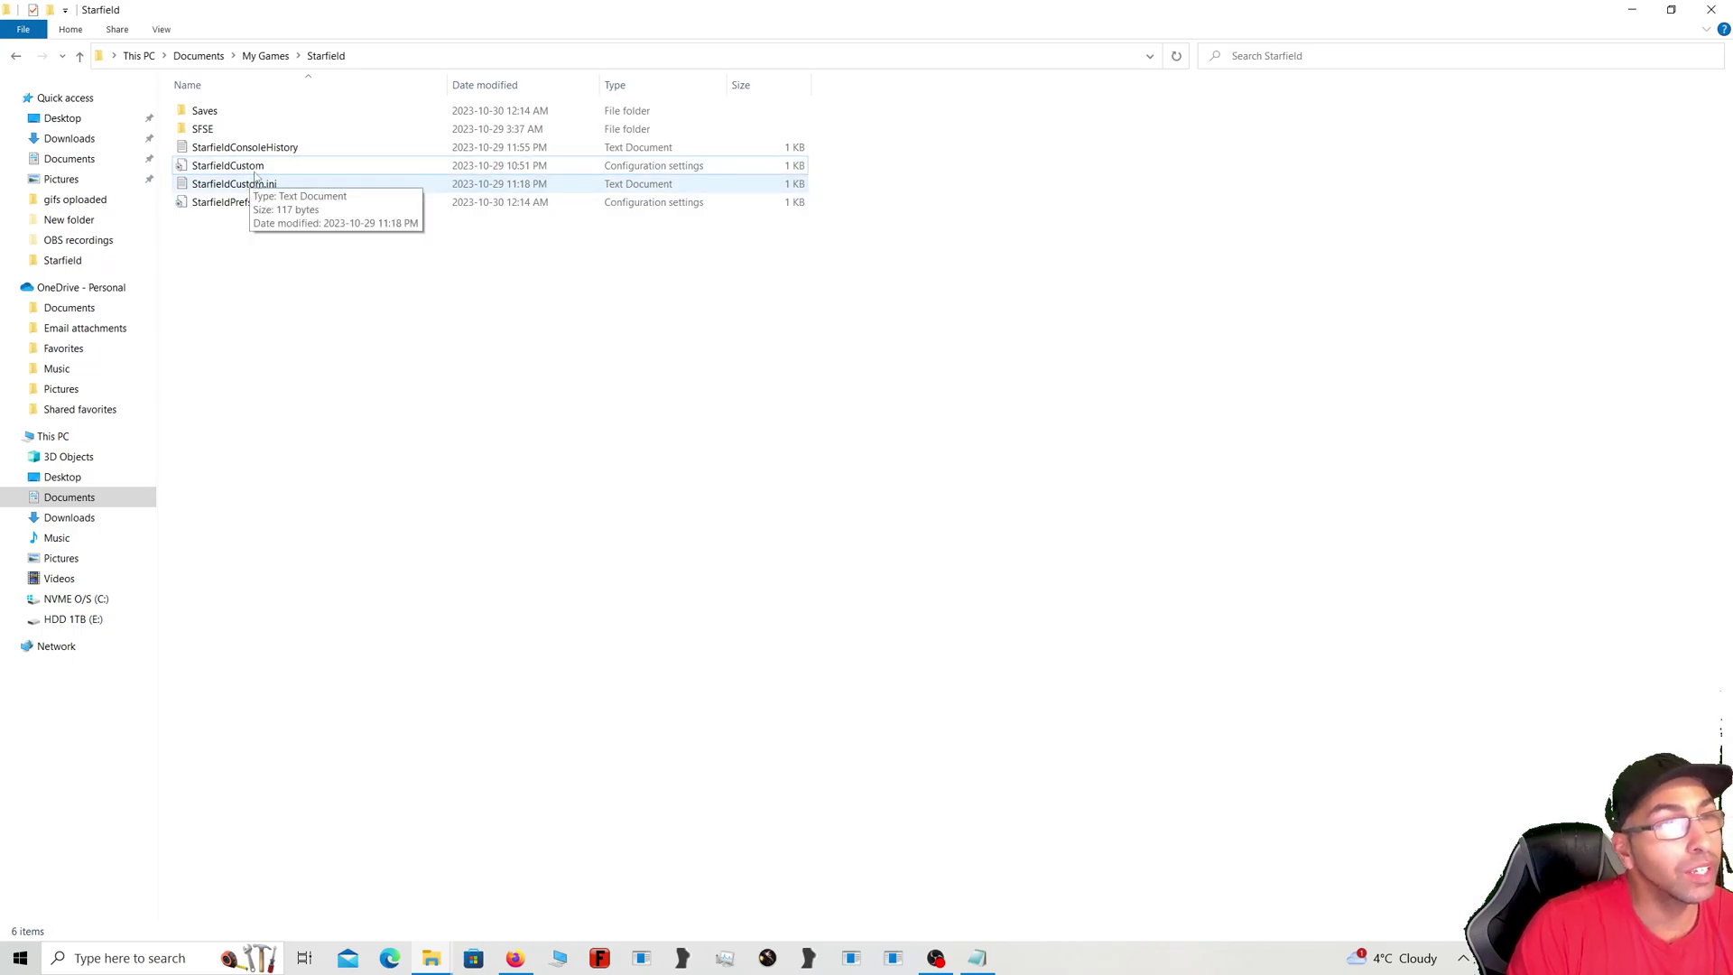
{"action": "left_click", "coordinate": [253, 185]}
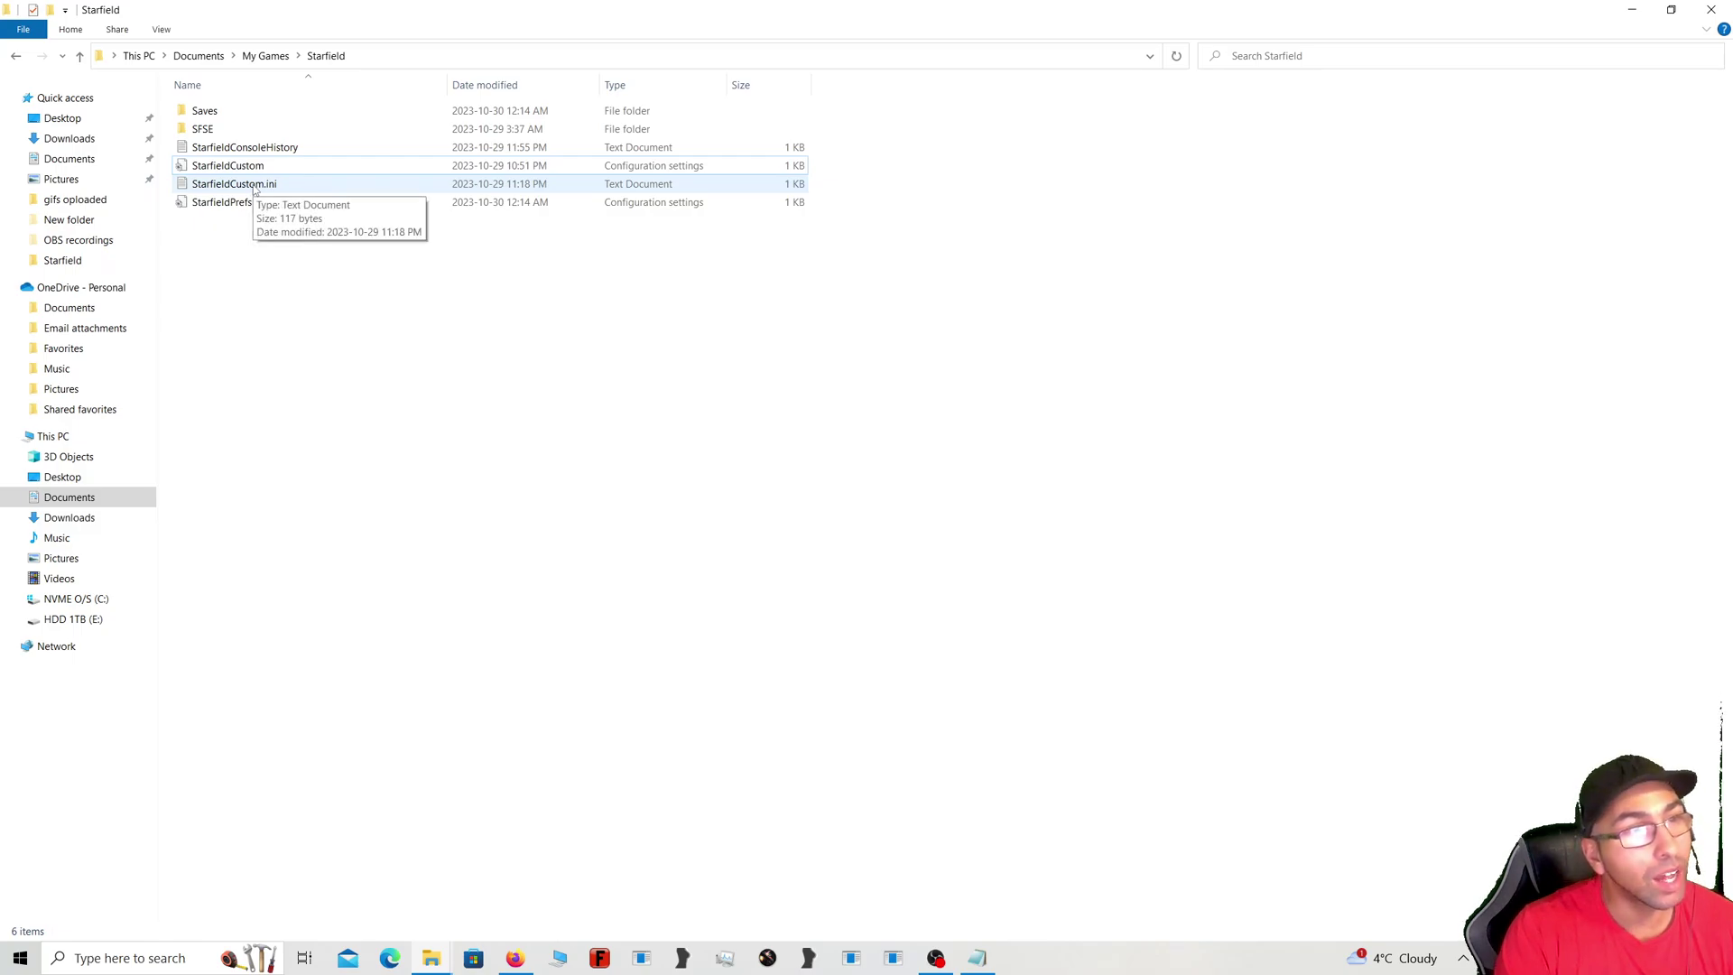
{"action": "right_click", "coordinate": [357, 318]}
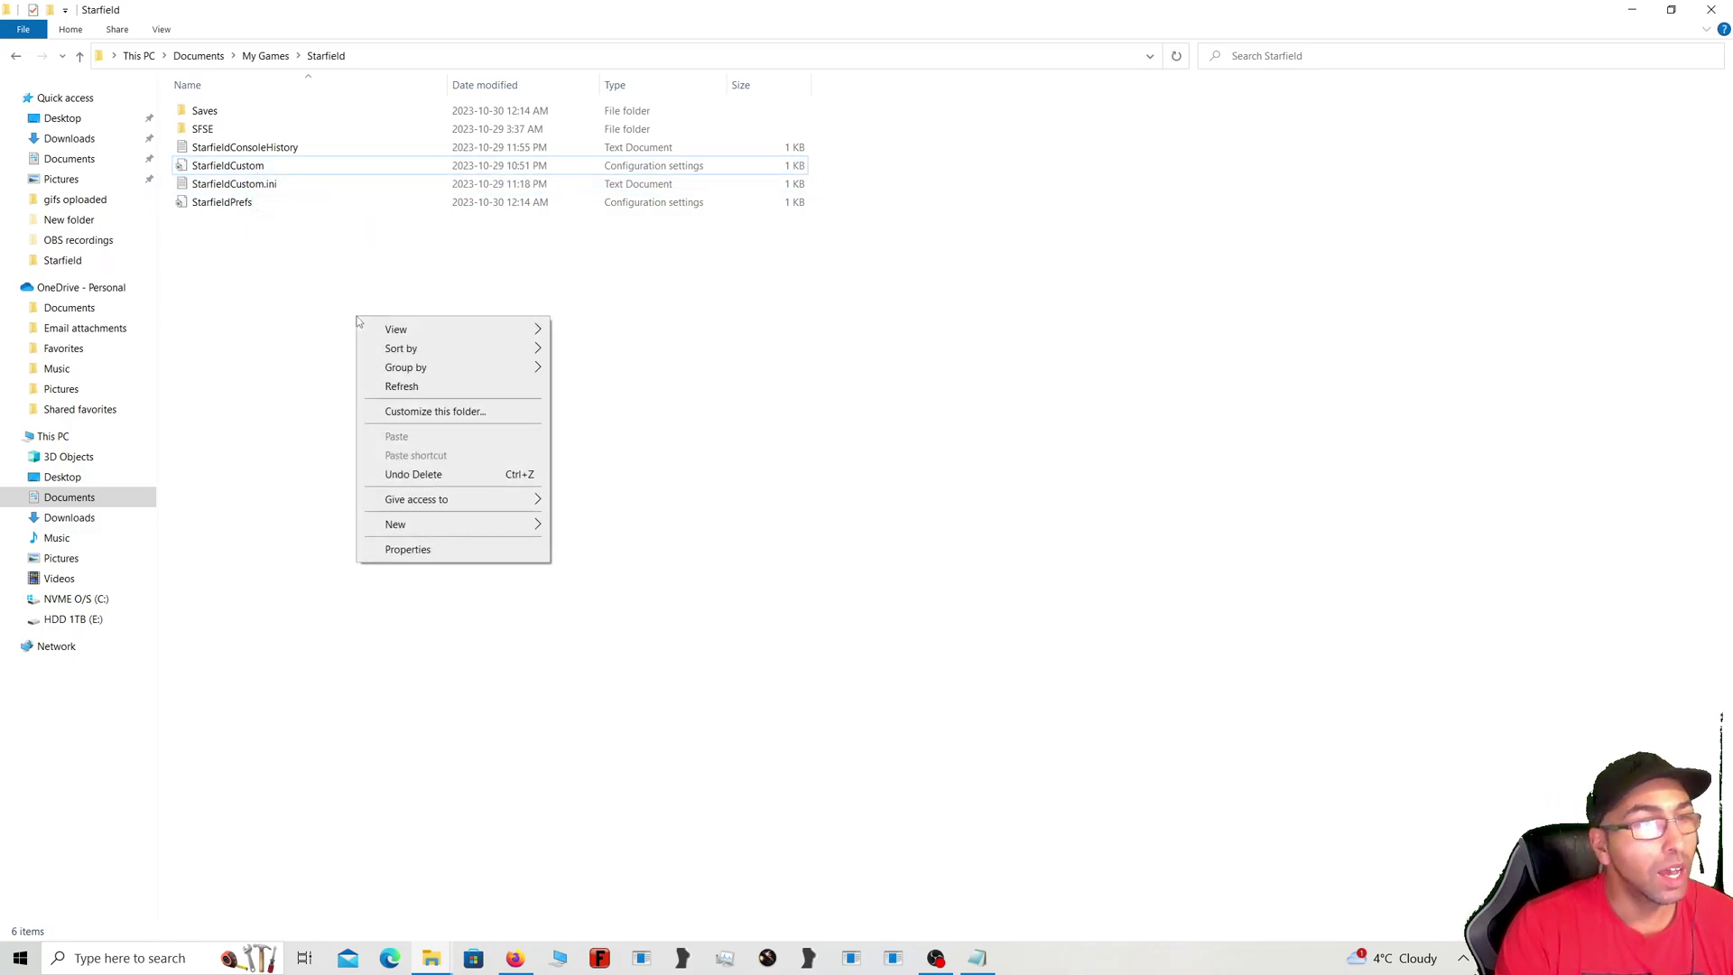
{"action": "left_click", "coordinate": [285, 183]}
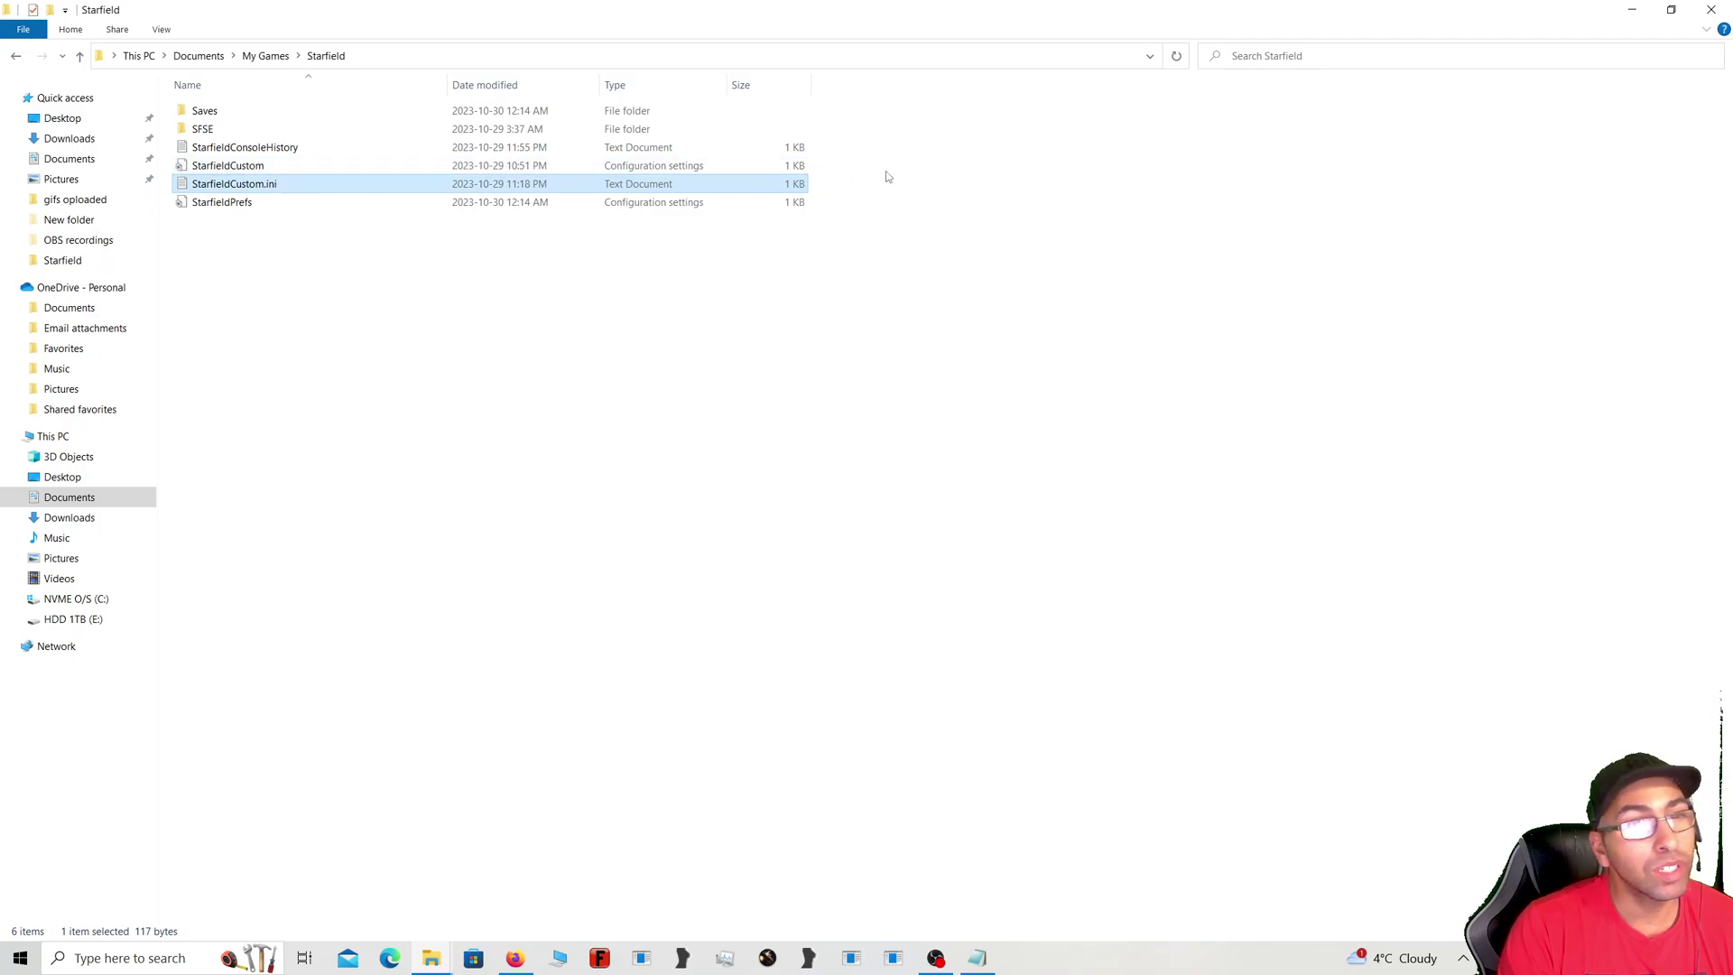
{"action": "left_click", "coordinate": [803, 166], "text": "ctrl"}
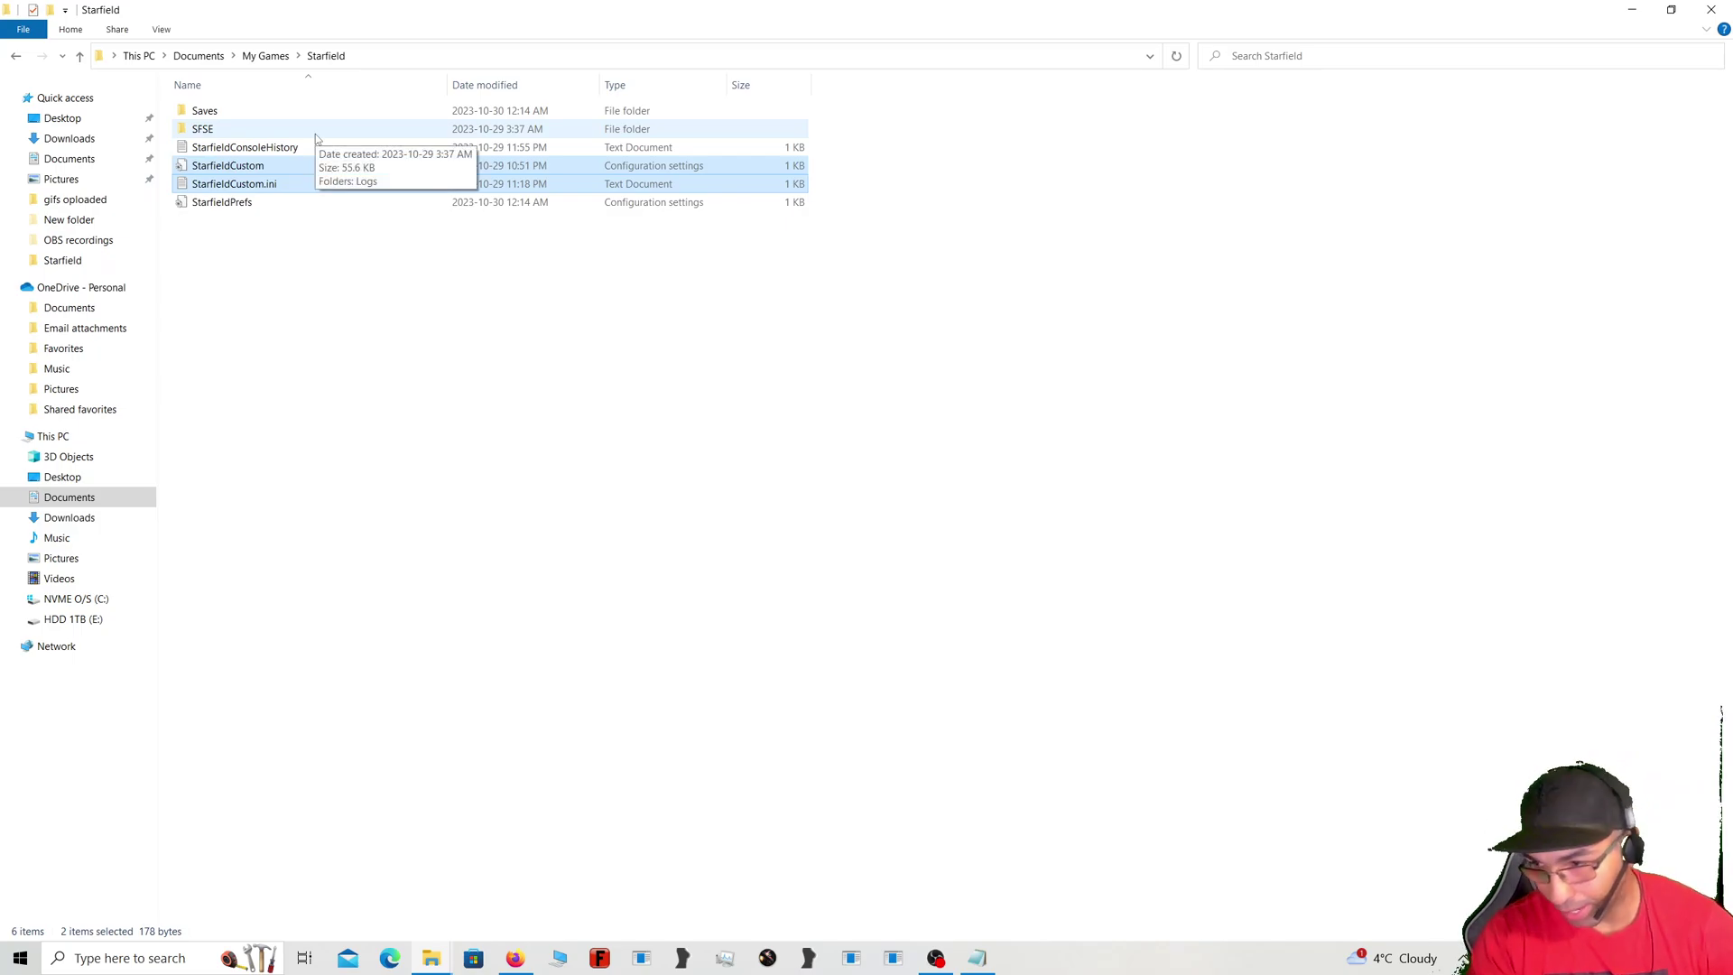
{"action": "left_click", "coordinate": [456, 531]}
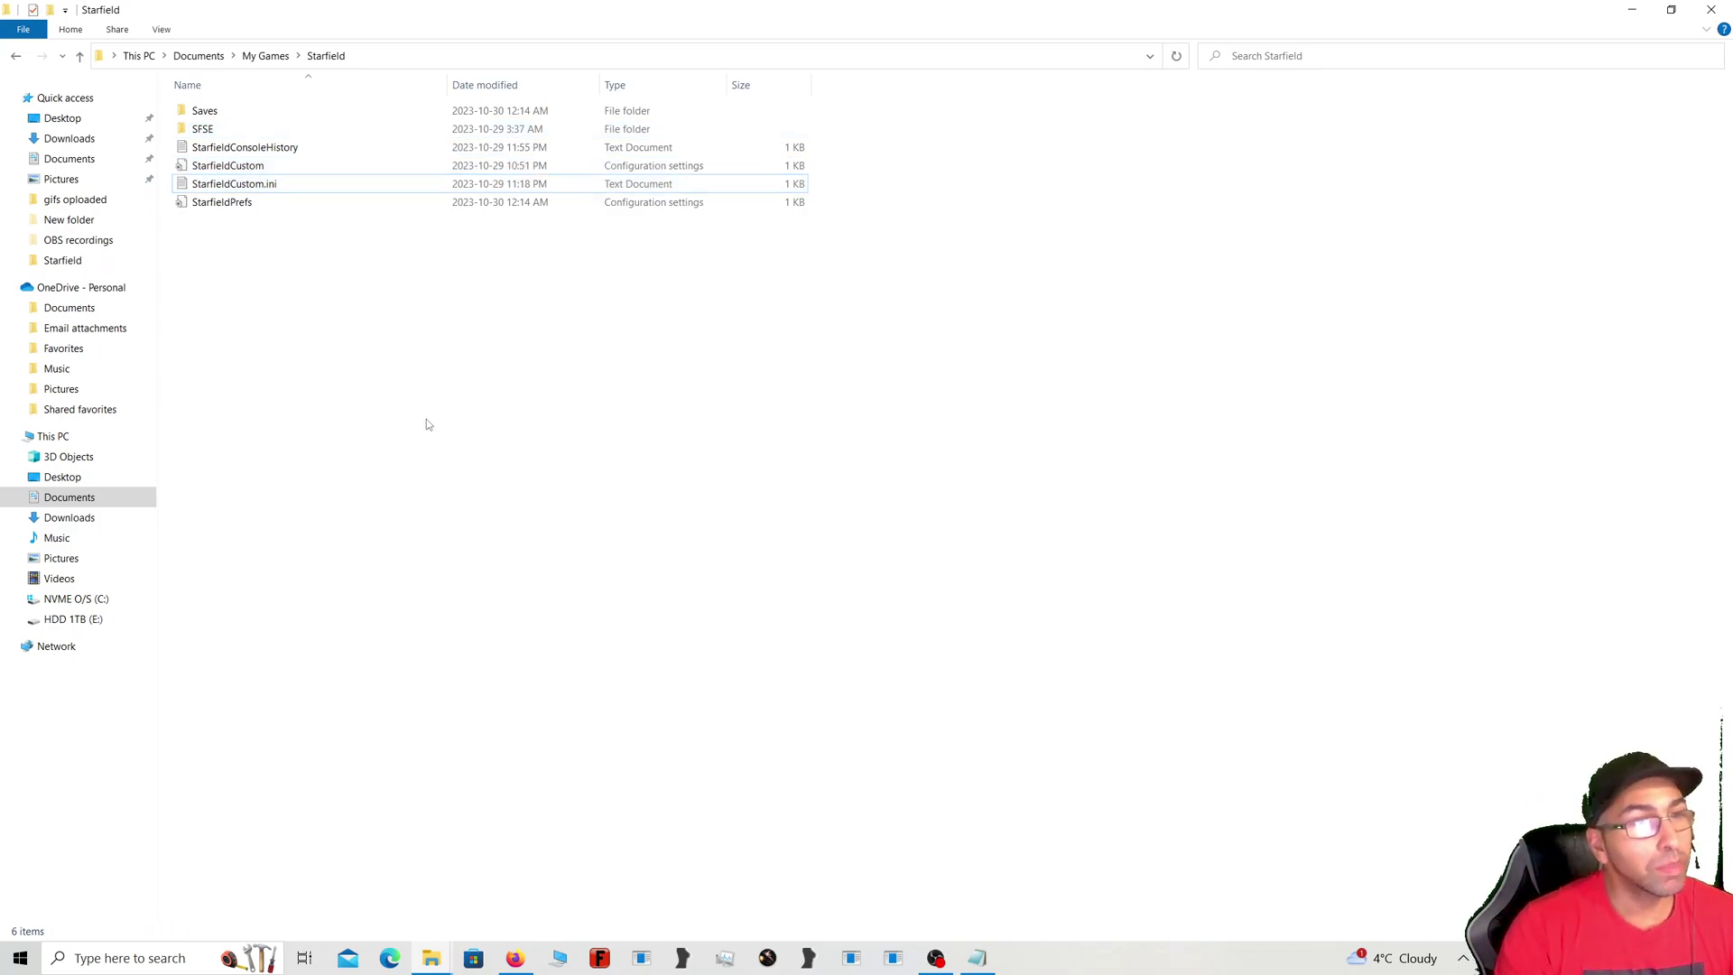
Step: Create a new text document in Documents\My Games\Starfield and delete it again
{"action": "right_click", "coordinate": [426, 419]}
{"action": "mouse_move", "coordinate": [509, 626]}
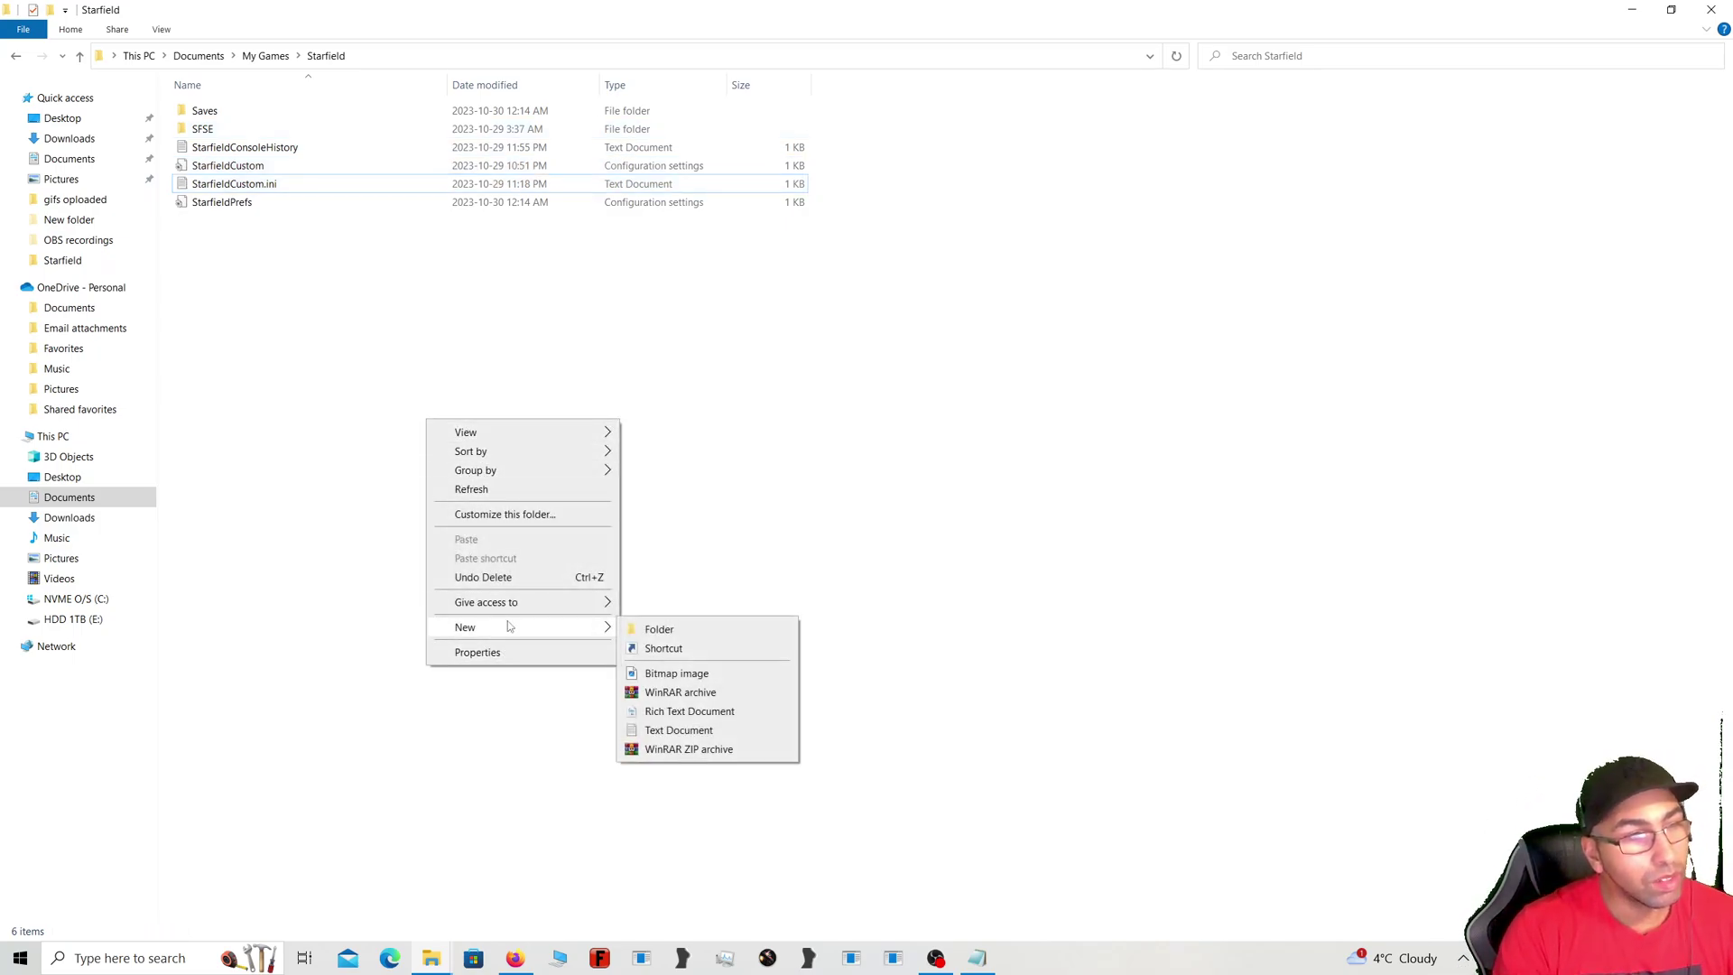
{"action": "left_click", "coordinate": [675, 732]}
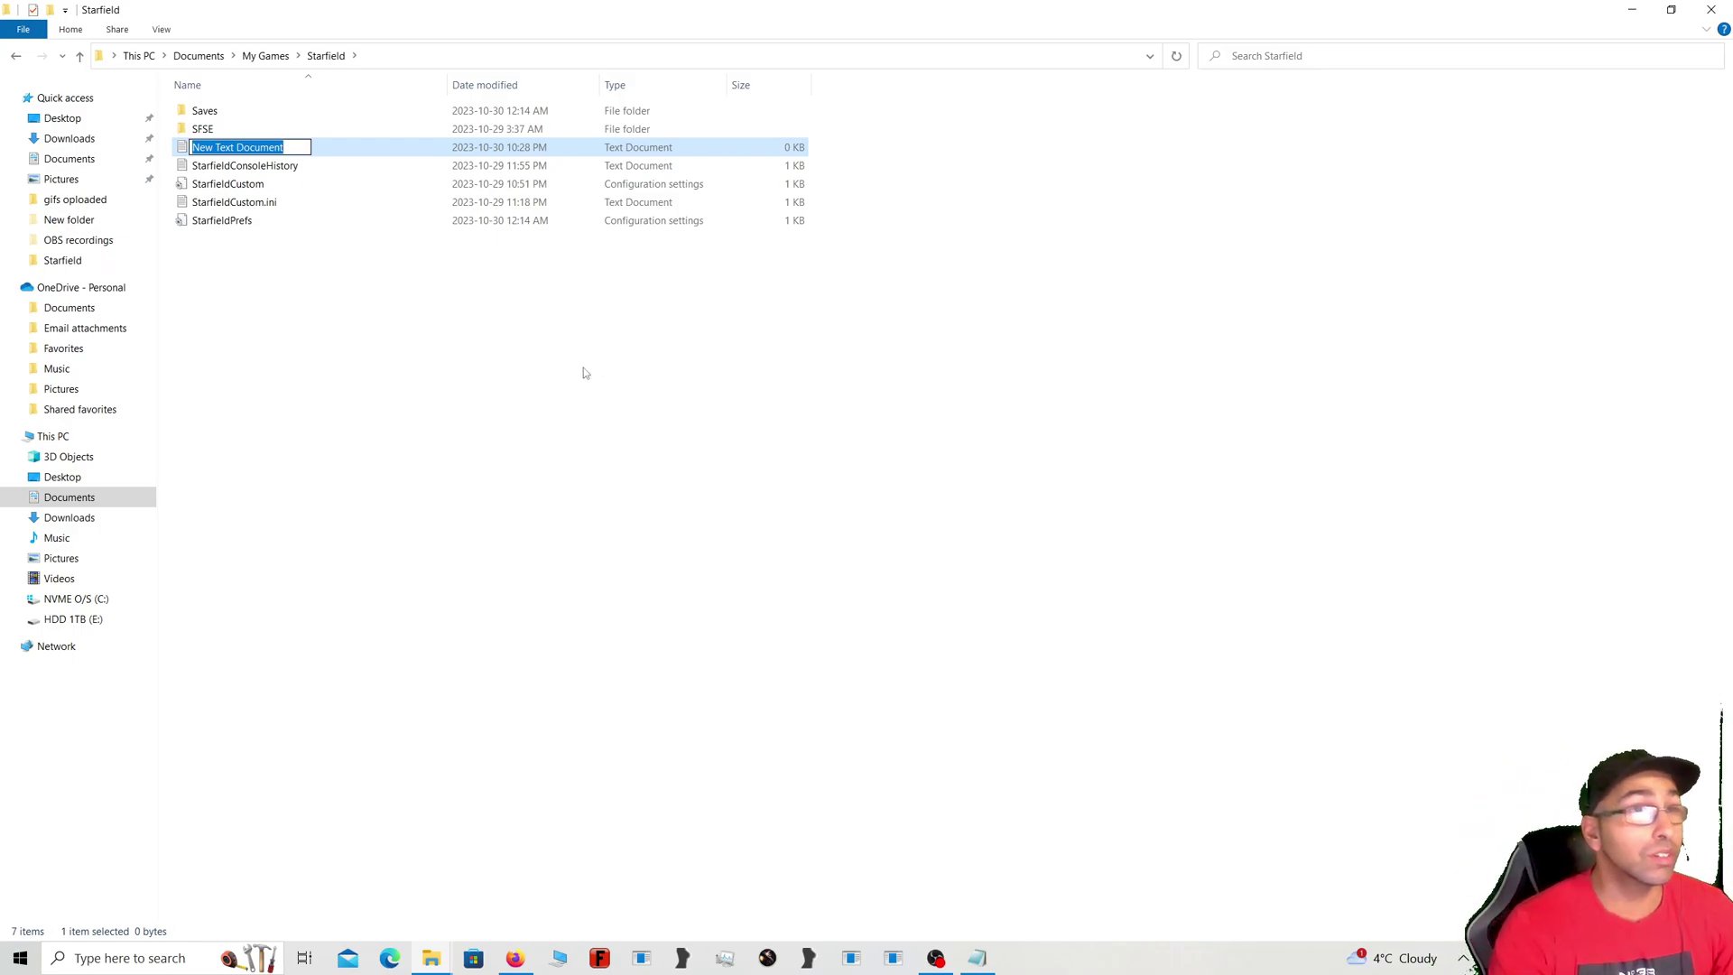
{"action": "left_click", "coordinate": [592, 585]}
{"action": "right_click", "coordinate": [220, 148]}
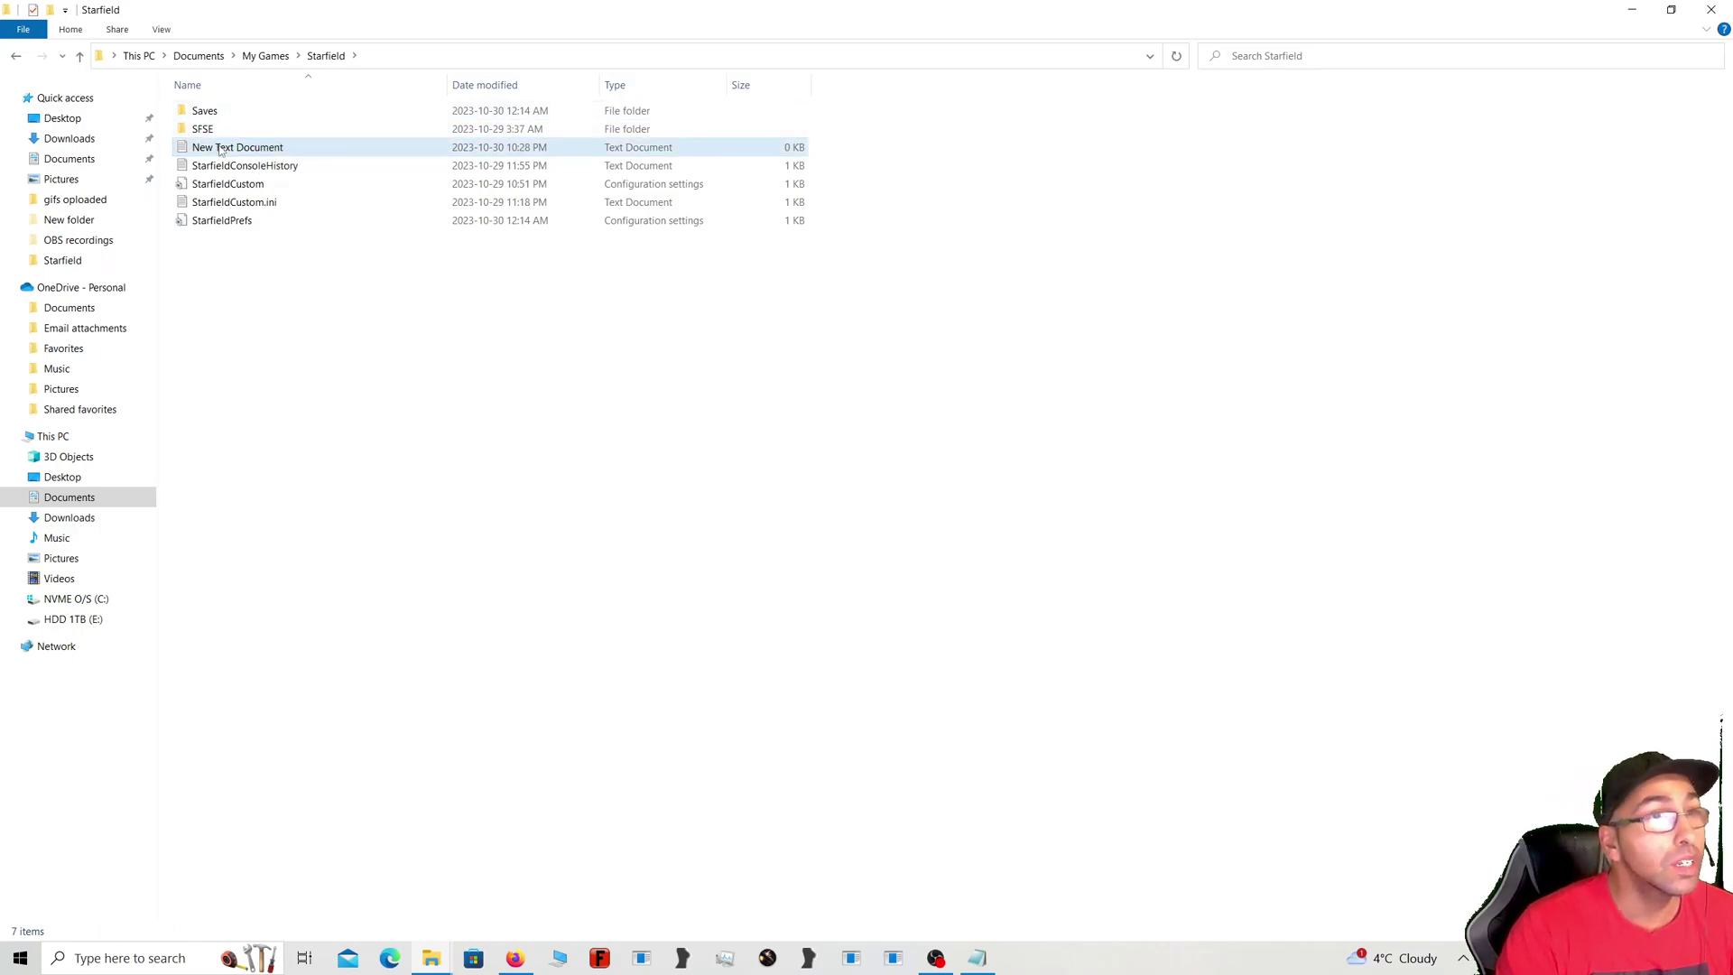
{"action": "left_click", "coordinate": [317, 553]}
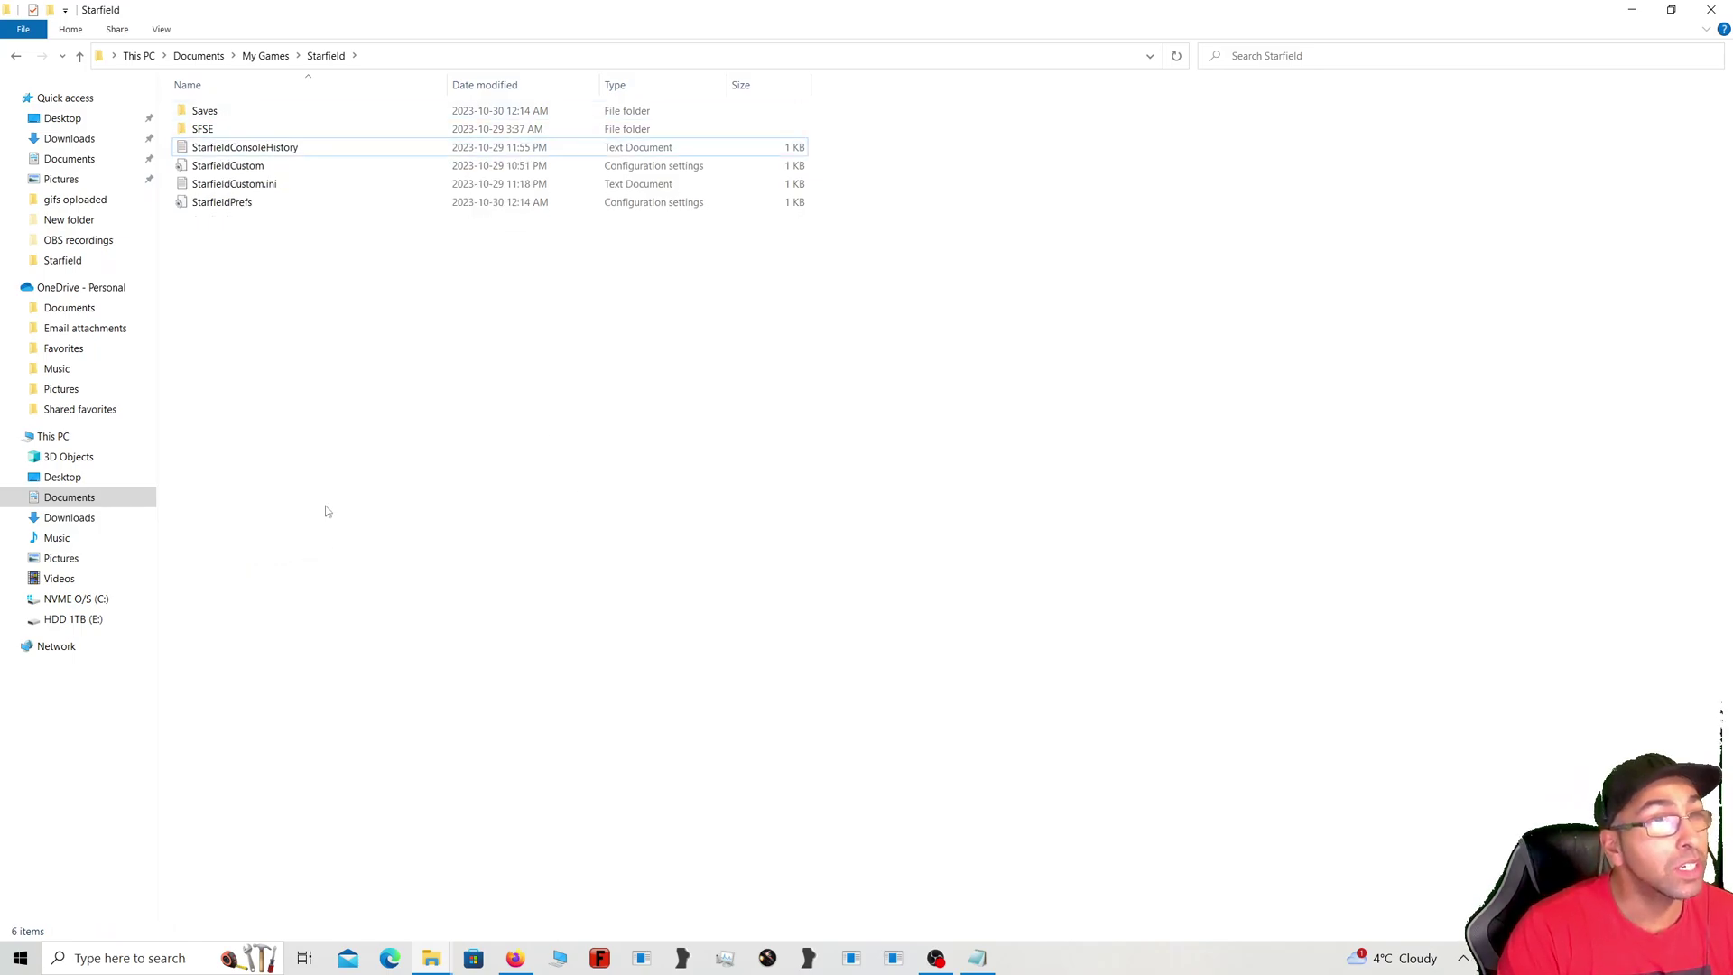
Step: Check the full file name of the StarfieldCustom.ini text document in the details of its properties
{"action": "left_click", "coordinate": [229, 167]}
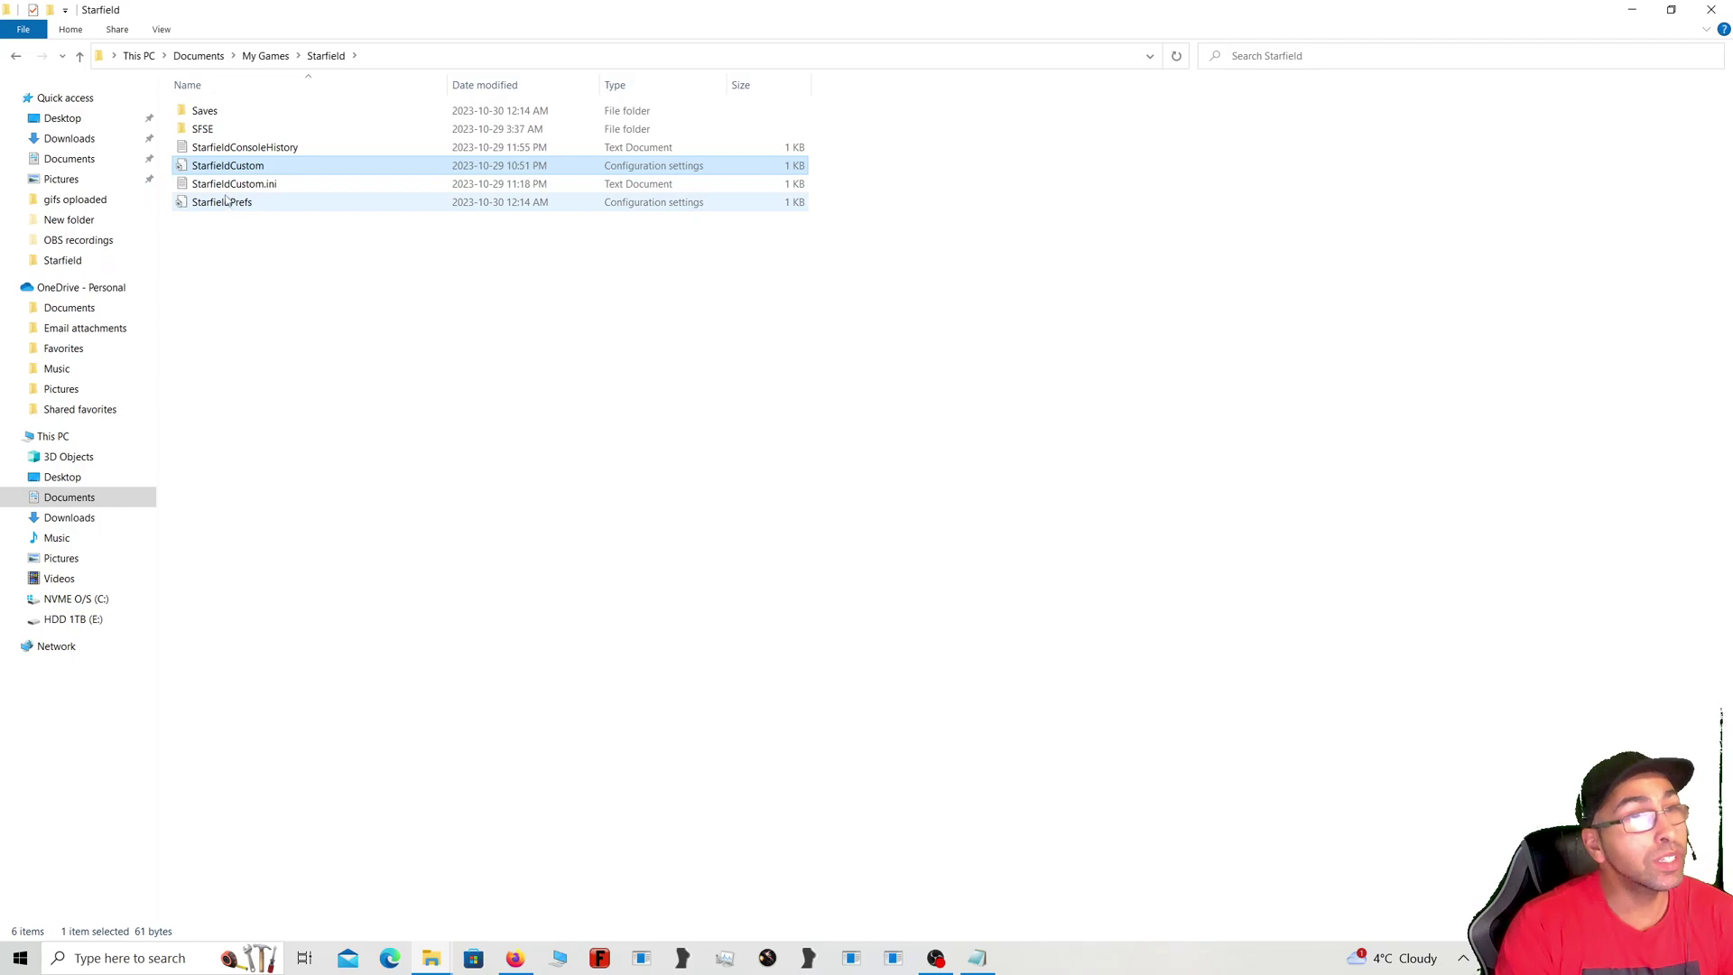
{"action": "left_click", "coordinate": [216, 187]}
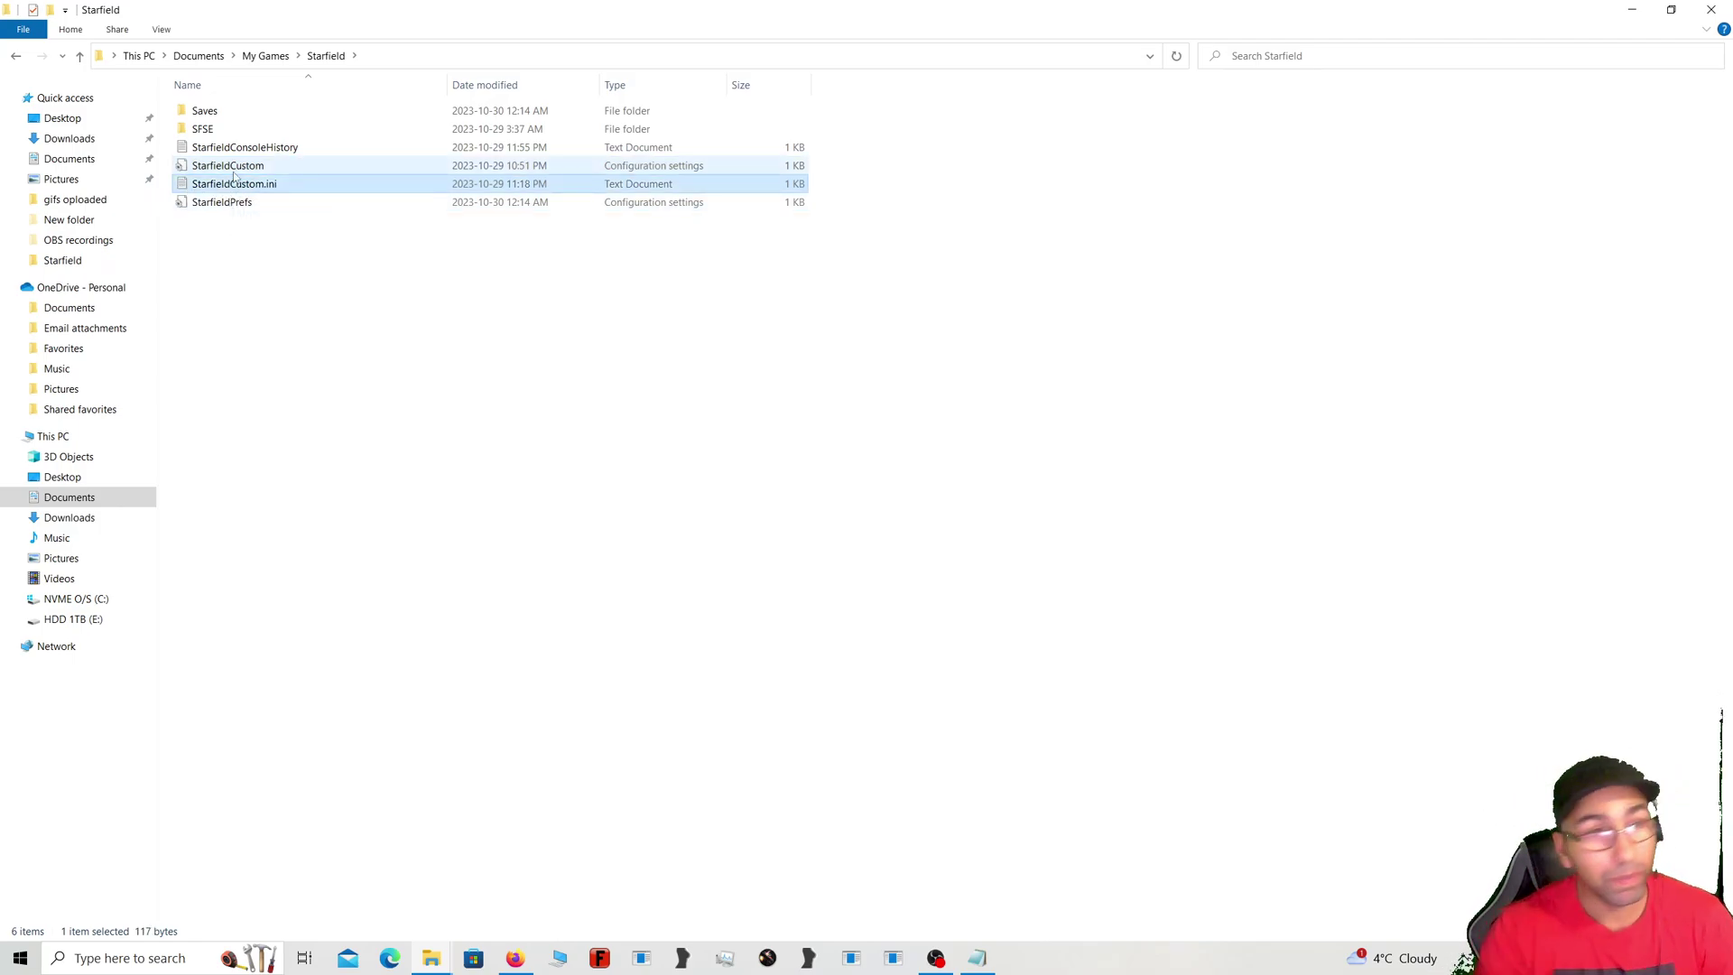
{"action": "right_click", "coordinate": [279, 187]}
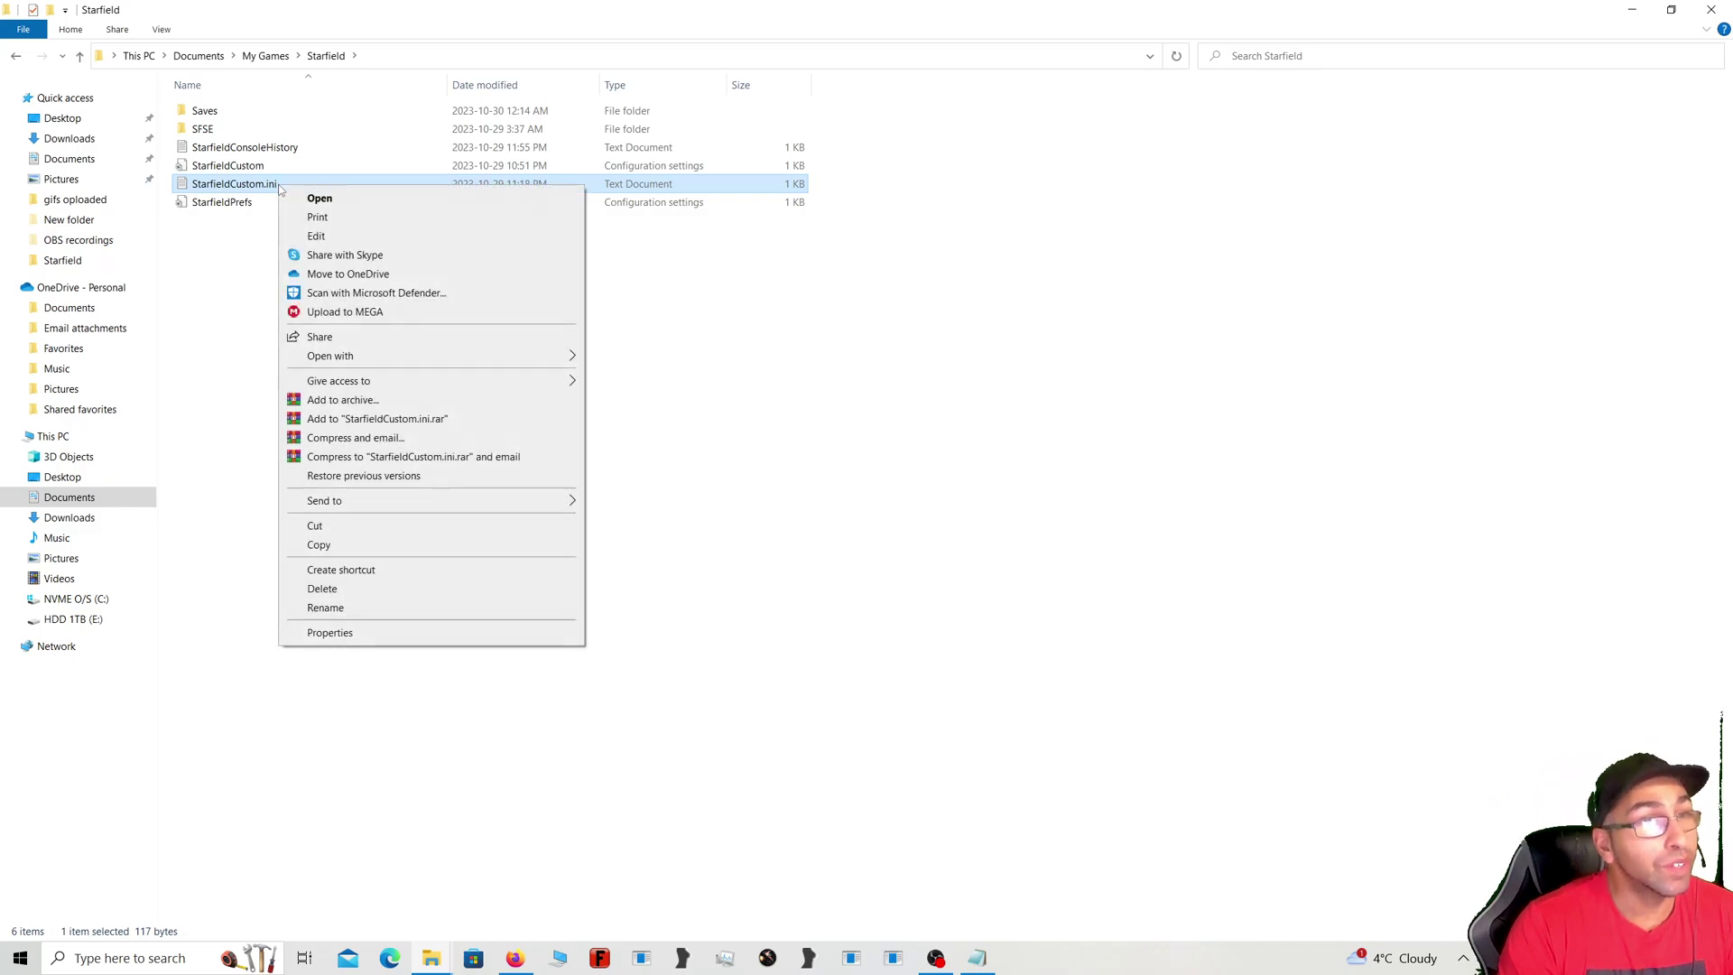
{"action": "left_click", "coordinate": [418, 631]}
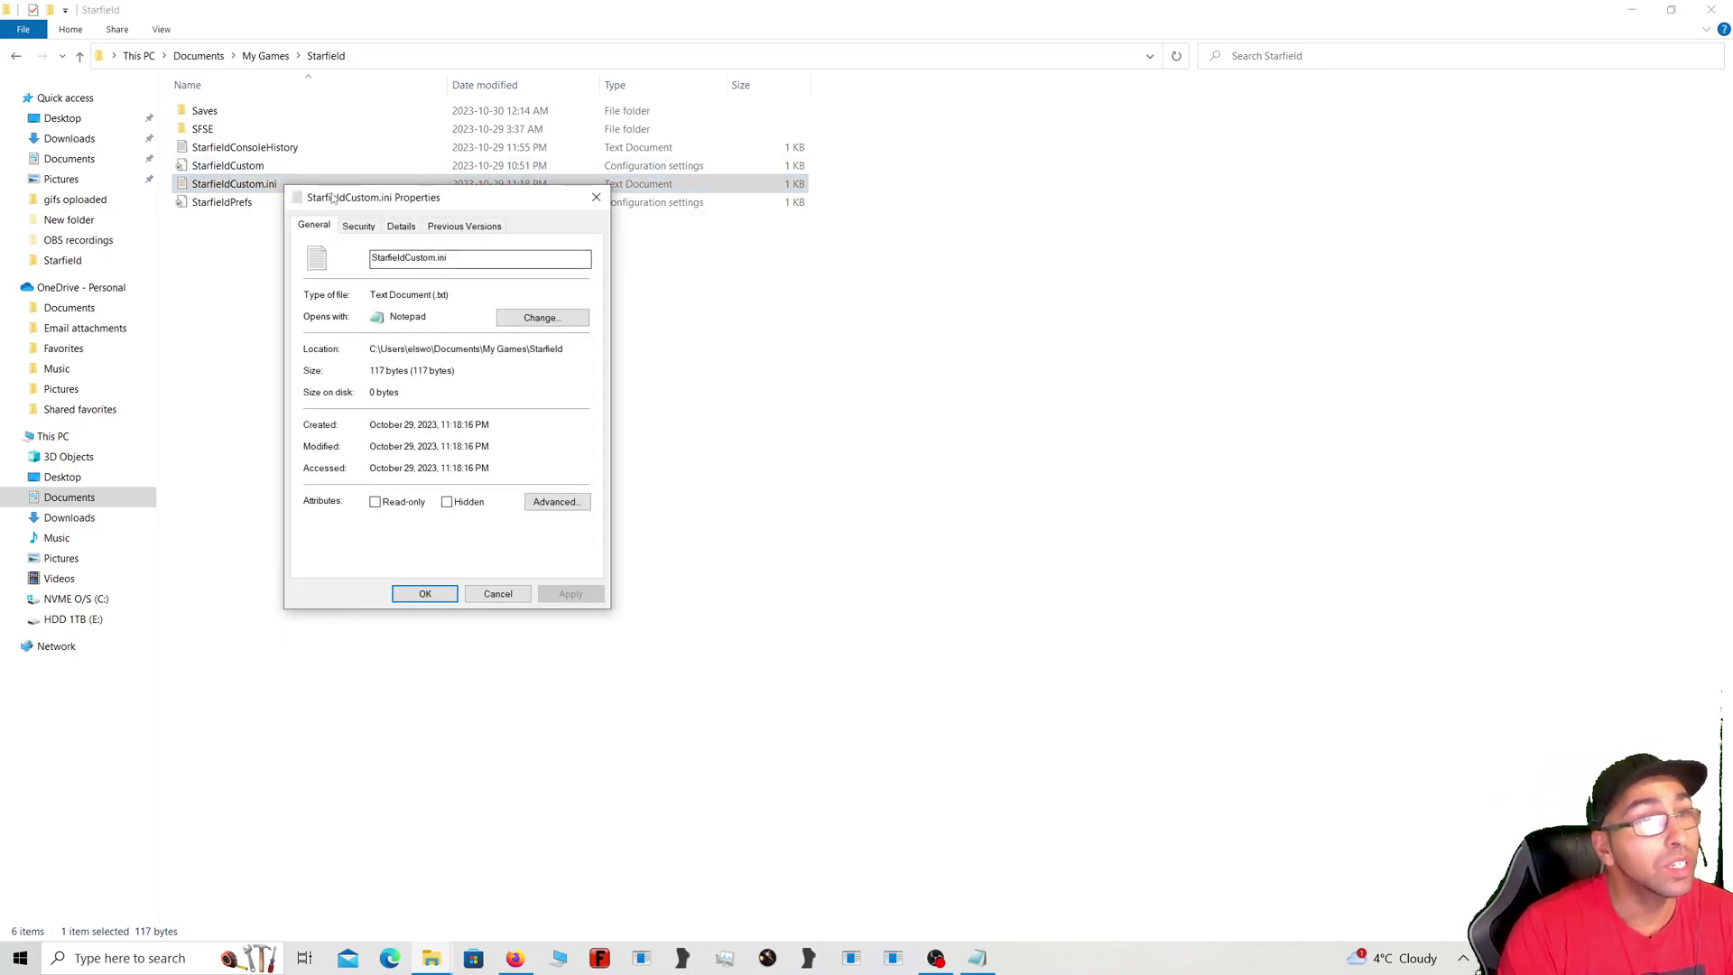
{"action": "left_click", "coordinate": [400, 226]}
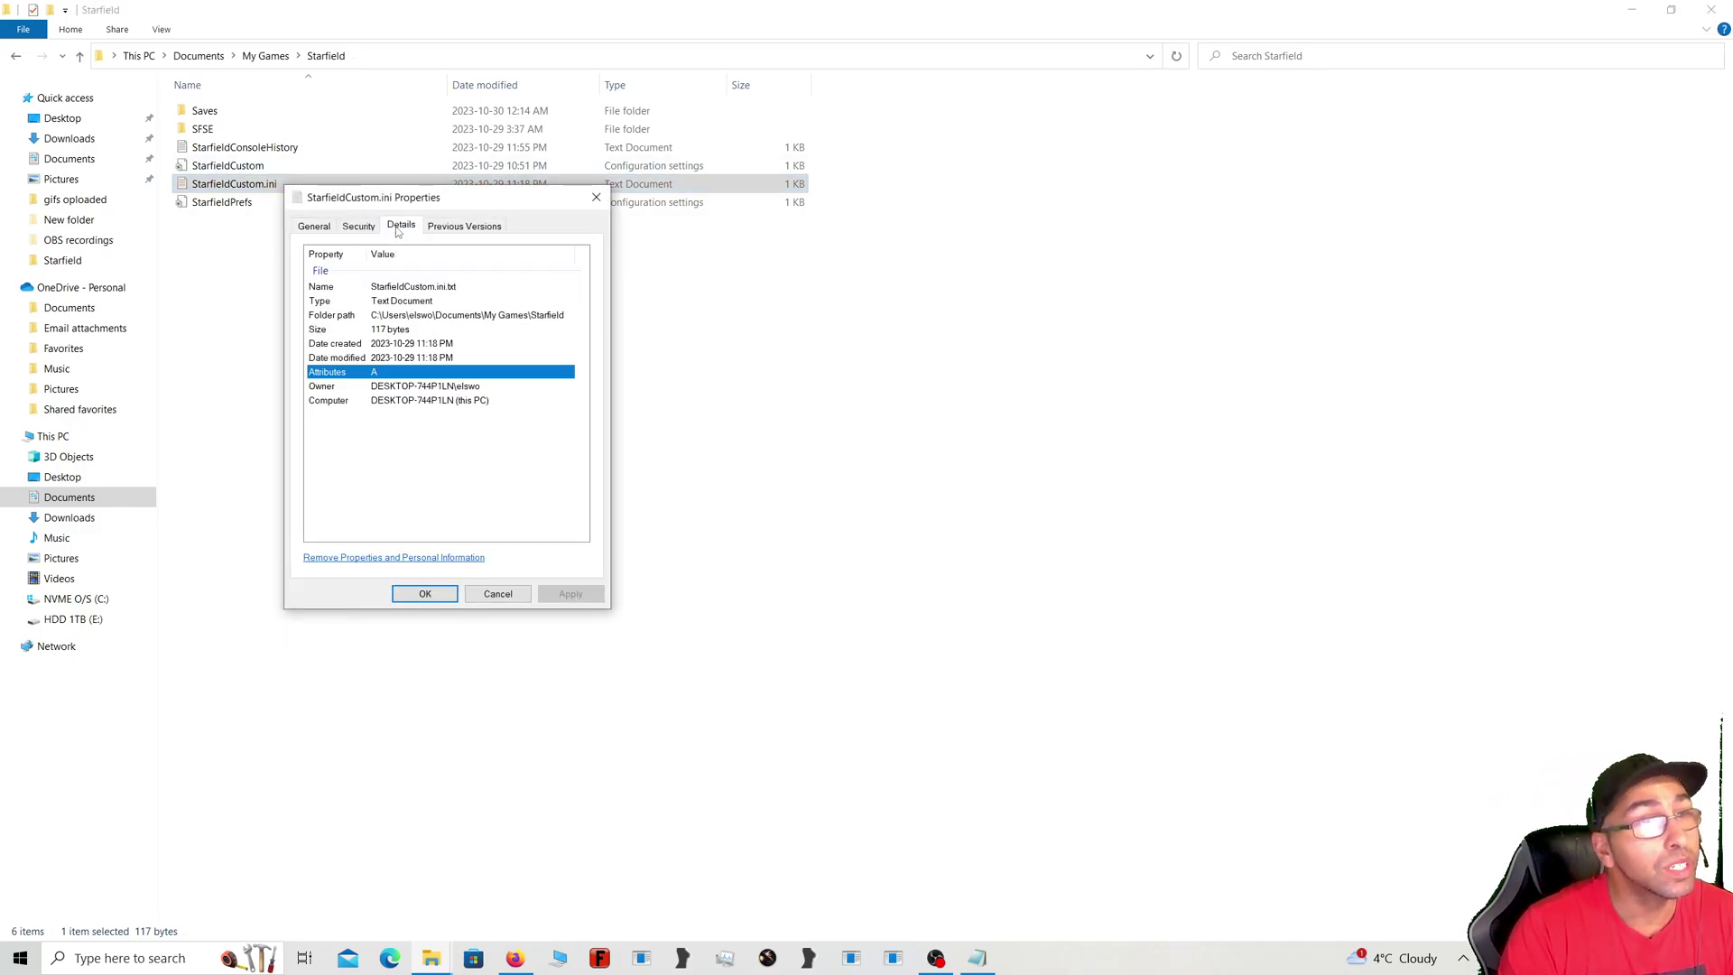
{"action": "left_click", "coordinate": [397, 291]}
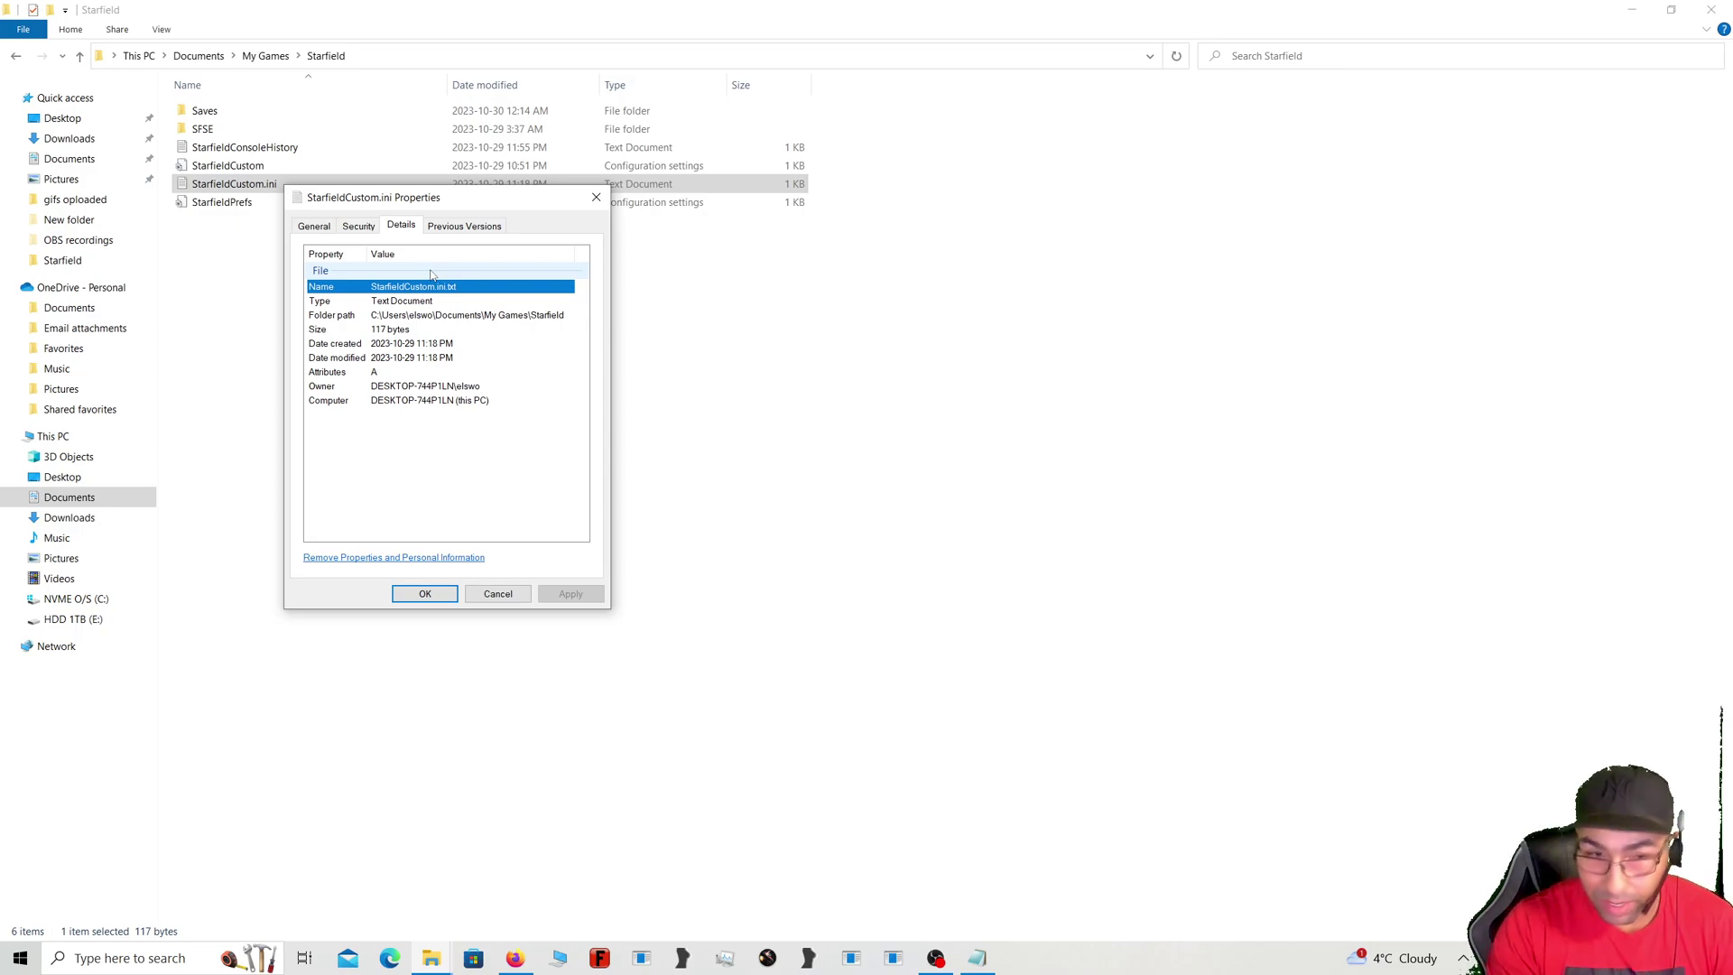
{"action": "left_click", "coordinate": [595, 197]}
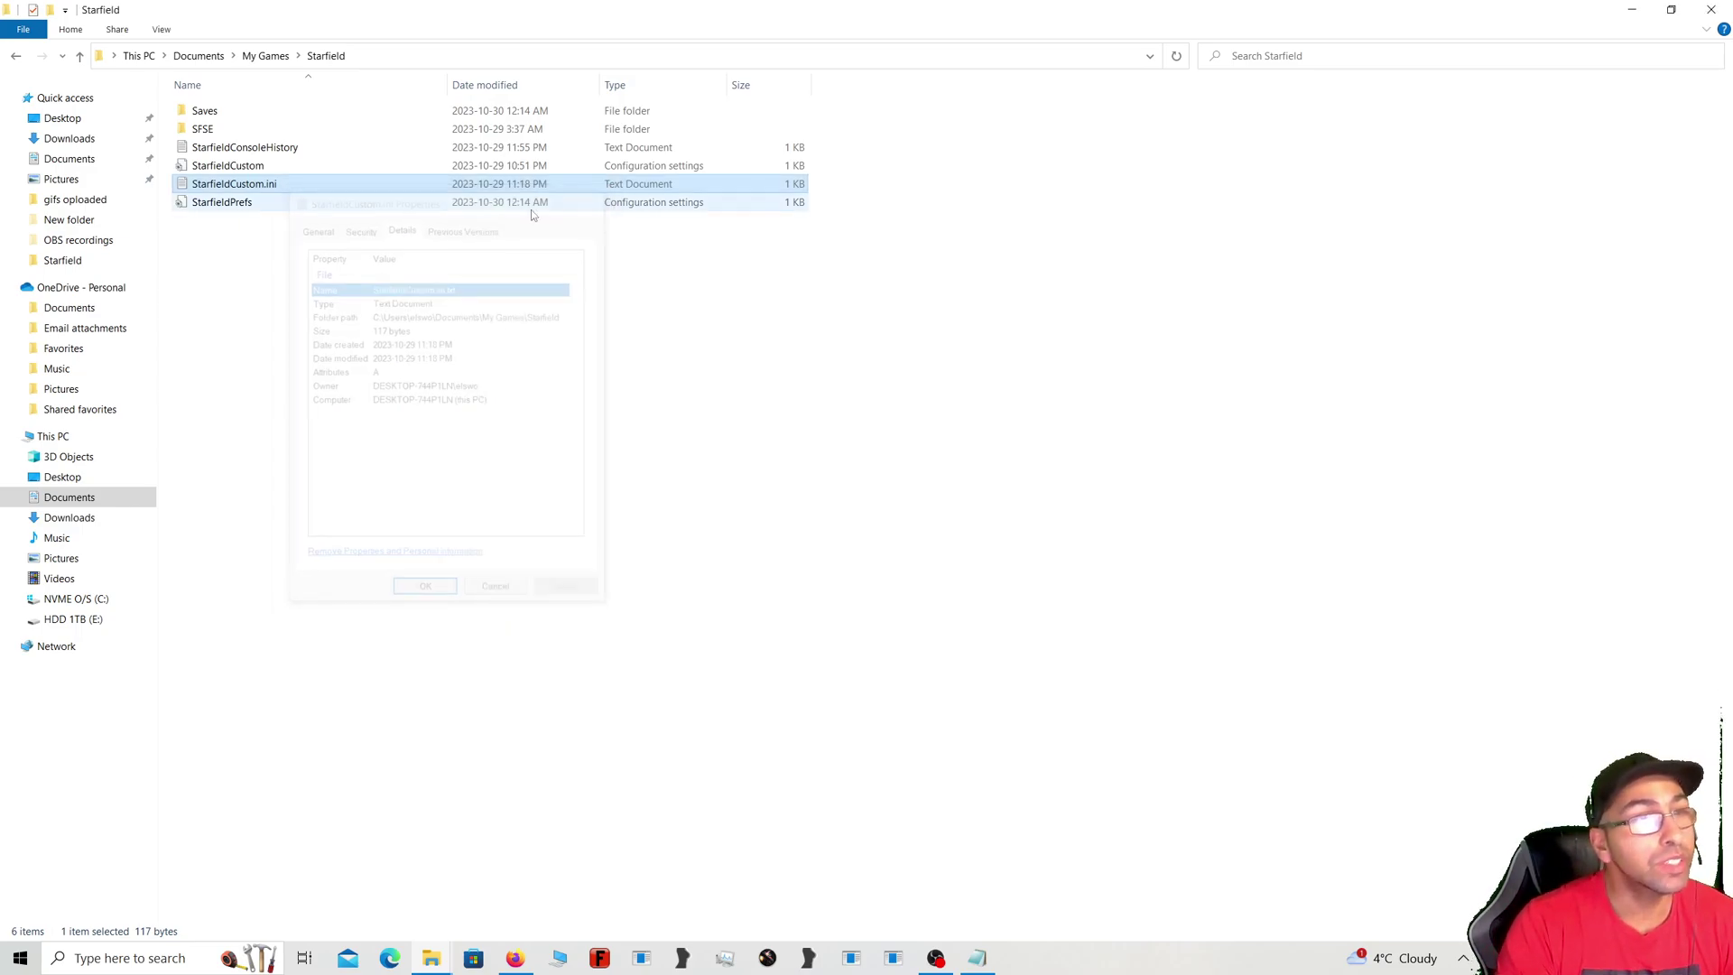
Step: Check the full file name of the StarfieldCustom configuration settings file in the details of its properties
{"action": "right_click", "coordinate": [287, 168]}
{"action": "left_click", "coordinate": [242, 167]}
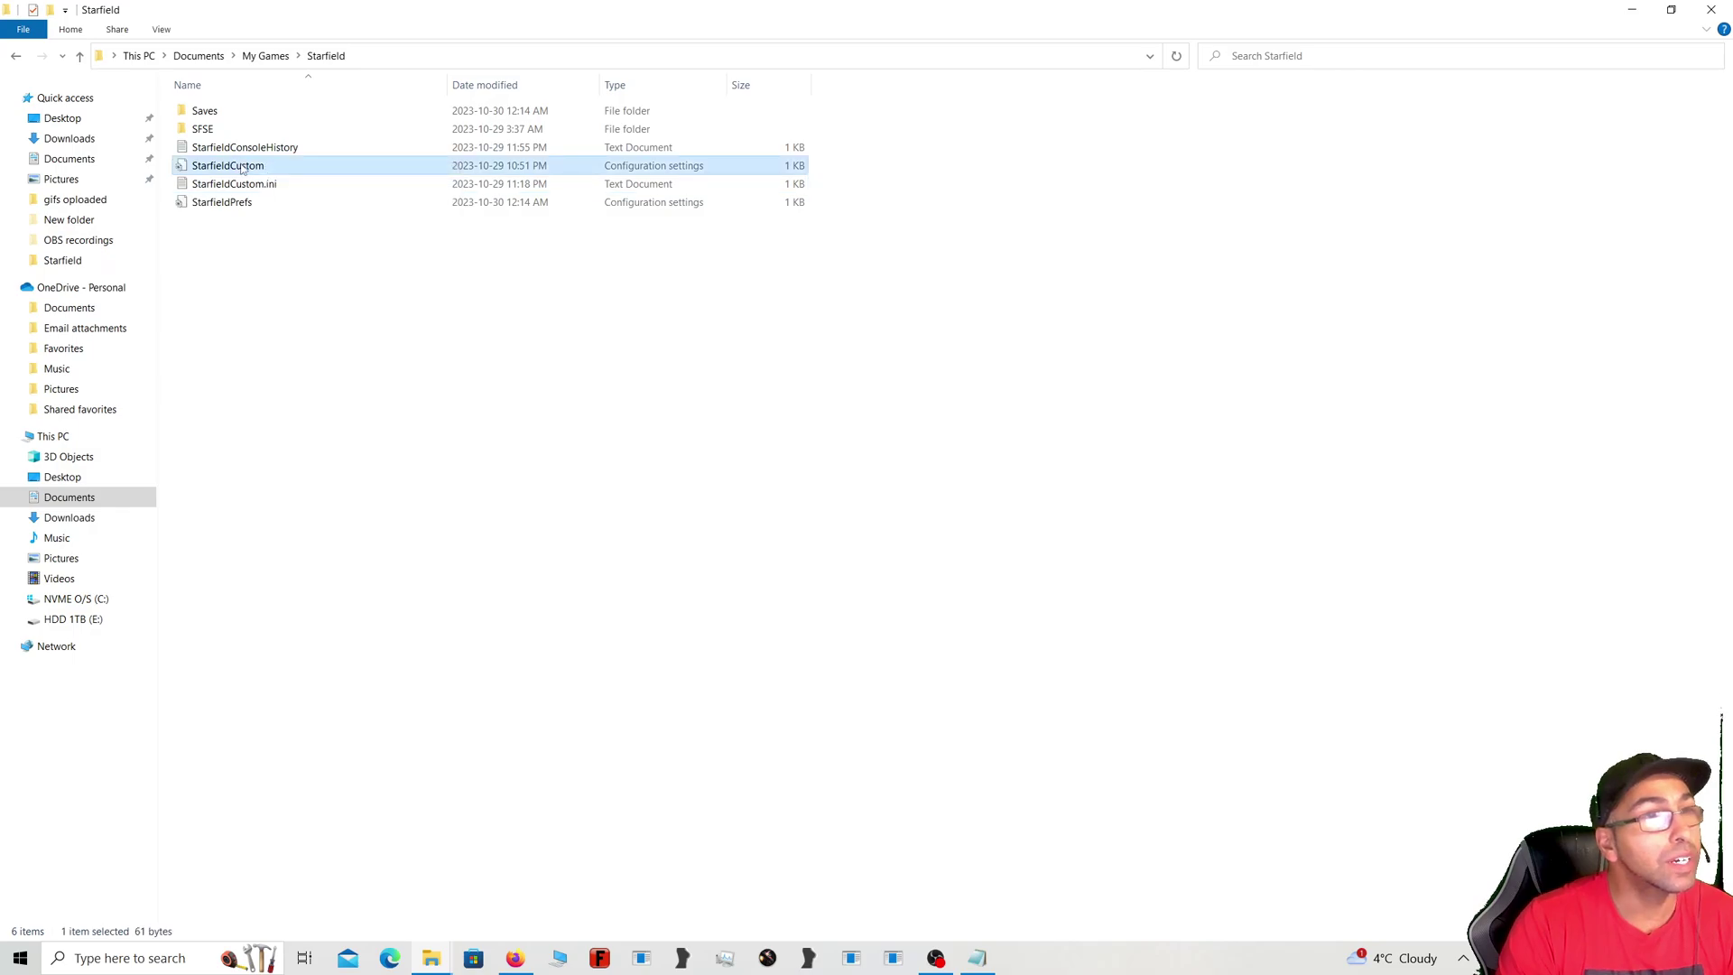
{"action": "right_click", "coordinate": [241, 166]}
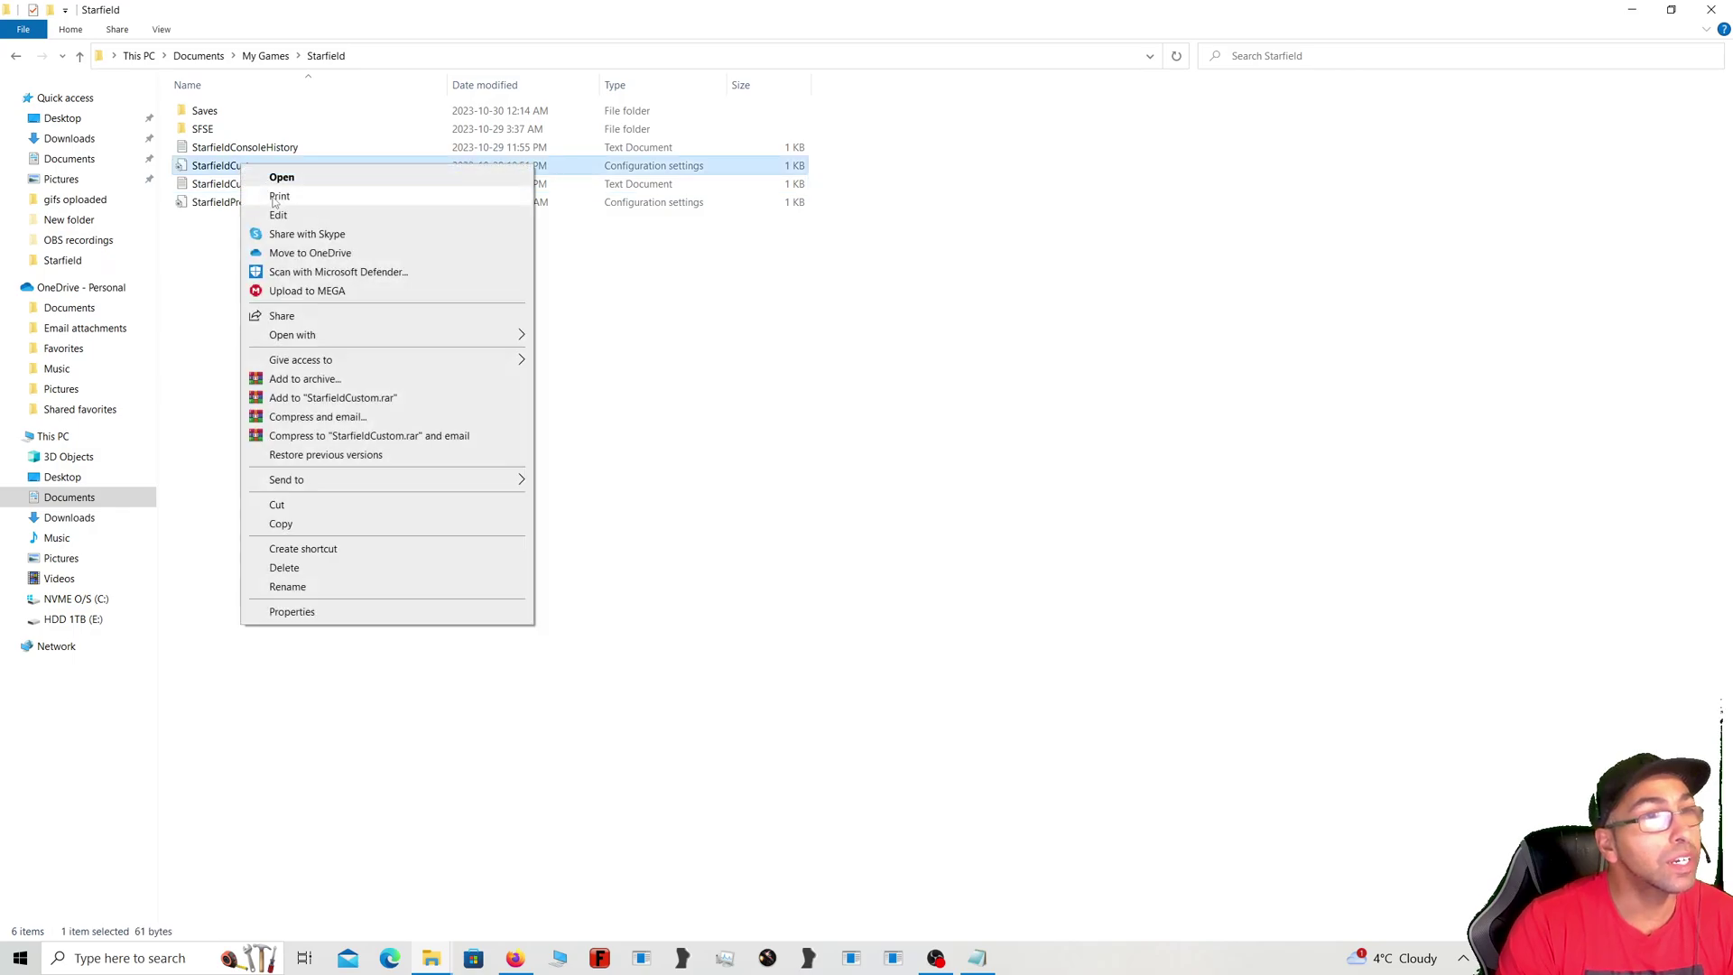
{"action": "left_click", "coordinate": [304, 612]}
{"action": "left_click", "coordinate": [364, 205]}
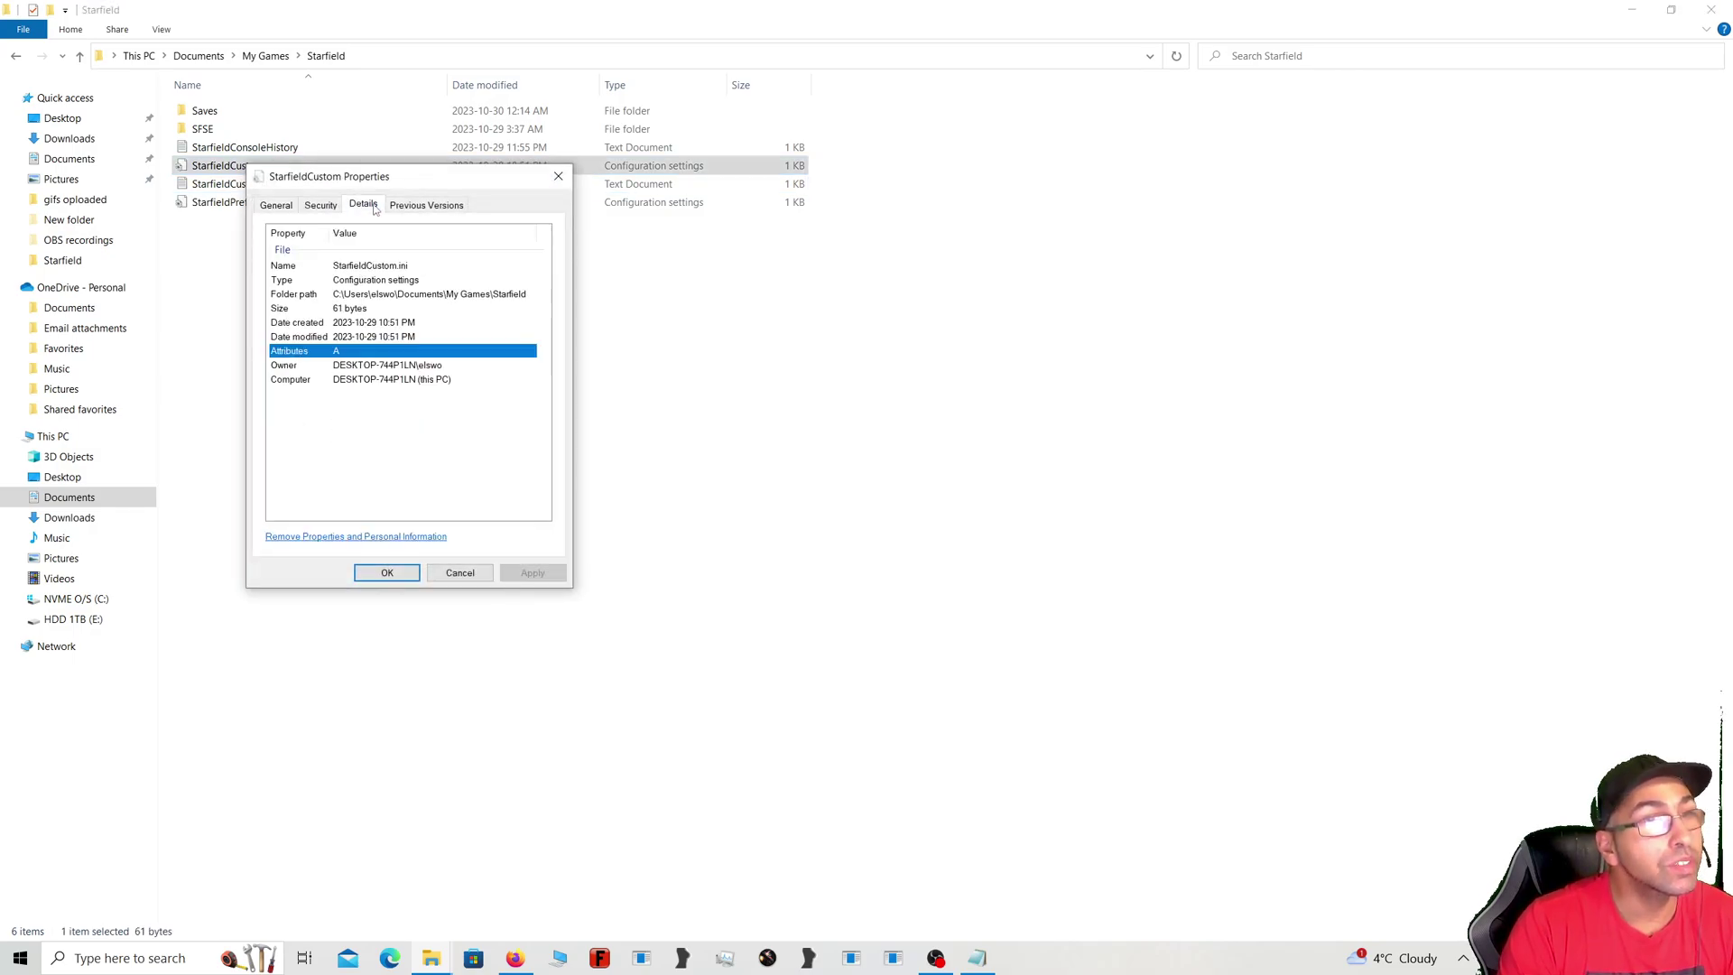
{"action": "left_click", "coordinate": [384, 269]}
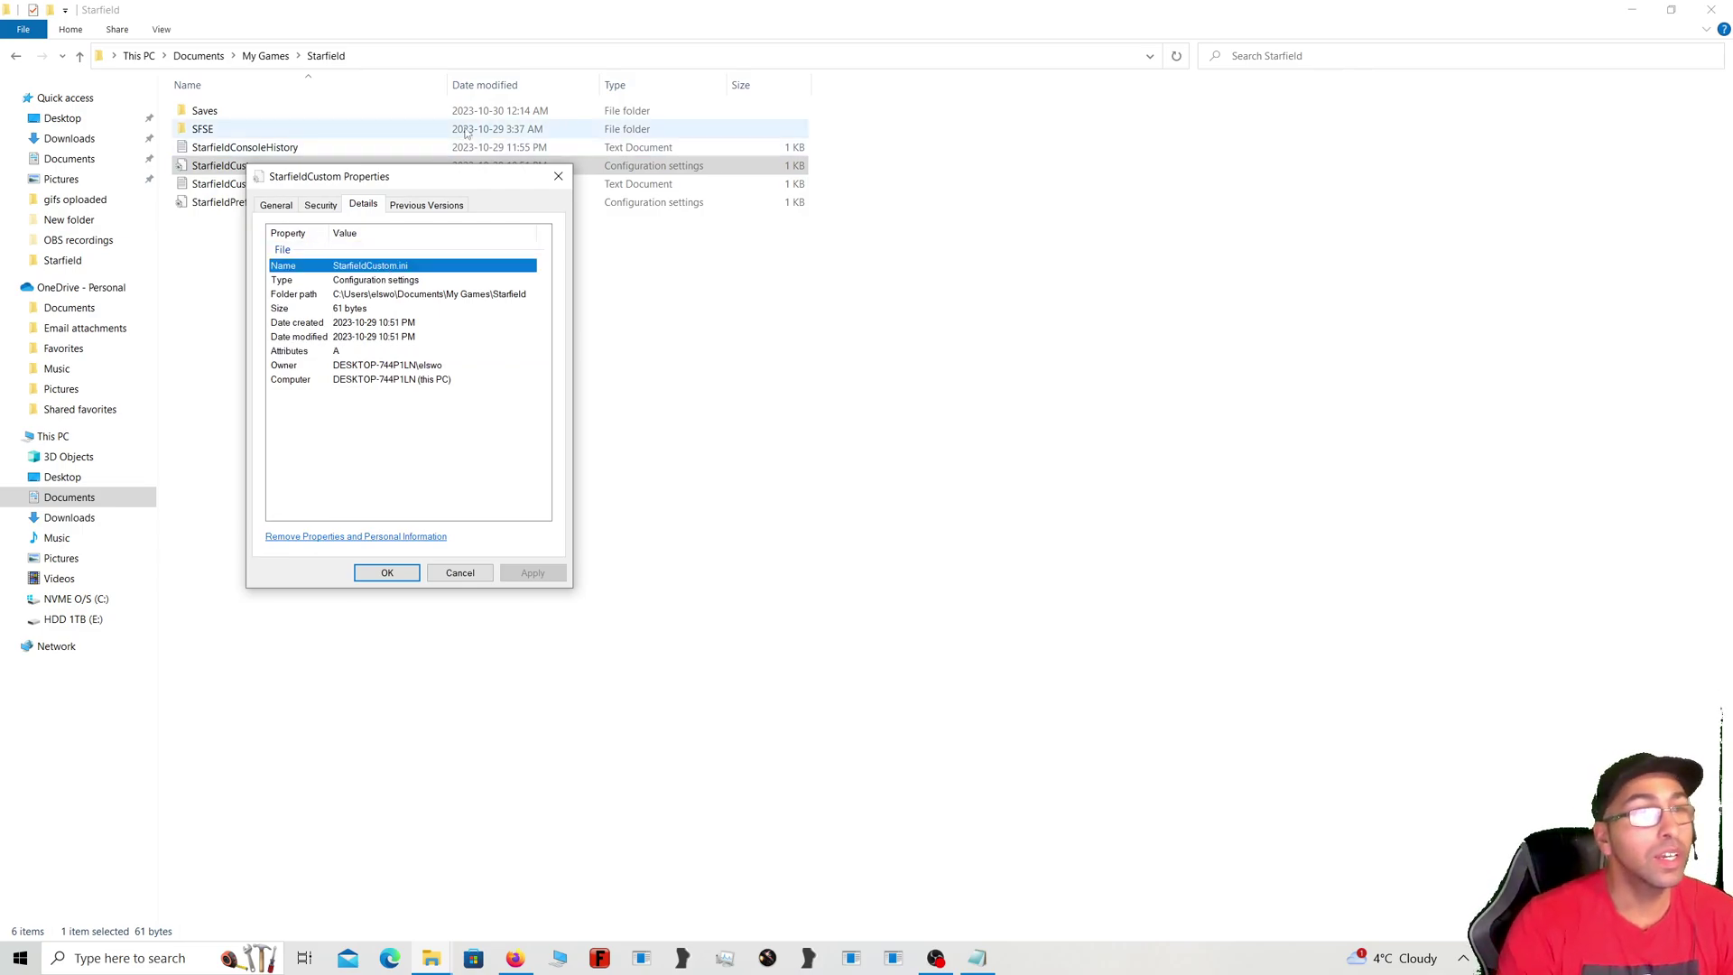
{"action": "left_click", "coordinate": [558, 176]}
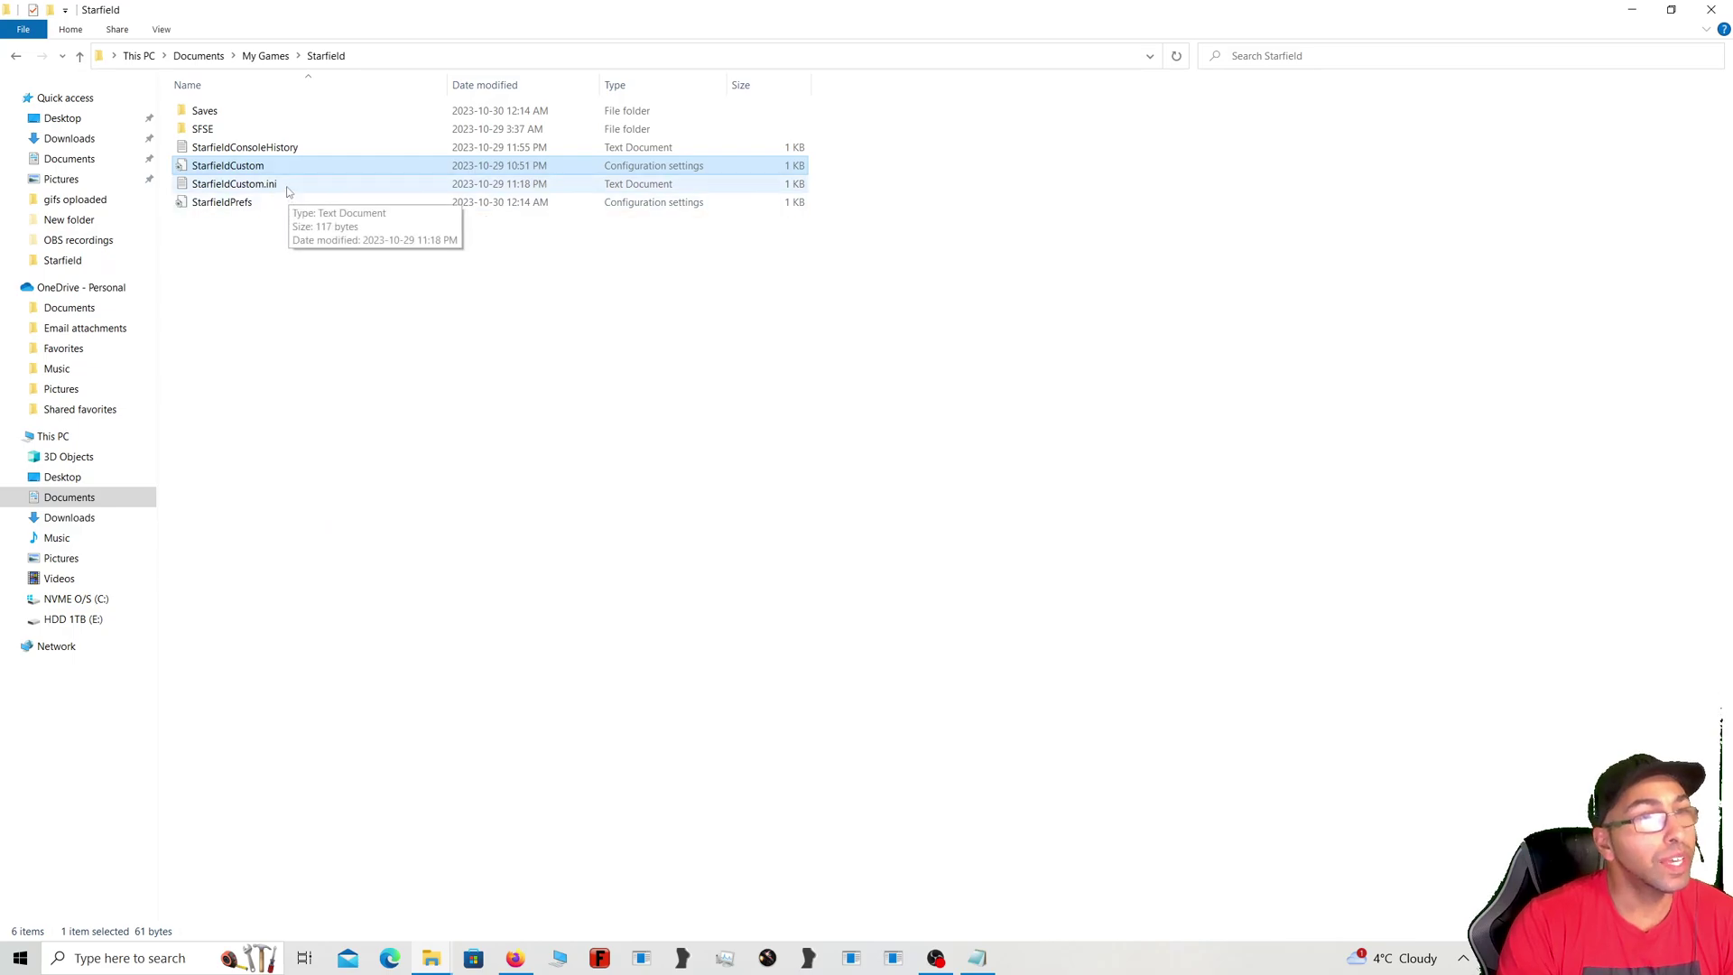
Step: Open the StarfieldCustom configuration settings file in Notepad, review its [Archive] lines, and close it
{"action": "left_click", "coordinate": [287, 191]}
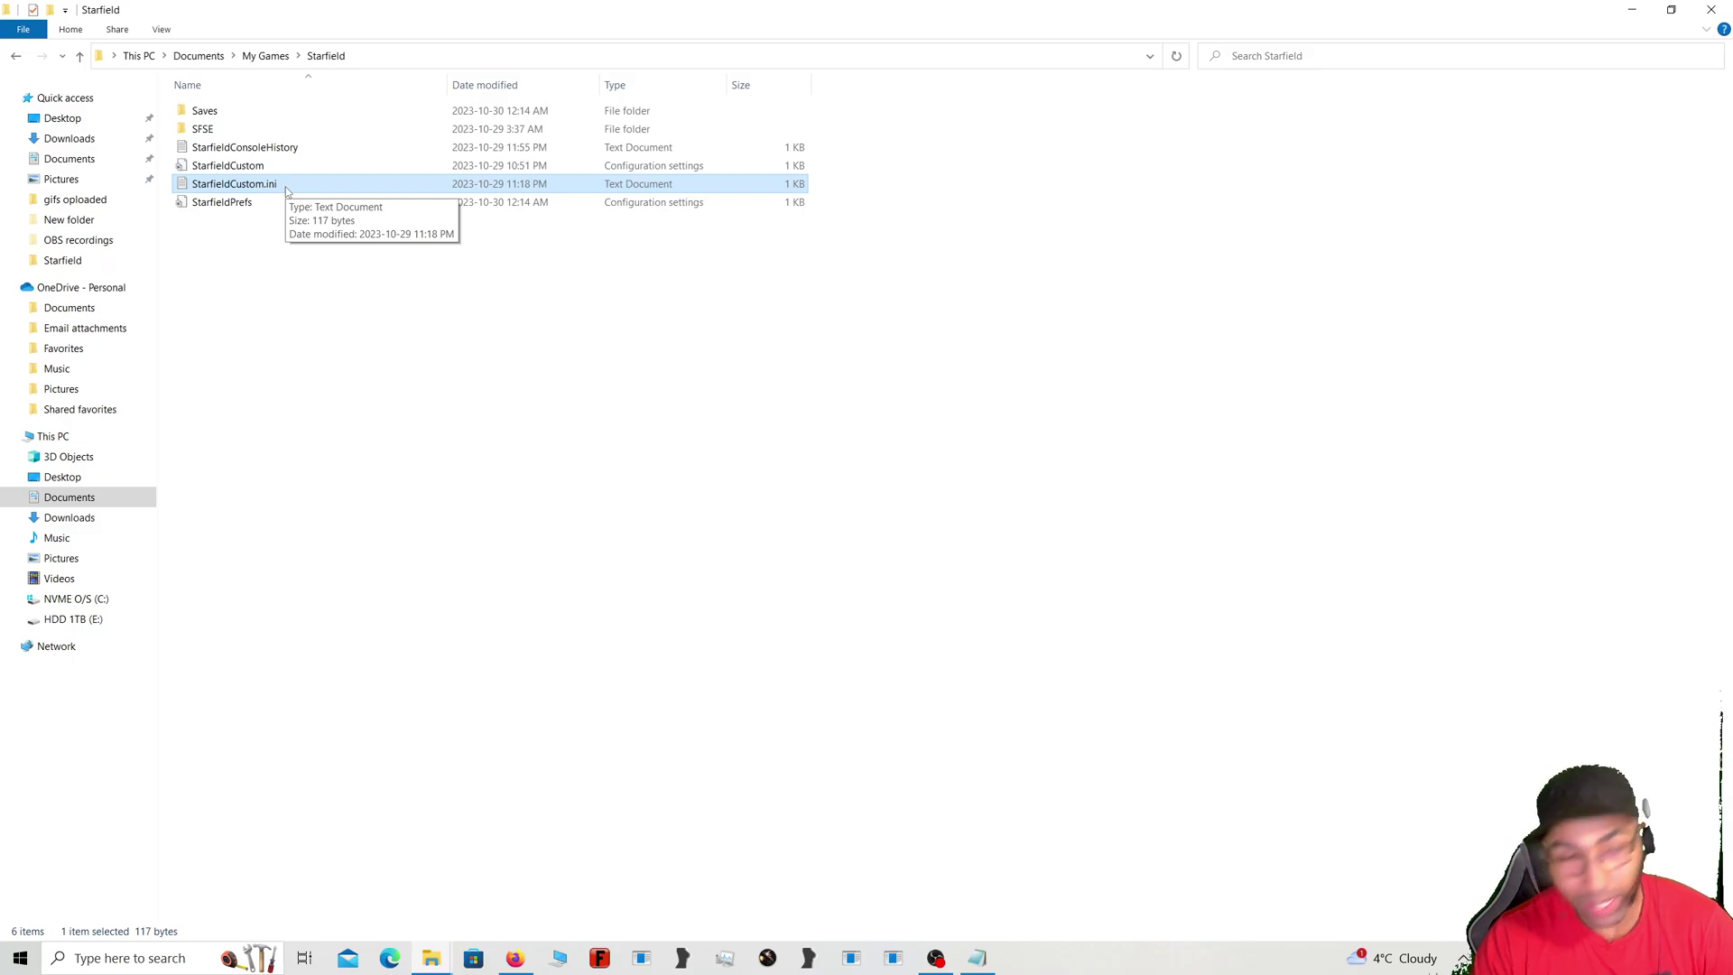
{"action": "left_click", "coordinate": [216, 210]}
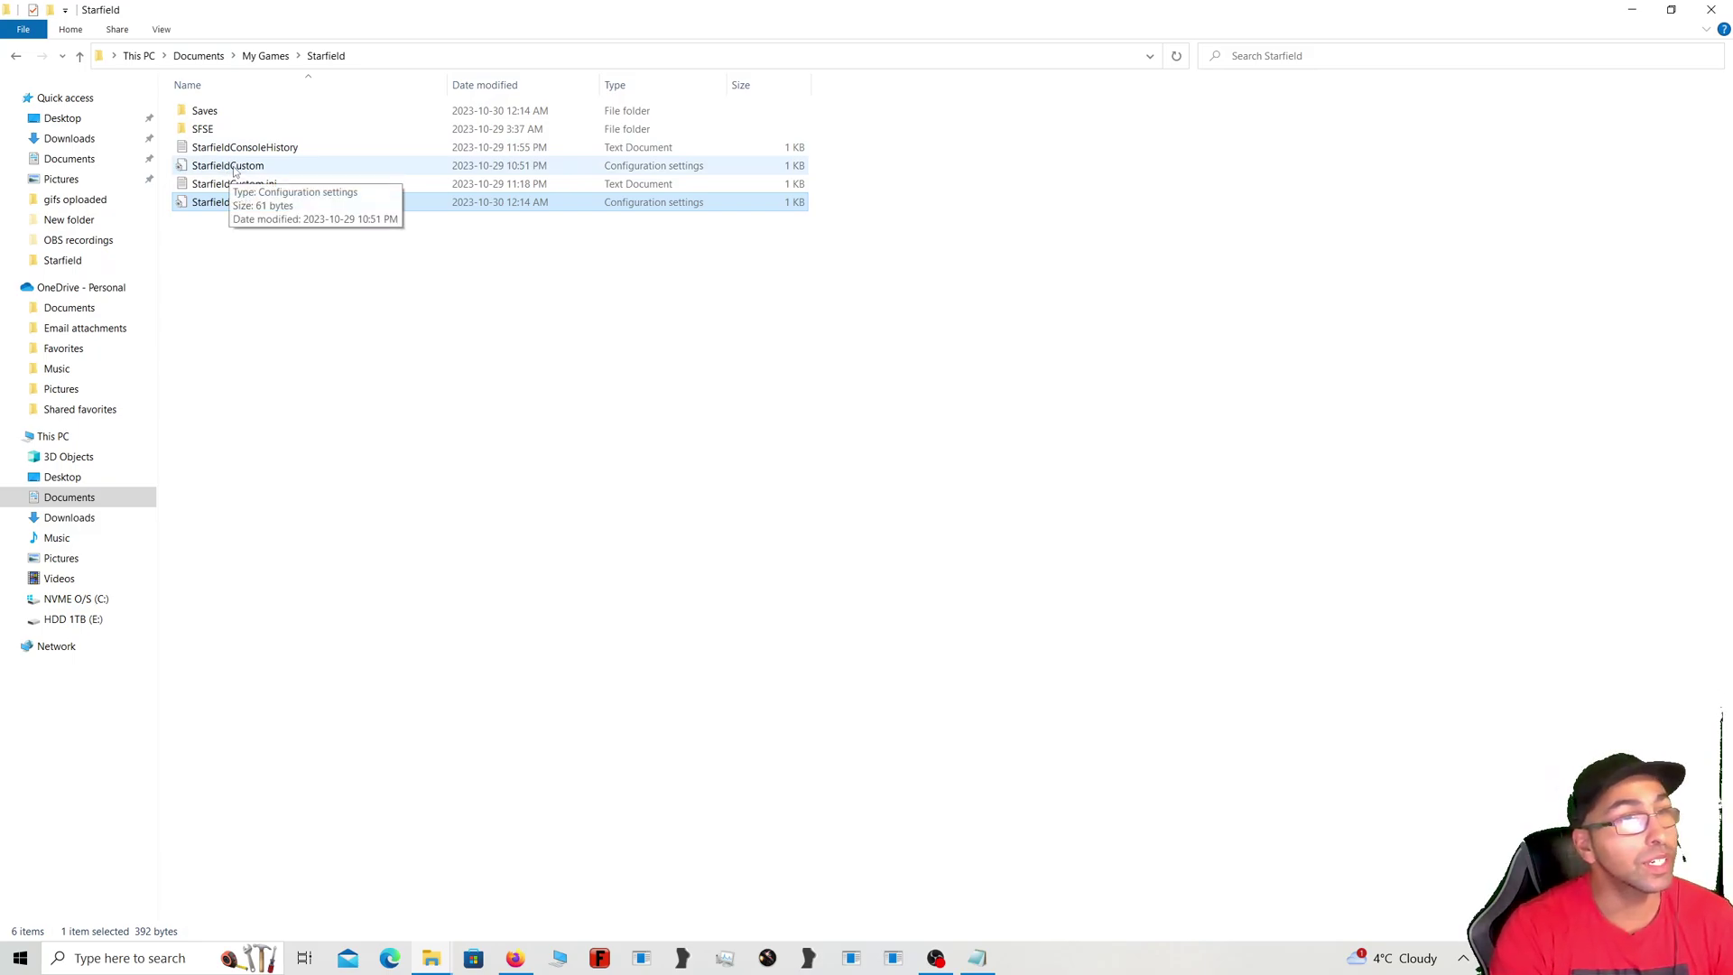
{"action": "double_click", "coordinate": [234, 167]}
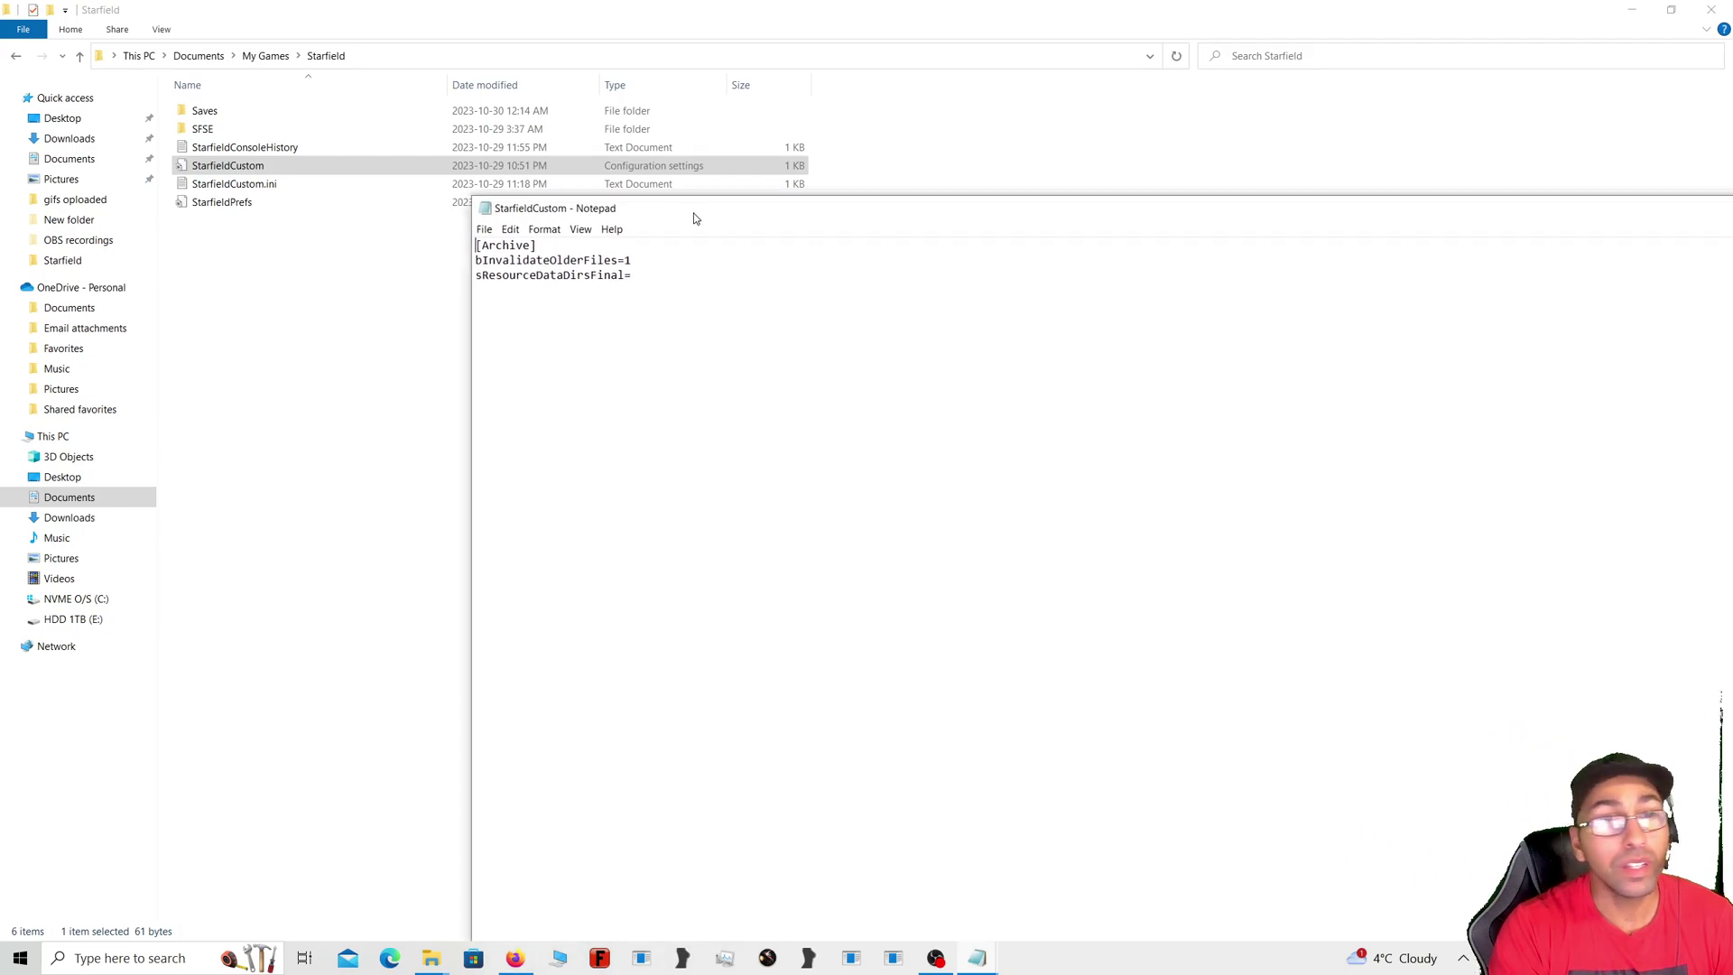
{"action": "key", "text": "ctrl+a"}
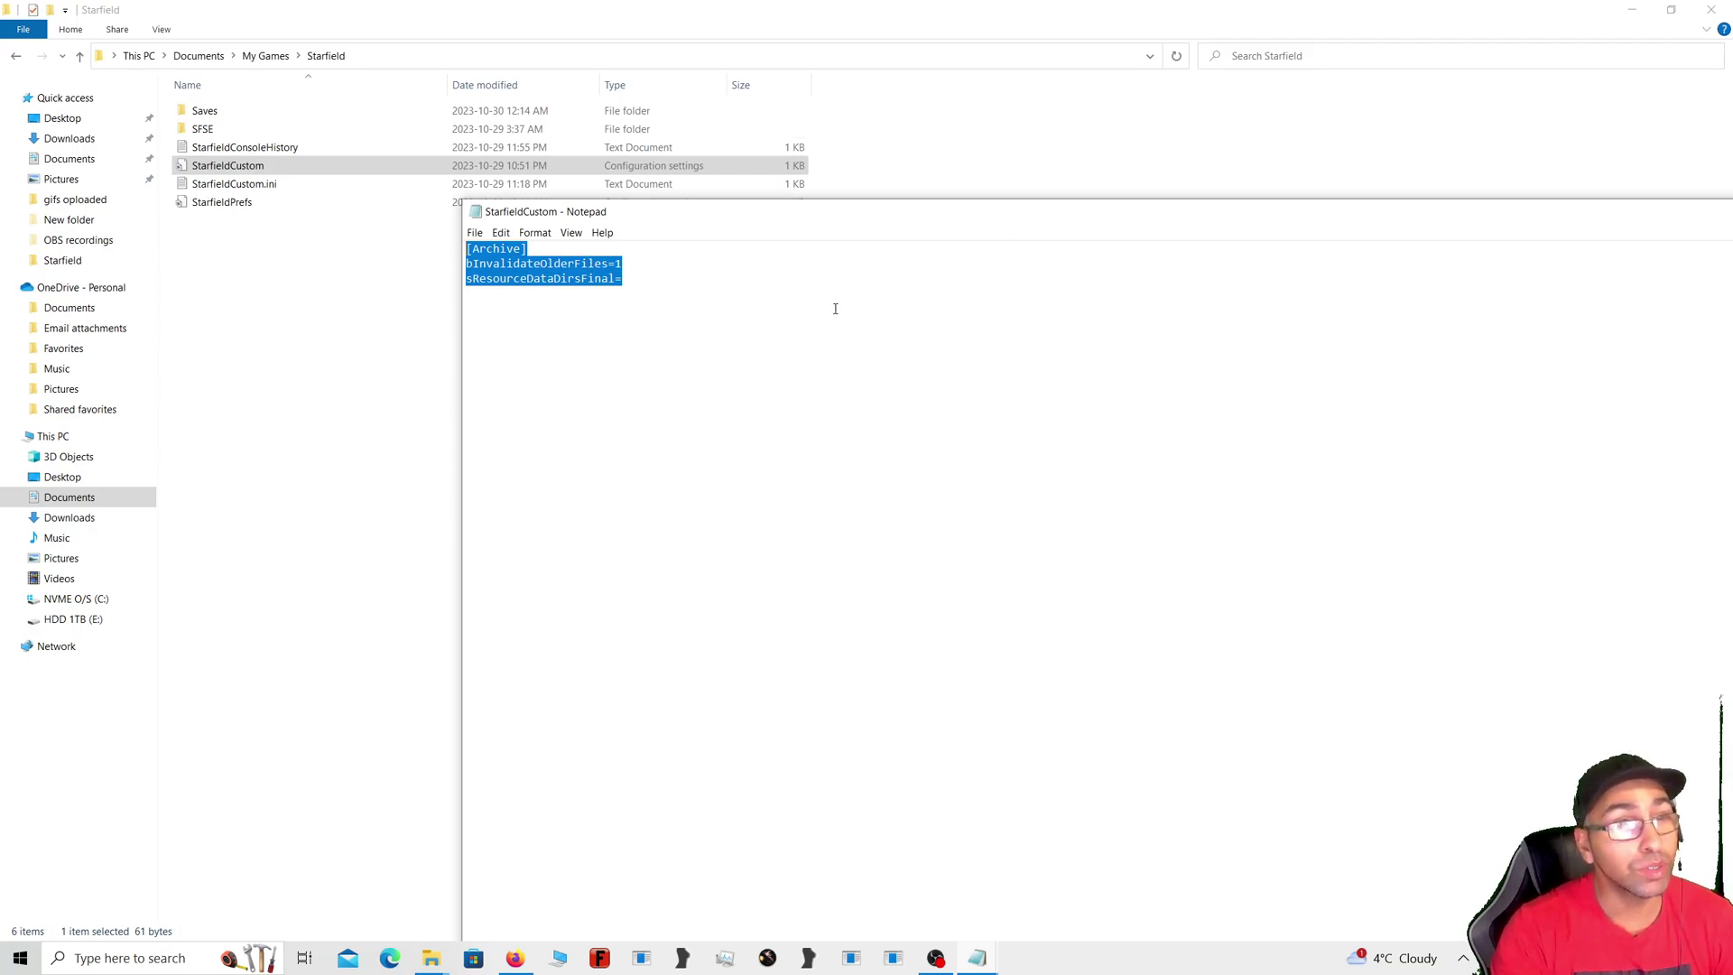
{"action": "left_click", "coordinate": [1235, 477]}
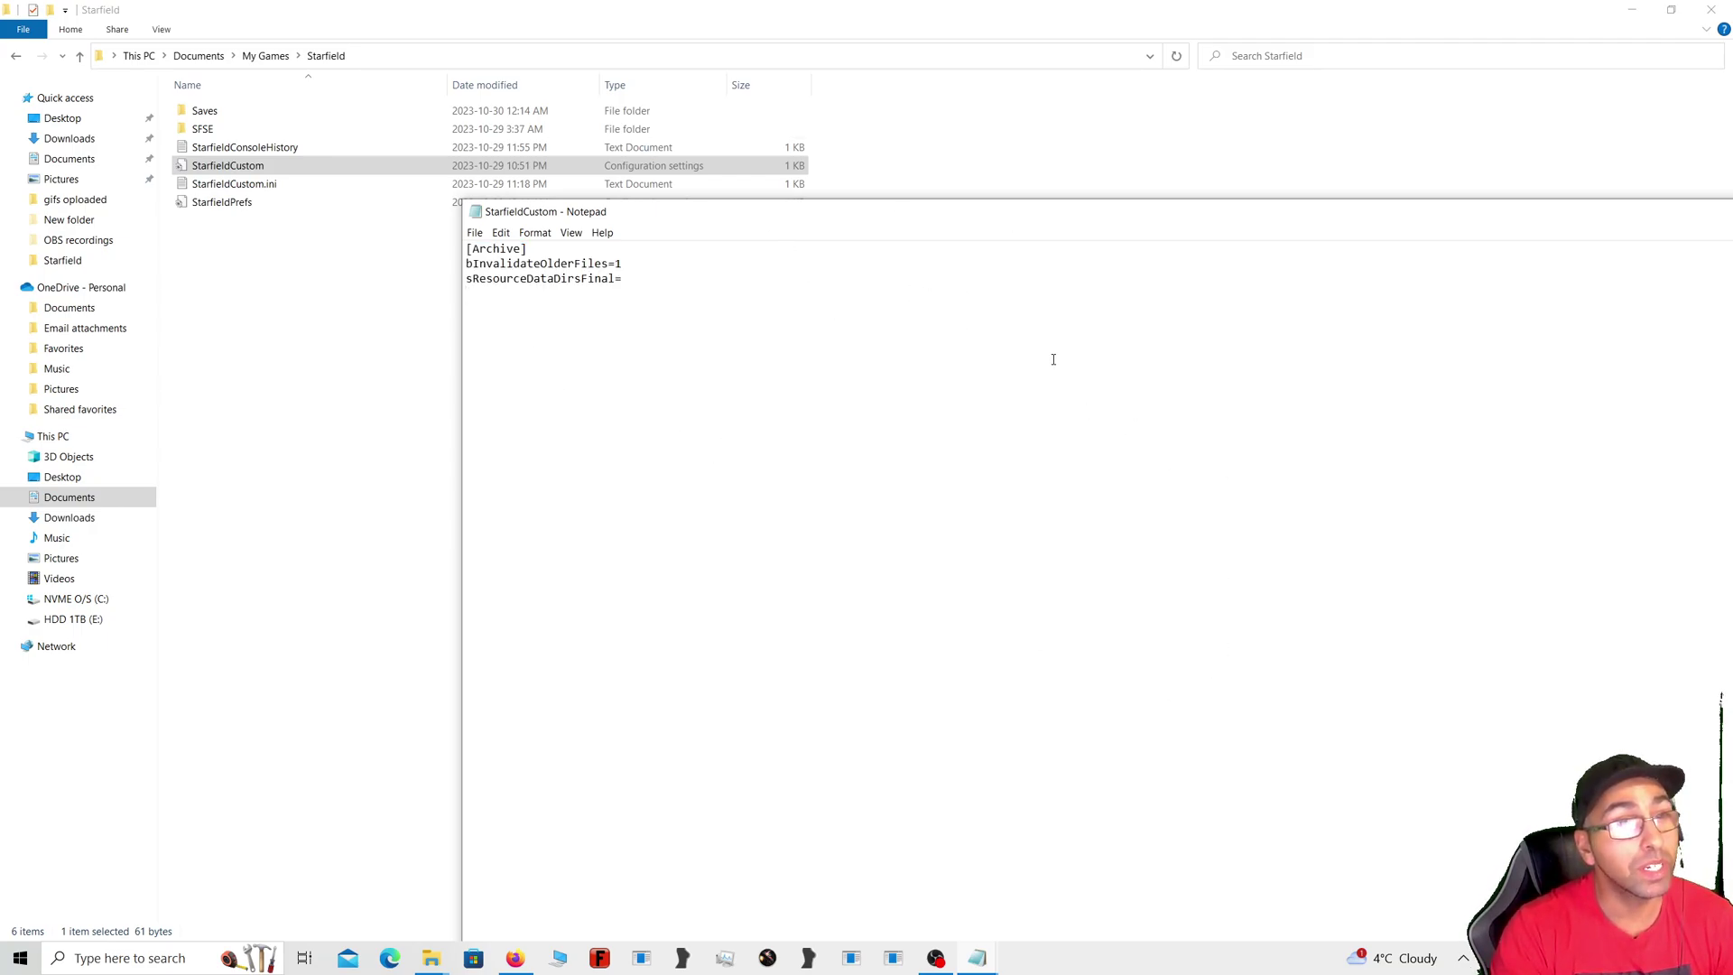
{"action": "left_click_drag", "start_coordinate": [1280, 298], "coordinate": [1206, 210]}
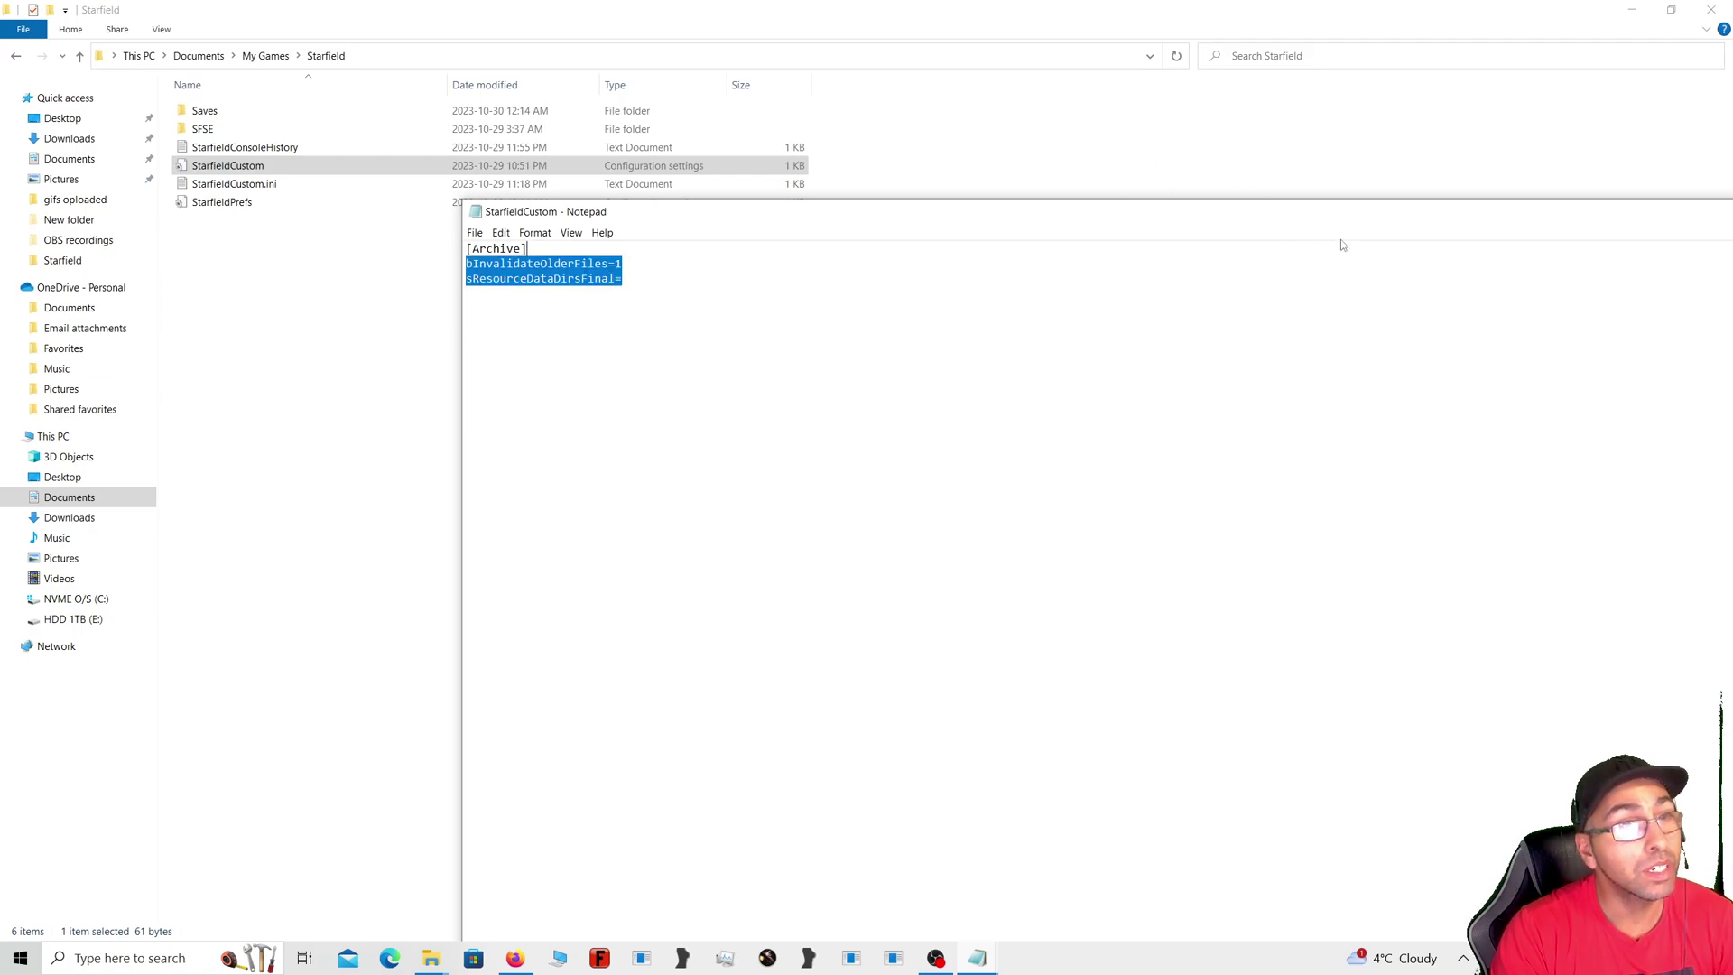
{"action": "left_click", "coordinate": [1396, 269]}
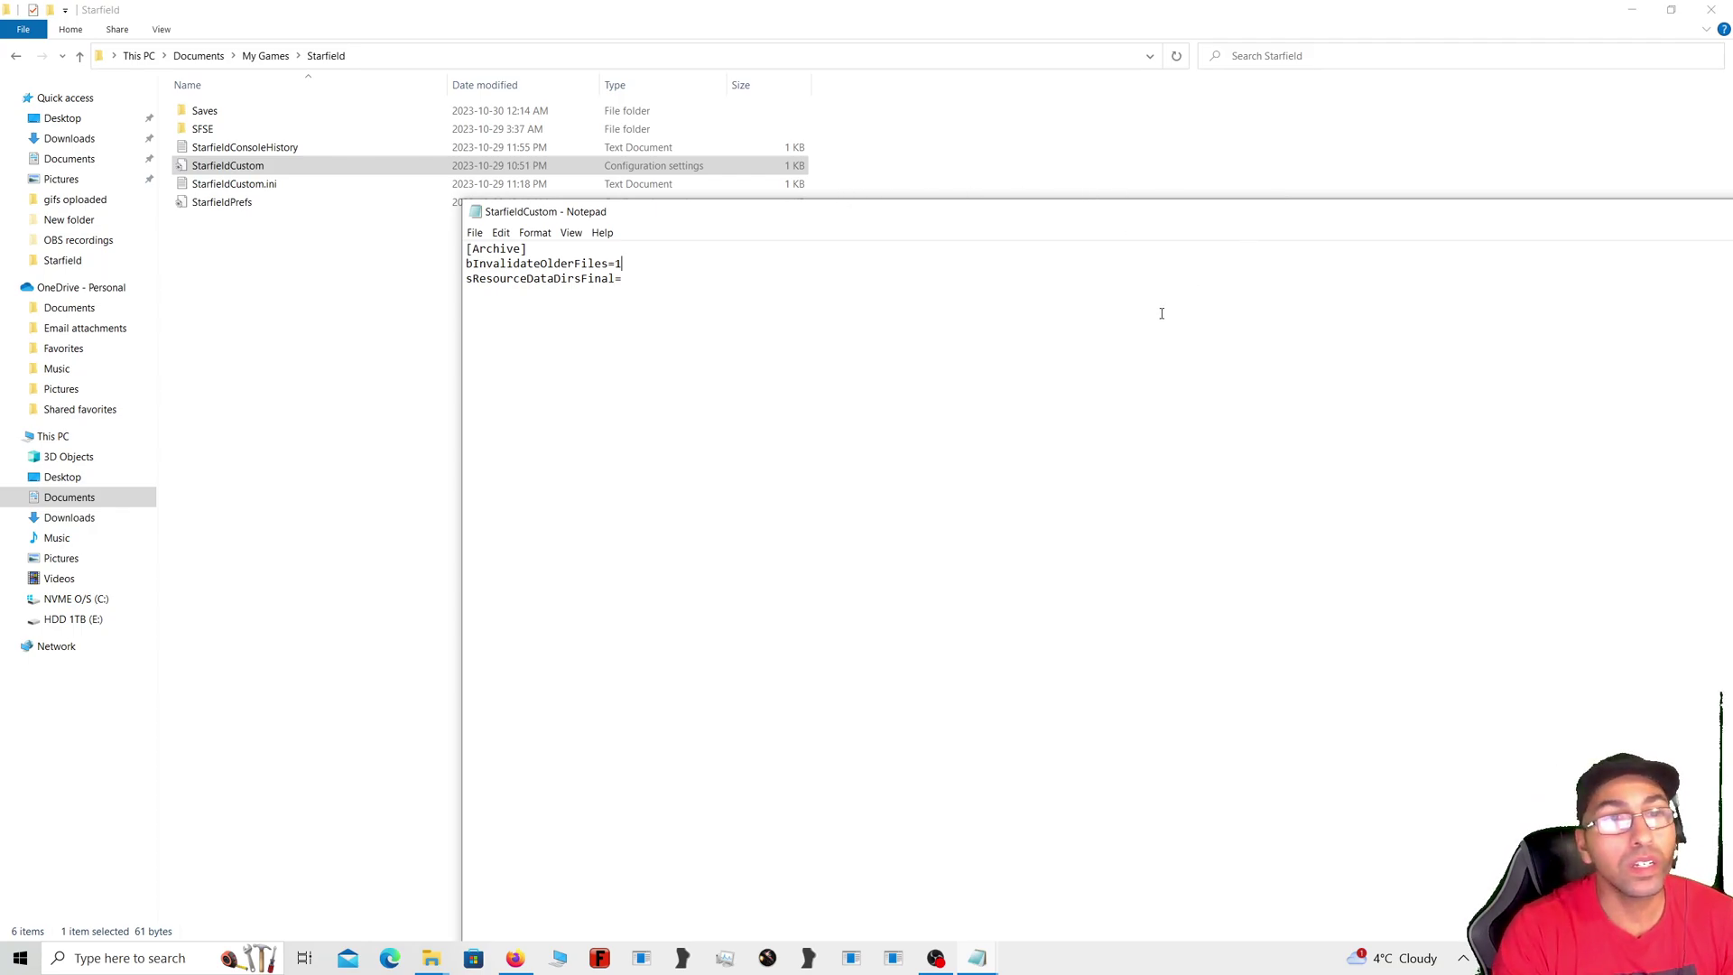
{"action": "right_click", "coordinate": [186, 129]}
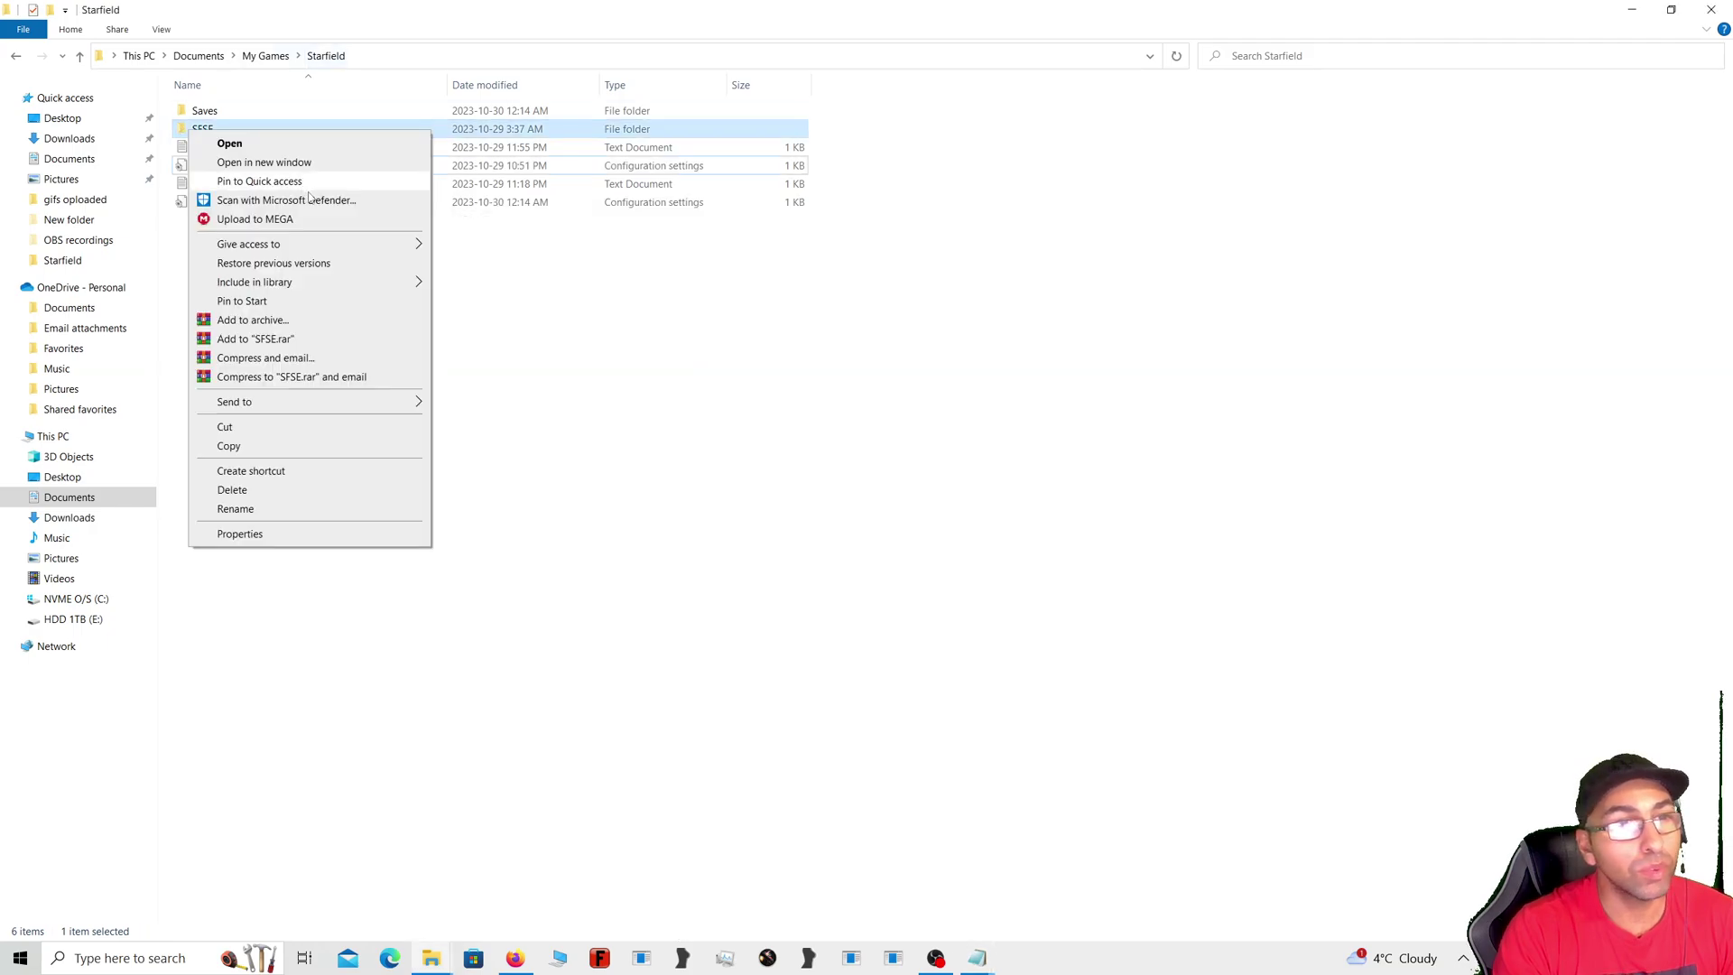
{"action": "left_click", "coordinate": [678, 283]}
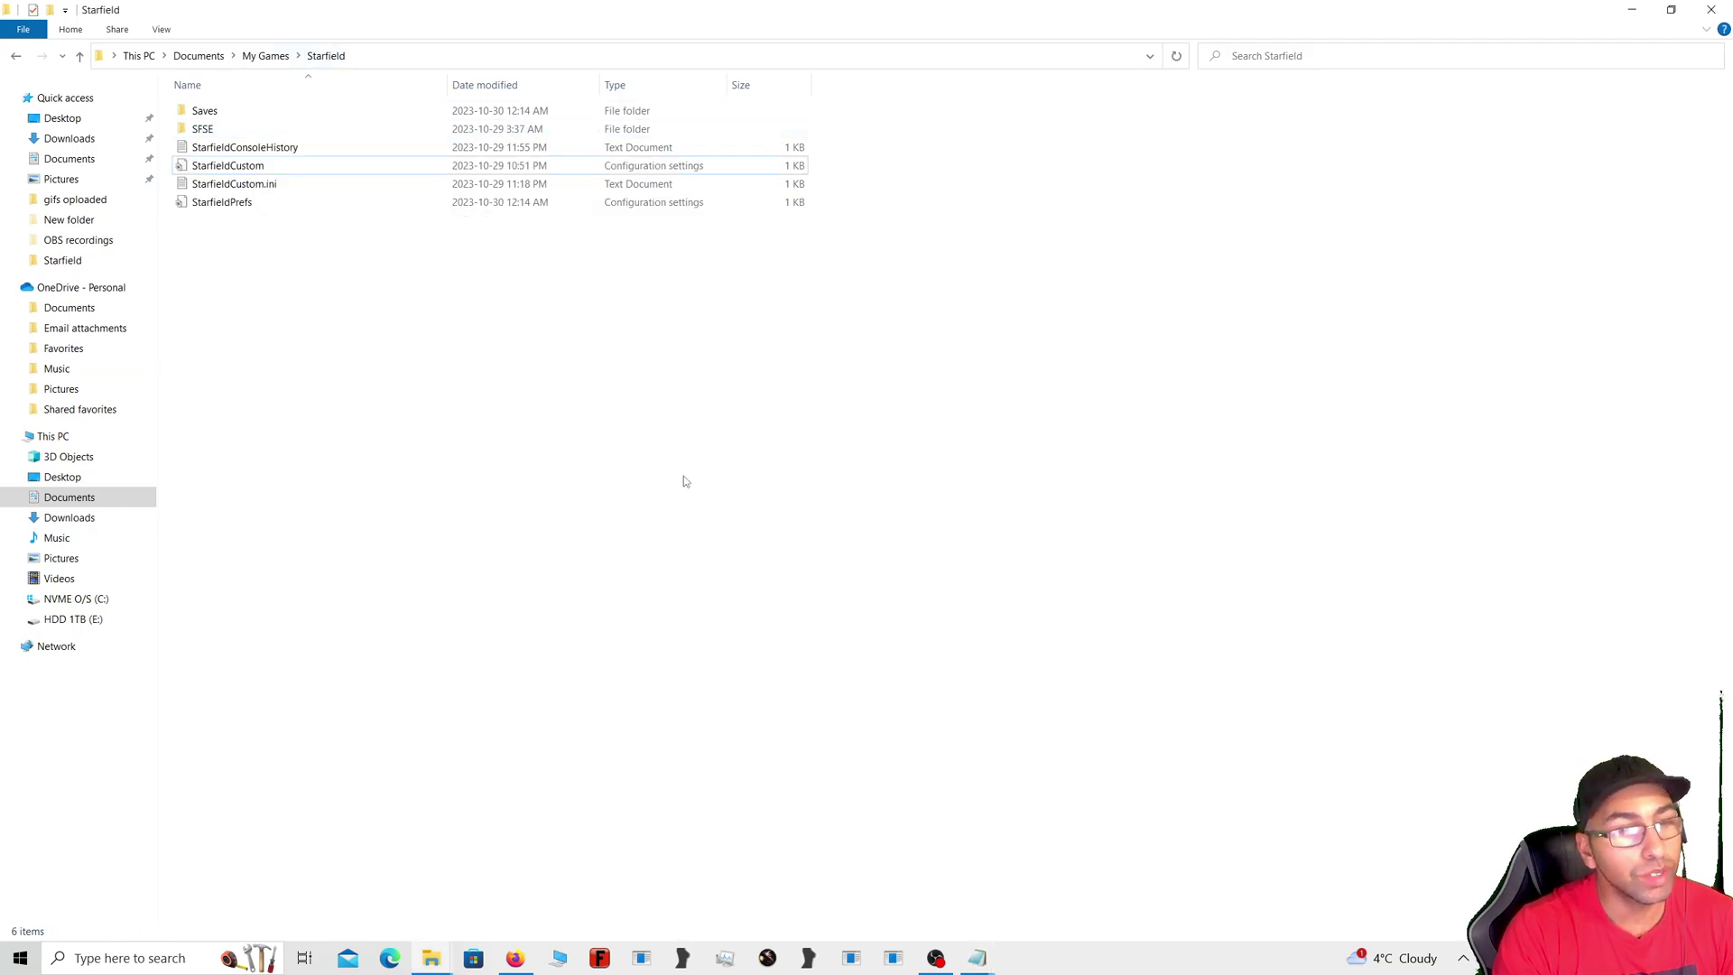
Step: Open the StarfieldCustom.ini text document, review its [Archive] and [Spaceship] entries, and close it
{"action": "left_click", "coordinate": [266, 169]}
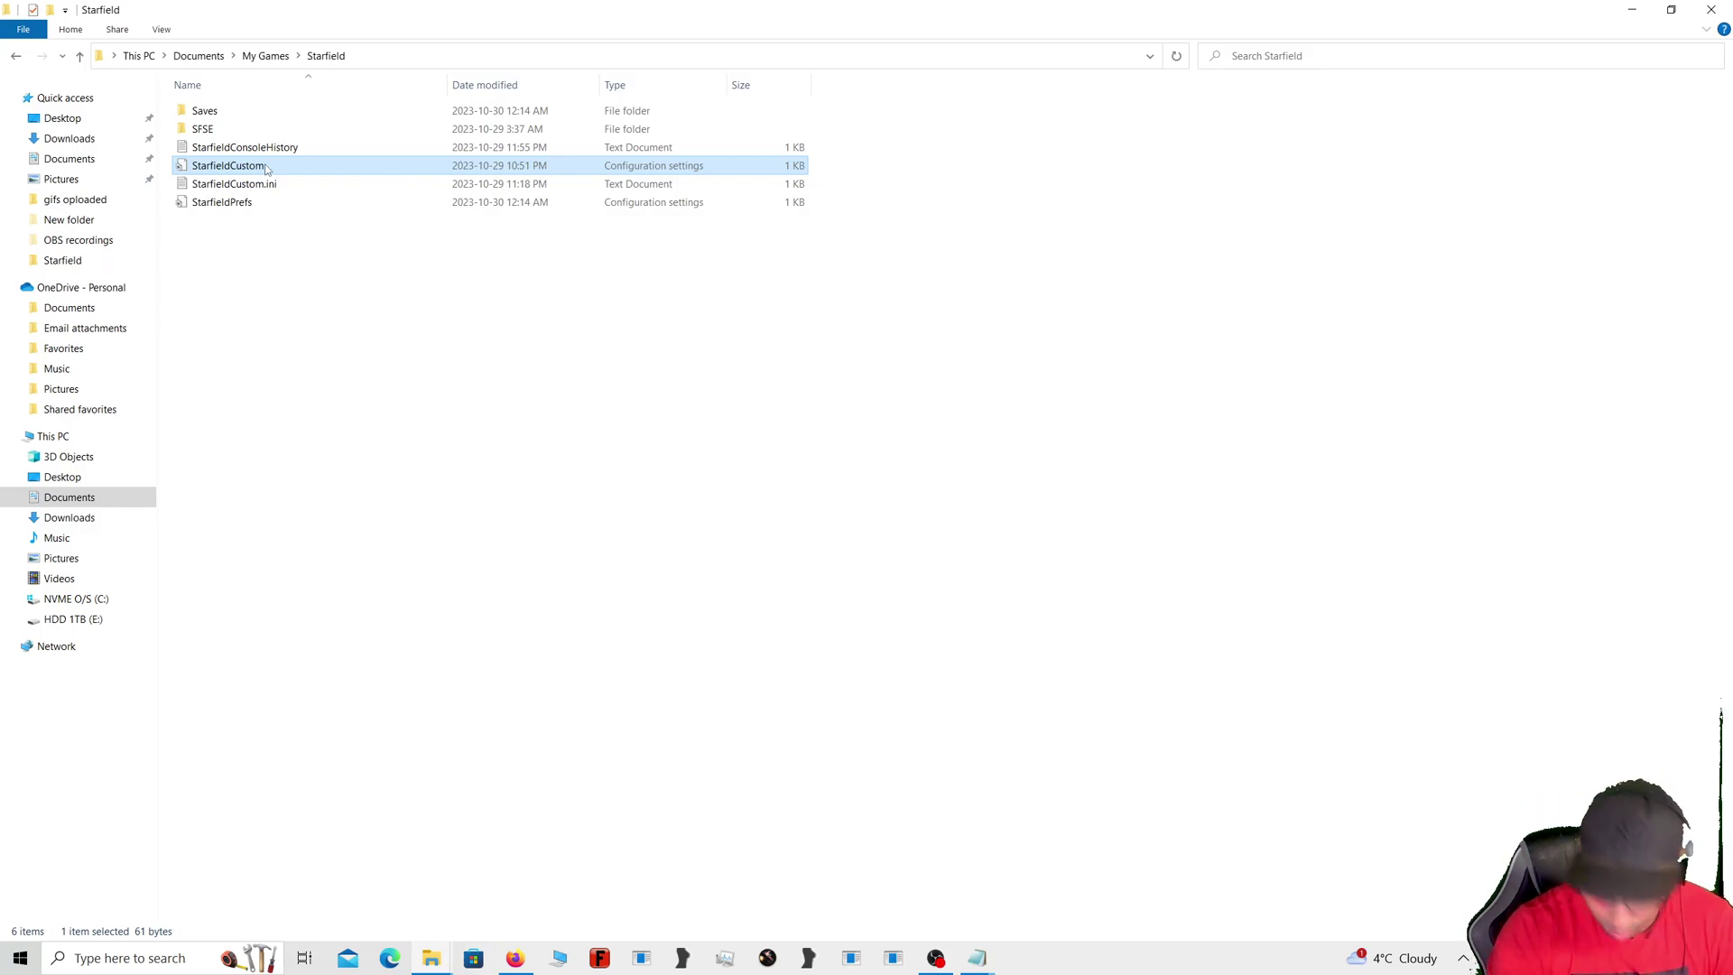
{"action": "left_click", "coordinate": [252, 183]}
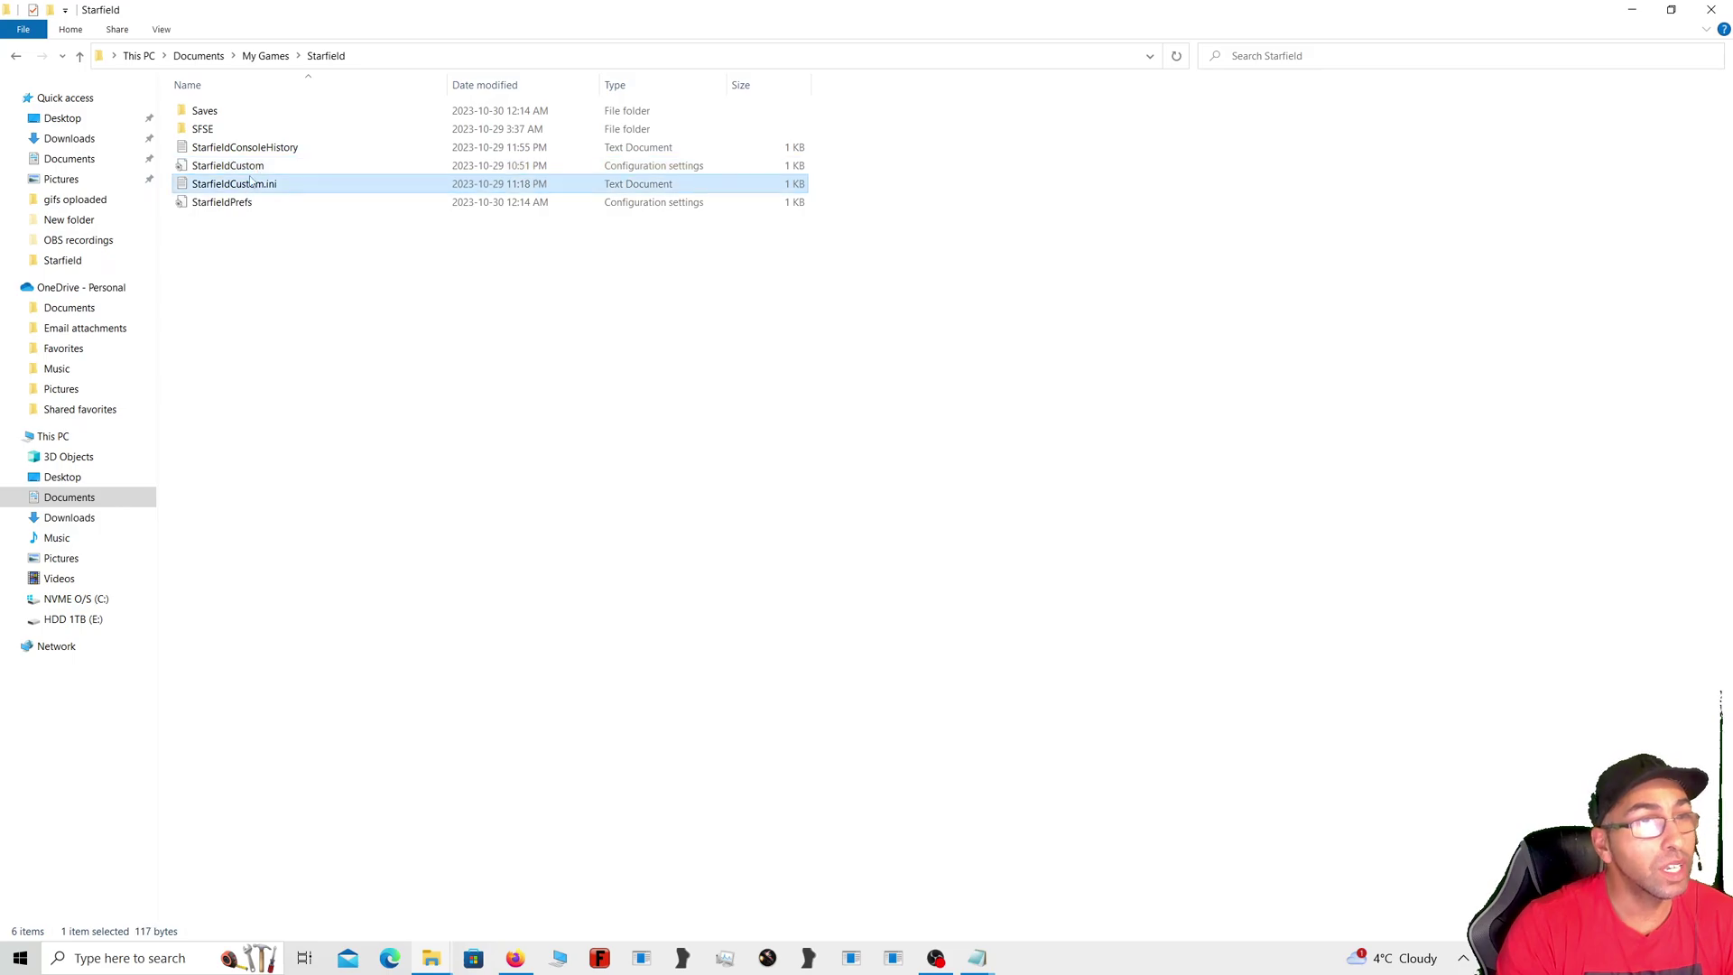
{"action": "double_click", "coordinate": [251, 183]}
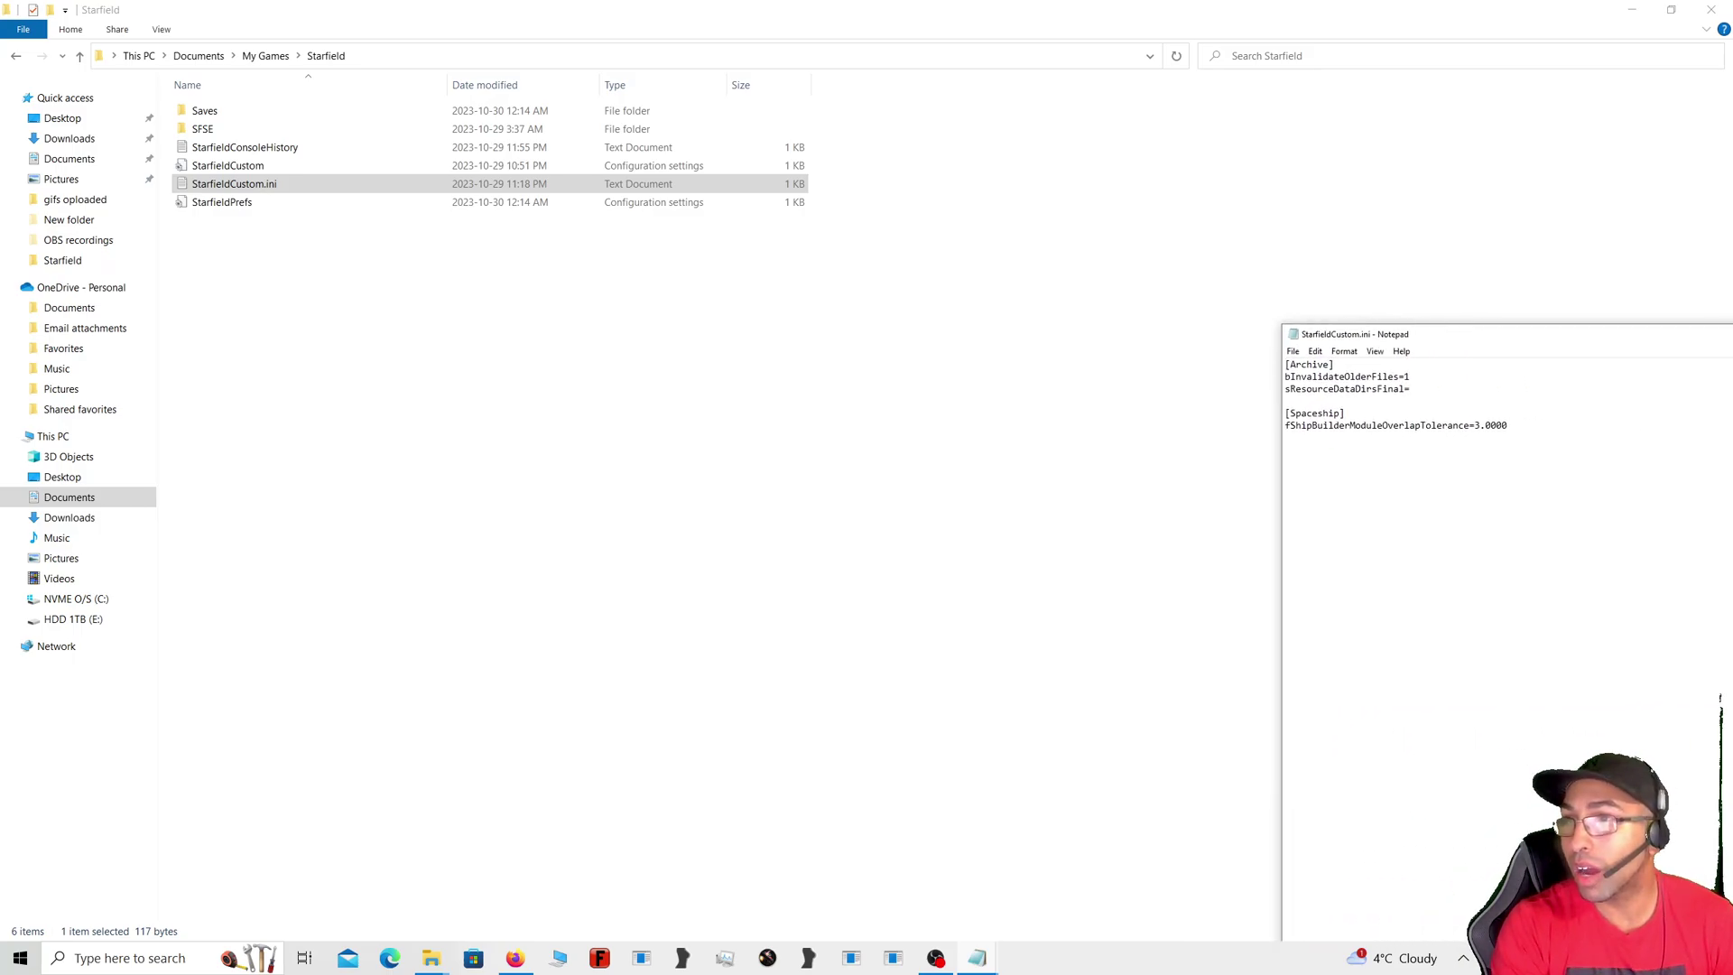
{"action": "key", "text": "alt+F4"}
{"action": "left_click", "coordinate": [509, 406]}
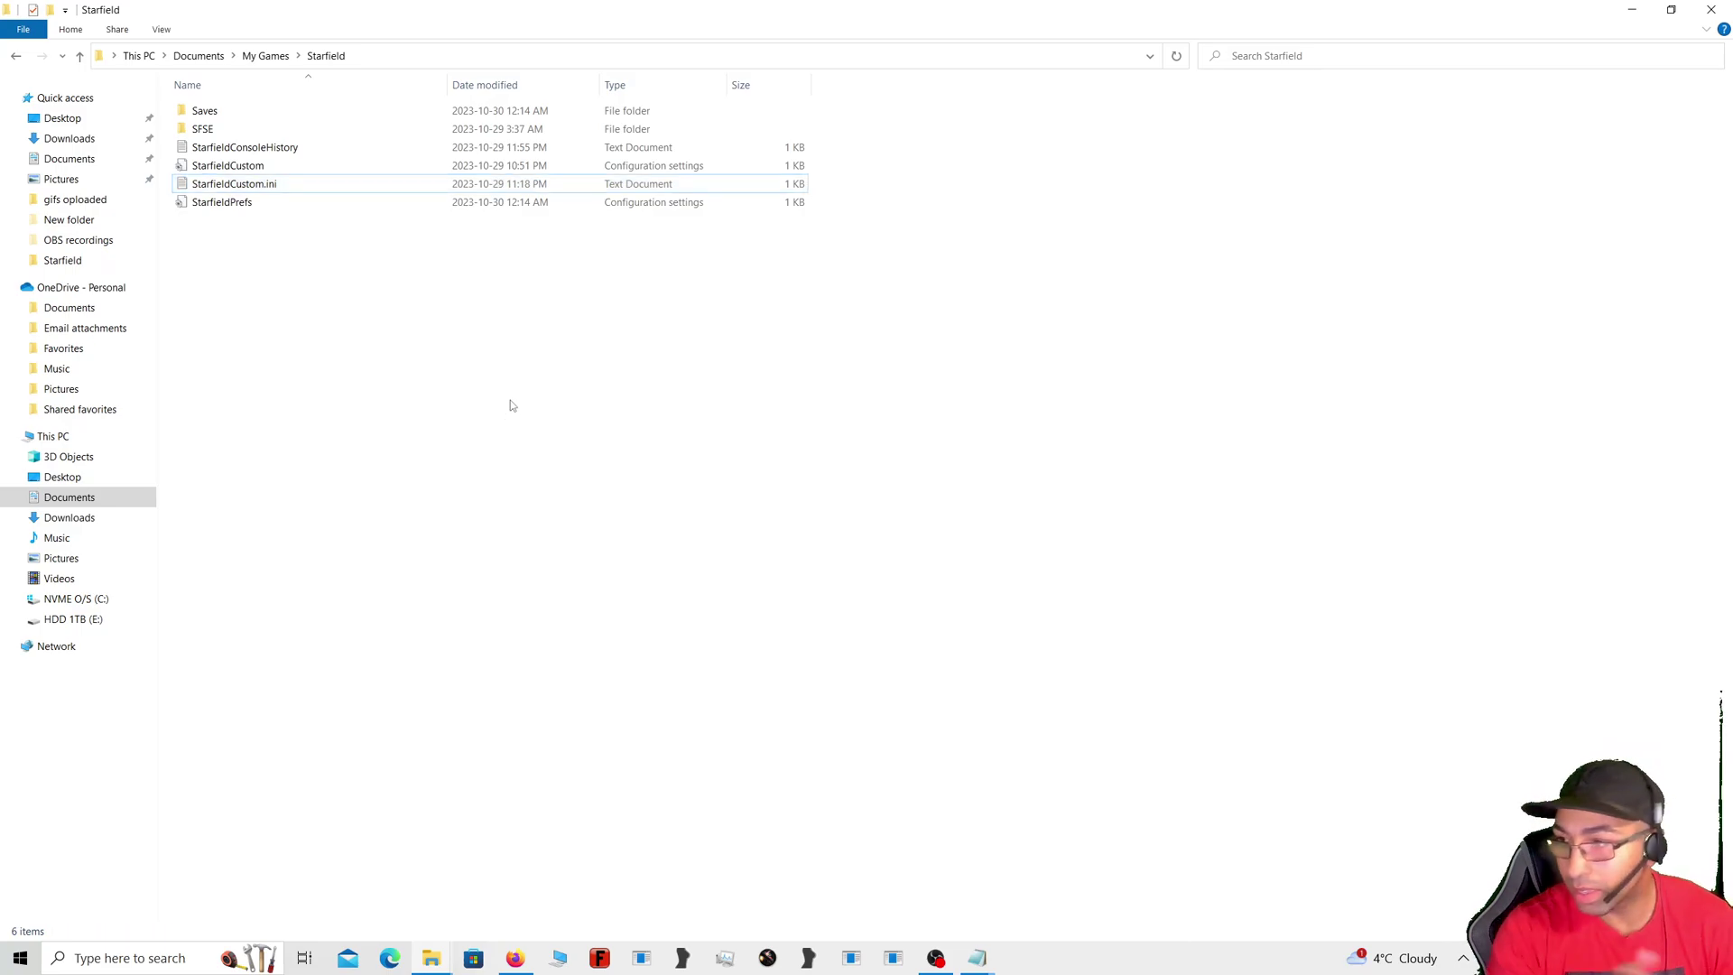